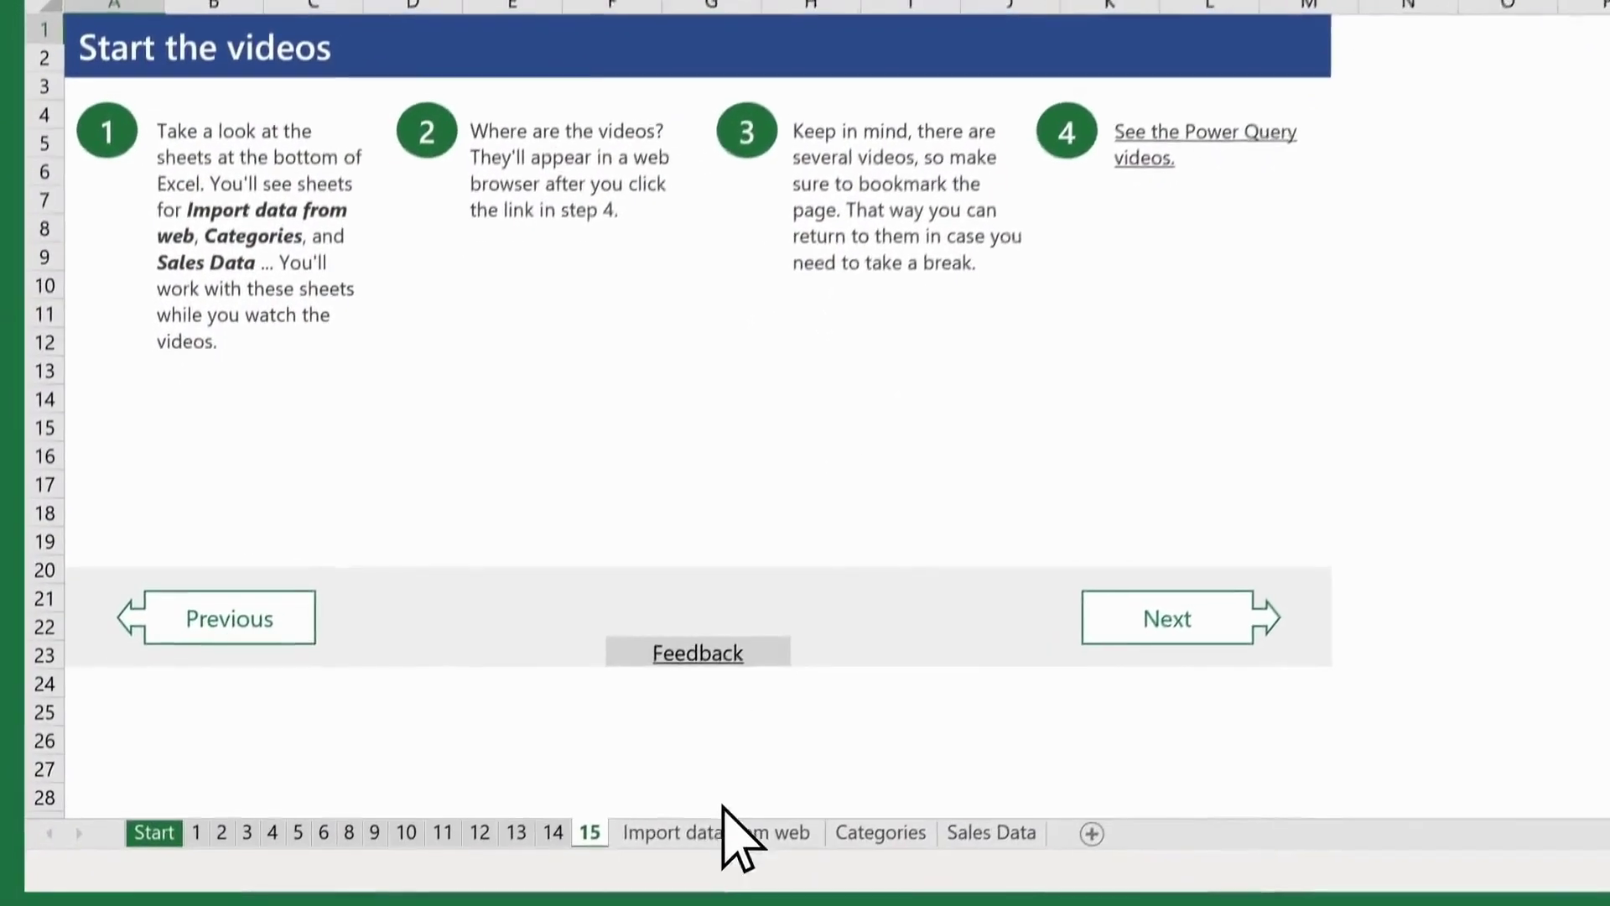
Copy the FIFA World Cup Wikipedia URL in A2 of the Import data from web sheet
click(717, 830)
key(ctrl+c)
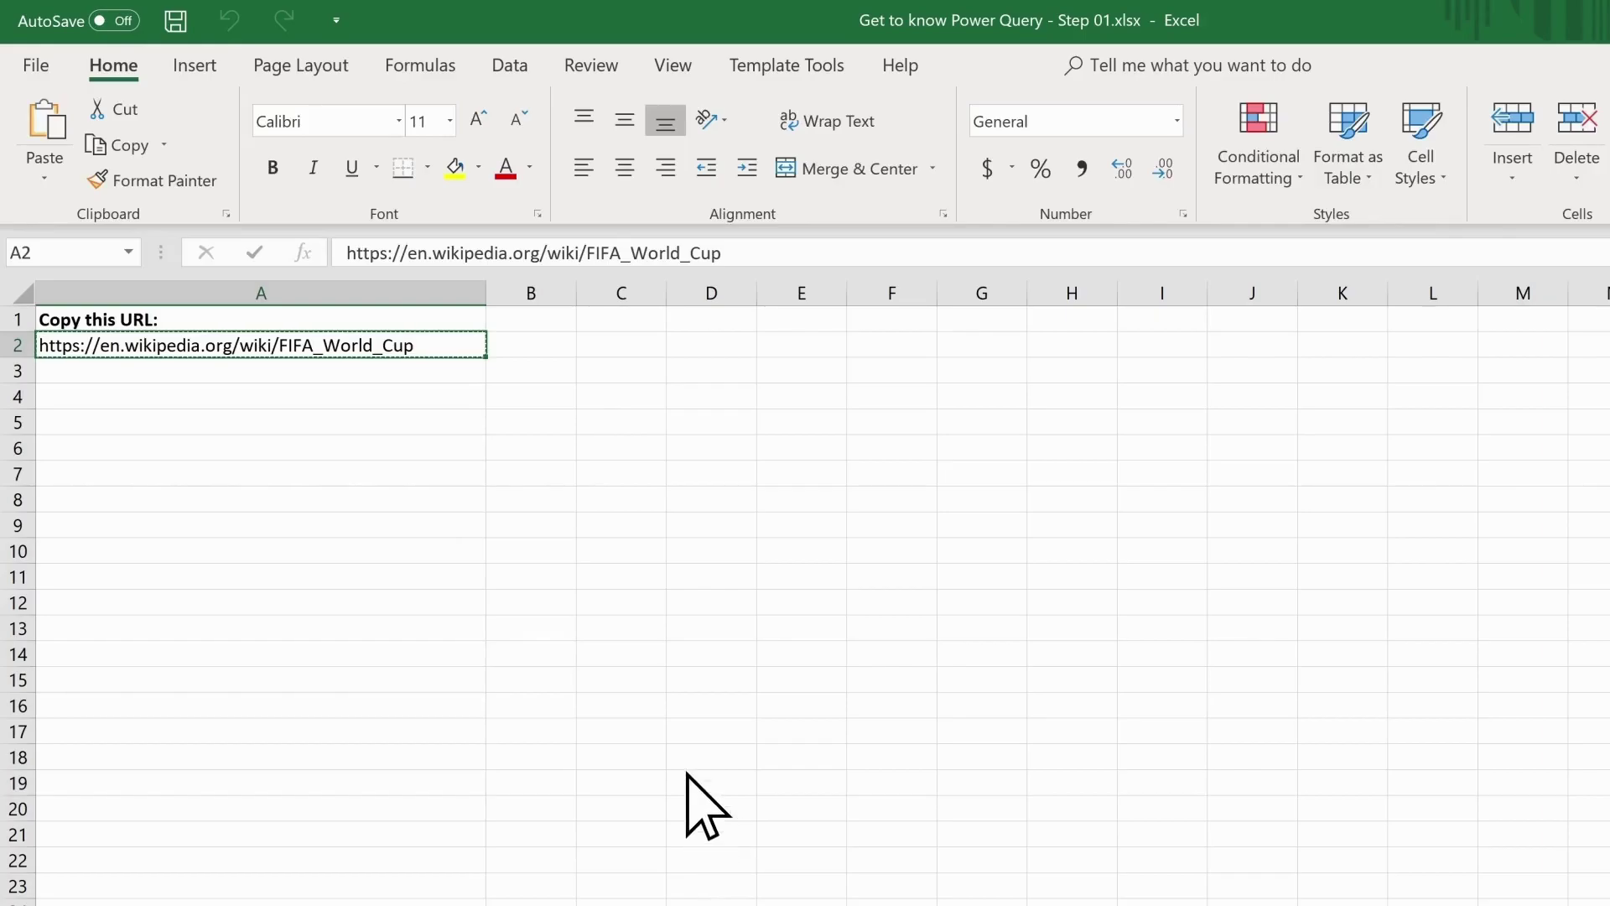
Submit the copied FIFA World Cup URL through From Web to list the page's tables
click(511, 74)
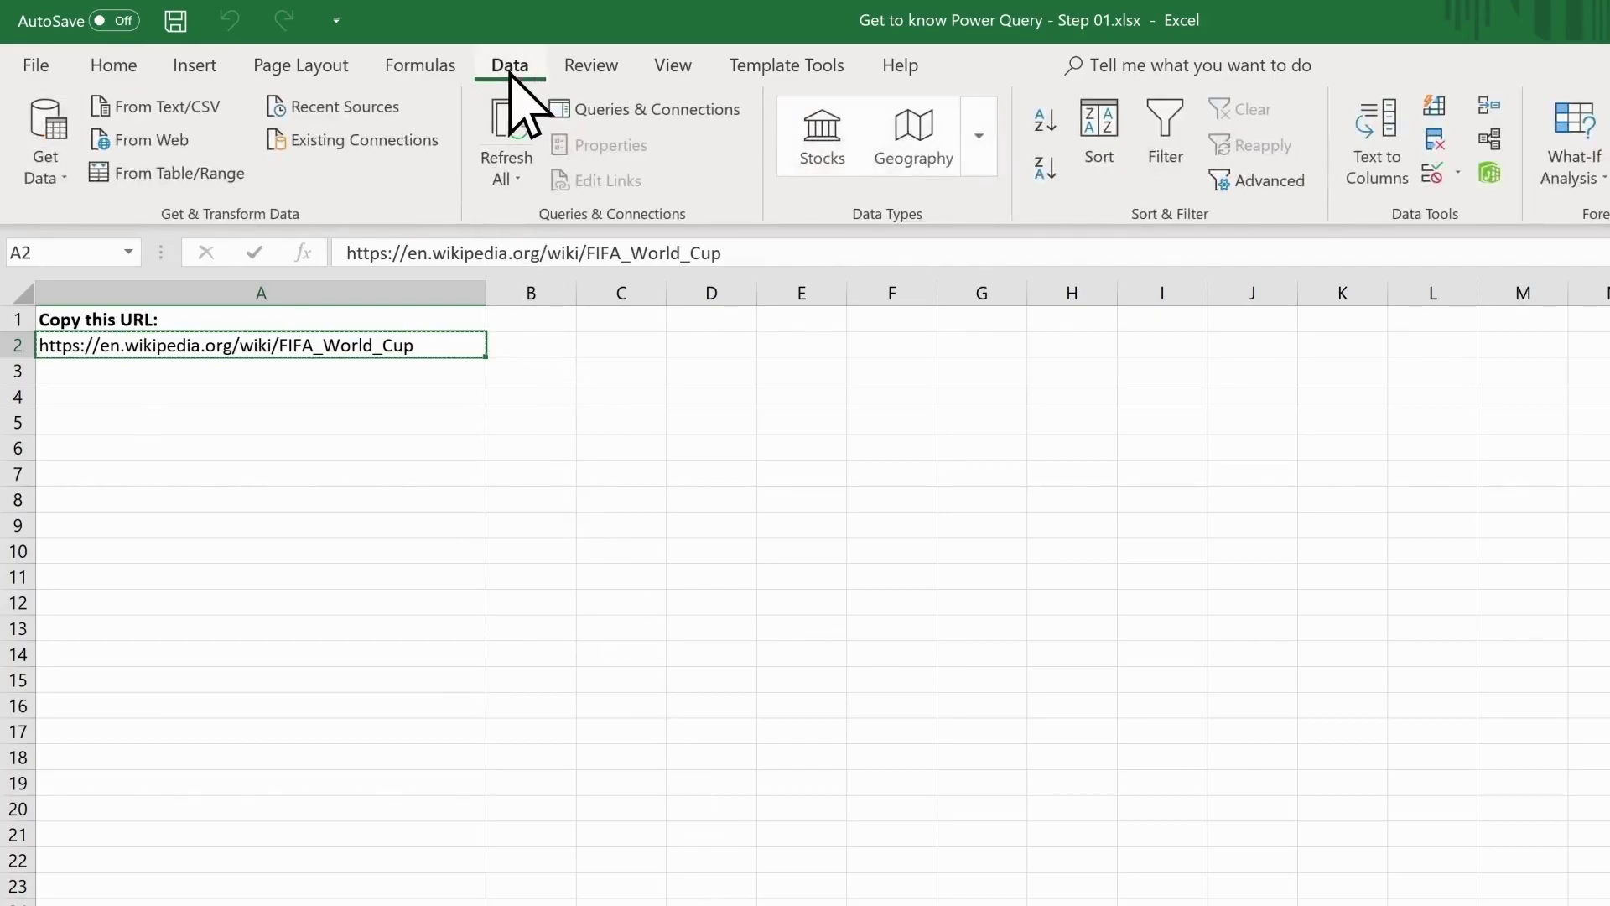
click(154, 145)
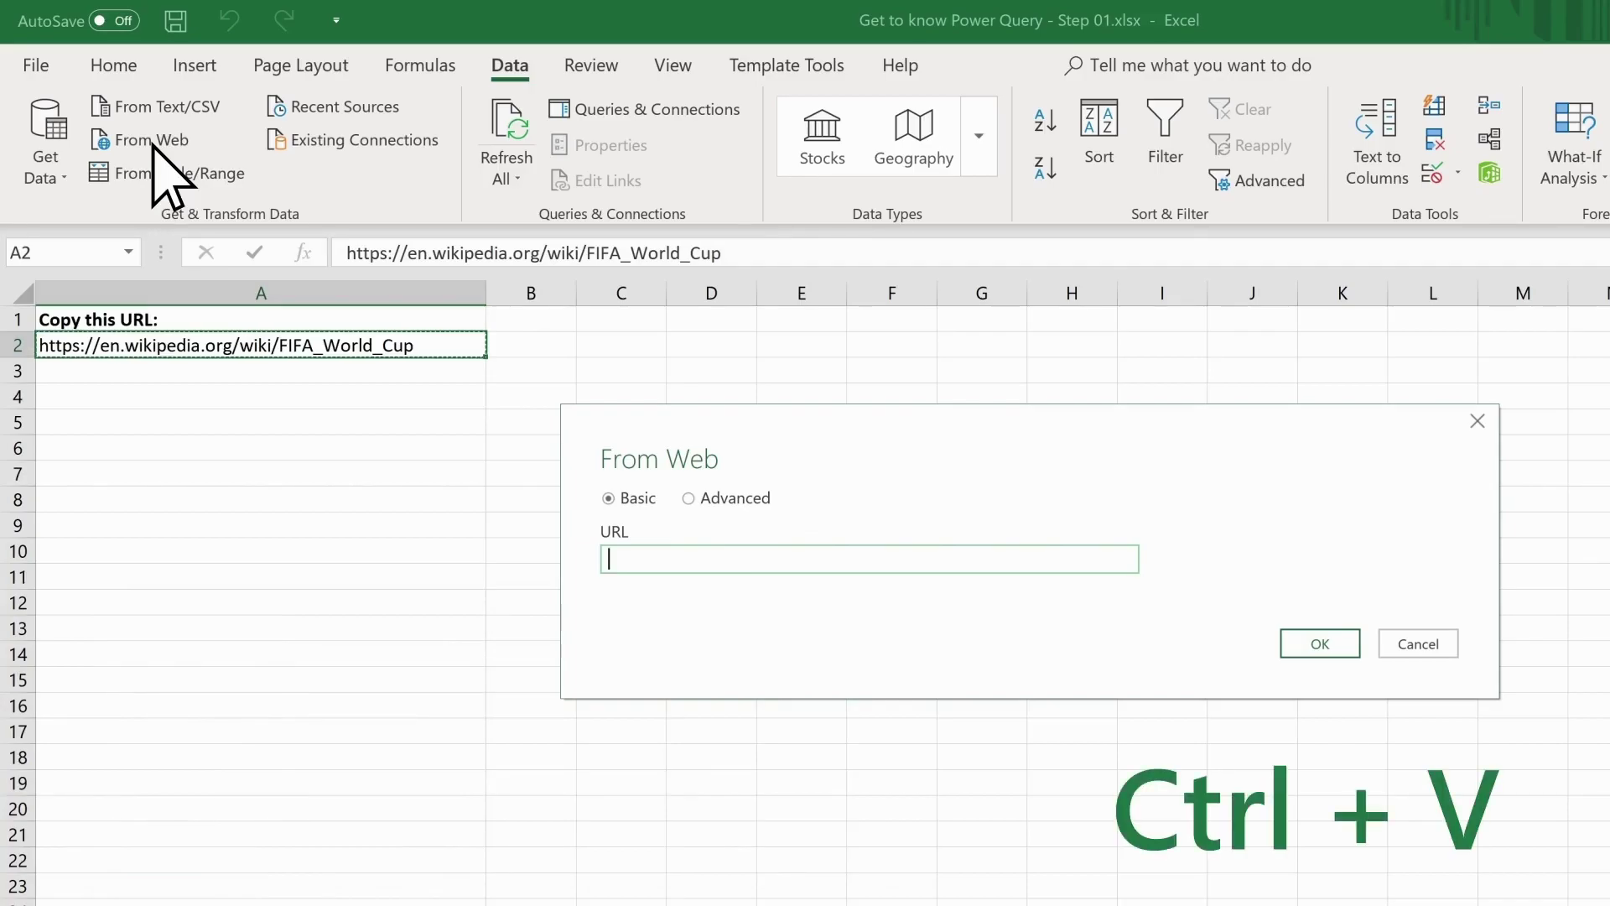
key(ctrl+v)
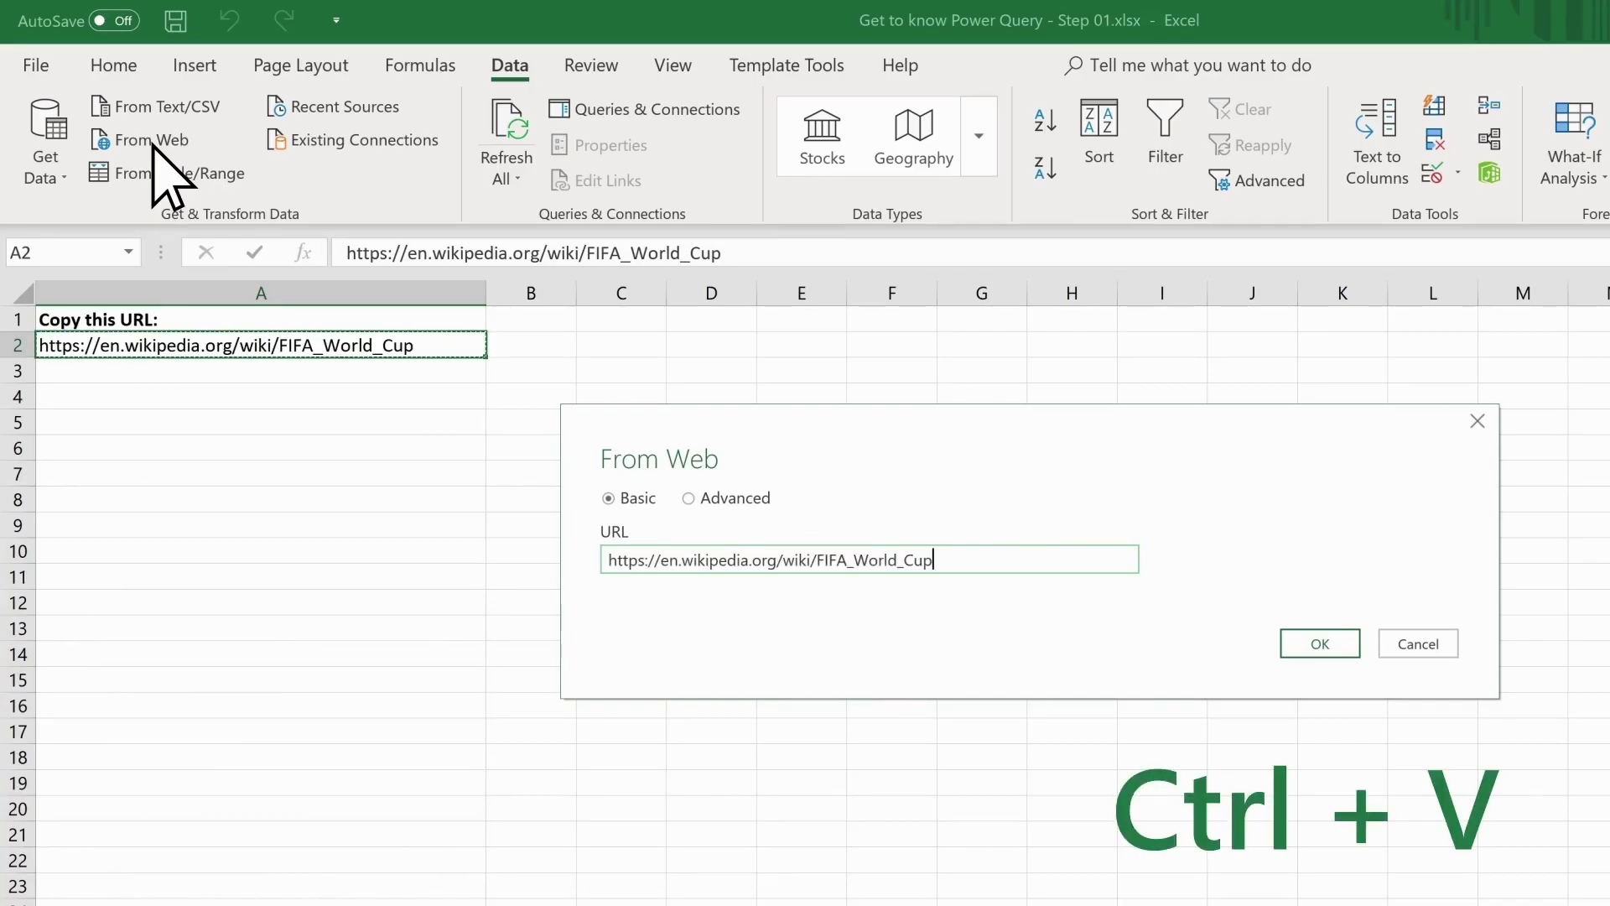
click(1339, 639)
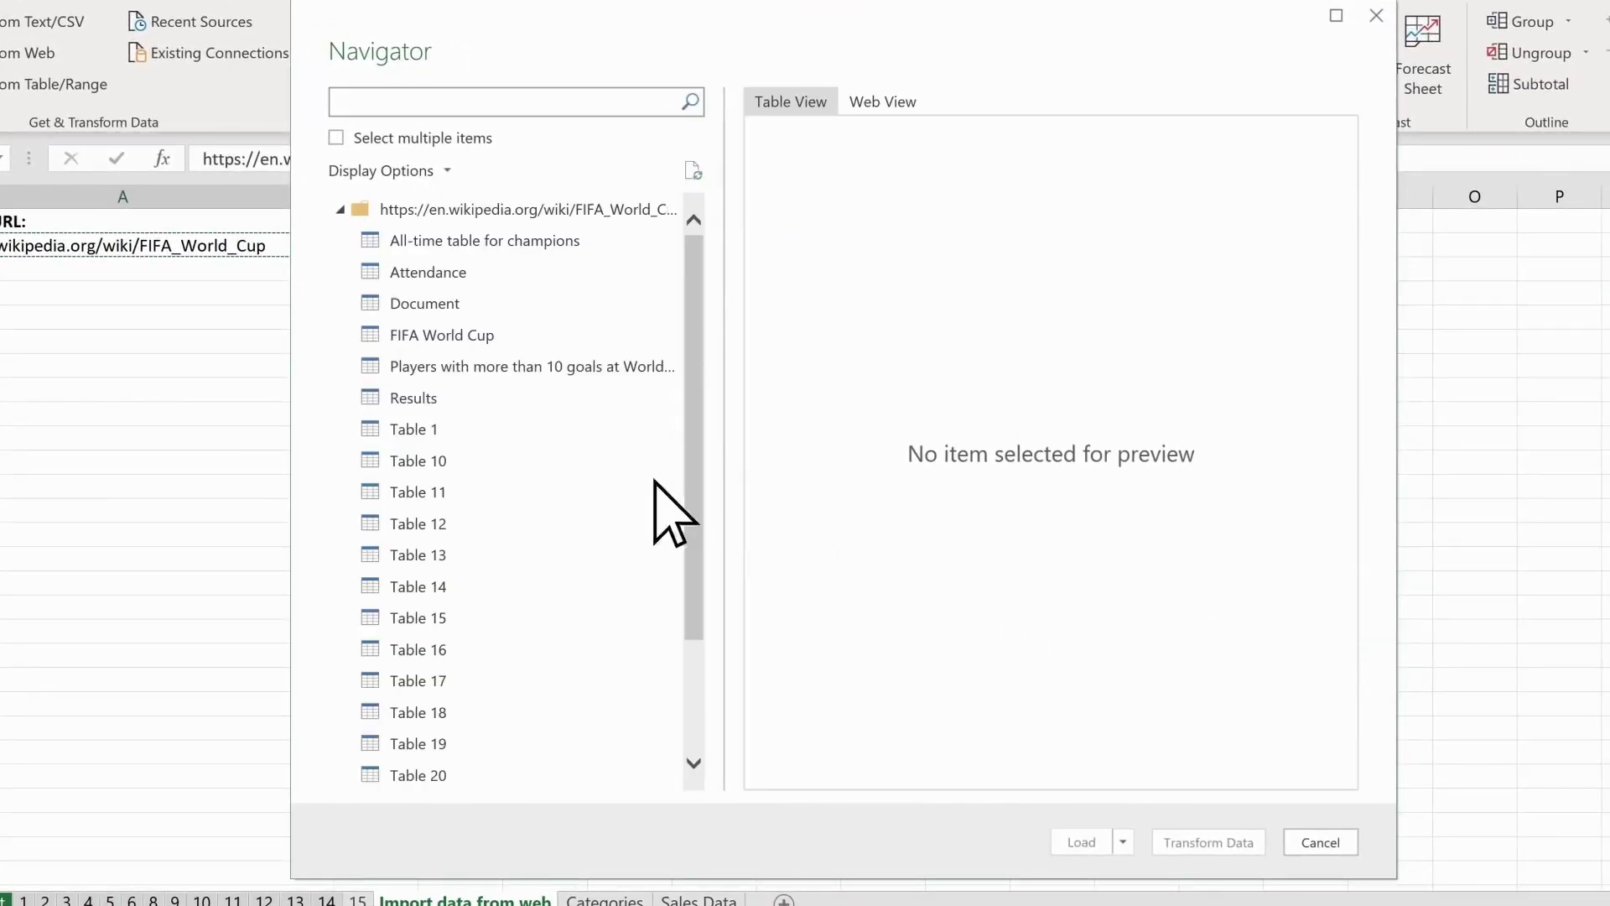
Preview the Results table in Navigator and load it into the workbook
click(435, 396)
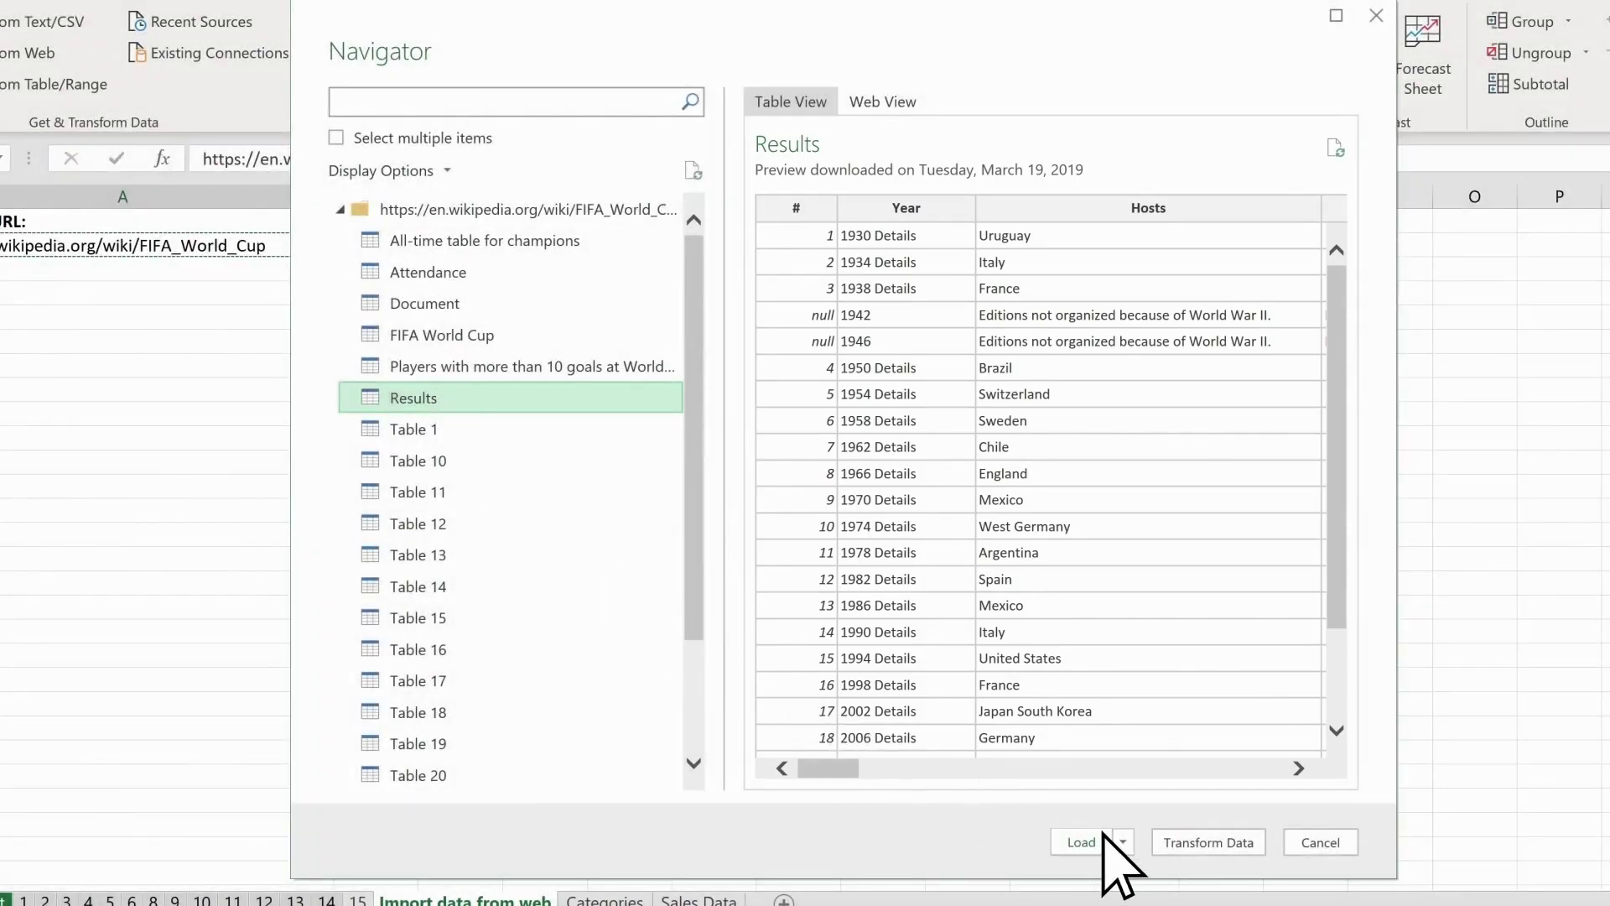
click(1102, 839)
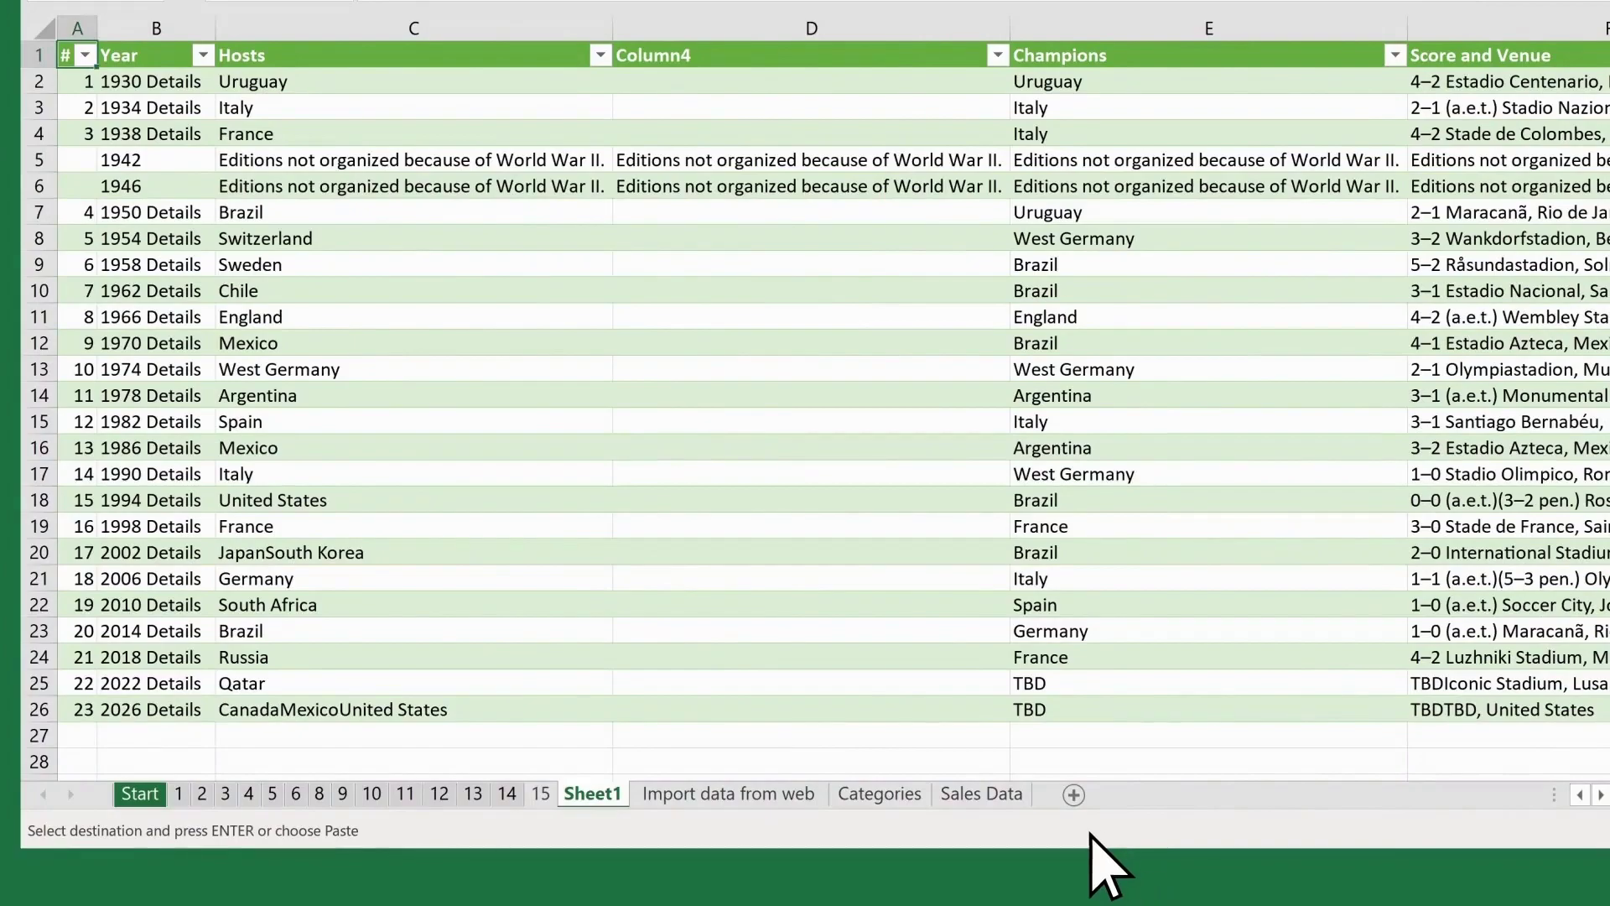
Rename Sheet1 to 'World Cup Results' and refresh its query
double_click(596, 795)
text(World Cup Results)
key(Return)
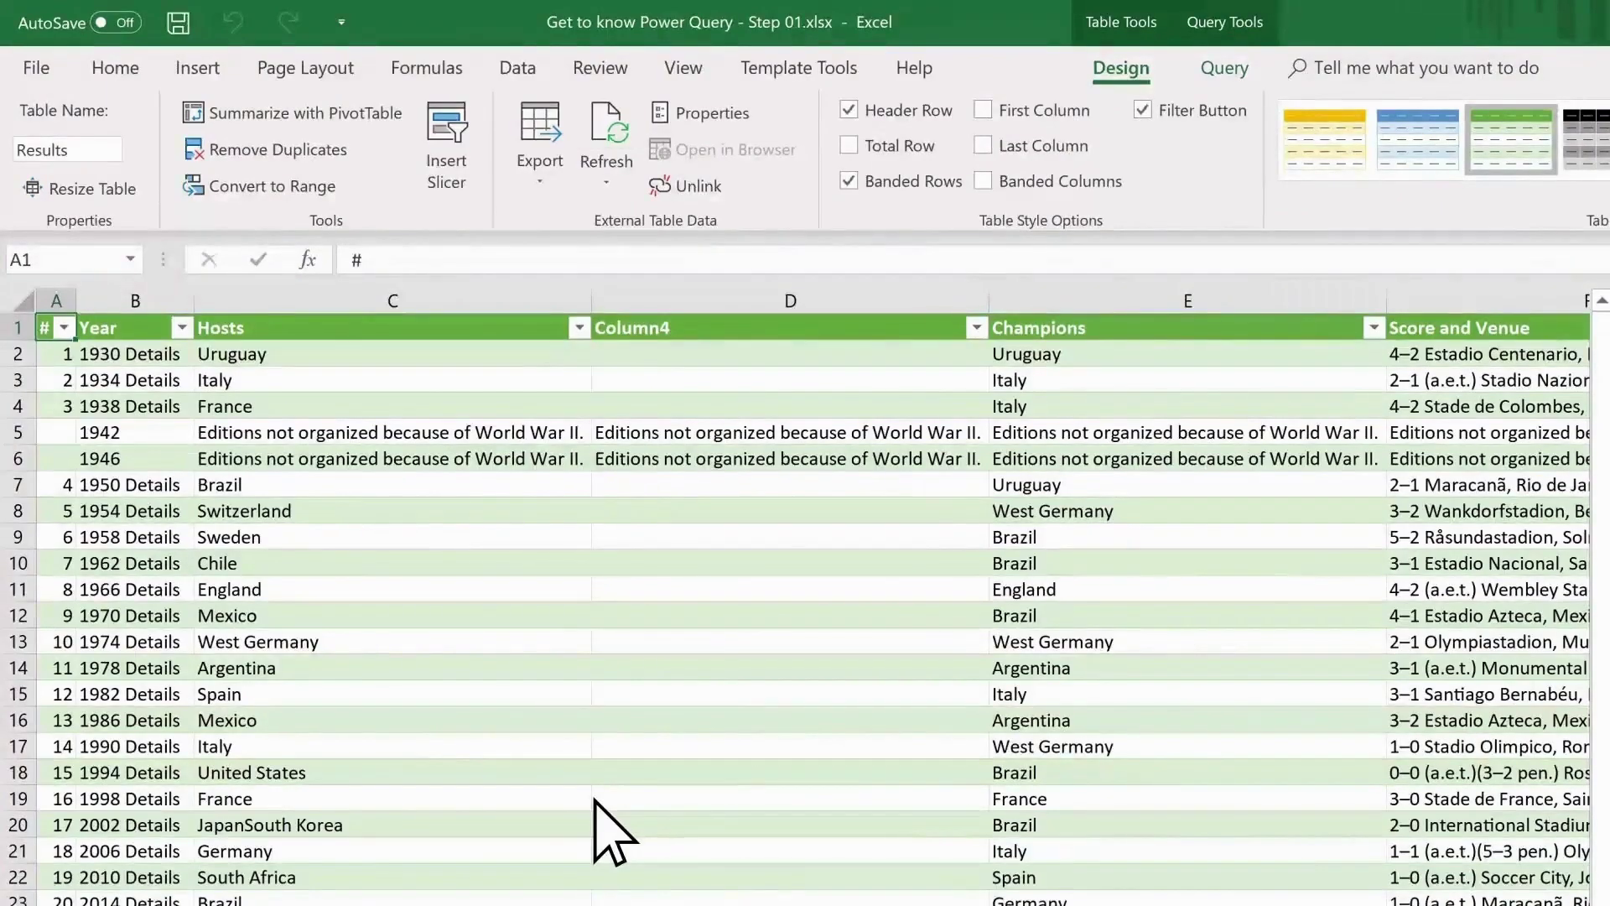
click(1223, 71)
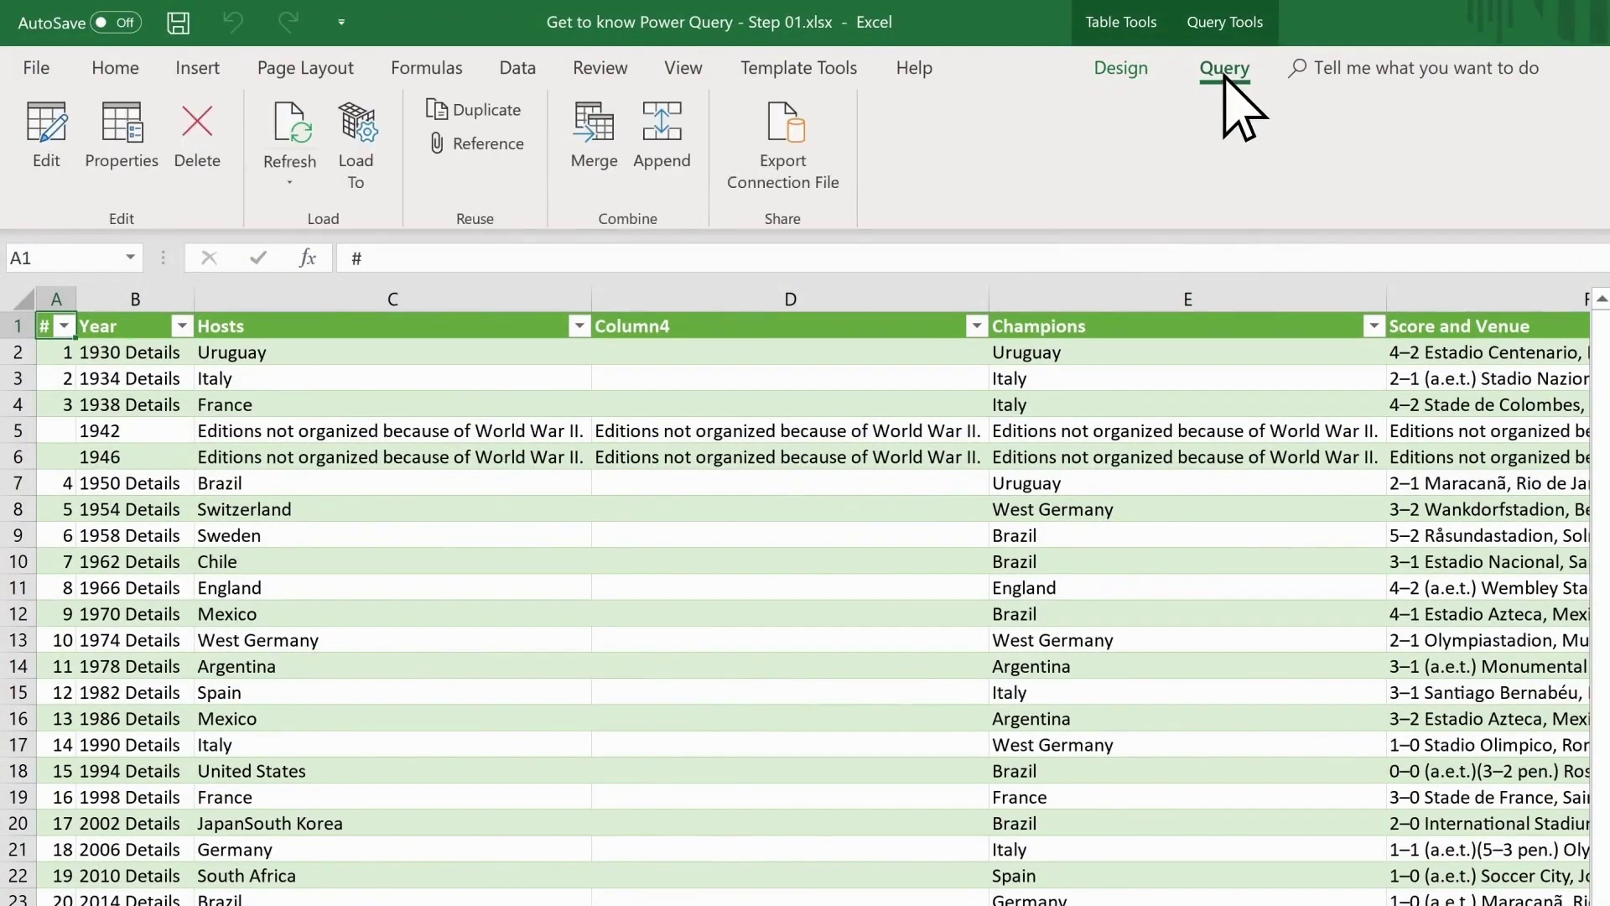
click(319, 144)
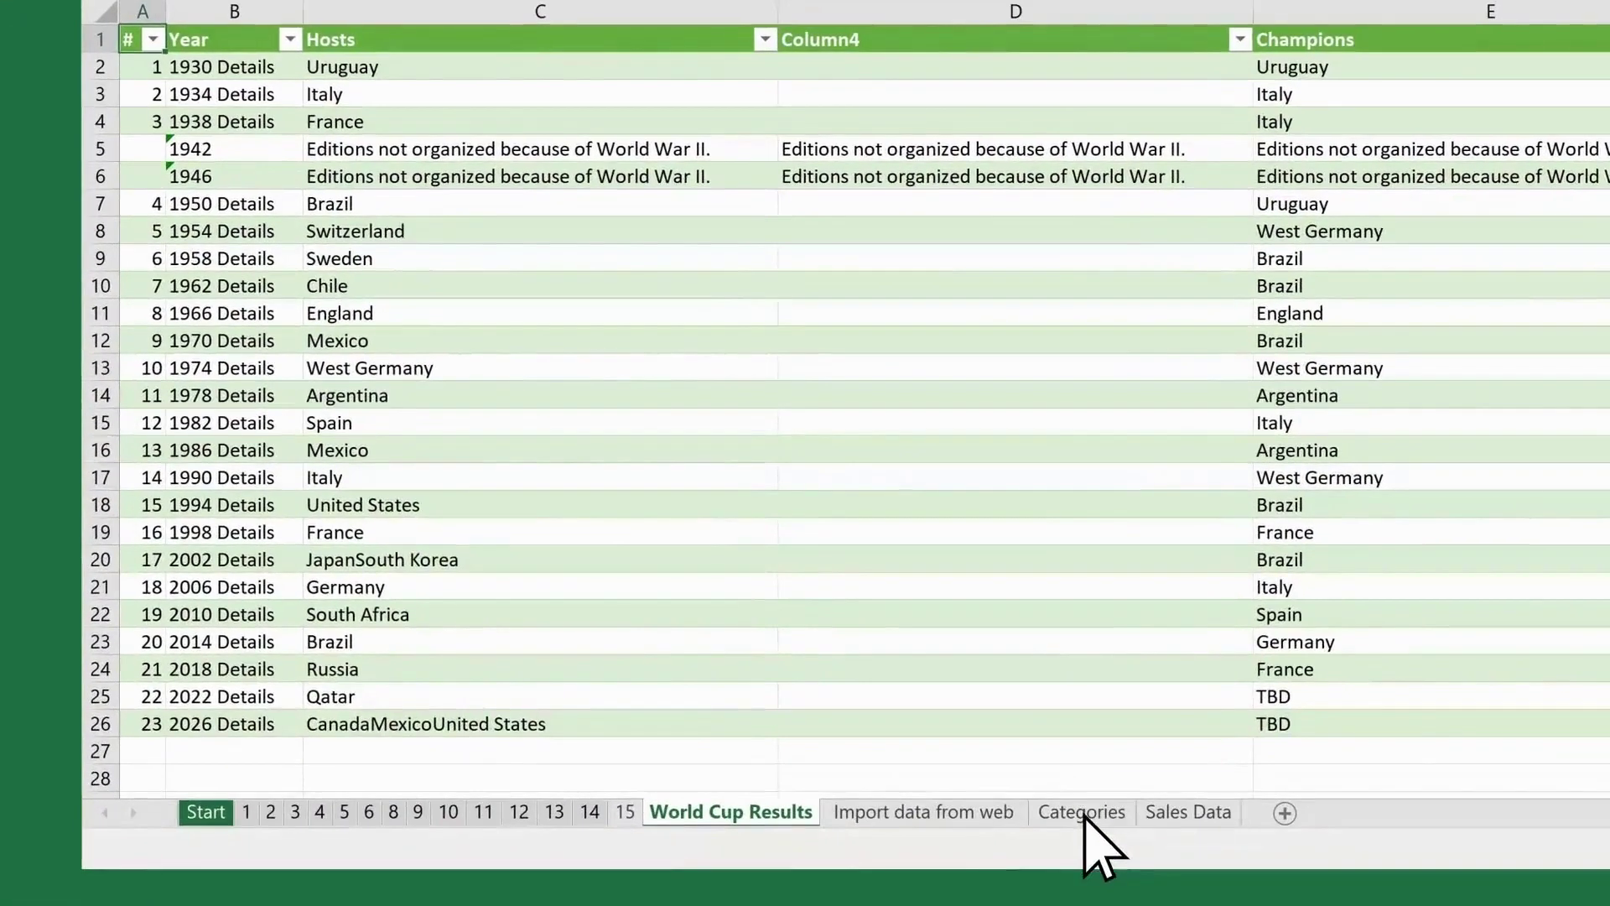
Go through the Categories sheet to the Sales Data sheet and bring up the Data ribbon
click(1081, 812)
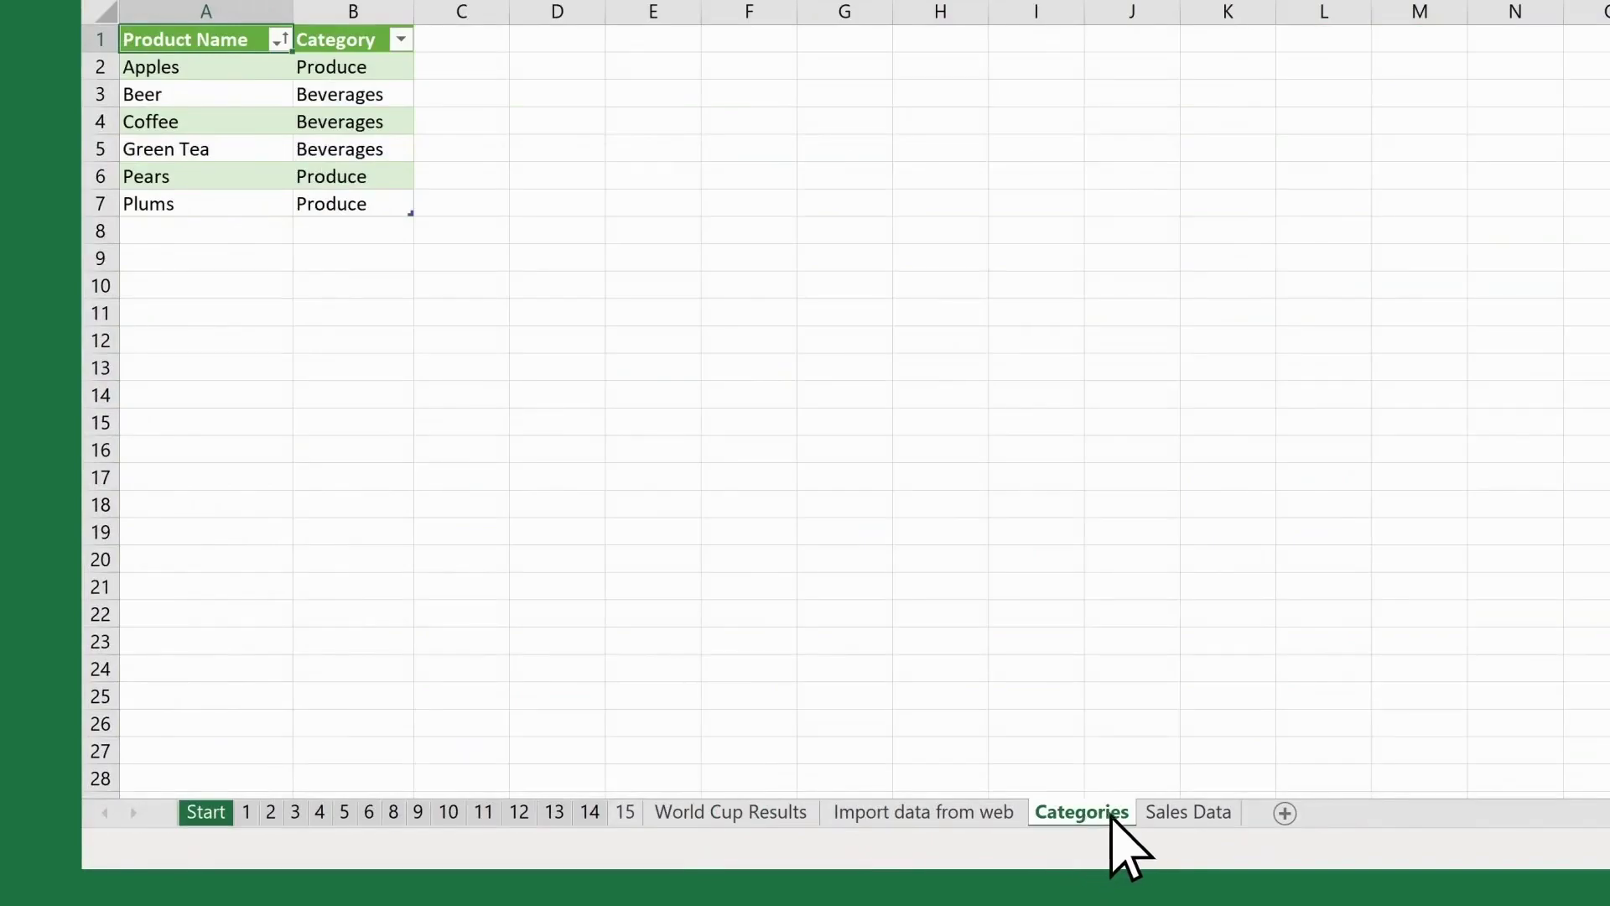
click(1191, 812)
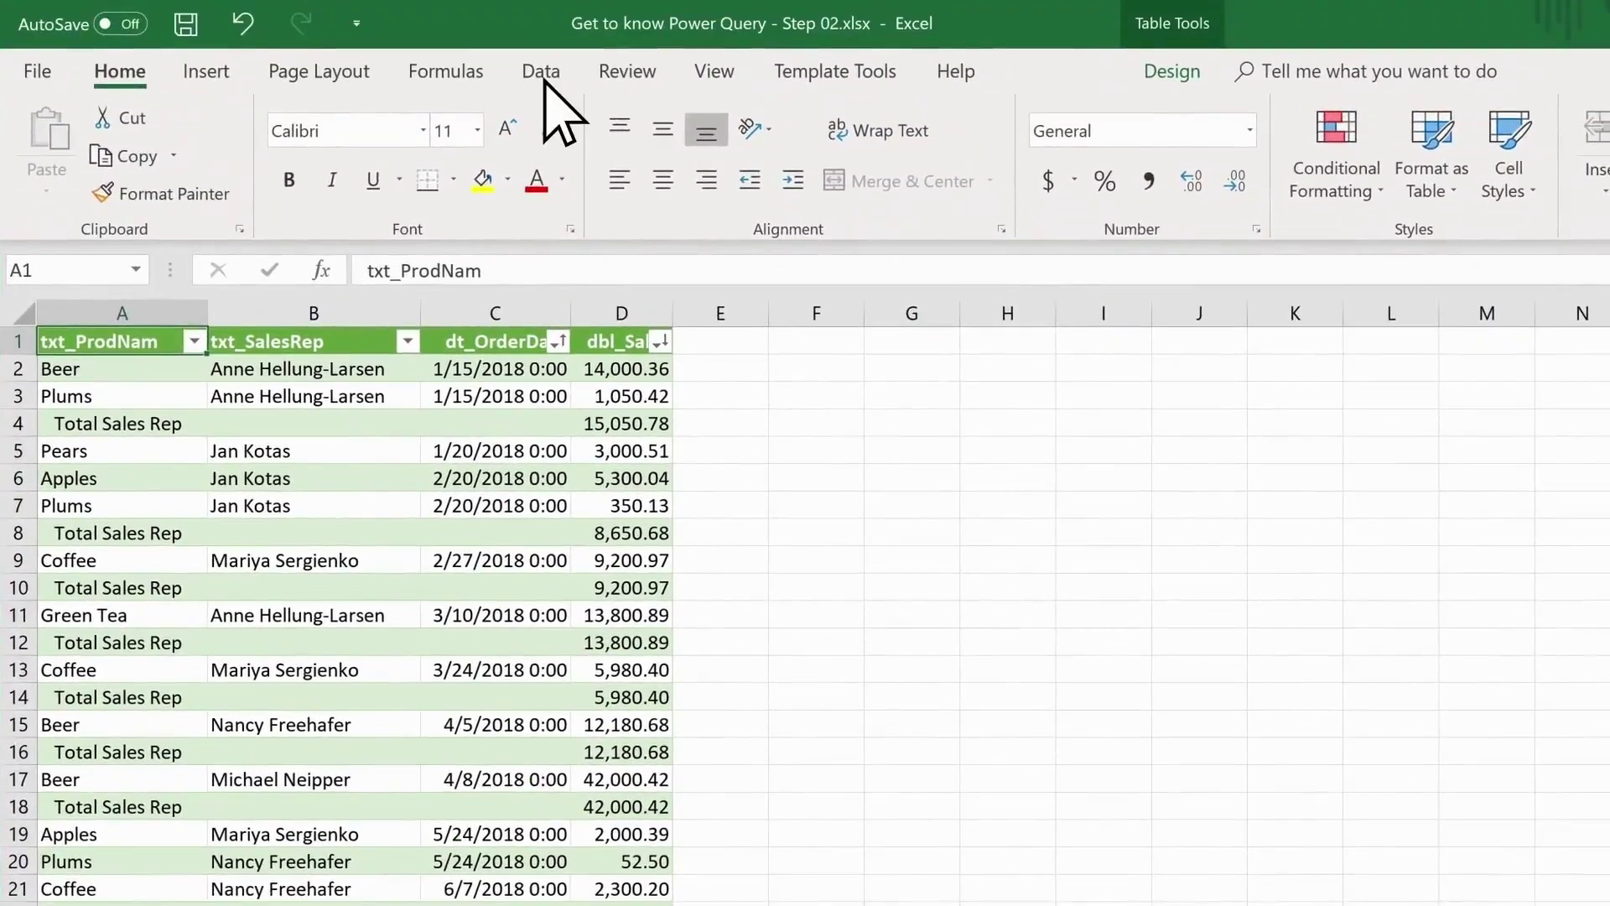
click(542, 72)
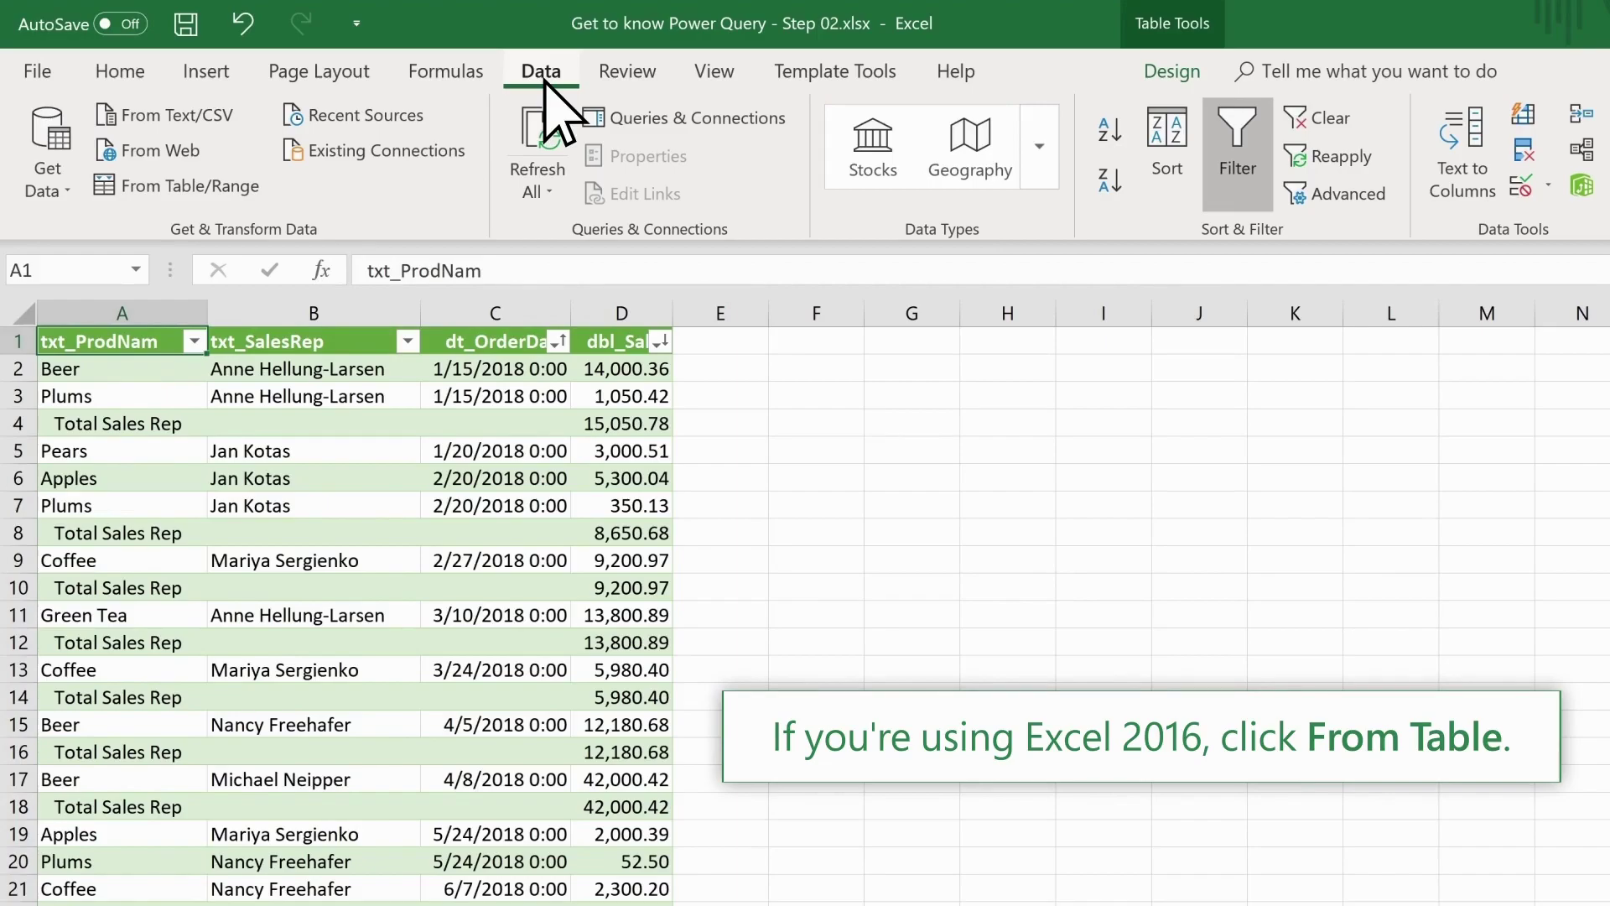
Load the Sales Data table into Power Query as tbl_Product_Sales and expand the Queries pane
click(166, 187)
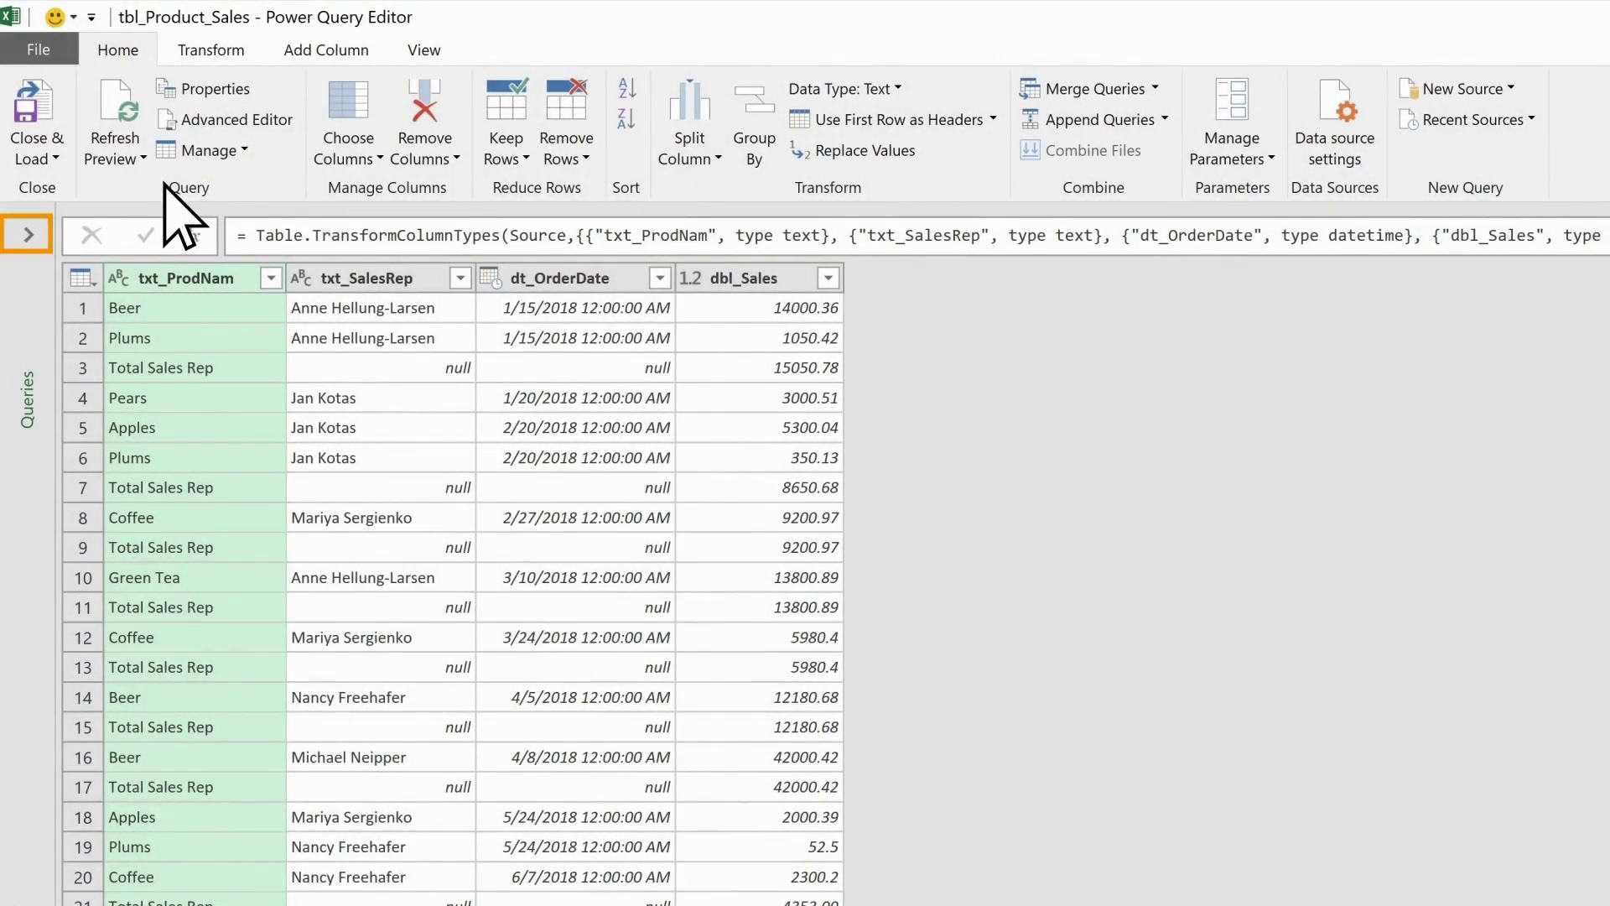
click(28, 234)
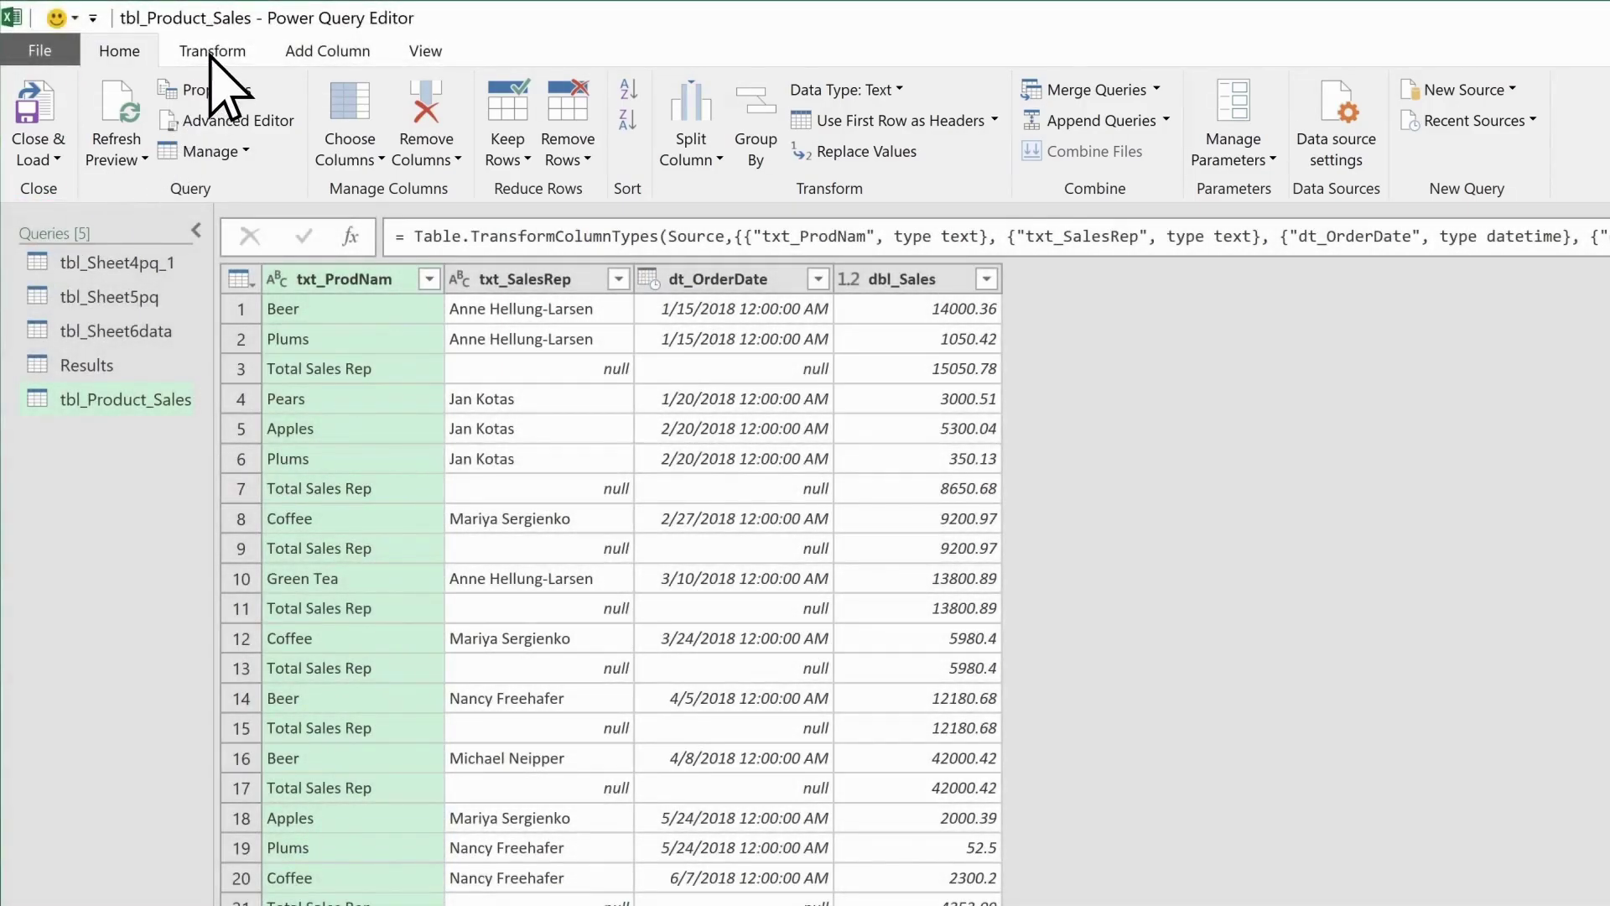
Look over the Transform, Add Column and View tabs, then Close & Load tbl_Product_Sales
click(210, 52)
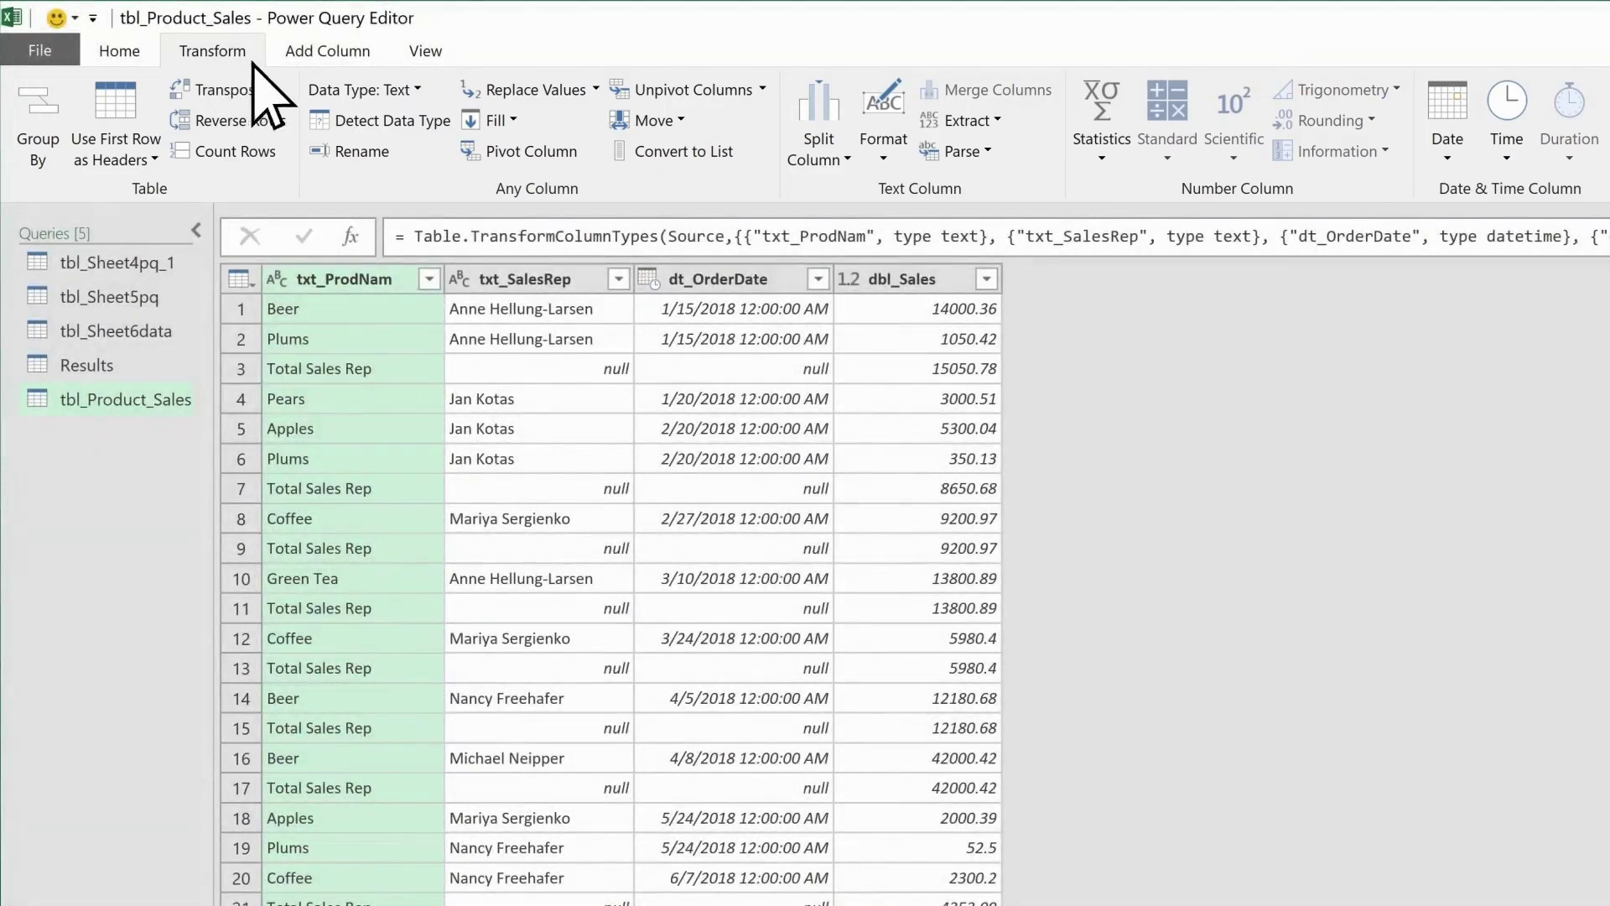
click(323, 56)
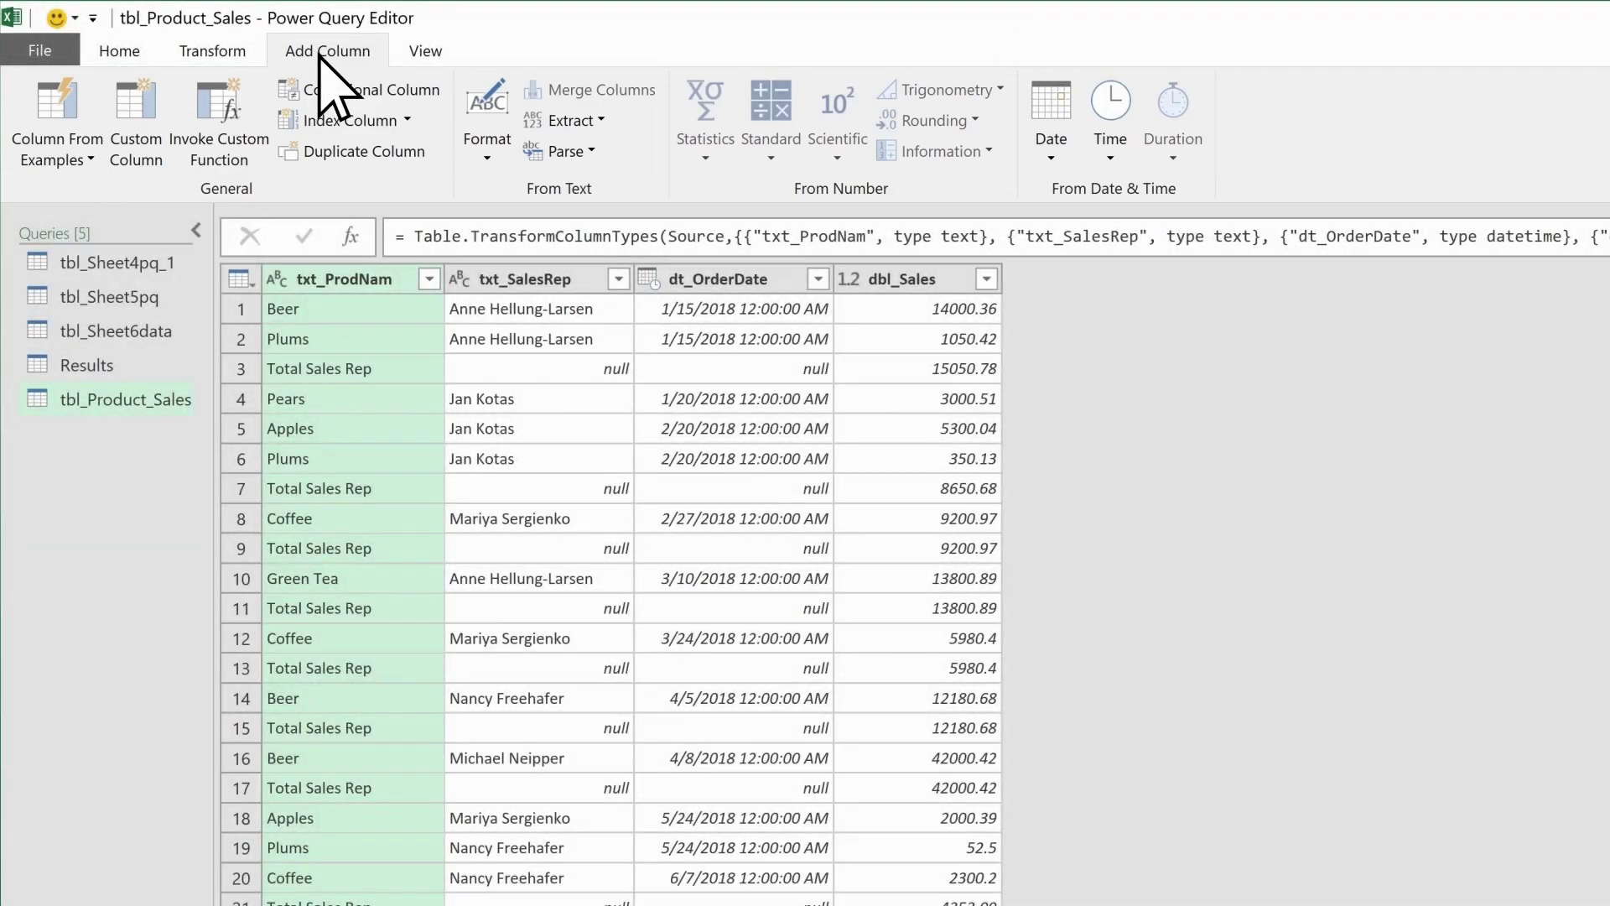
click(423, 53)
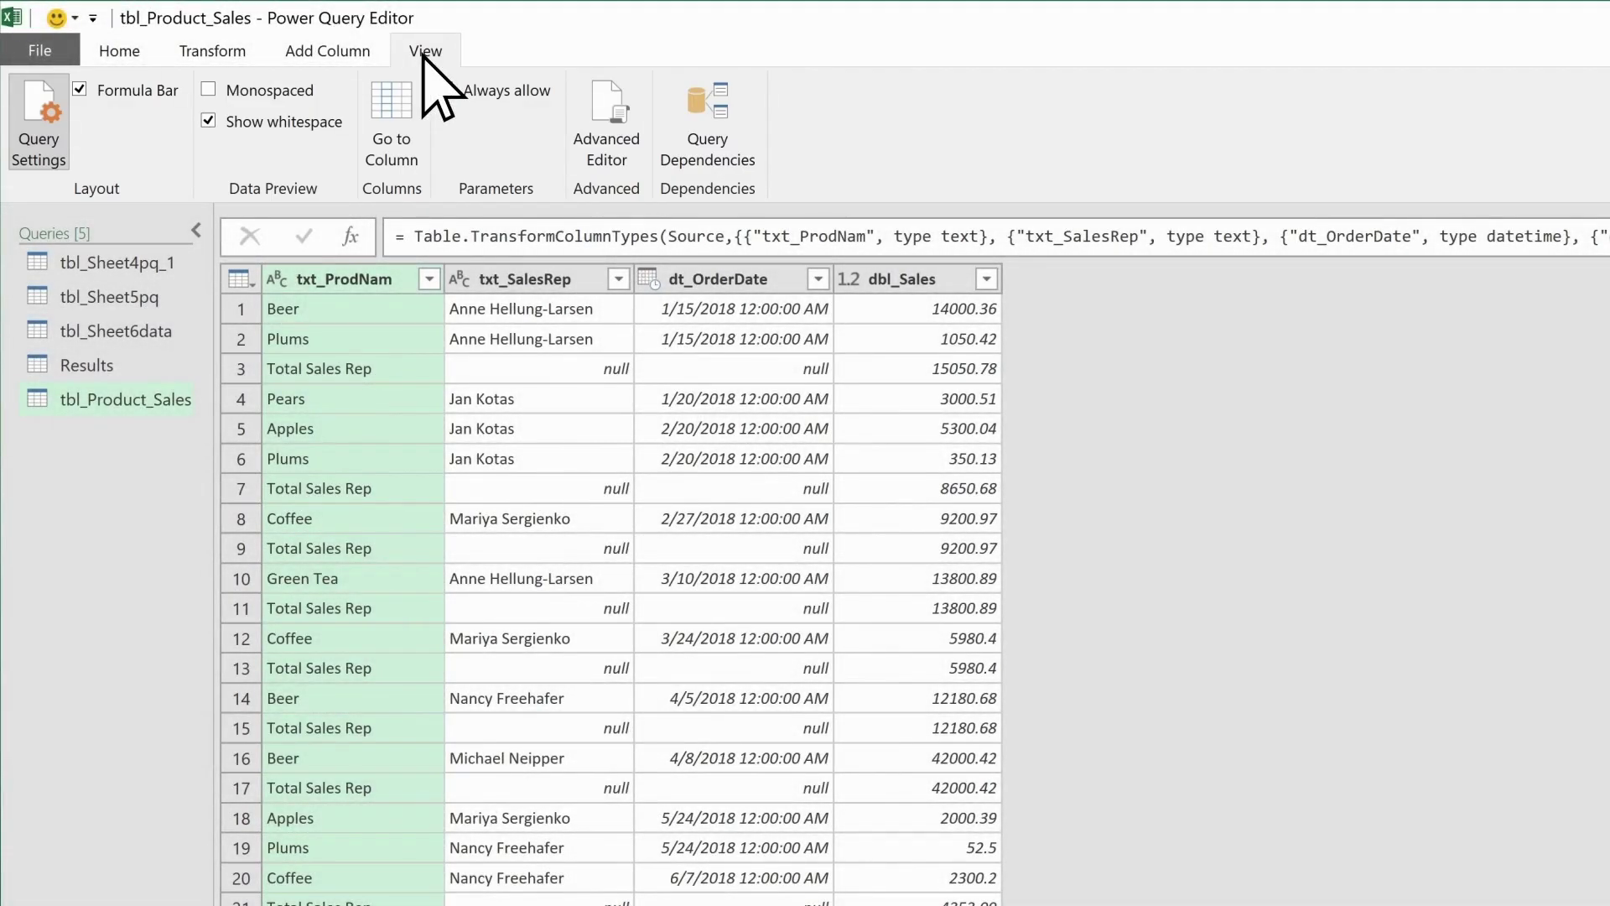
click(119, 52)
click(49, 103)
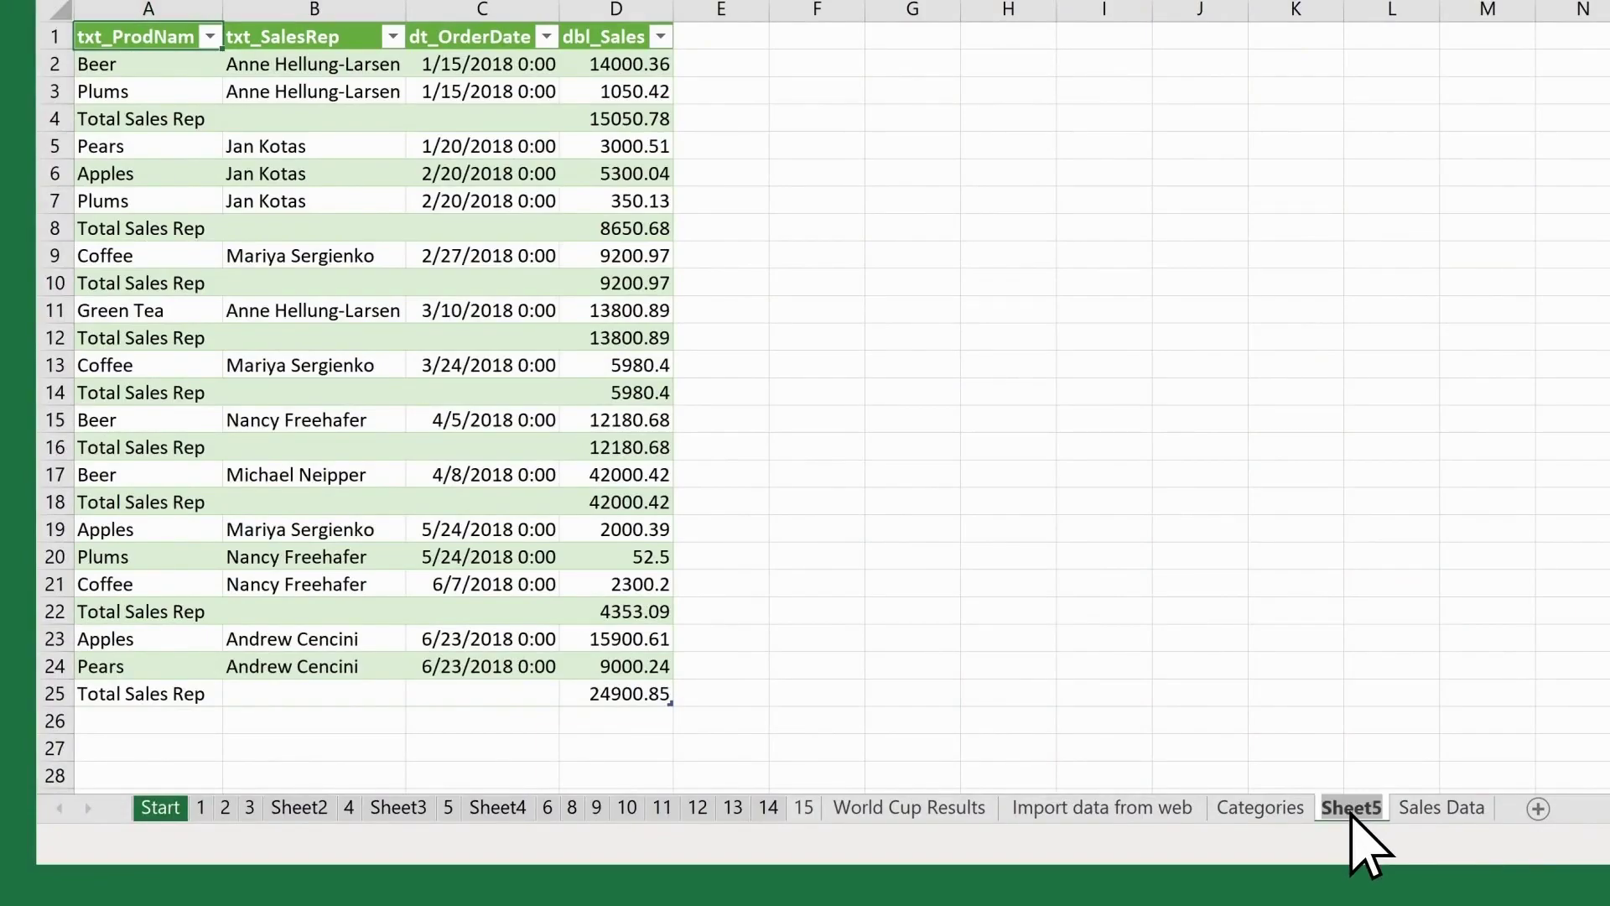
Name the new sheet 'PQ Sales Data'
text(PQ Sales Data)
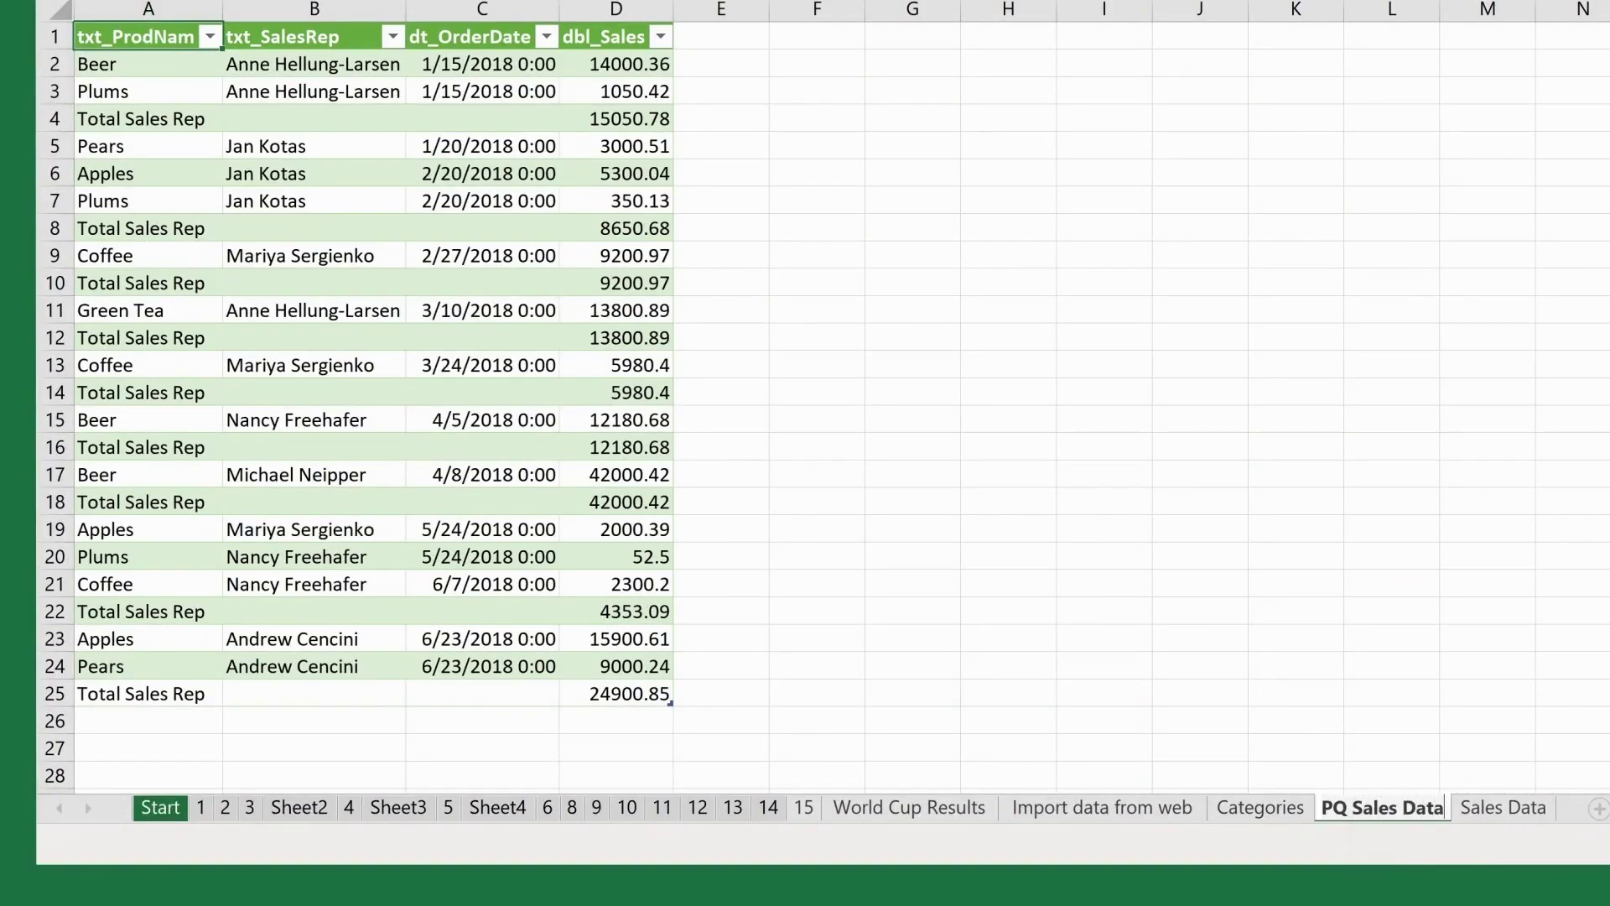
key(Return)
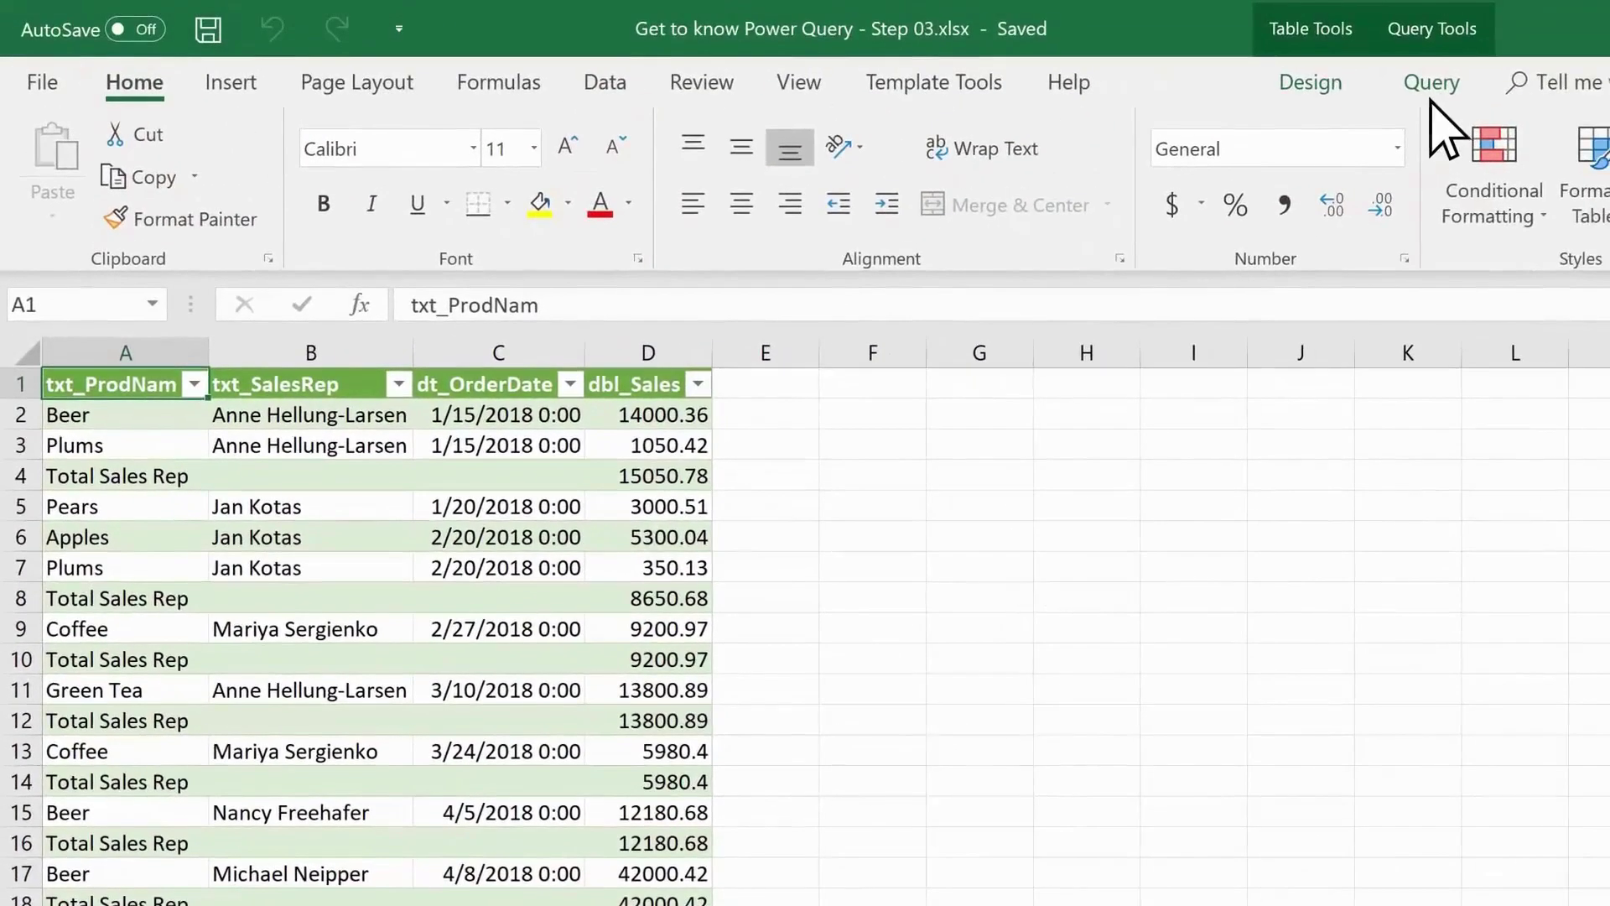
Reopen tbl_Product_Sales for editing from the Query tab's Edit command
click(1429, 88)
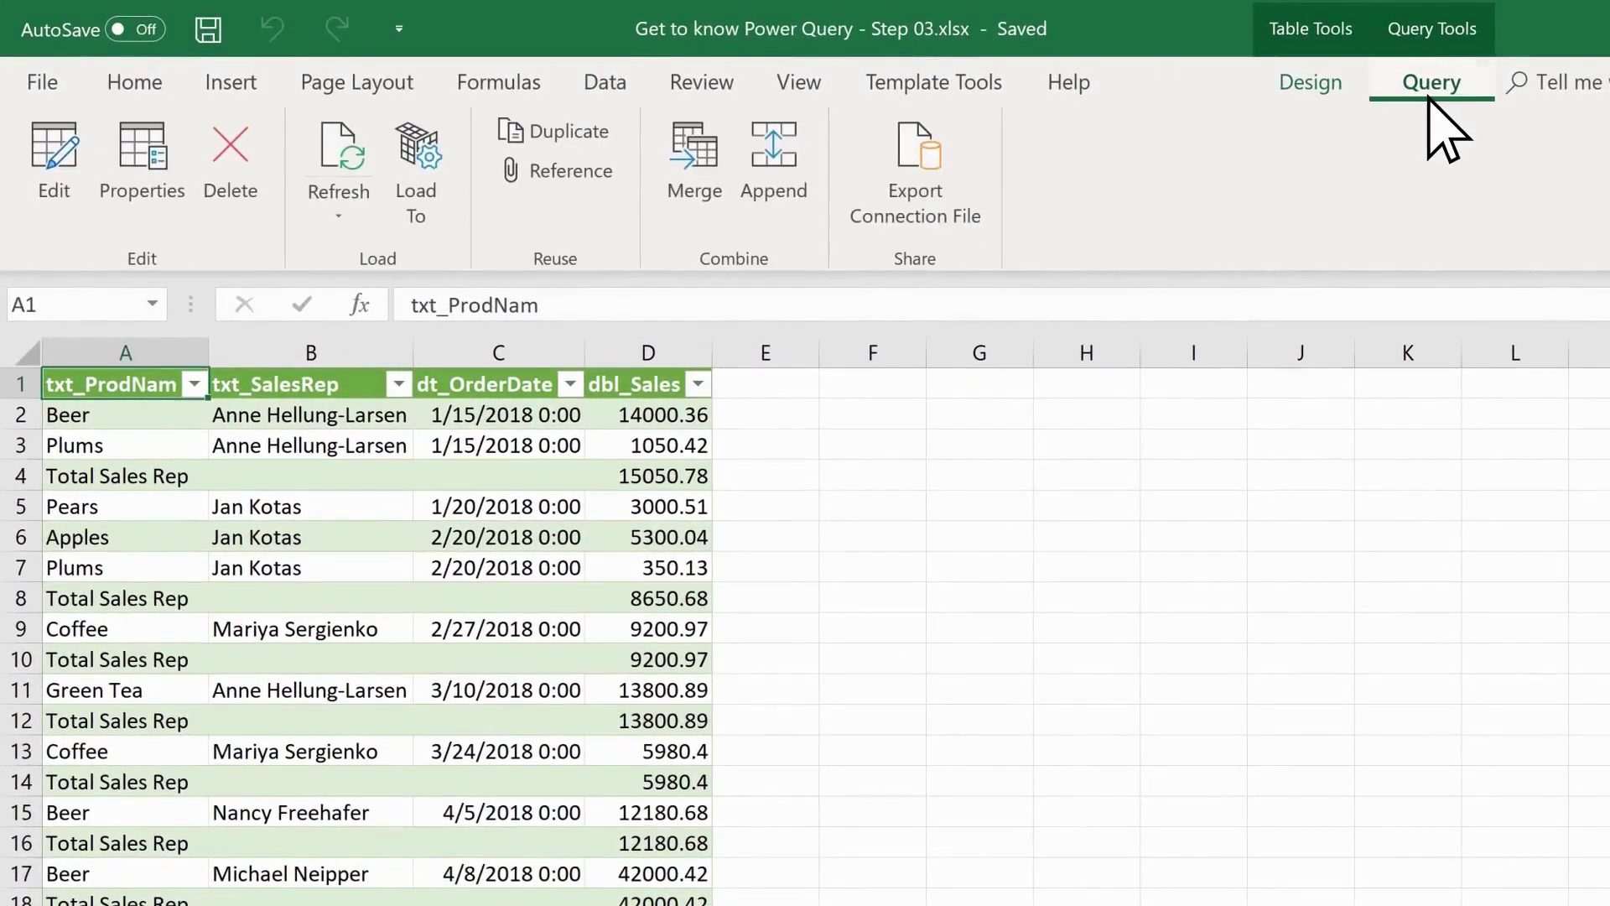
click(65, 178)
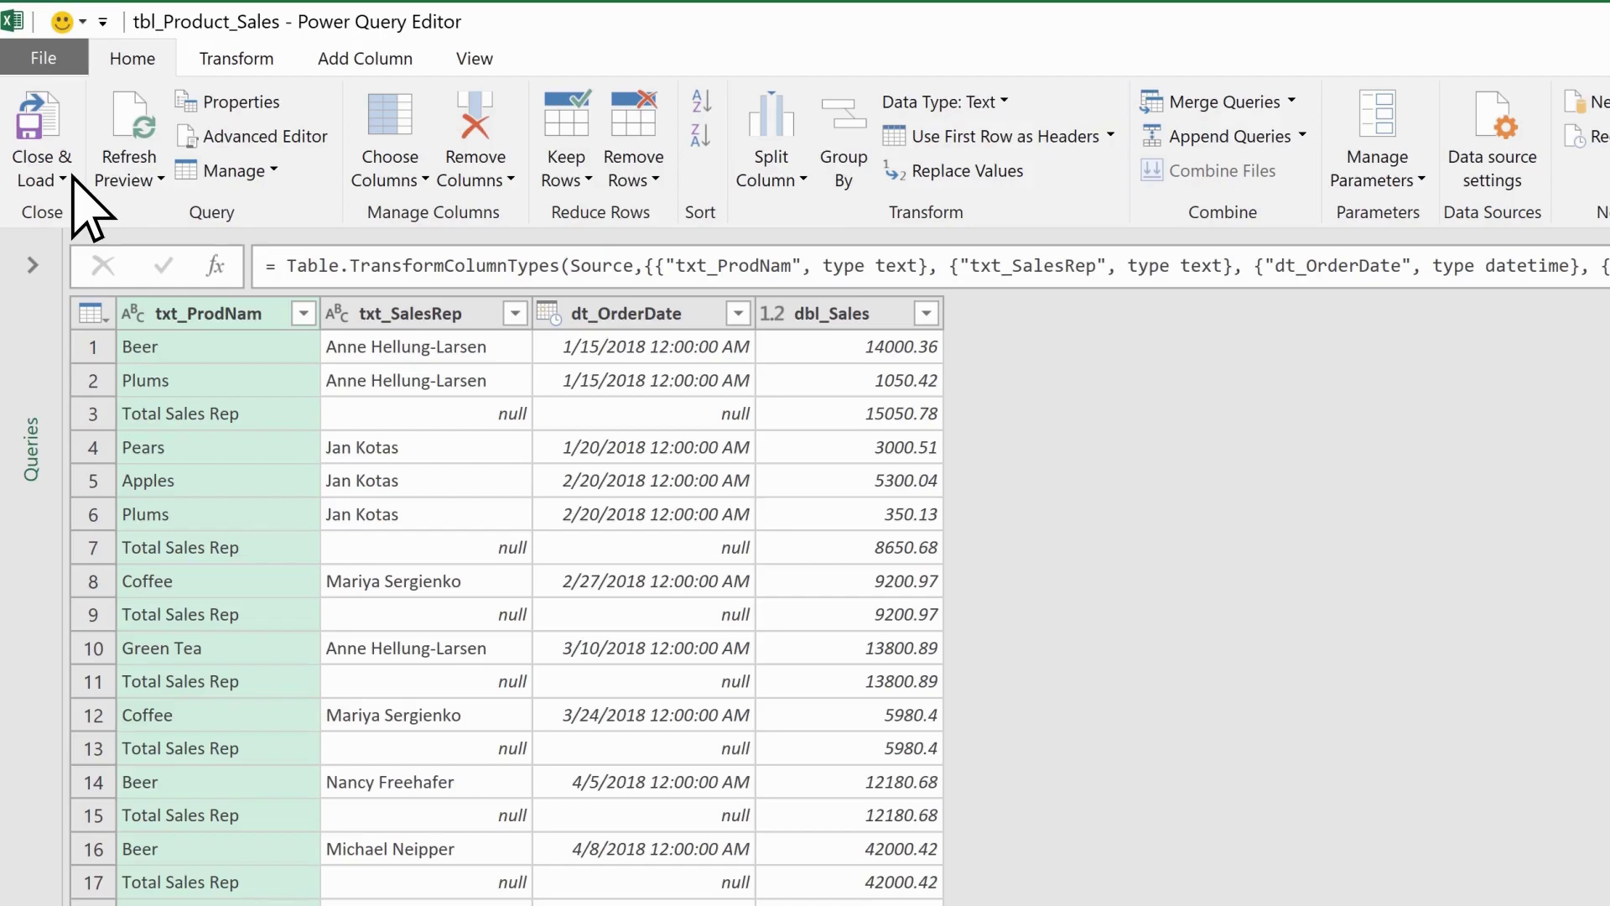
click(1038, 136)
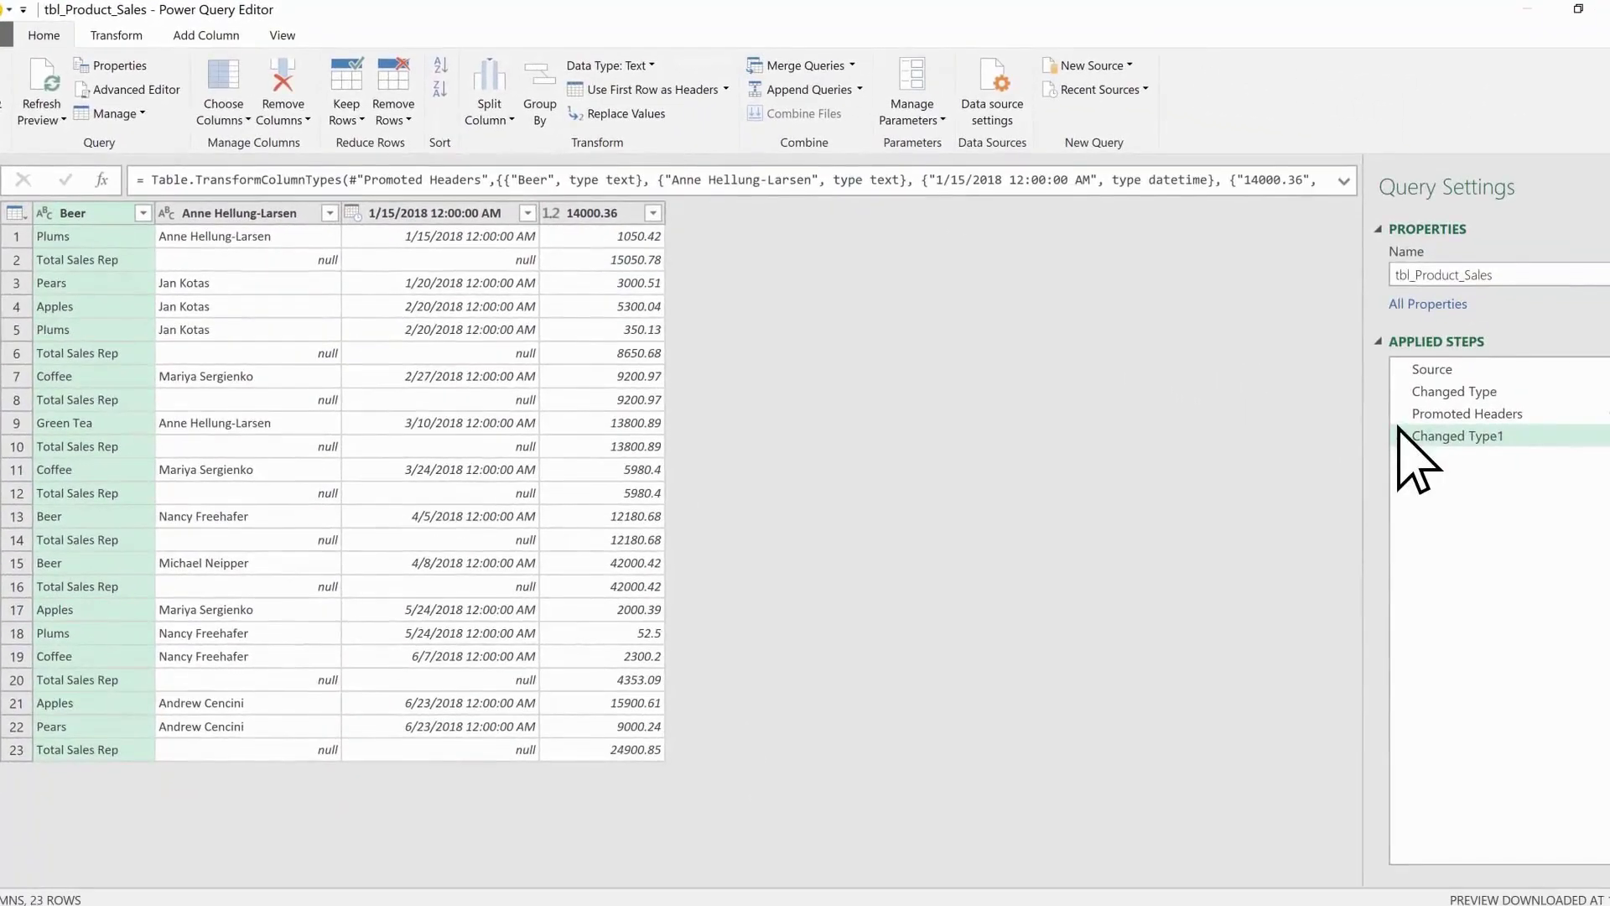
click(1400, 434)
click(1399, 412)
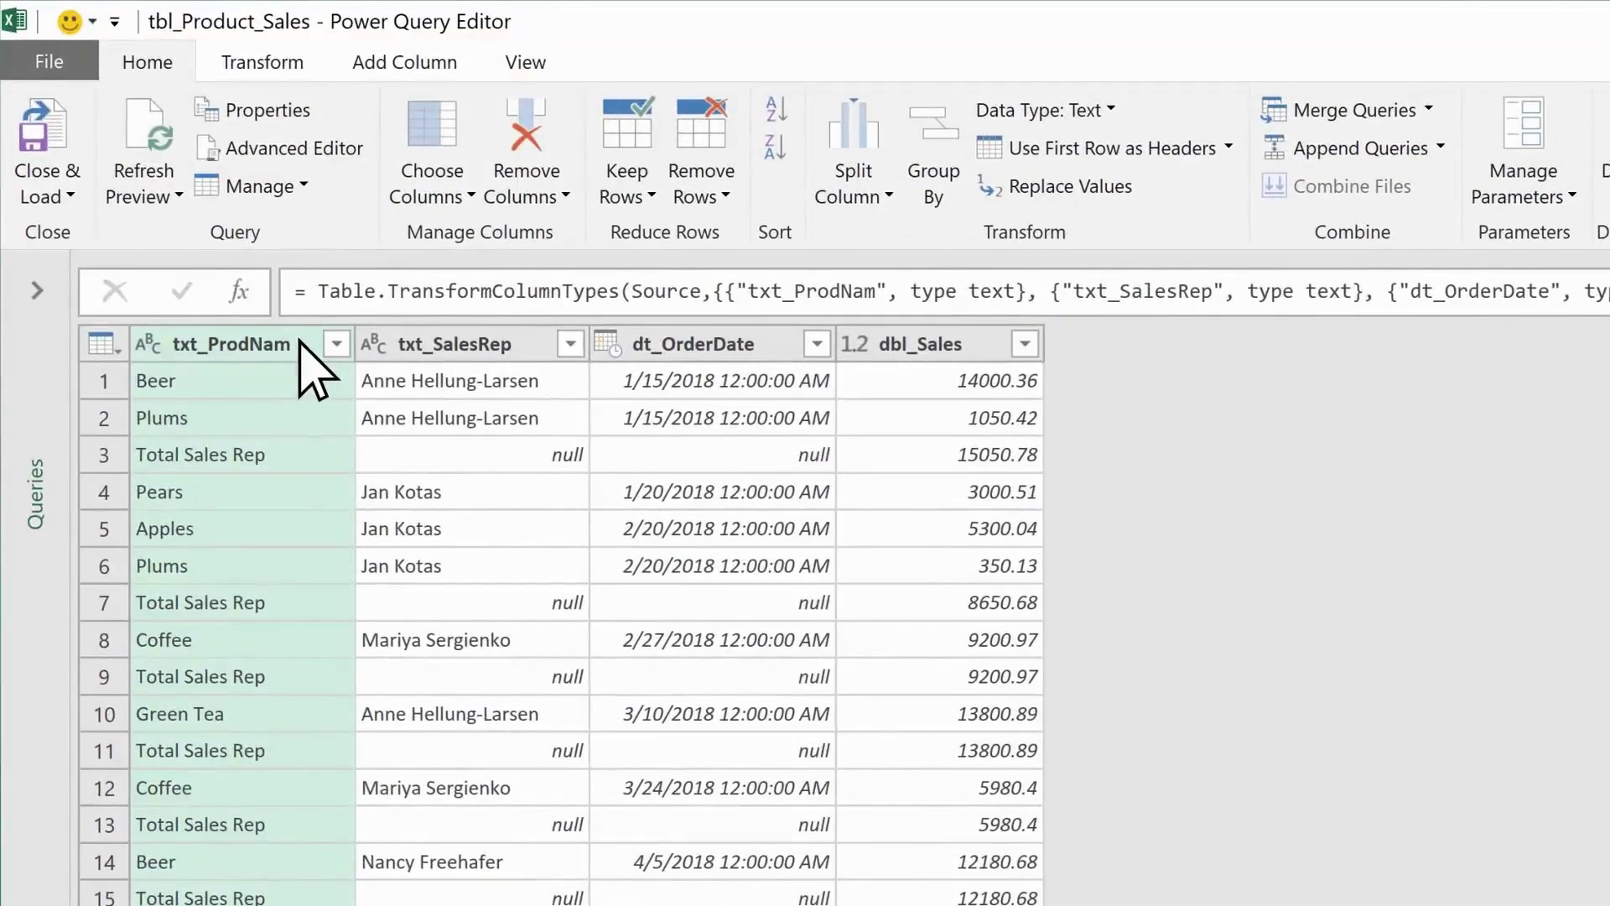
Rename txt_ProdNam, txt_SalesRep, dt_OrderDate and dbl_Sales to Product Name, Sales Rep, Order Date and Total Sales
double_click(299, 343)
text(Product Name)
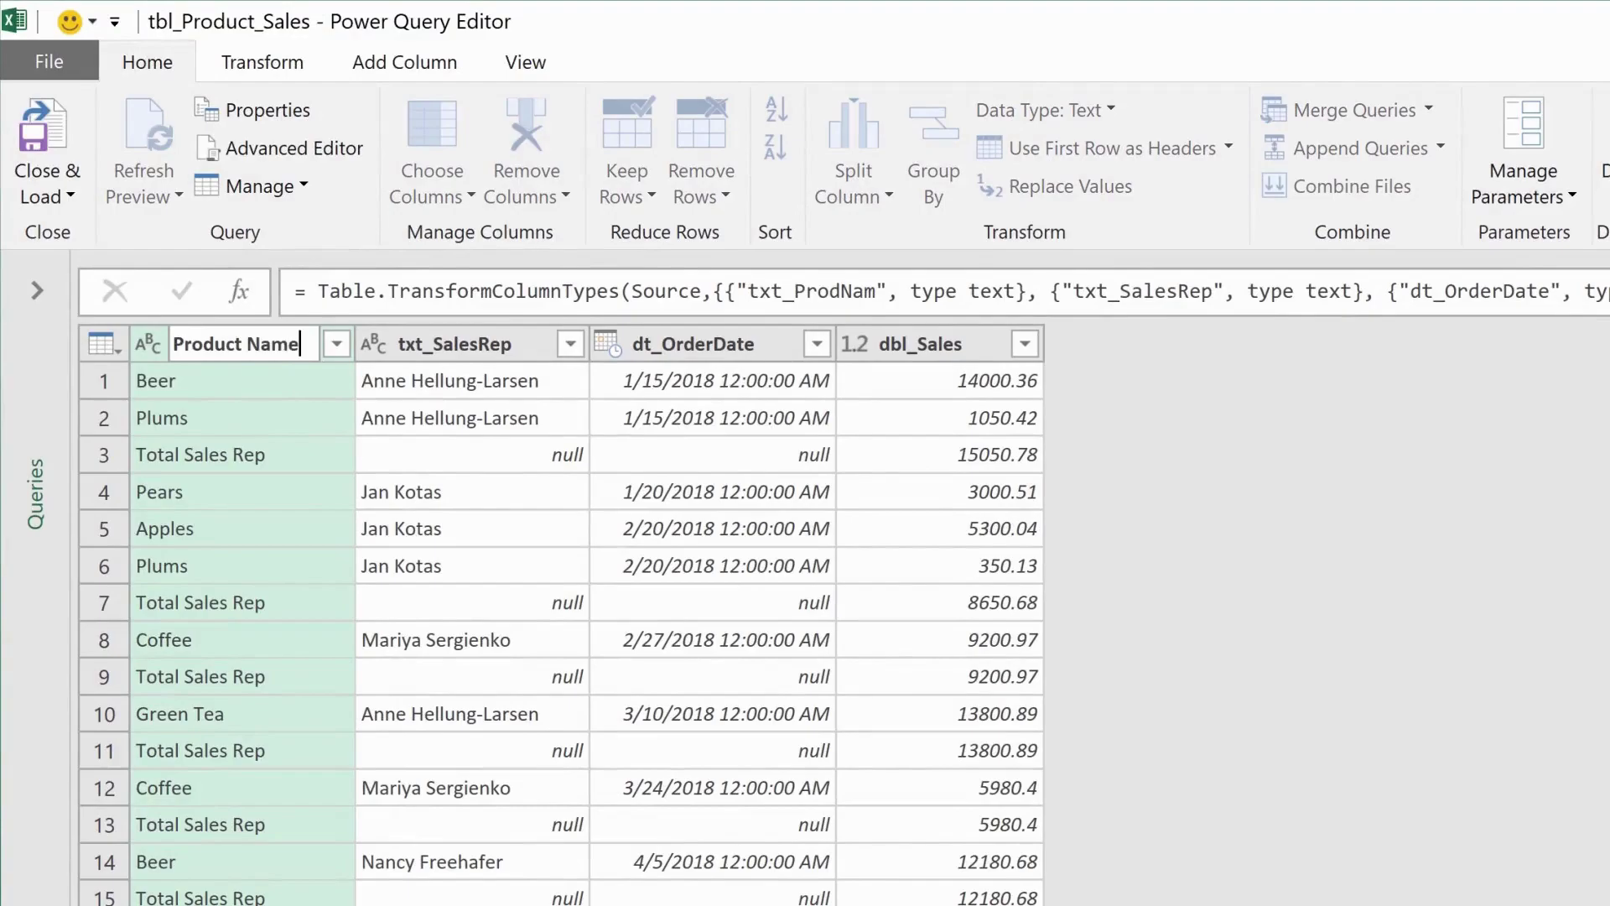
key(Return)
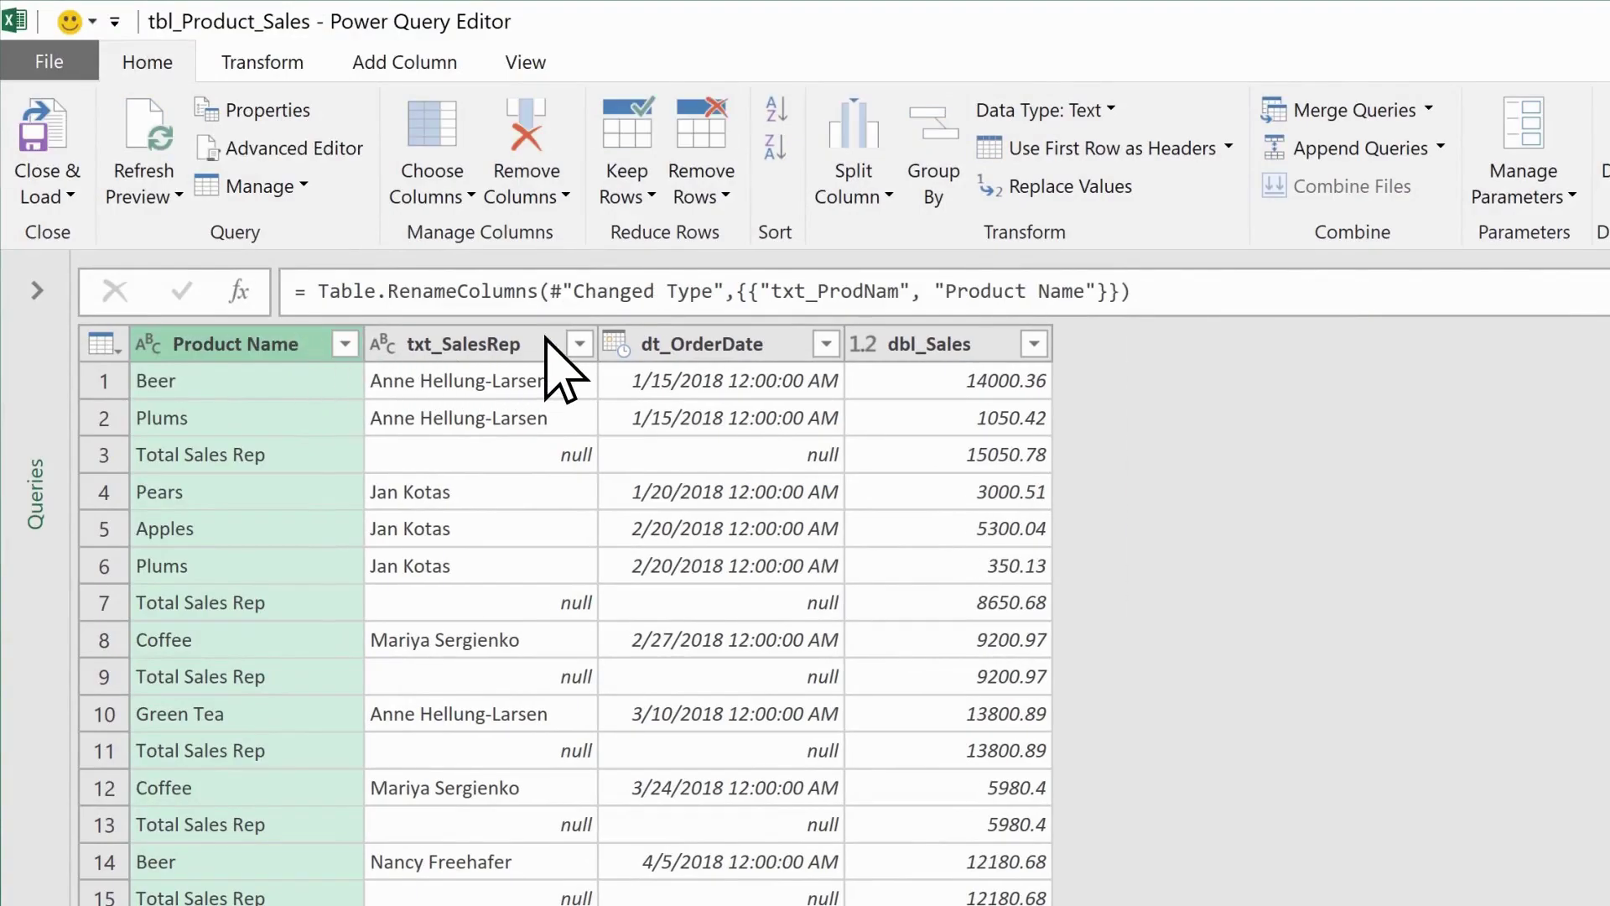
double_click(546, 343)
text(Sales Rep)
key(Return)
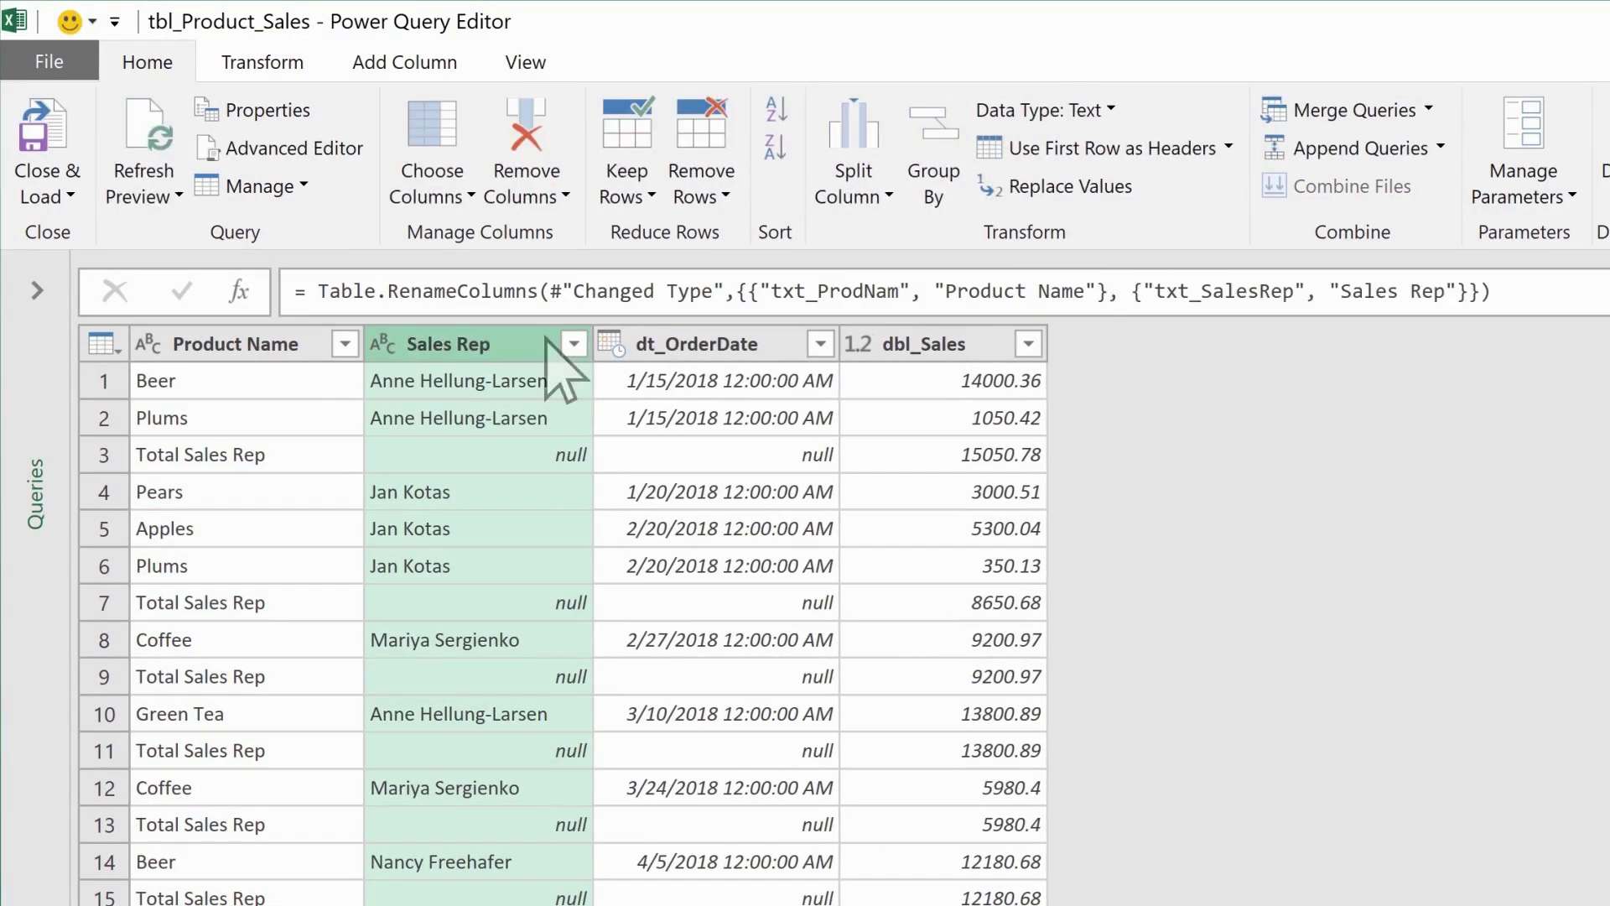
double_click(786, 343)
text(Order Date)
key(Return)
double_click(985, 343)
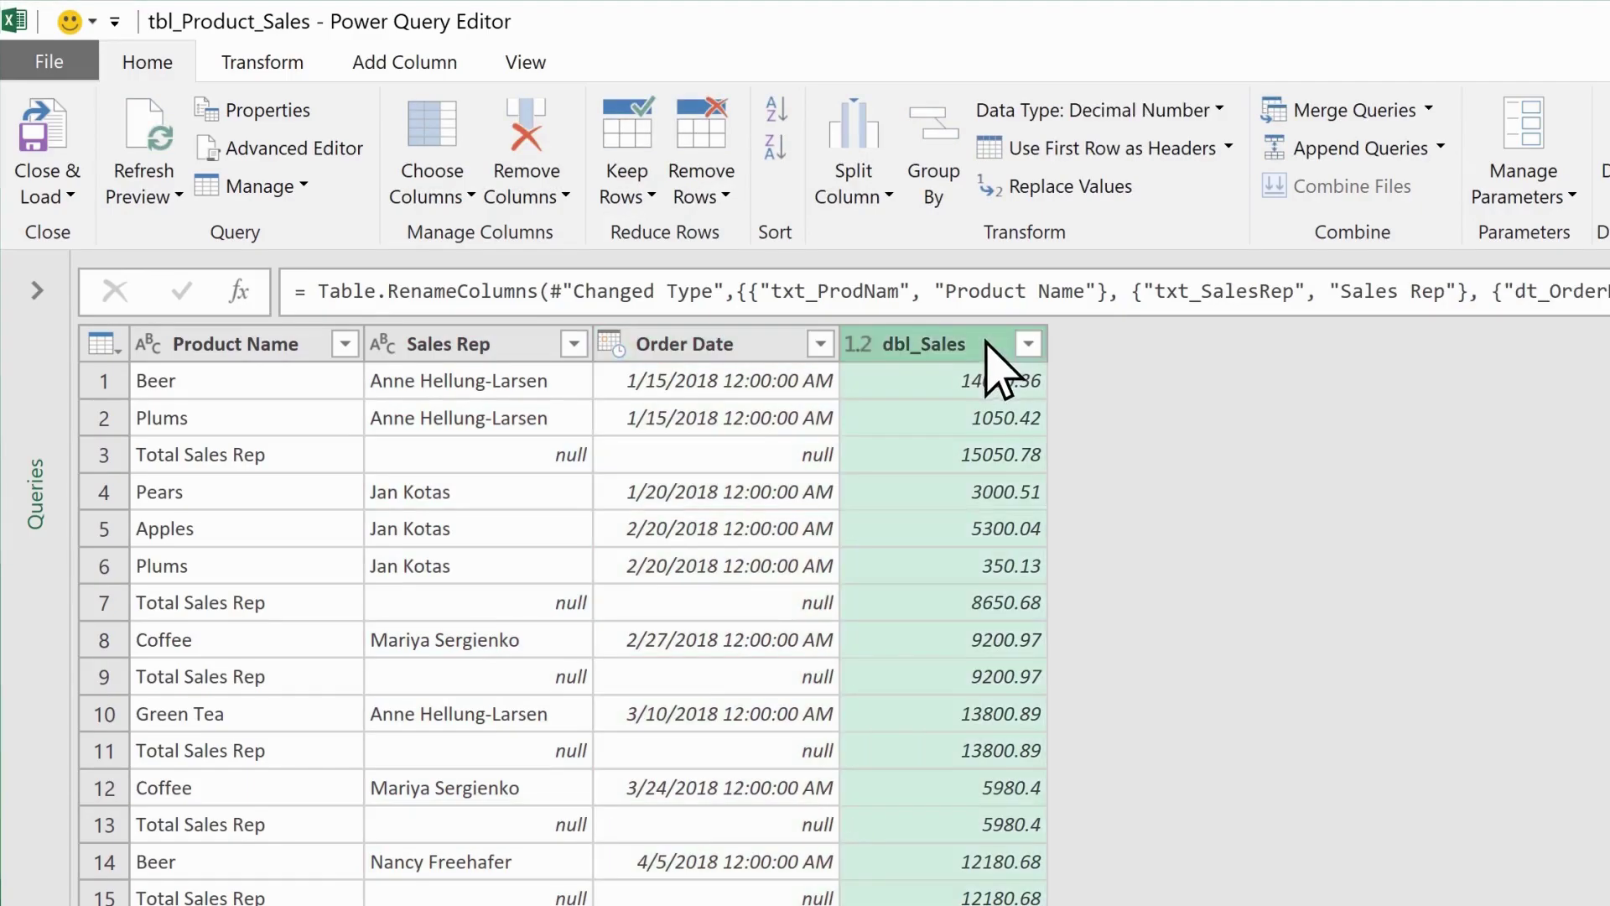
text(Total Sales)
key(Return)
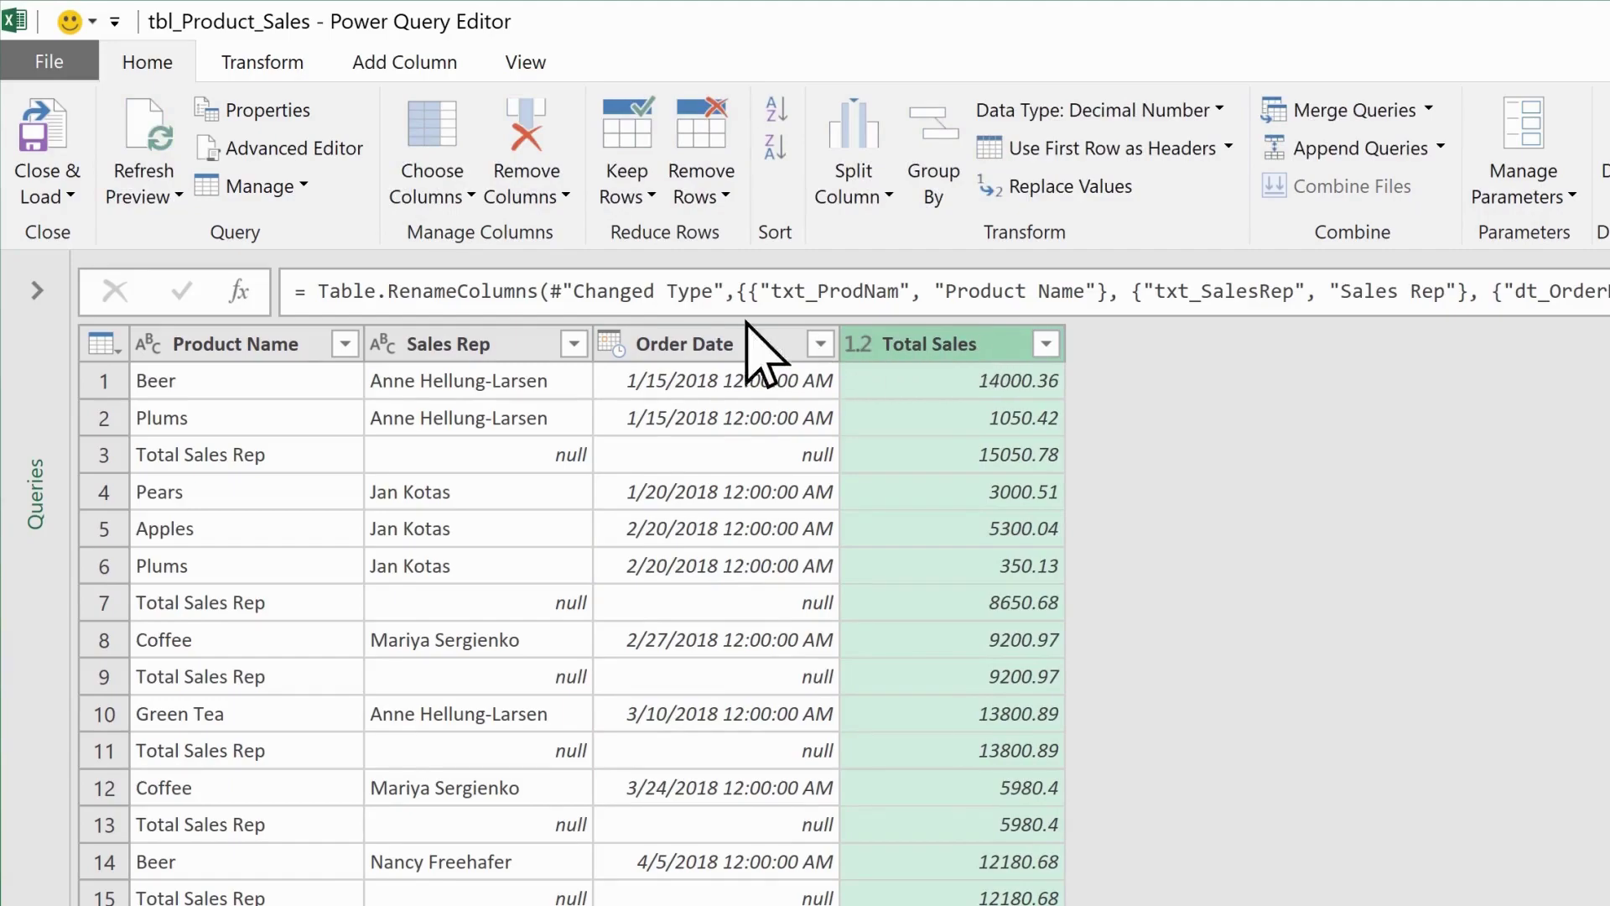
Load the table with the renamed headers to the sheet and bring up the Query options
click(64, 139)
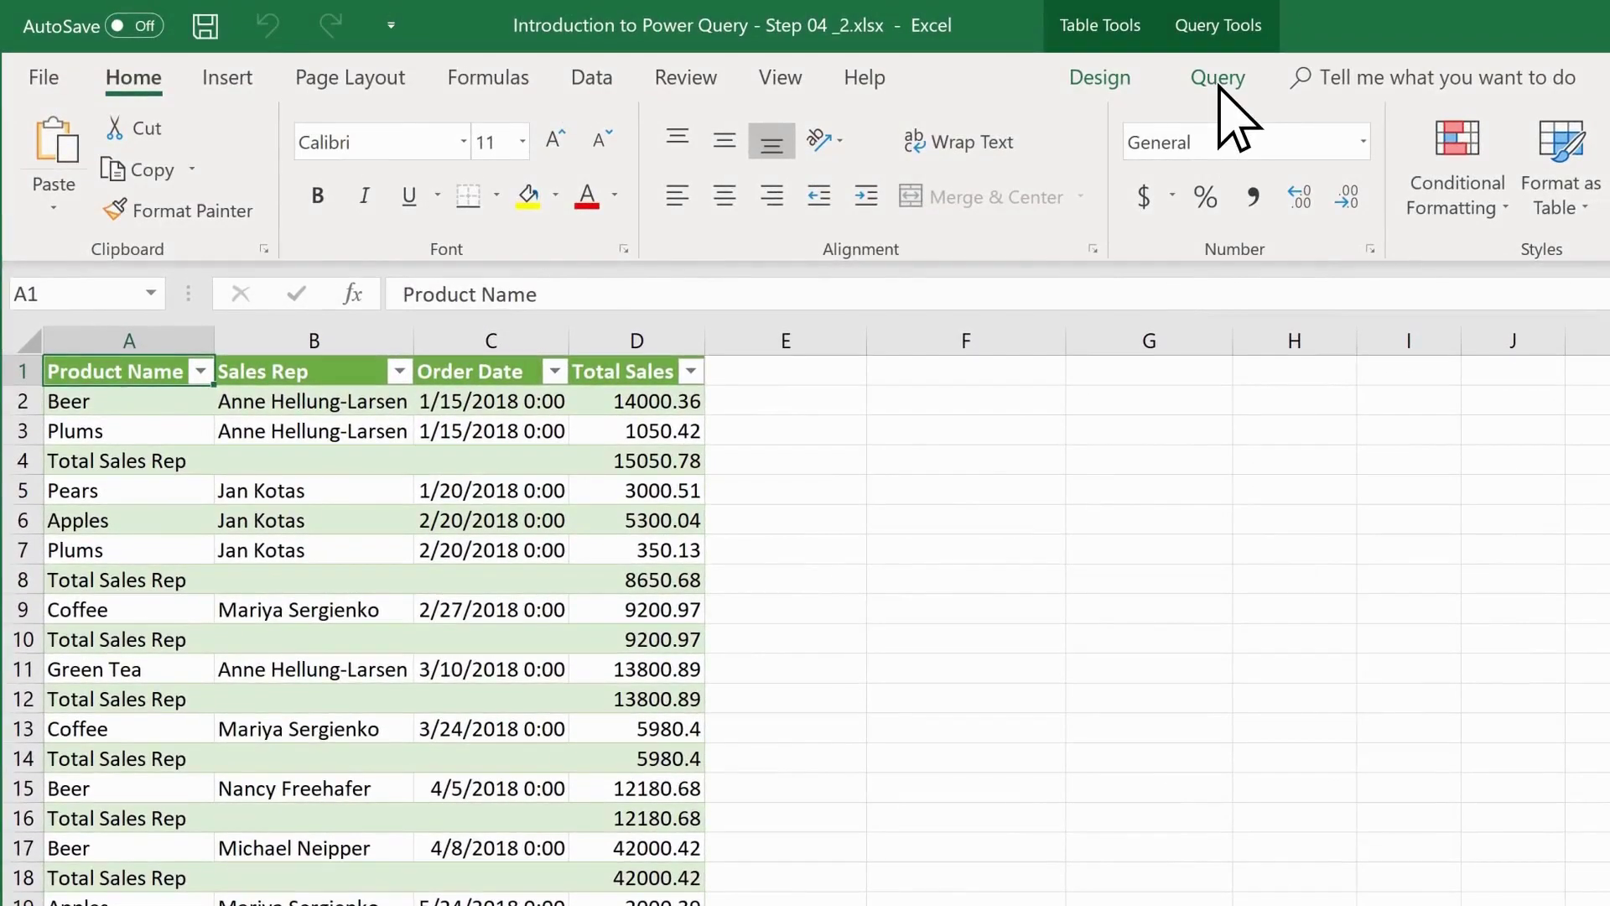
click(1220, 29)
Reopen tbl_Product_Sales in Power Query Editor and change Order Date's data type to Date
click(53, 191)
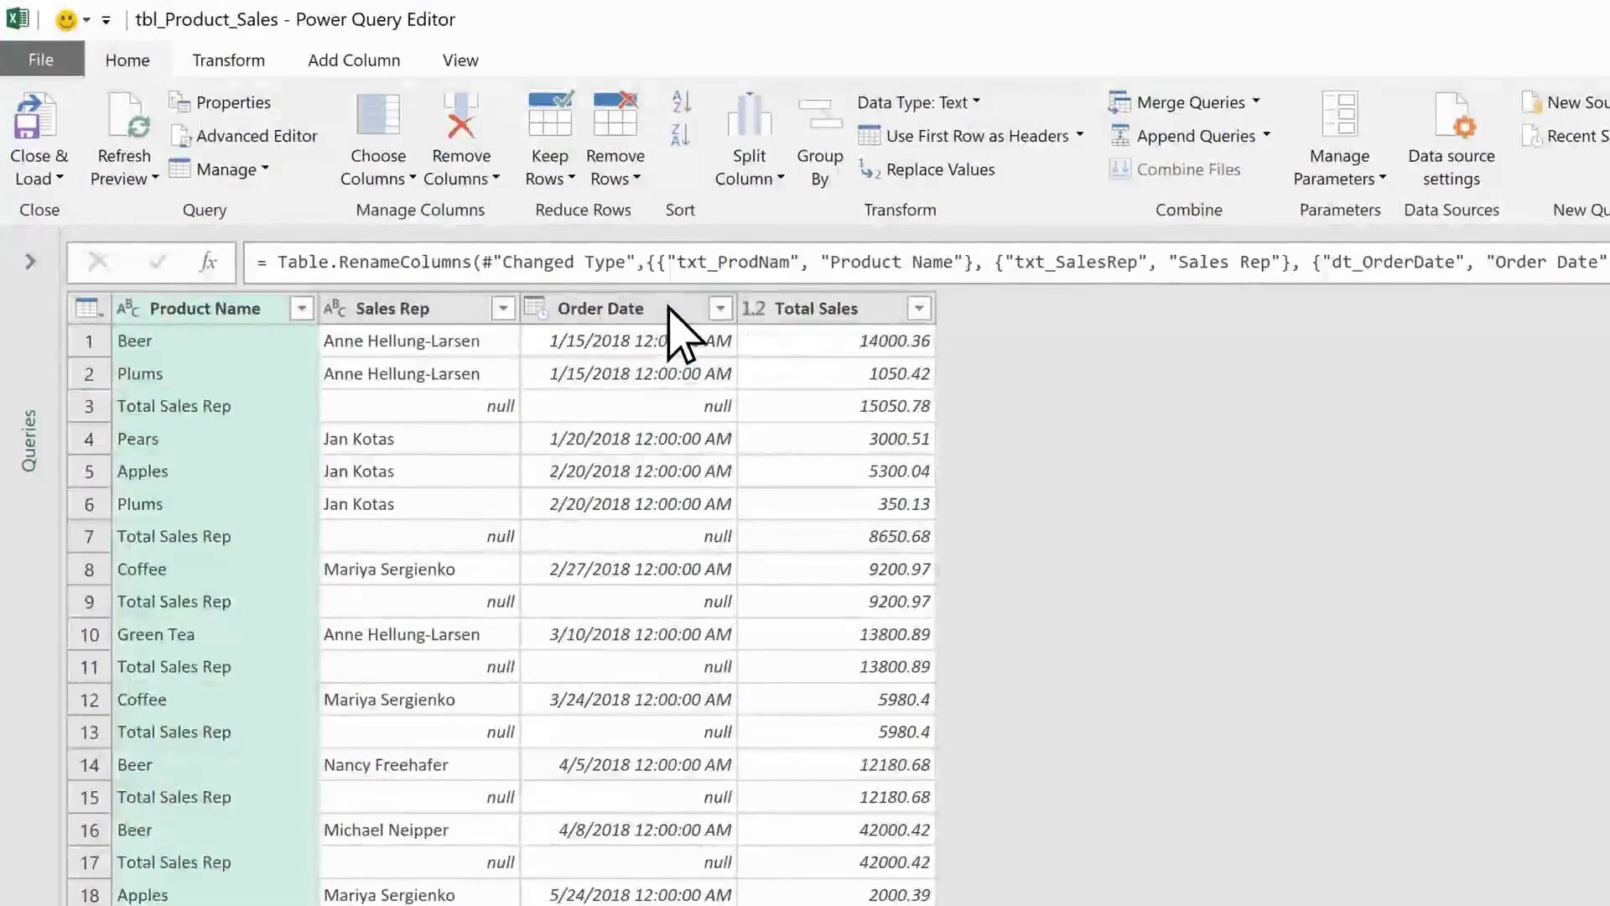
click(666, 310)
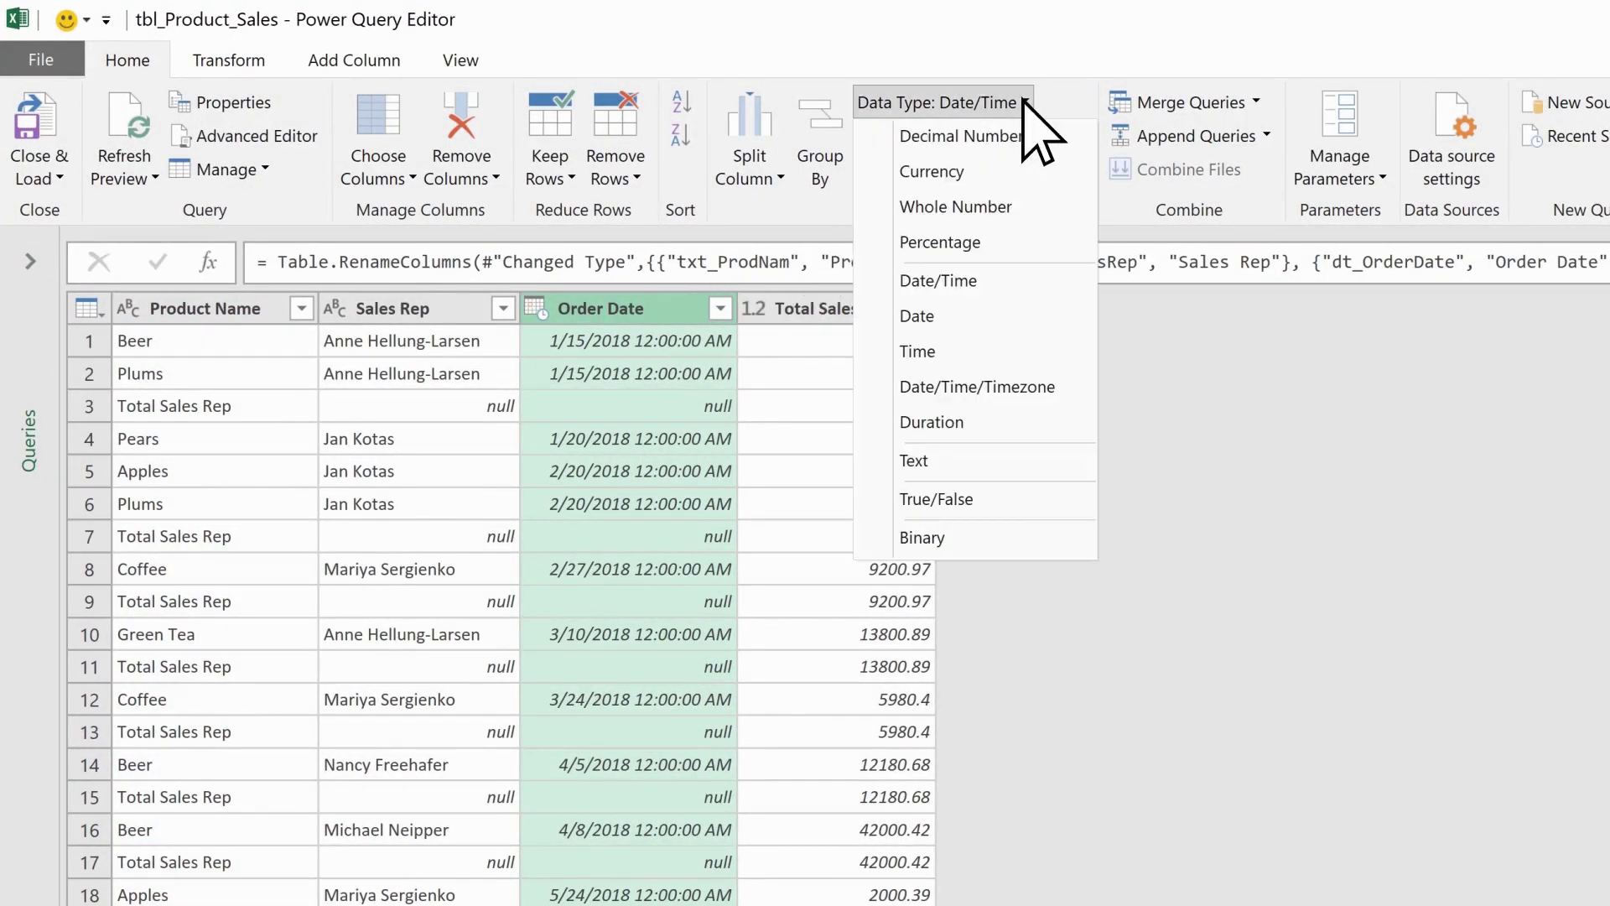
click(941, 316)
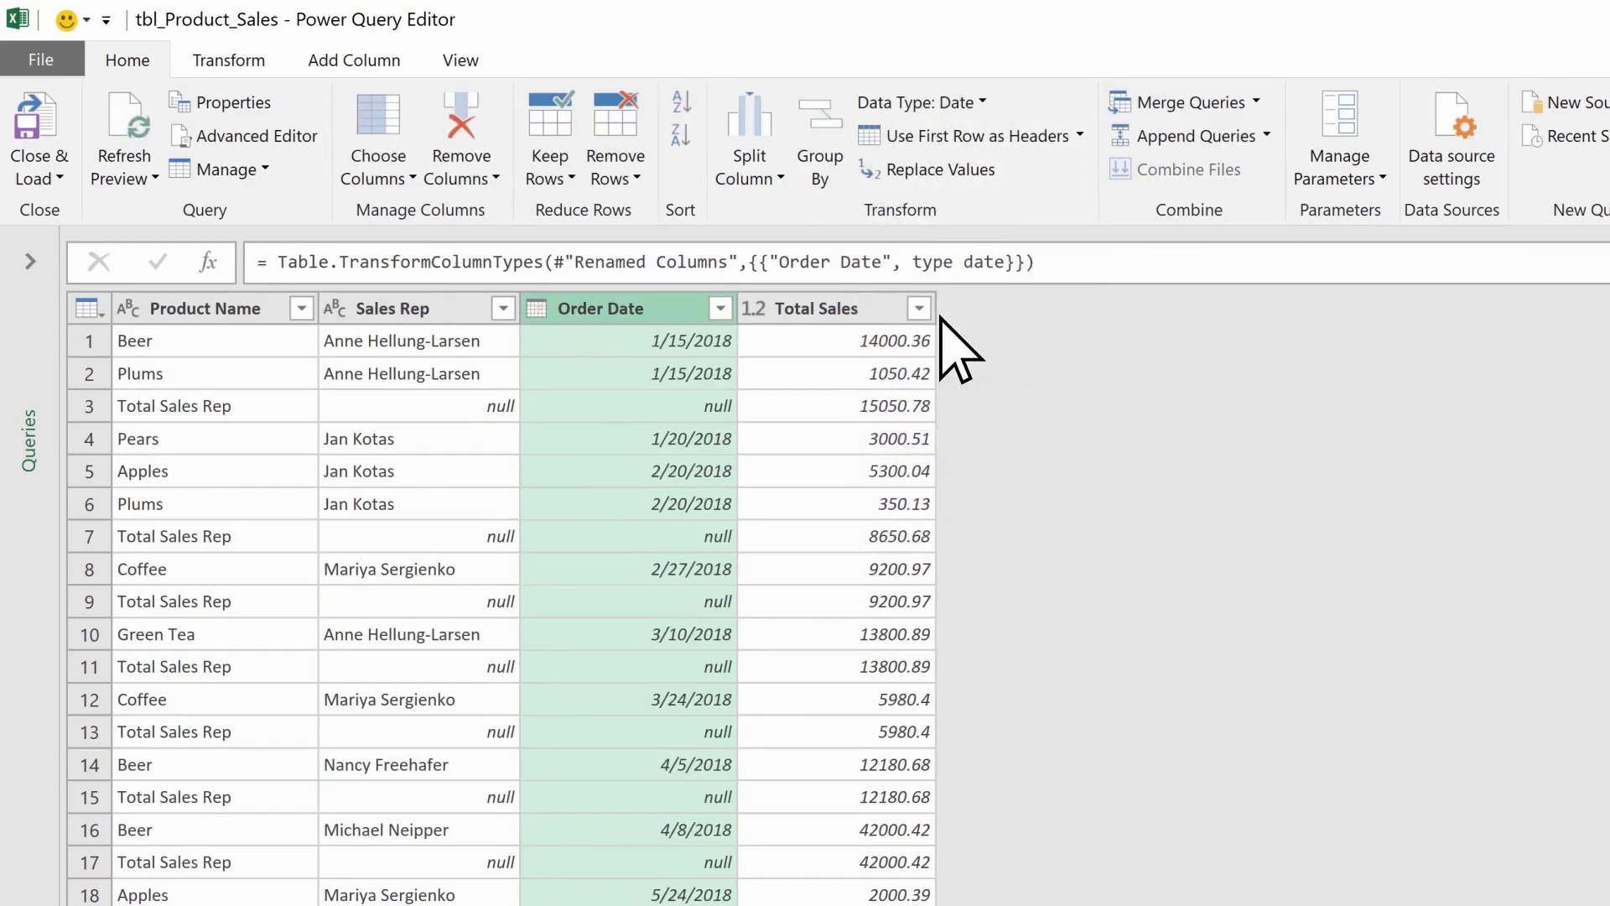
click(980, 102)
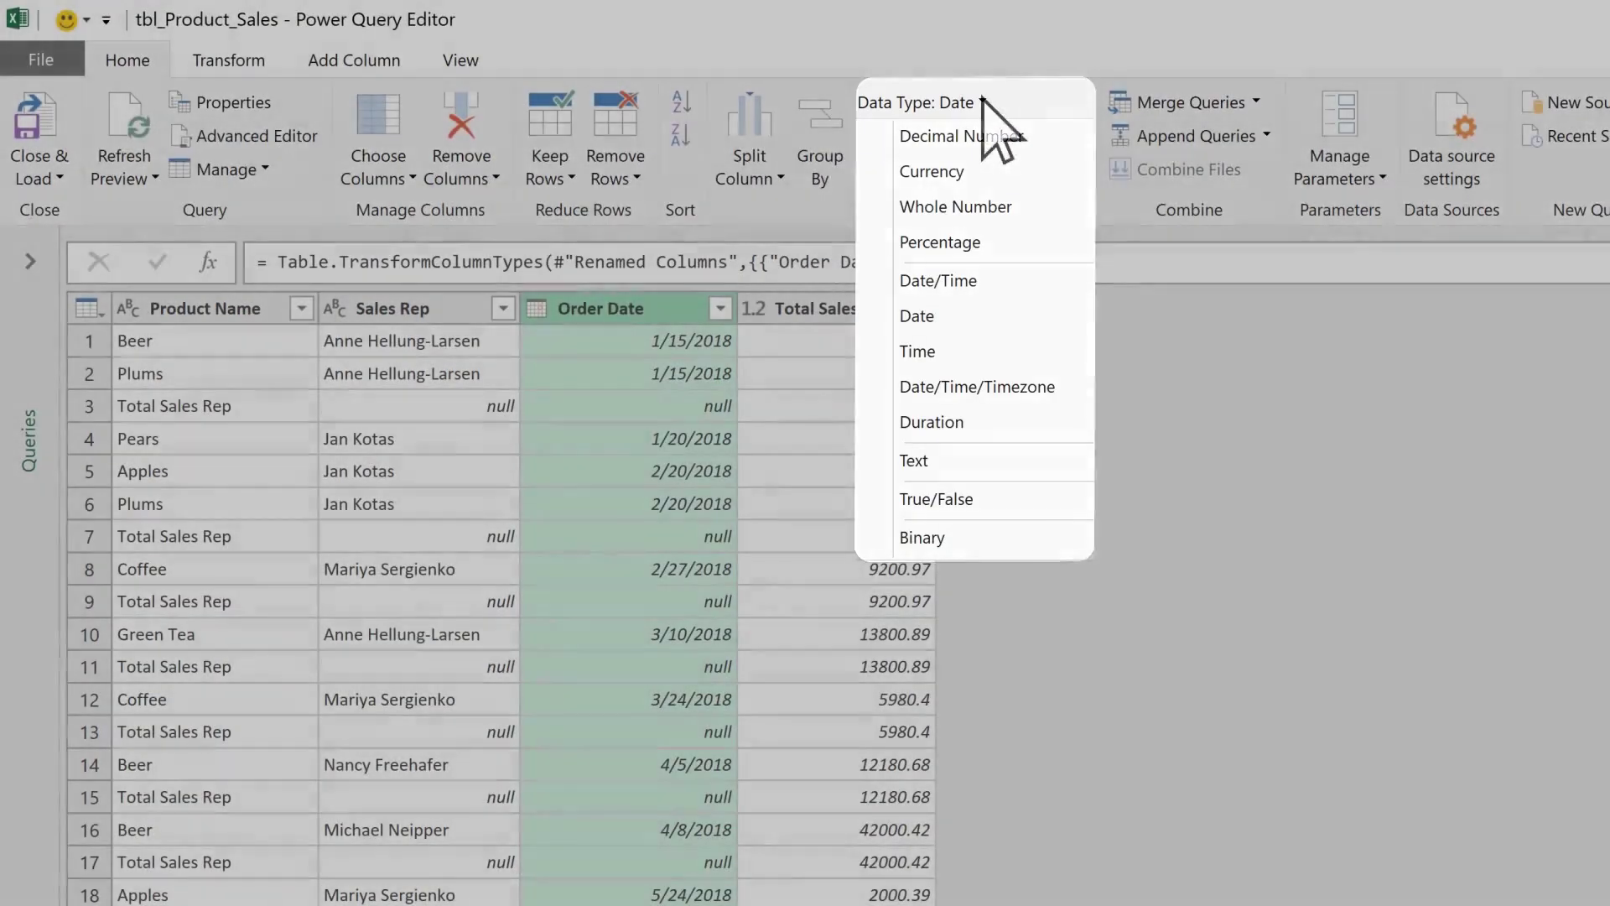
click(981, 102)
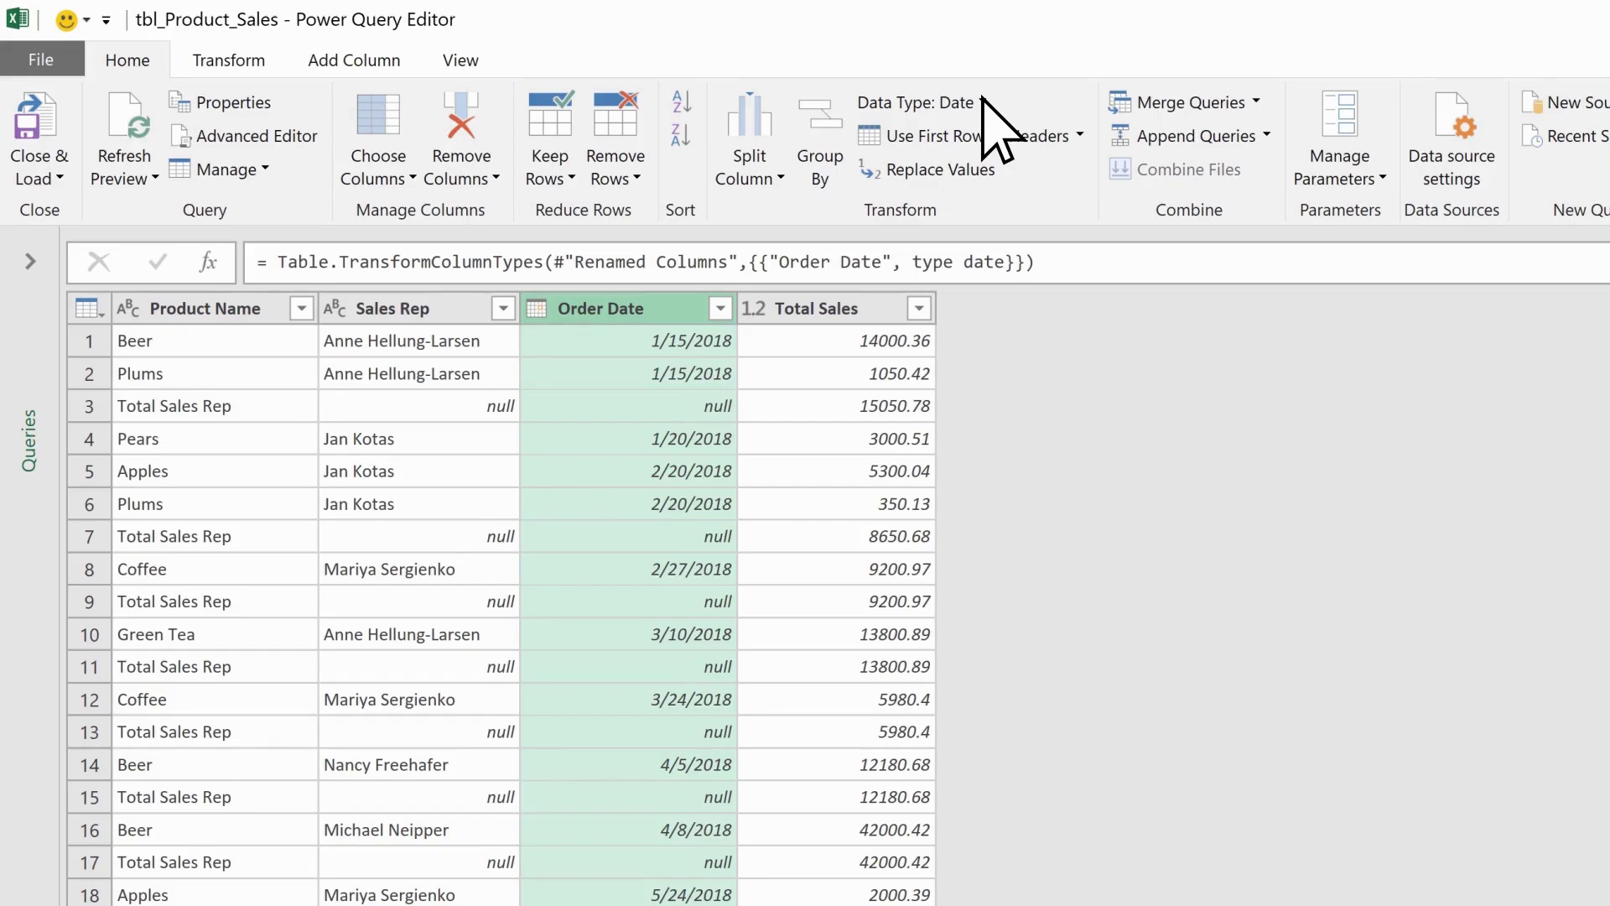
Load the date-only Order Date results to the sheet and bring up the Query options
click(59, 155)
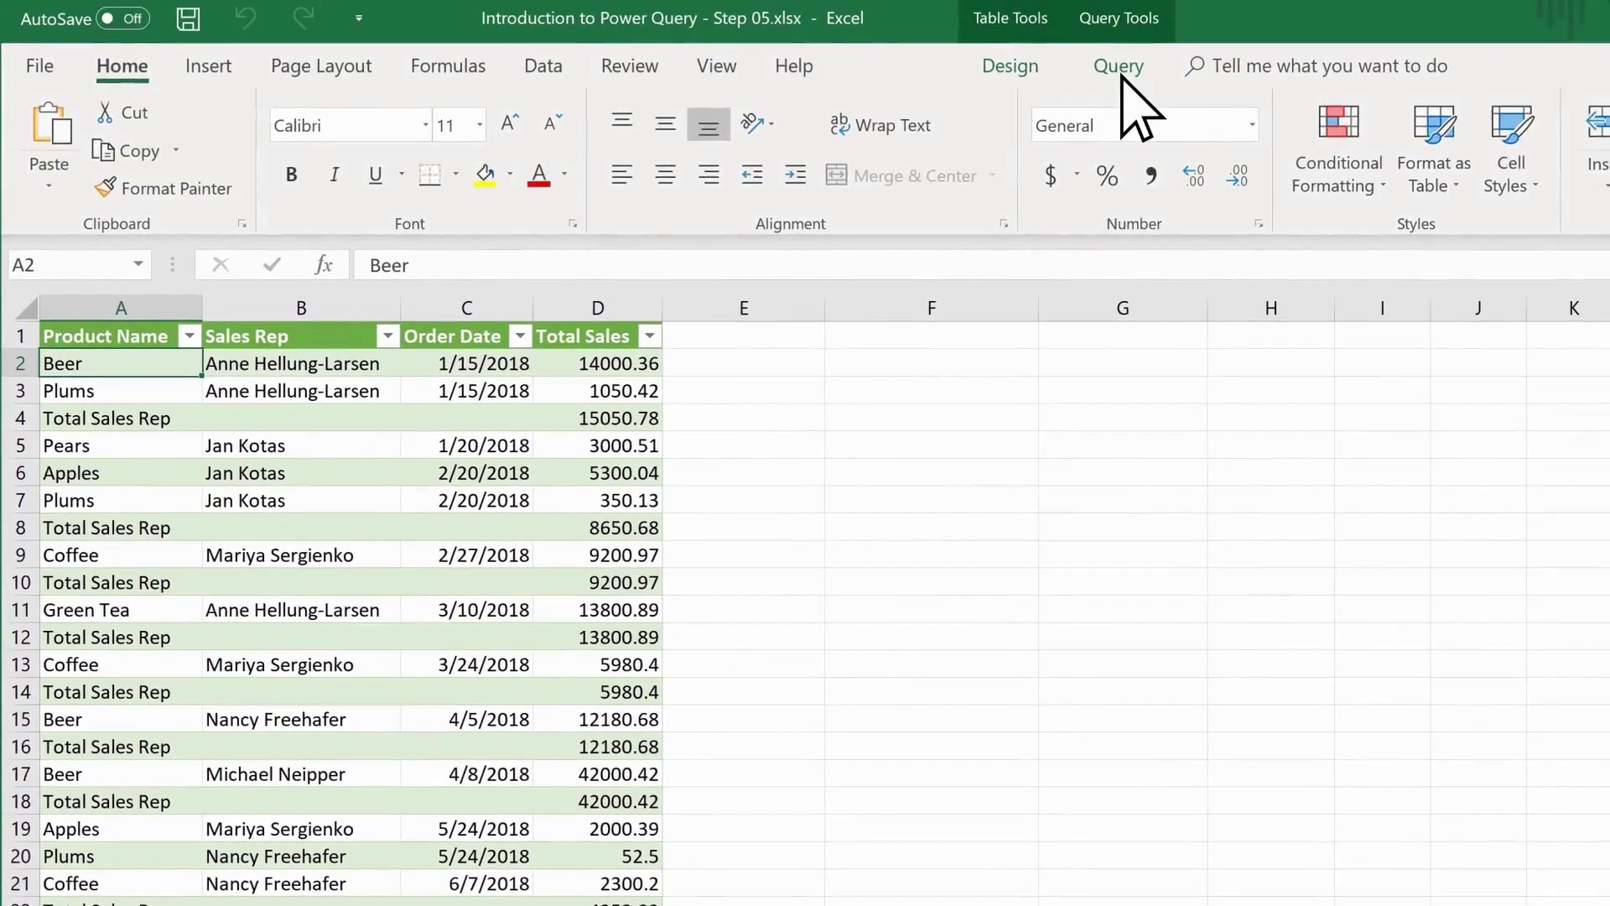
click(1119, 67)
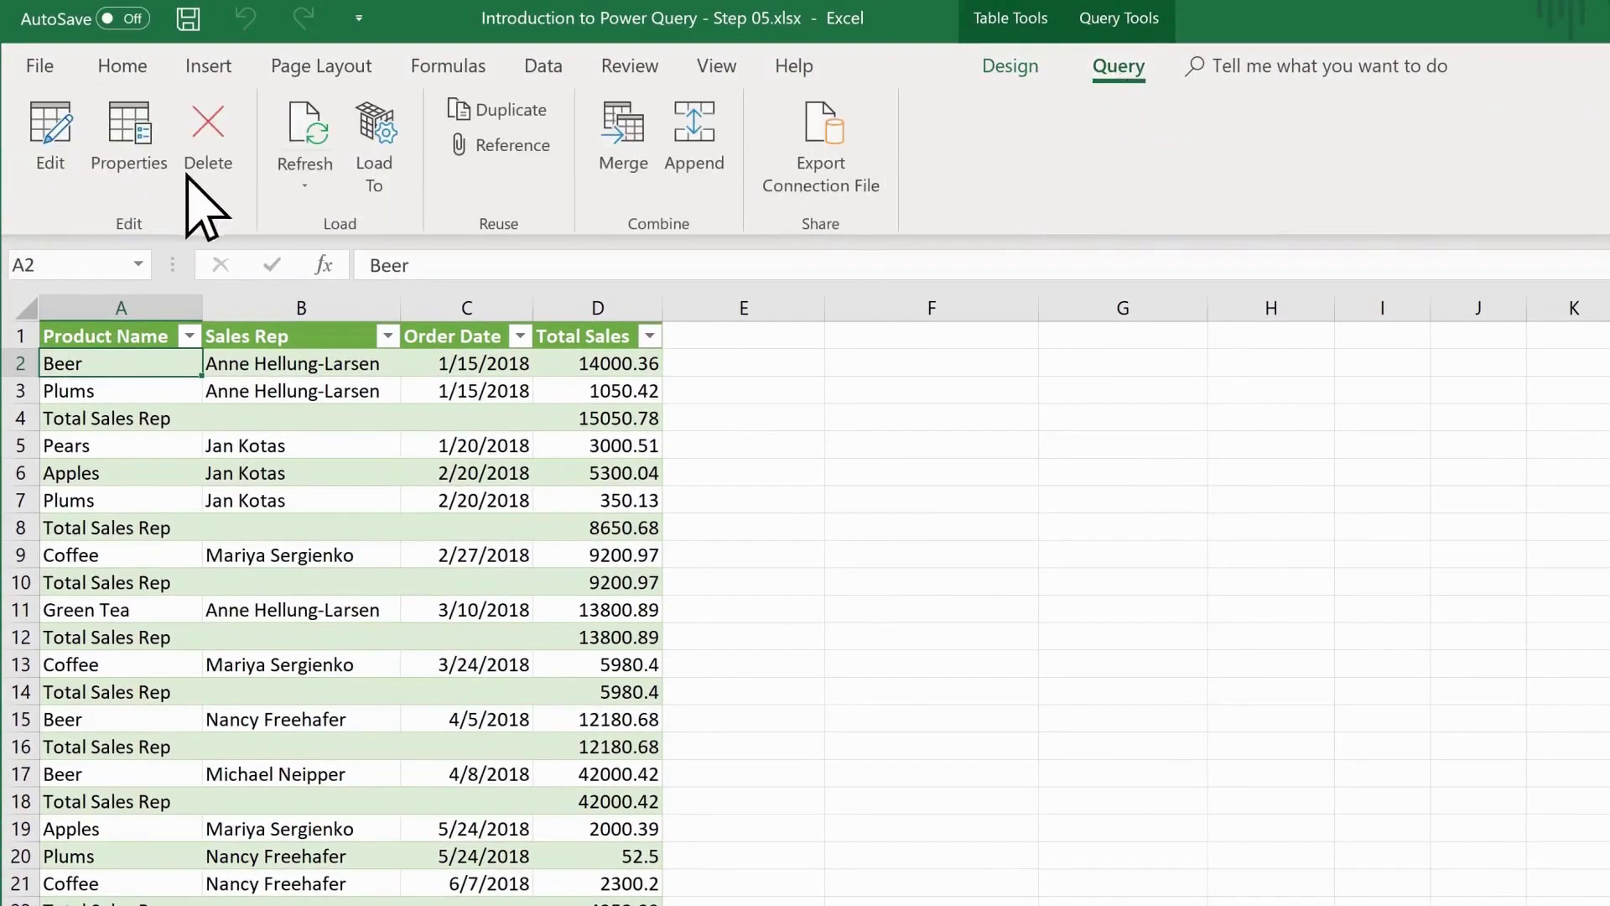
Apply a Does Not Begin With 'Total' text filter to the Product Name column
click(51, 151)
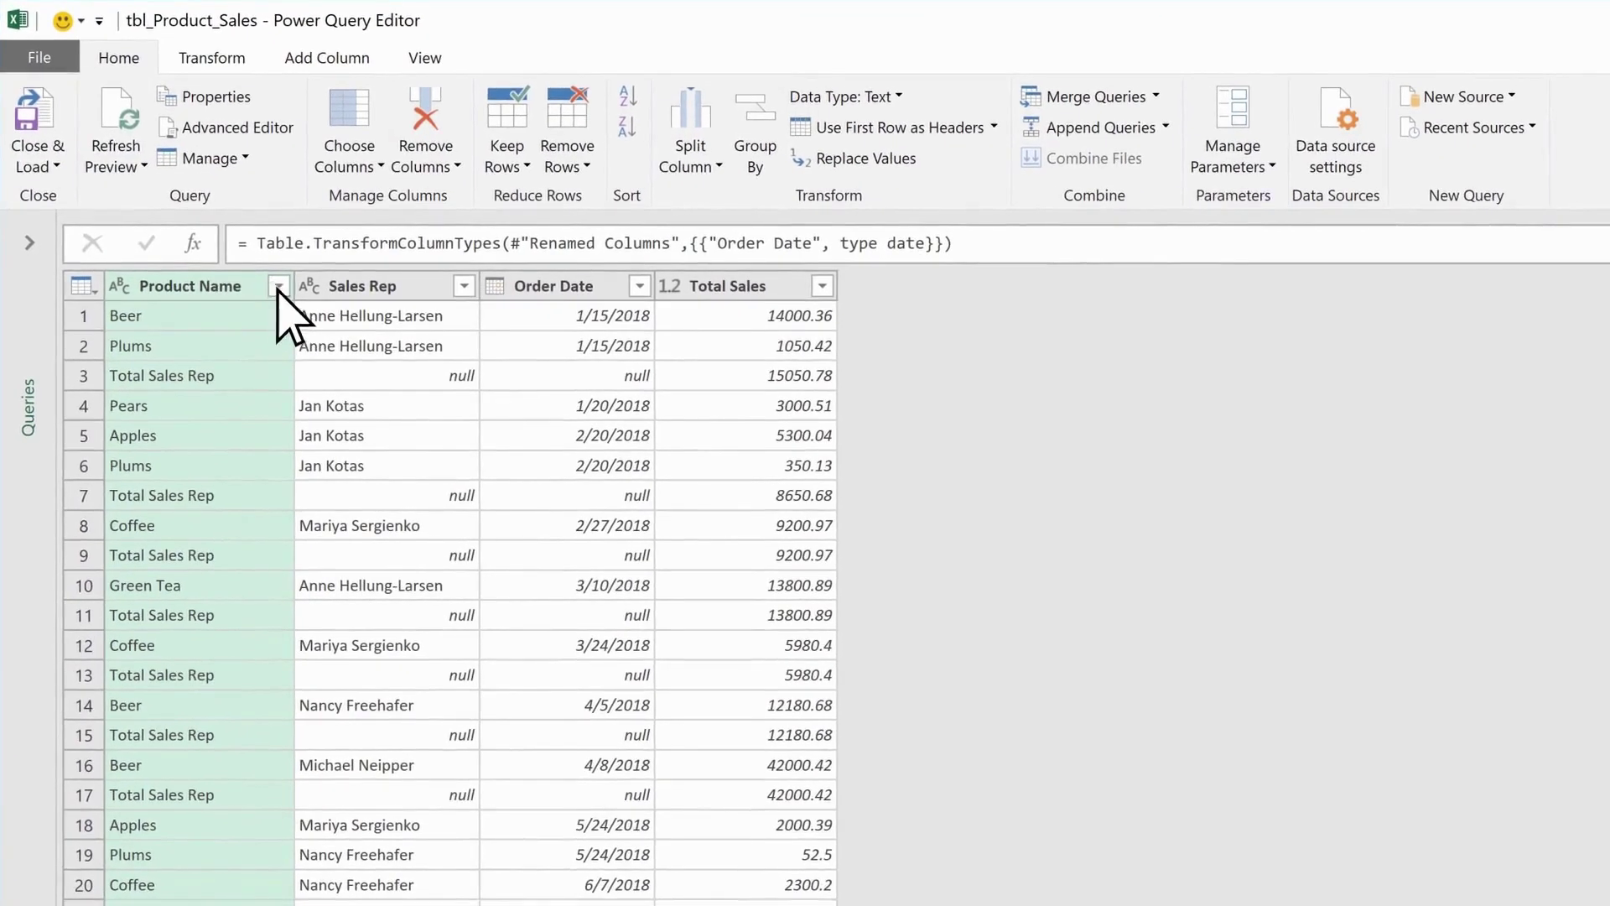
click(312, 325)
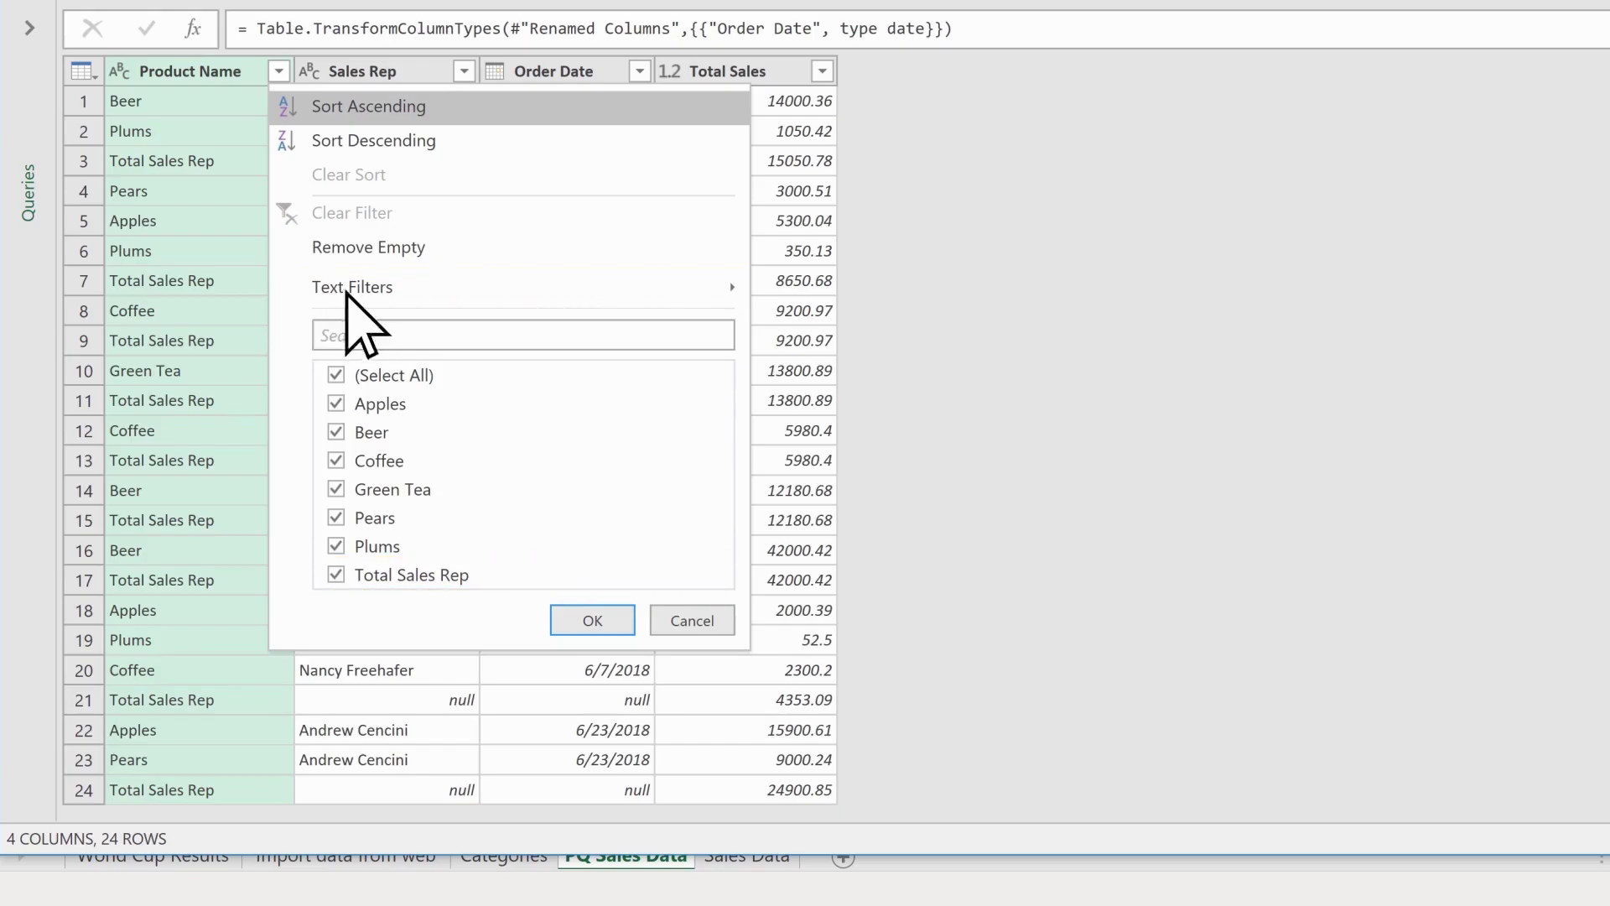
mouse_move(630, 290)
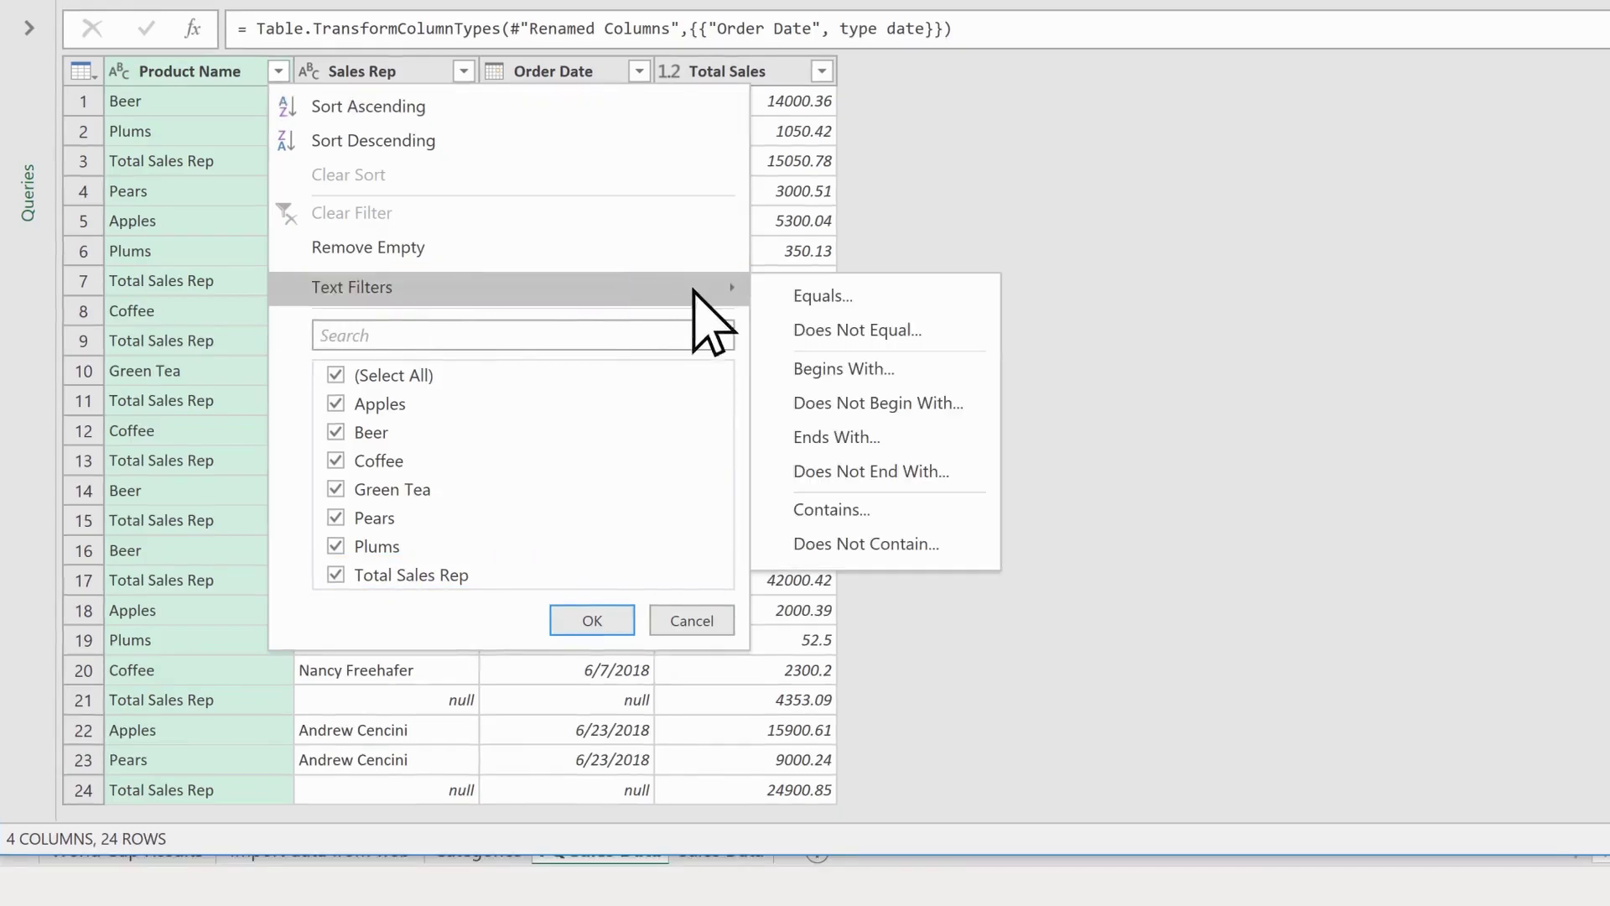
click(872, 403)
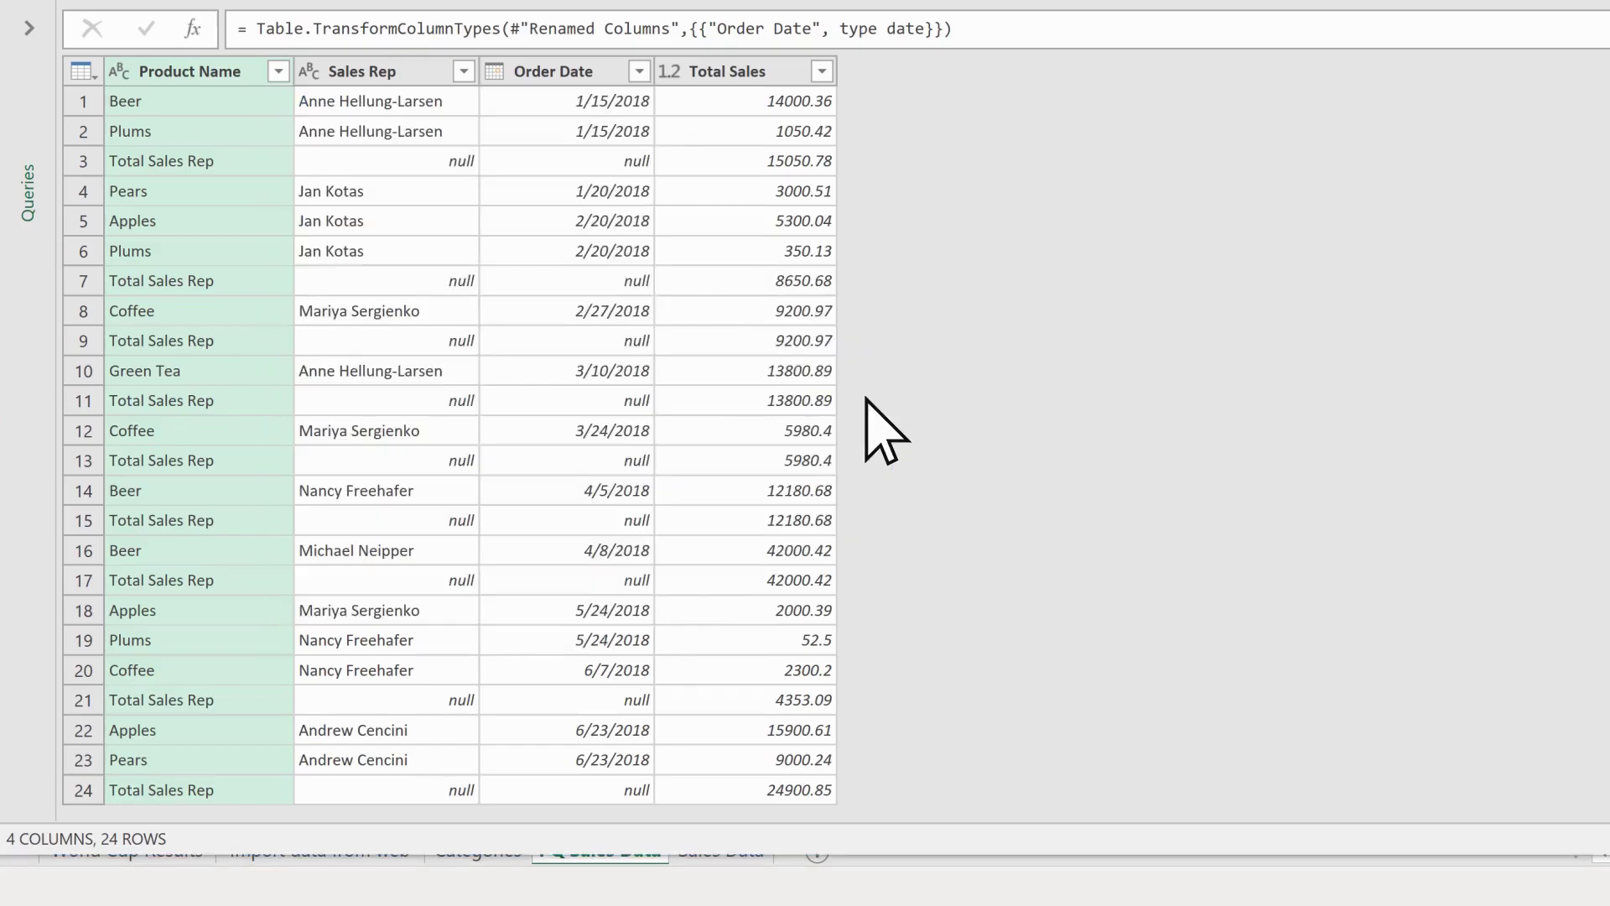
click(904, 307)
text(Tot)
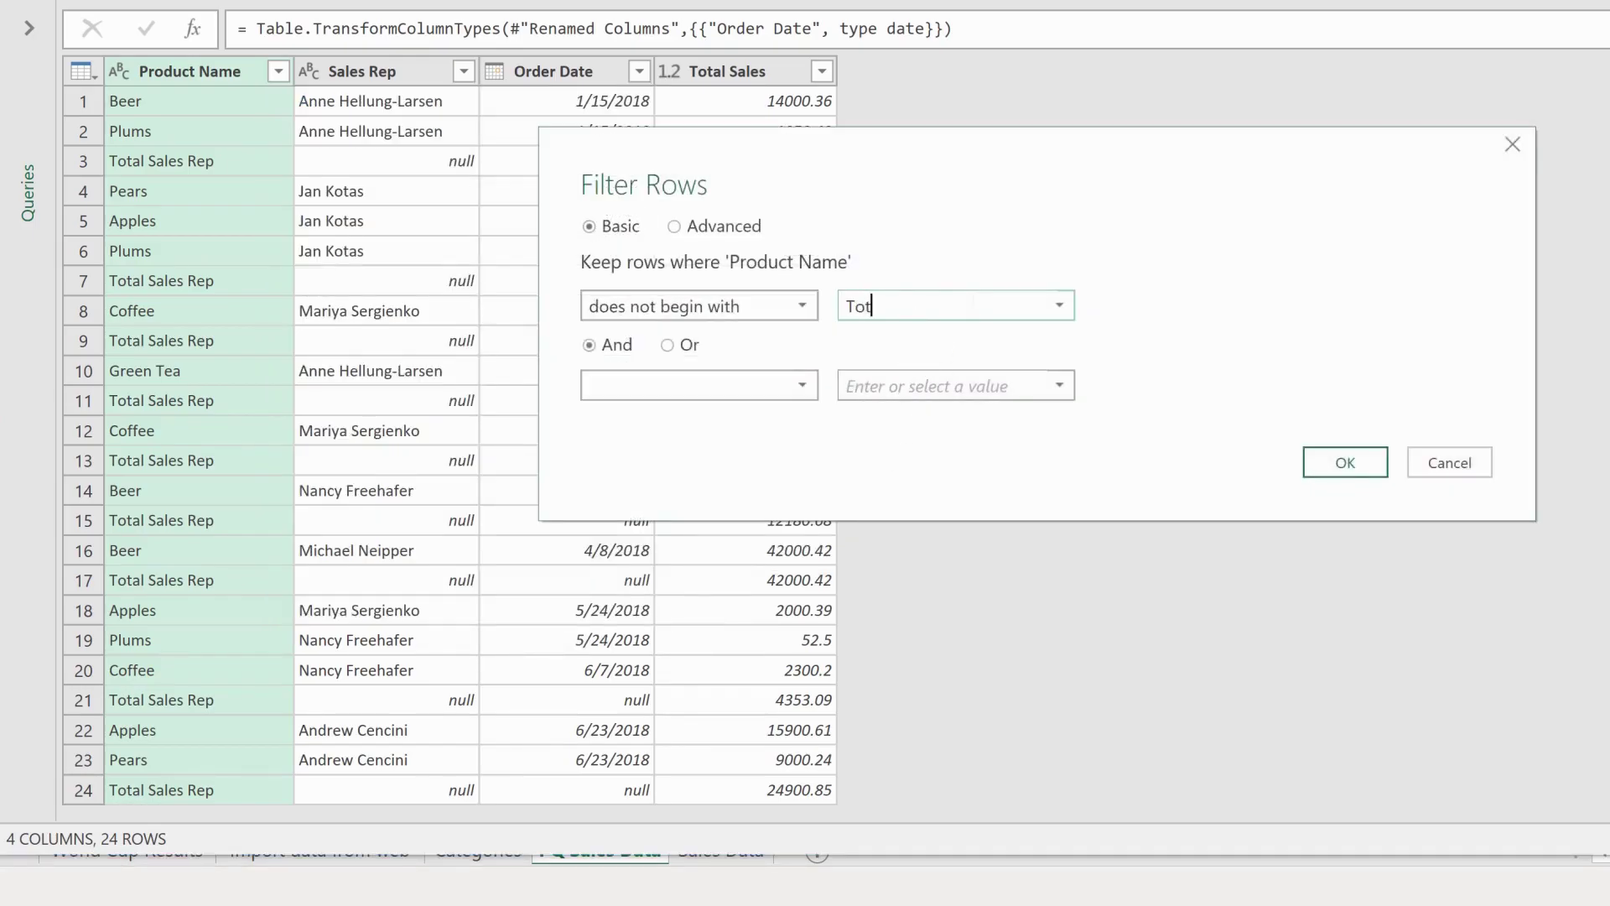
text(al)
click(1345, 464)
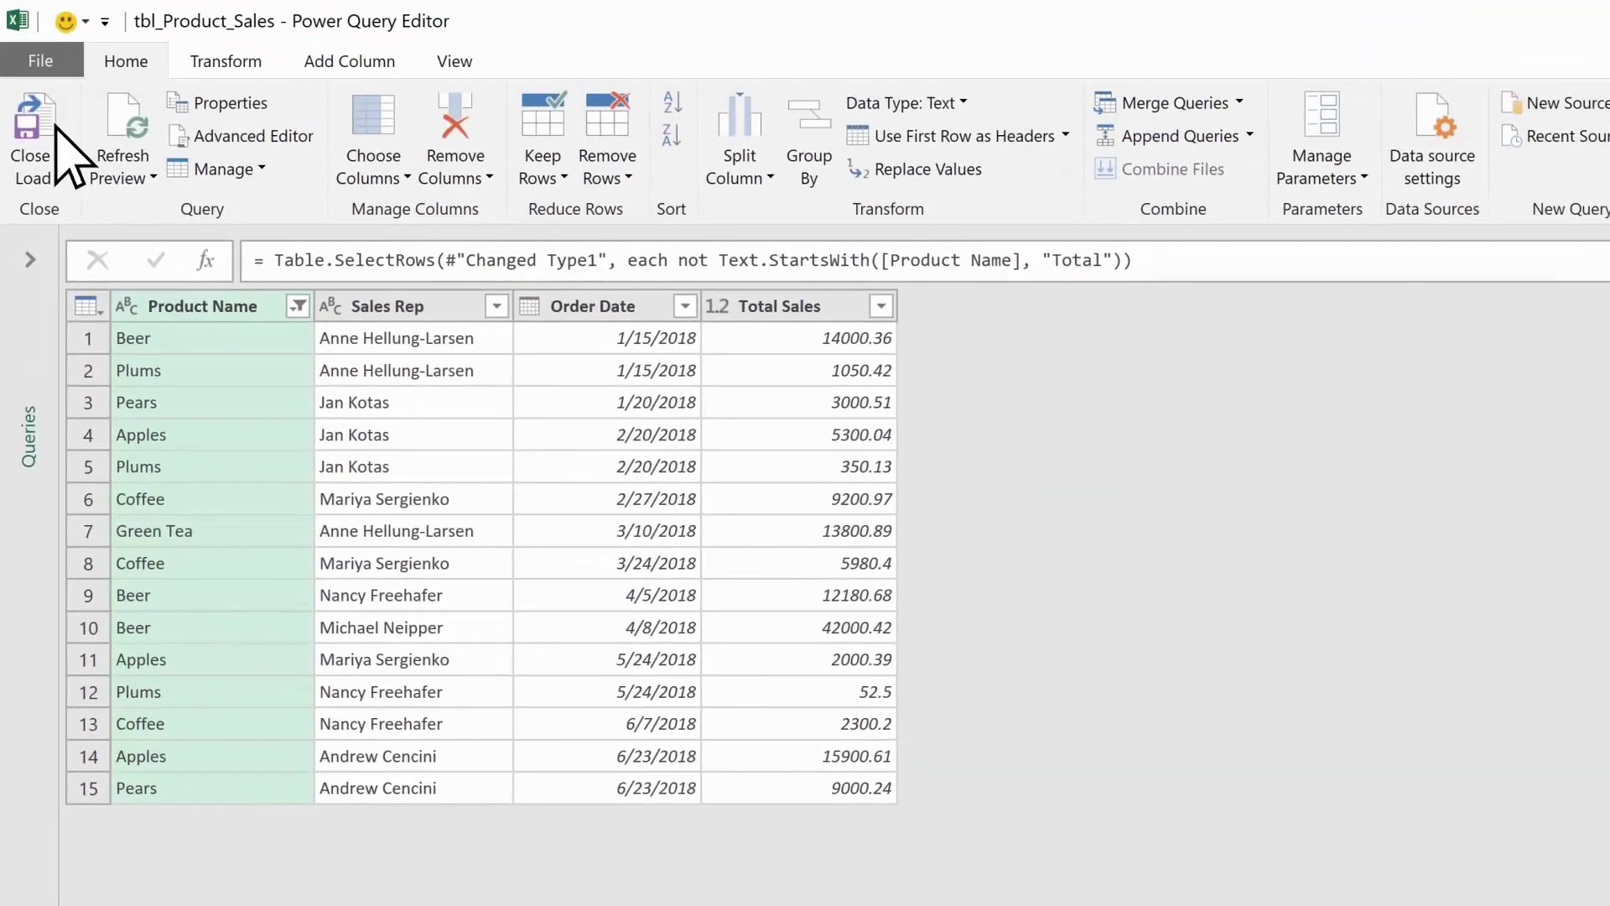
Load the 15 filtered rows to the sheet and reopen tbl_Product_Sales in the editor
click(32, 138)
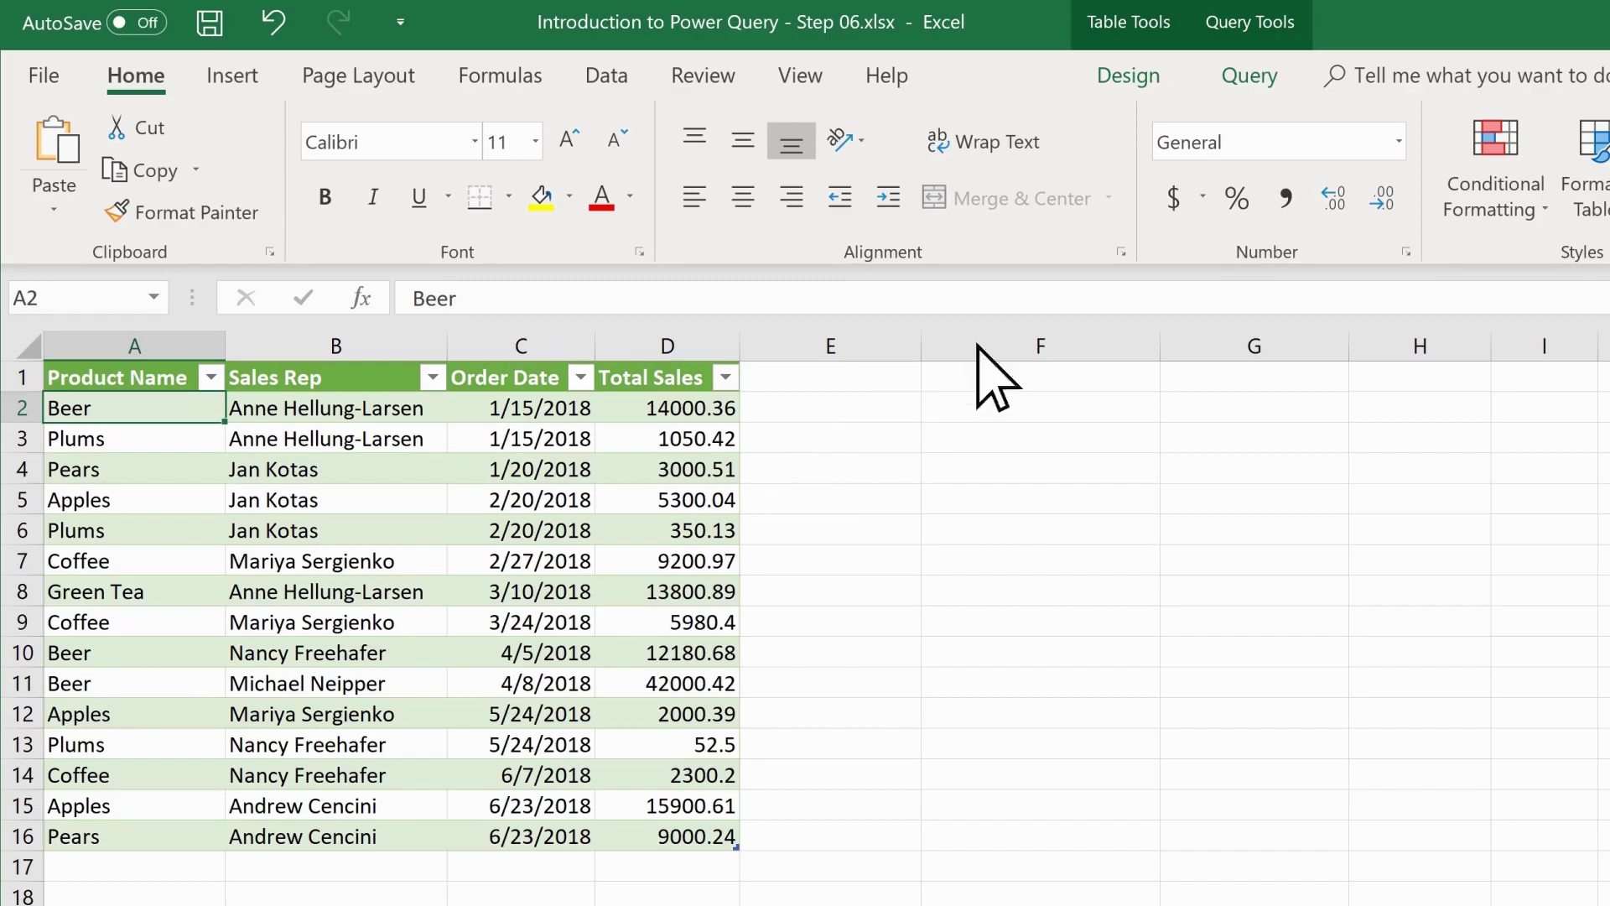
click(1250, 77)
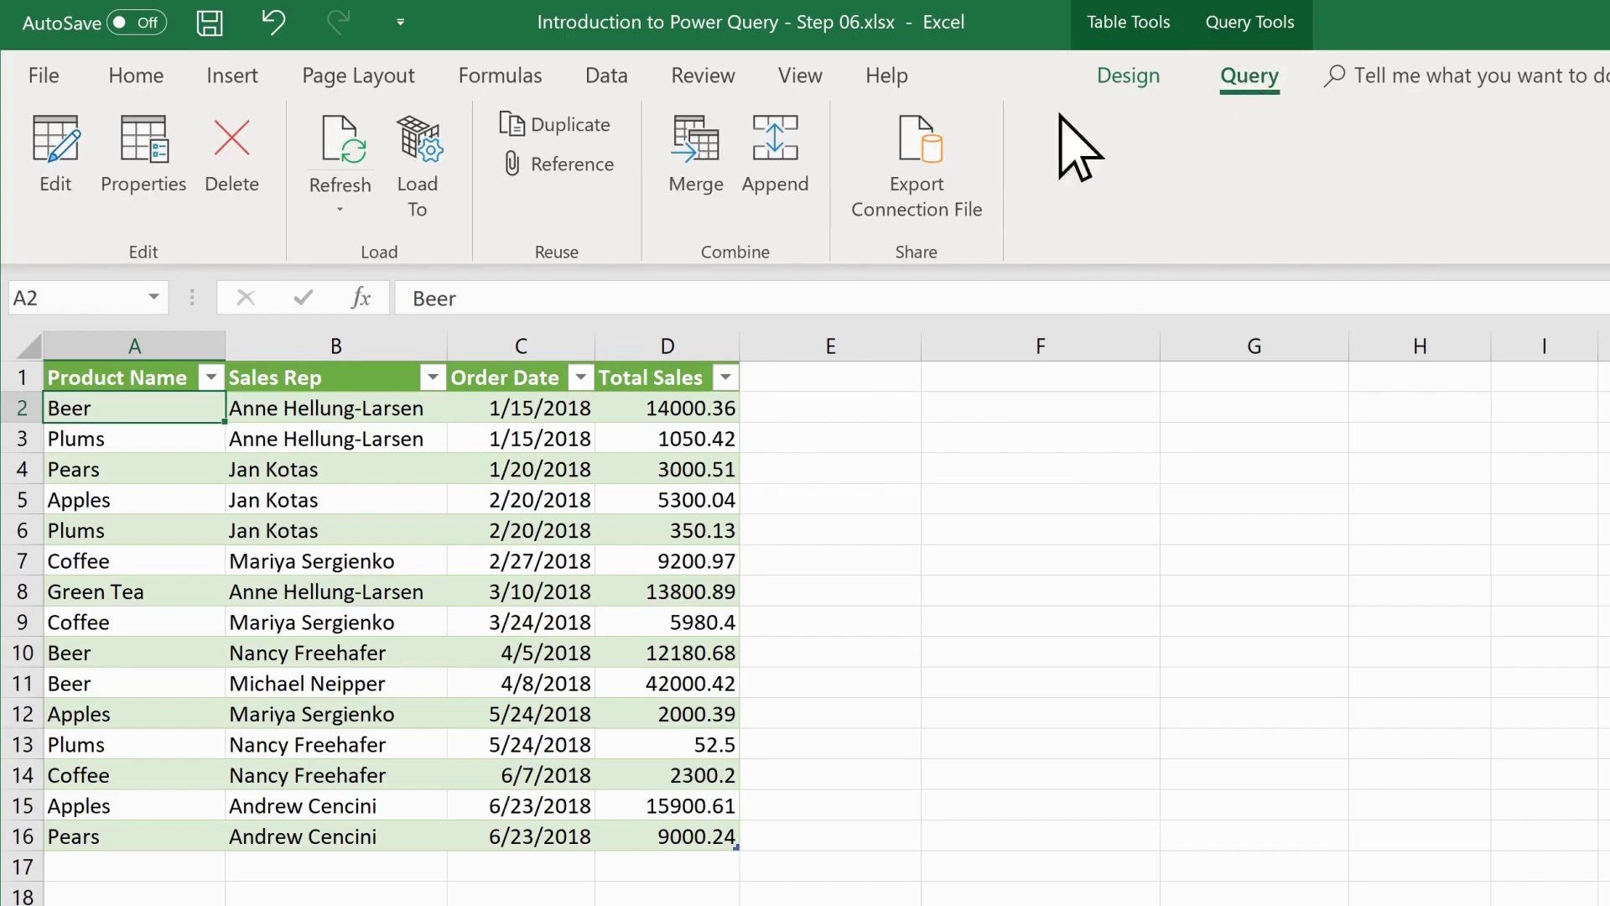
click(59, 220)
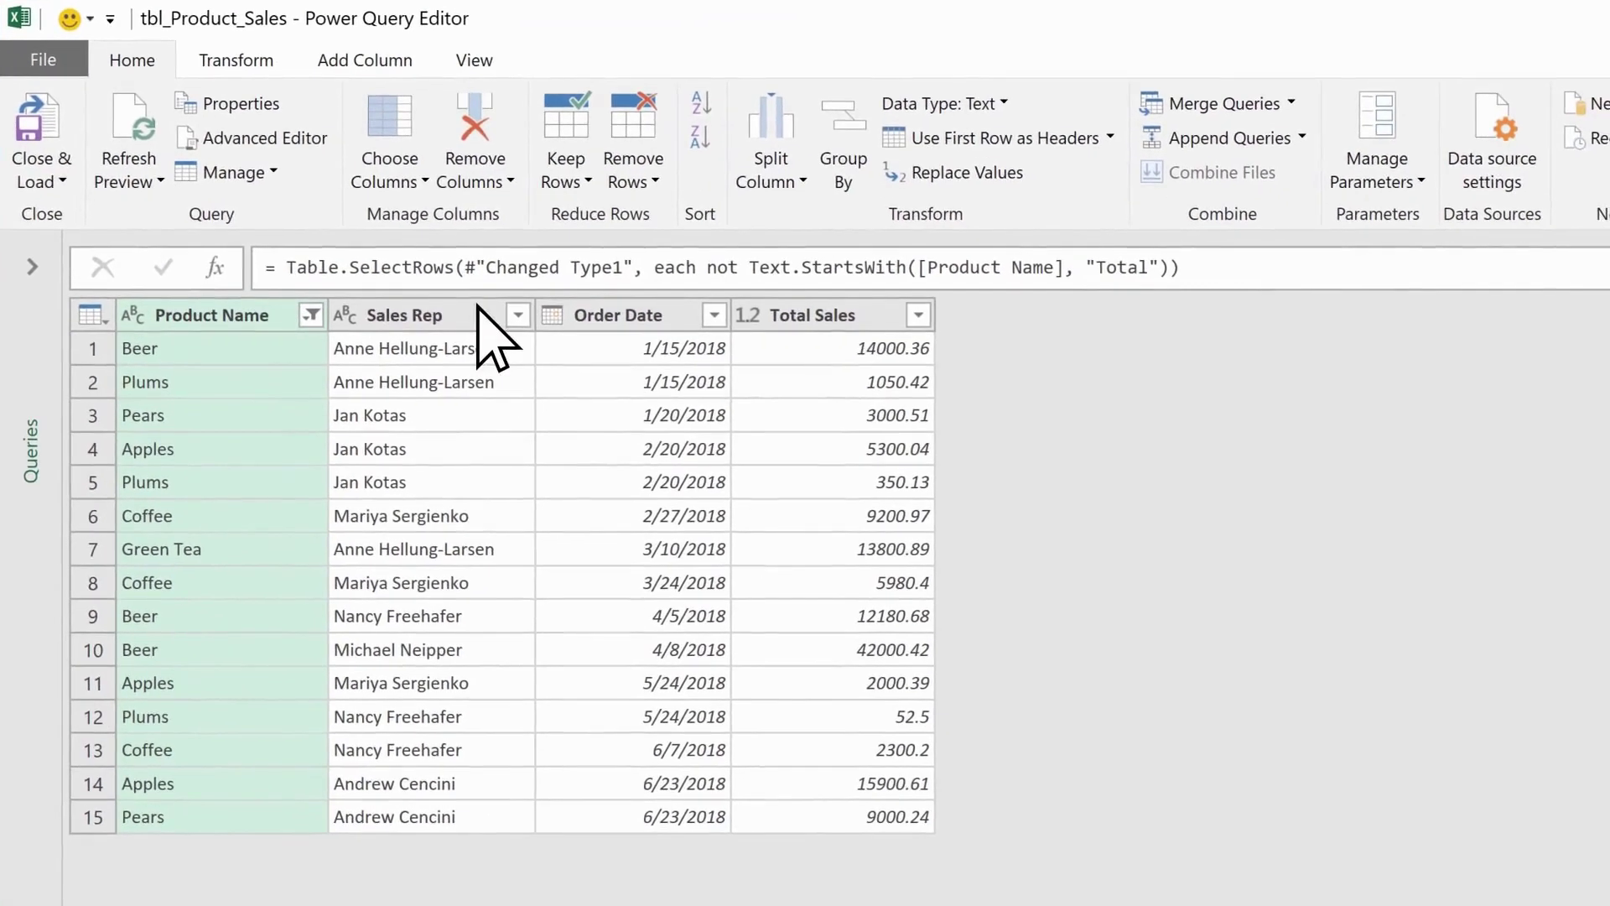
Split the Sales Rep column by the Space delimiter at each occurrence
click(544, 360)
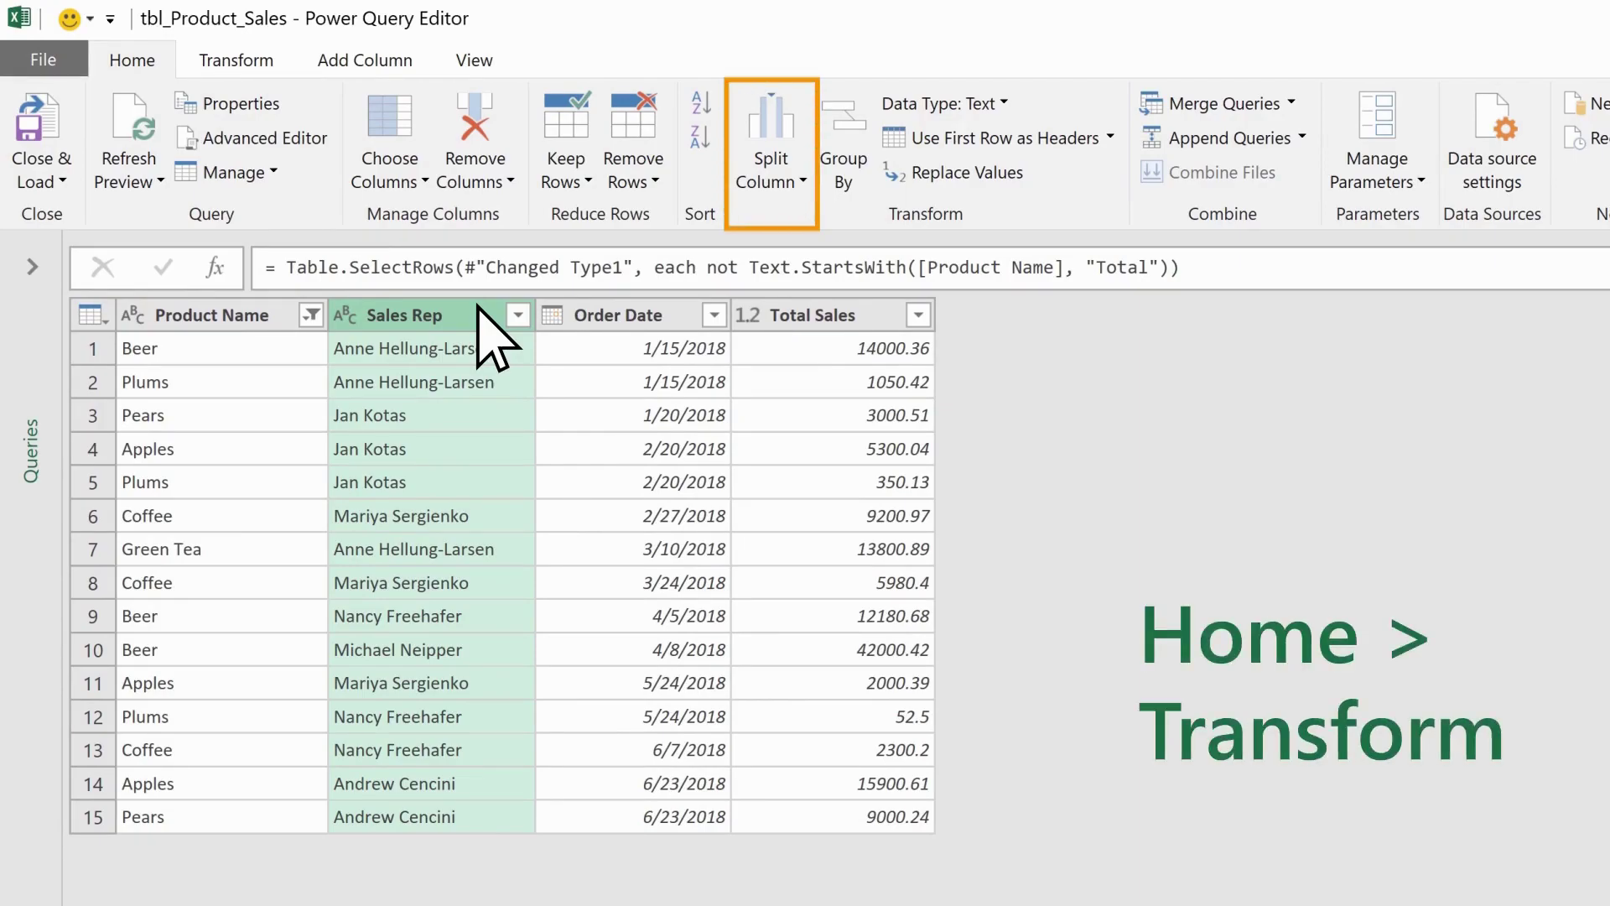
click(797, 136)
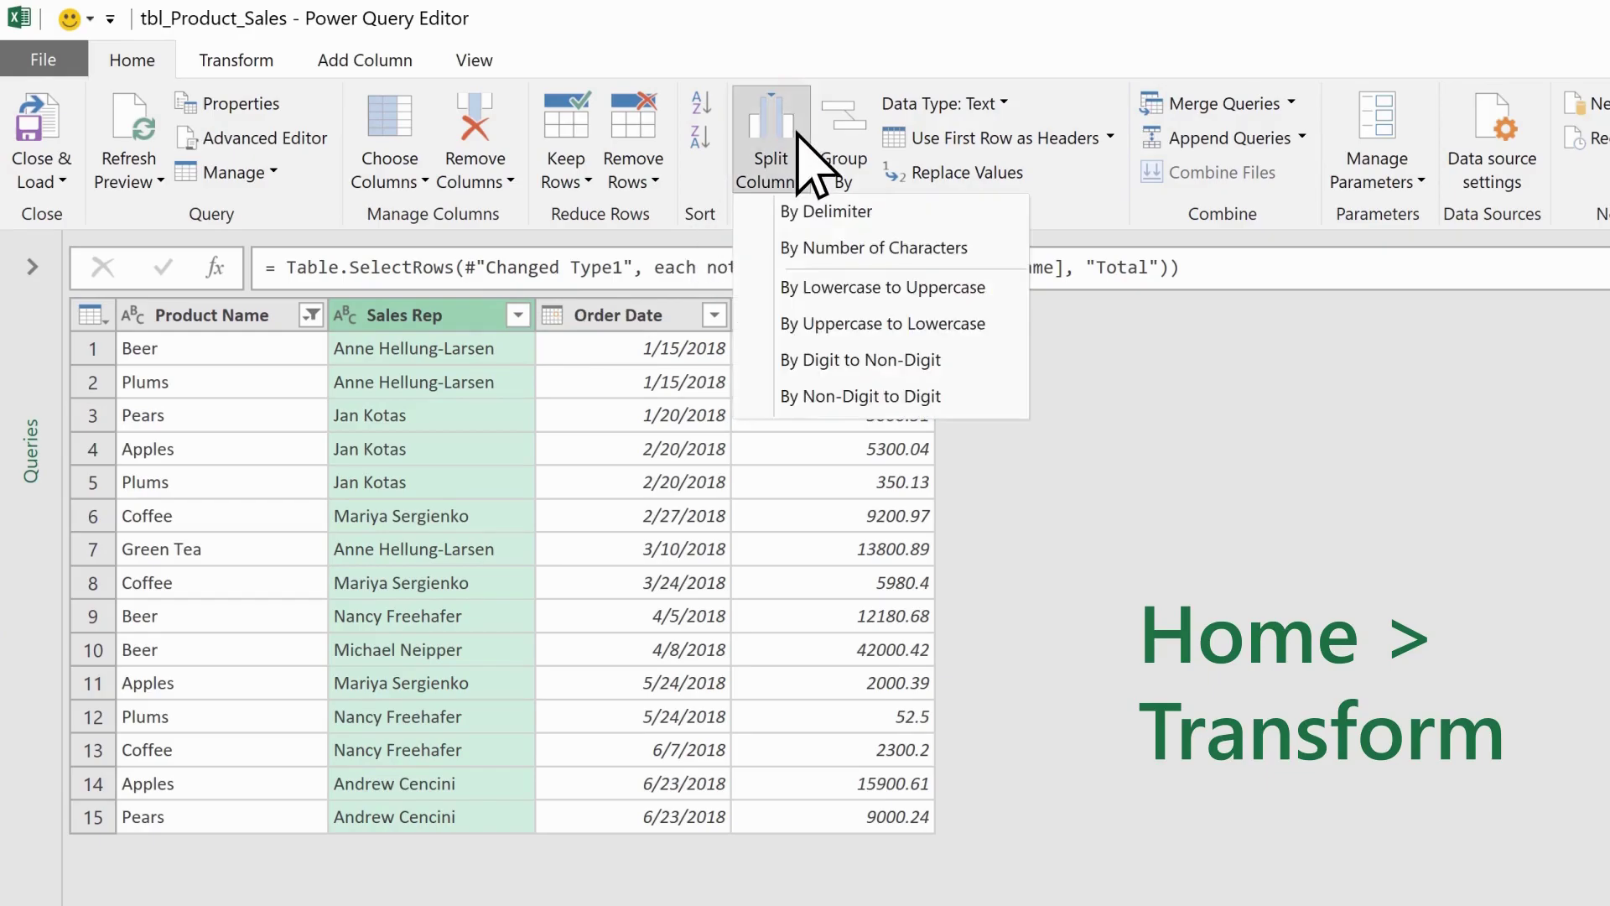
click(839, 211)
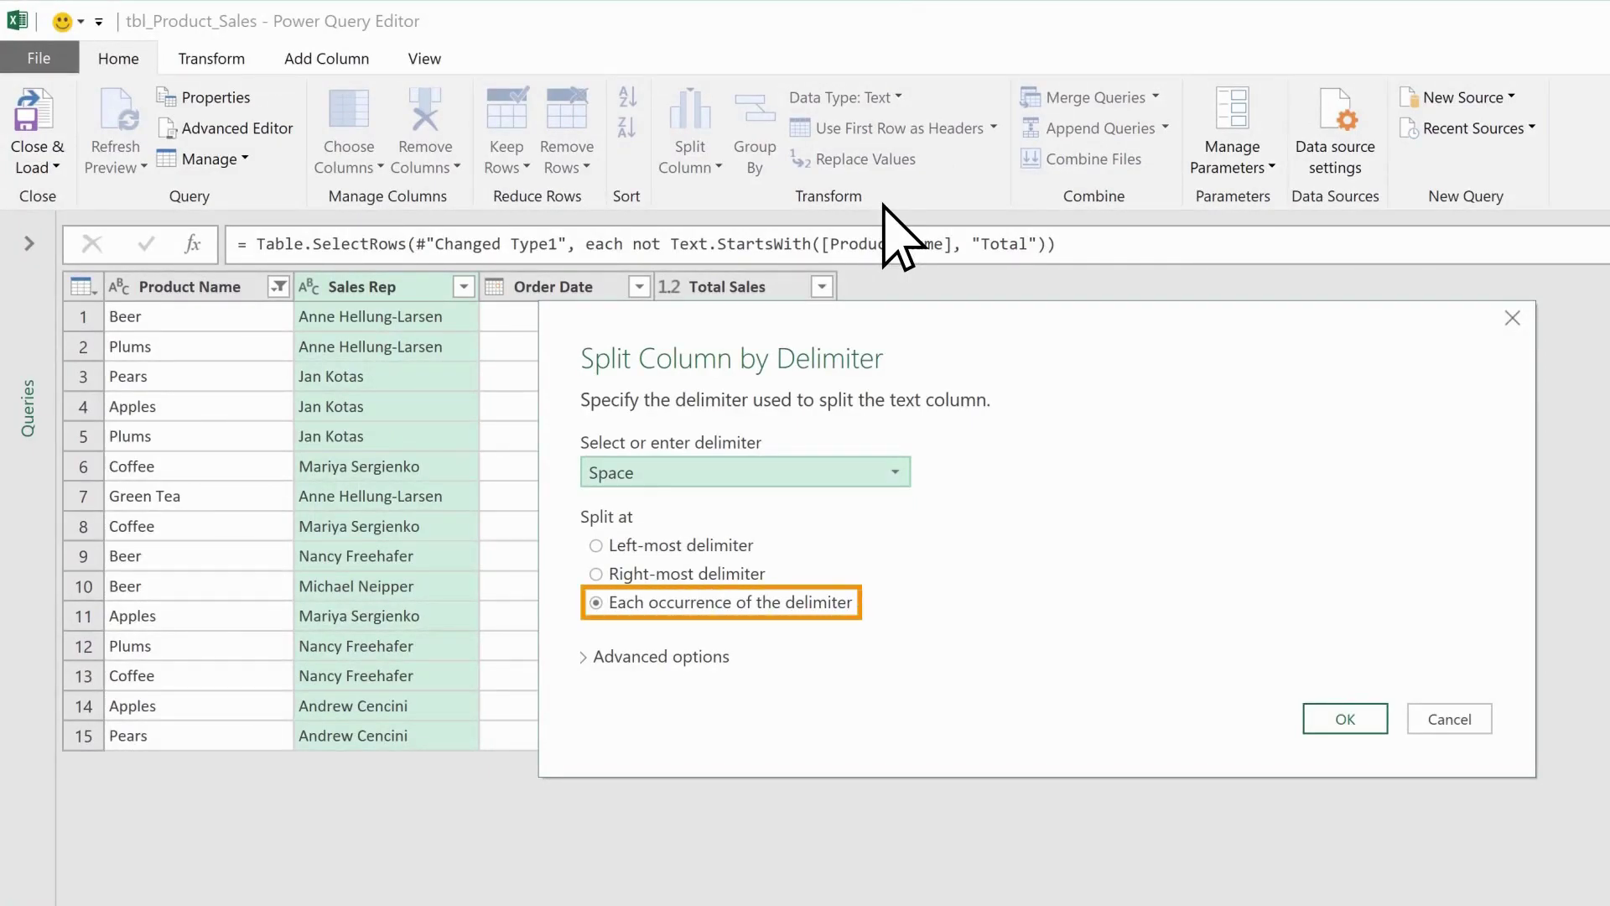
click(1346, 719)
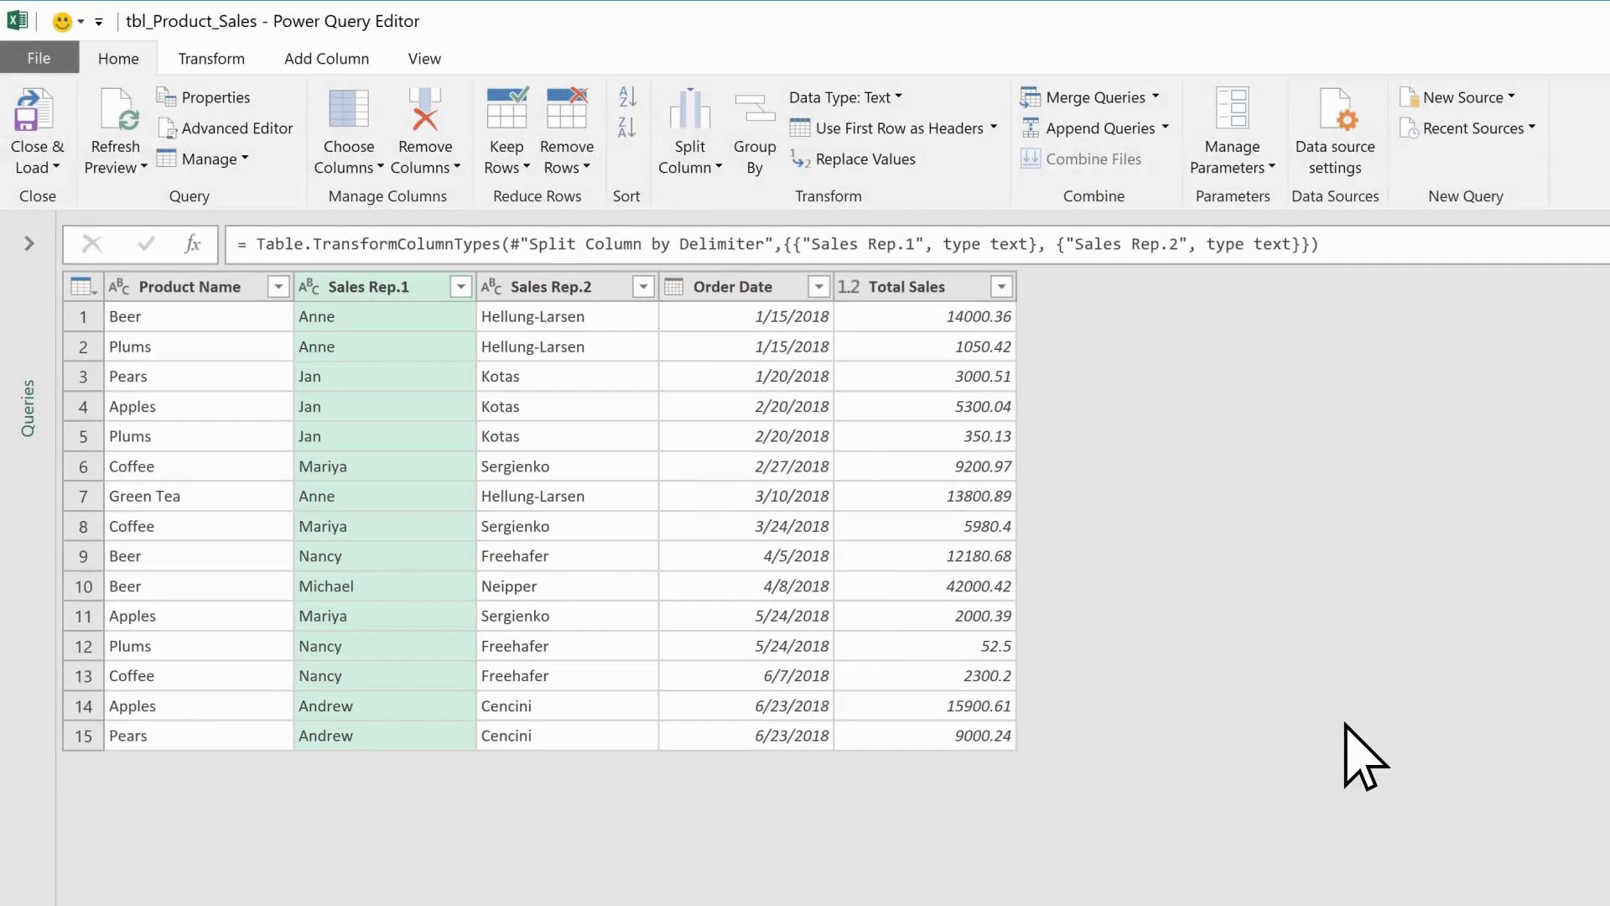
Rename the split columns 'Sales Rep First Name' and 'Sales Rep Last Name' and load them to the sheet
double_click(426, 286)
text(Sales )
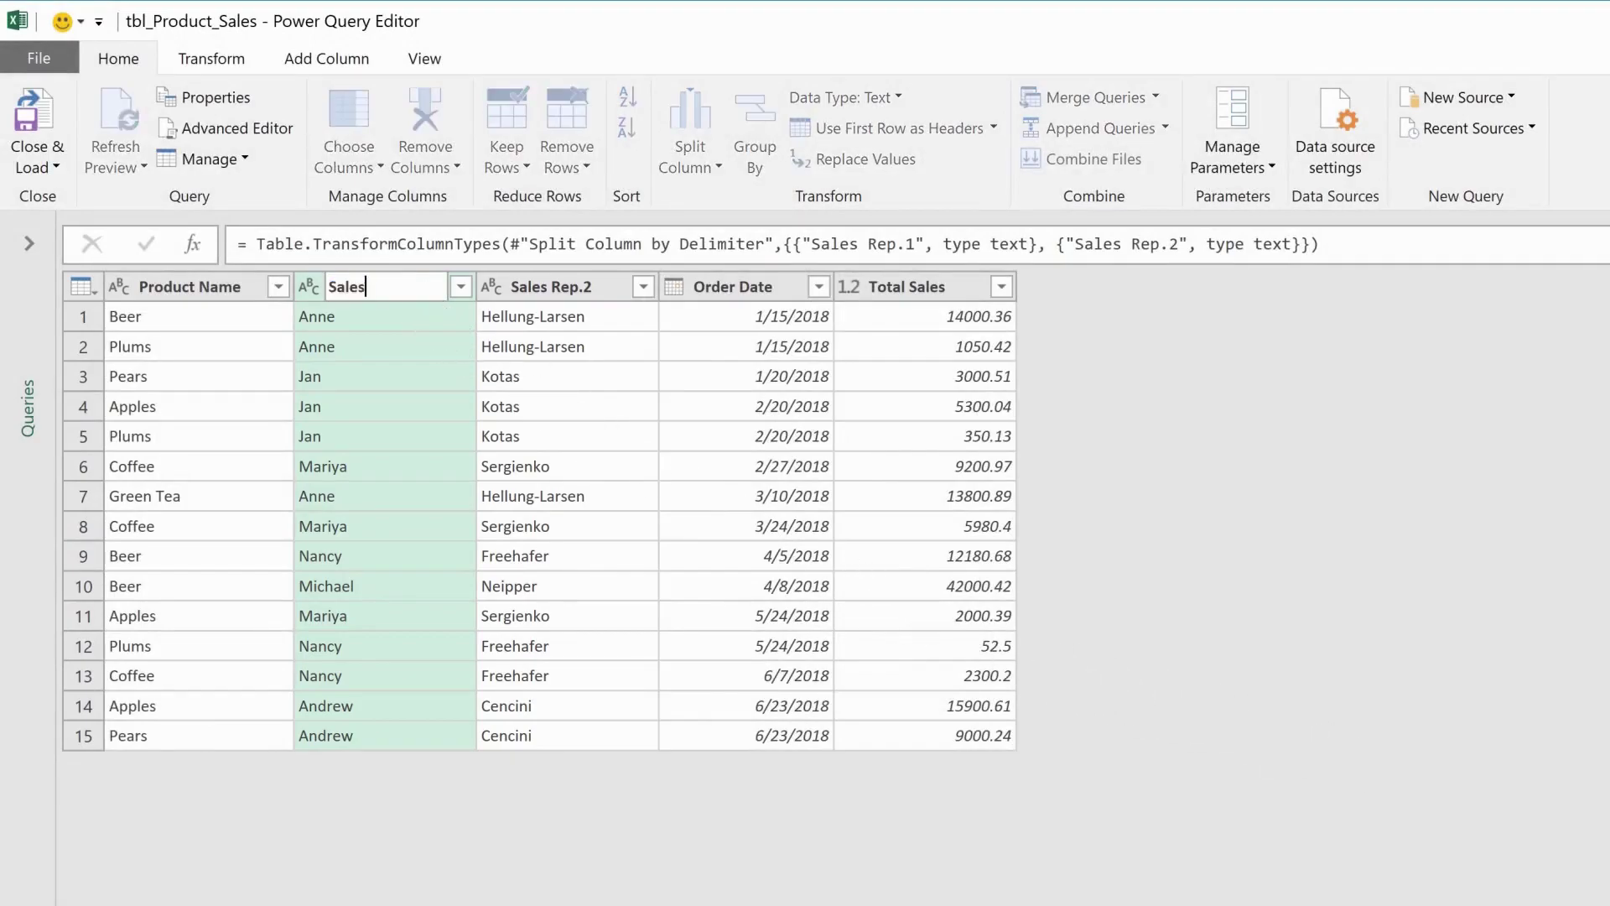
text(Rep First Name)
key(Return)
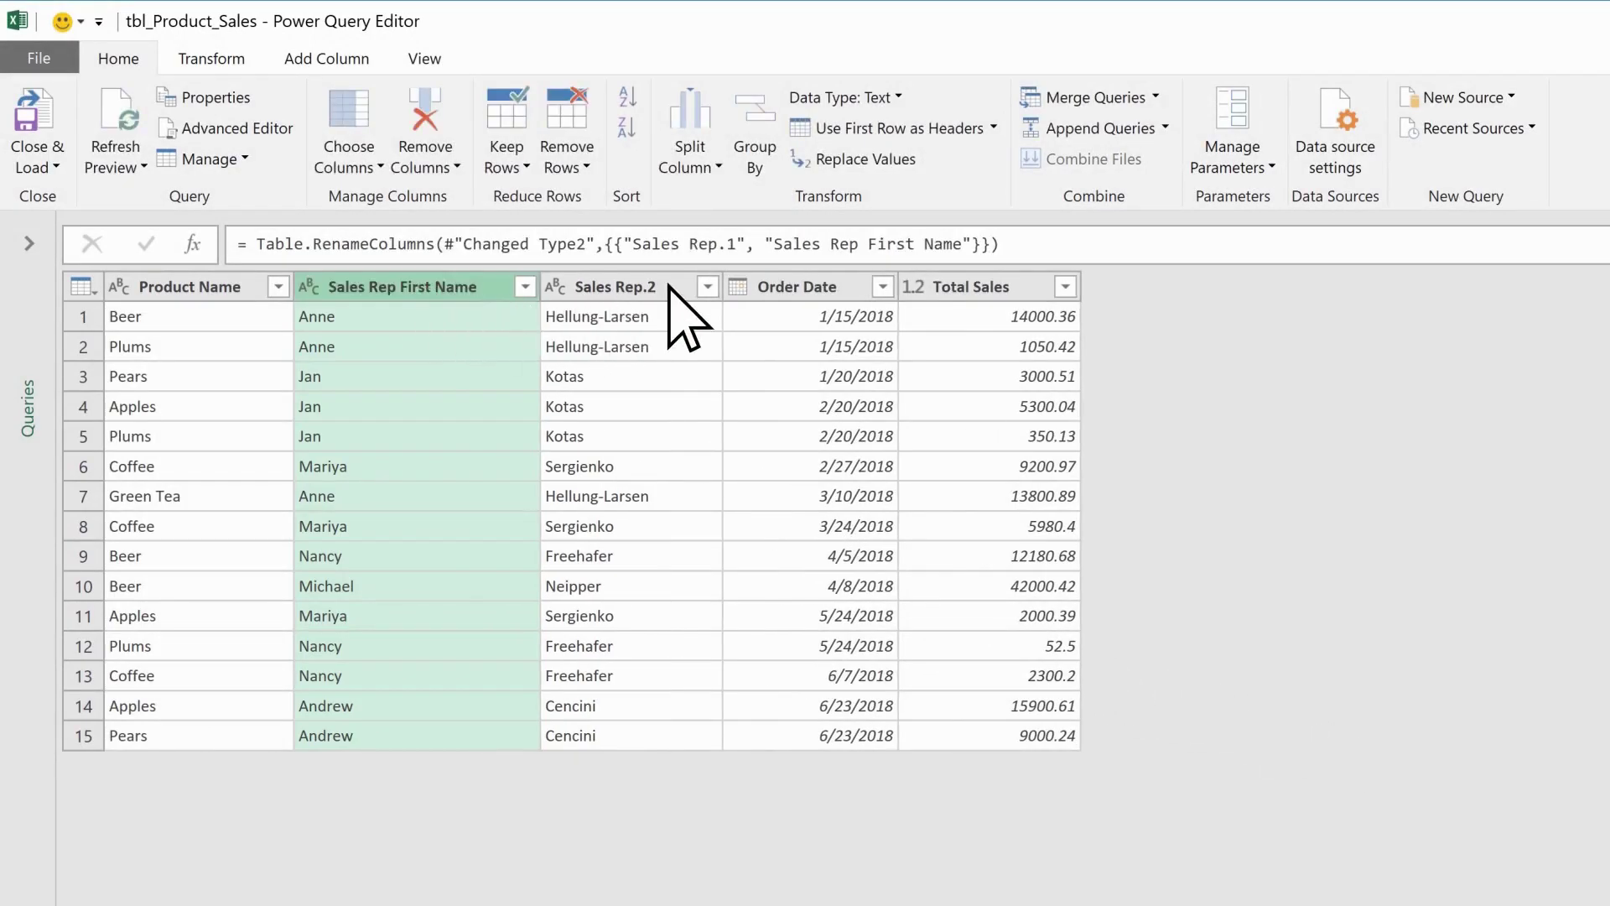
double_click(669, 287)
text(Sales Rep Last Name)
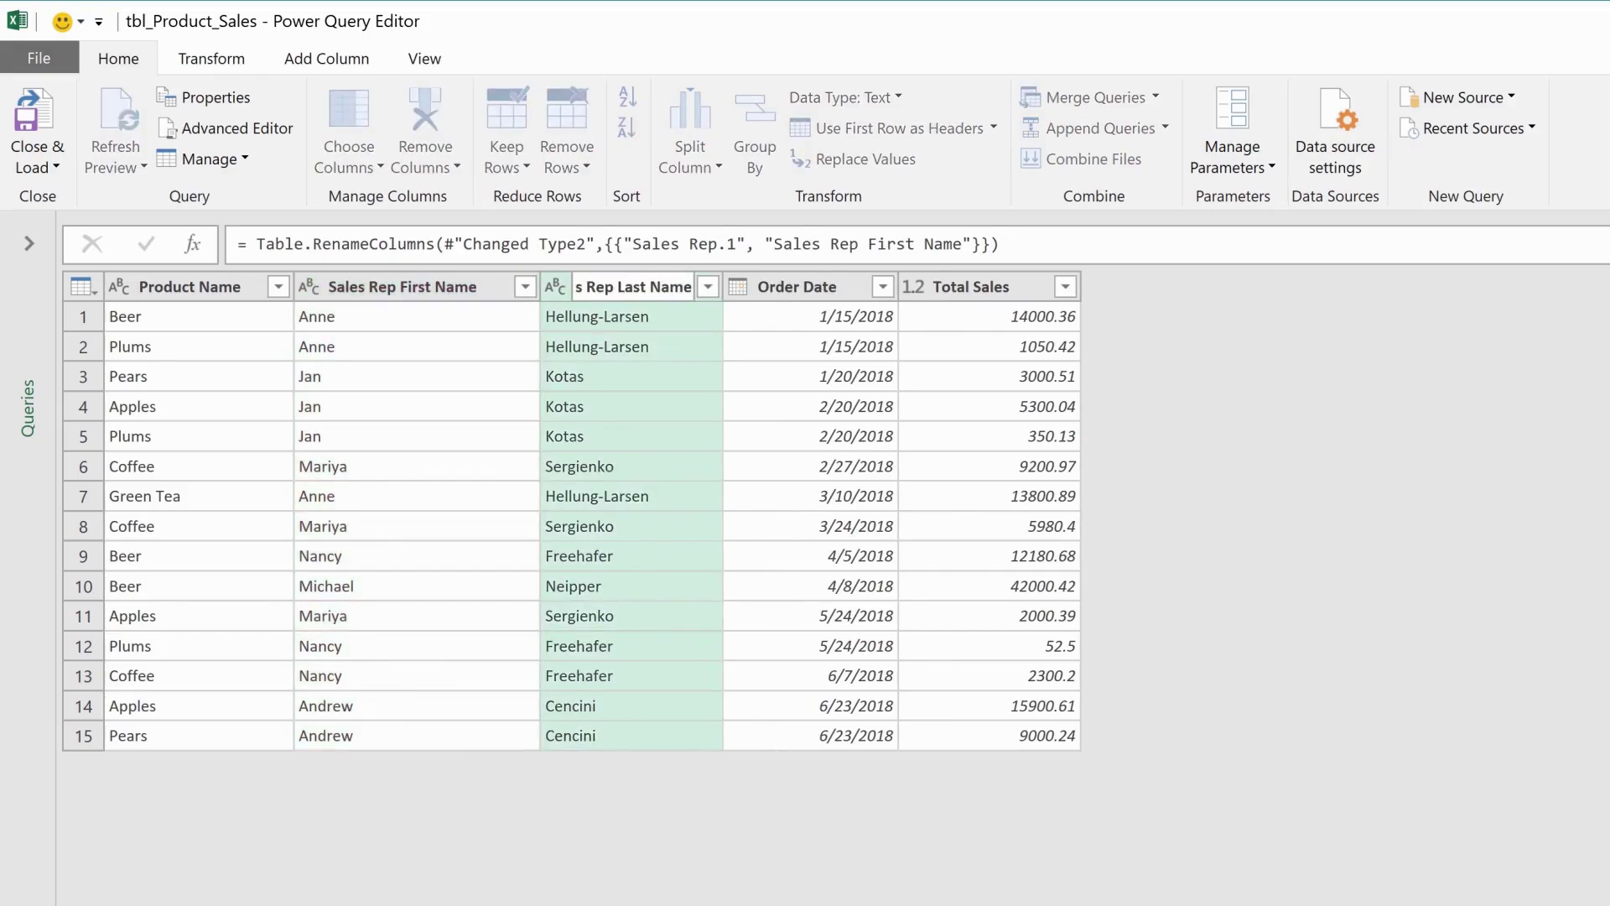
key(Return)
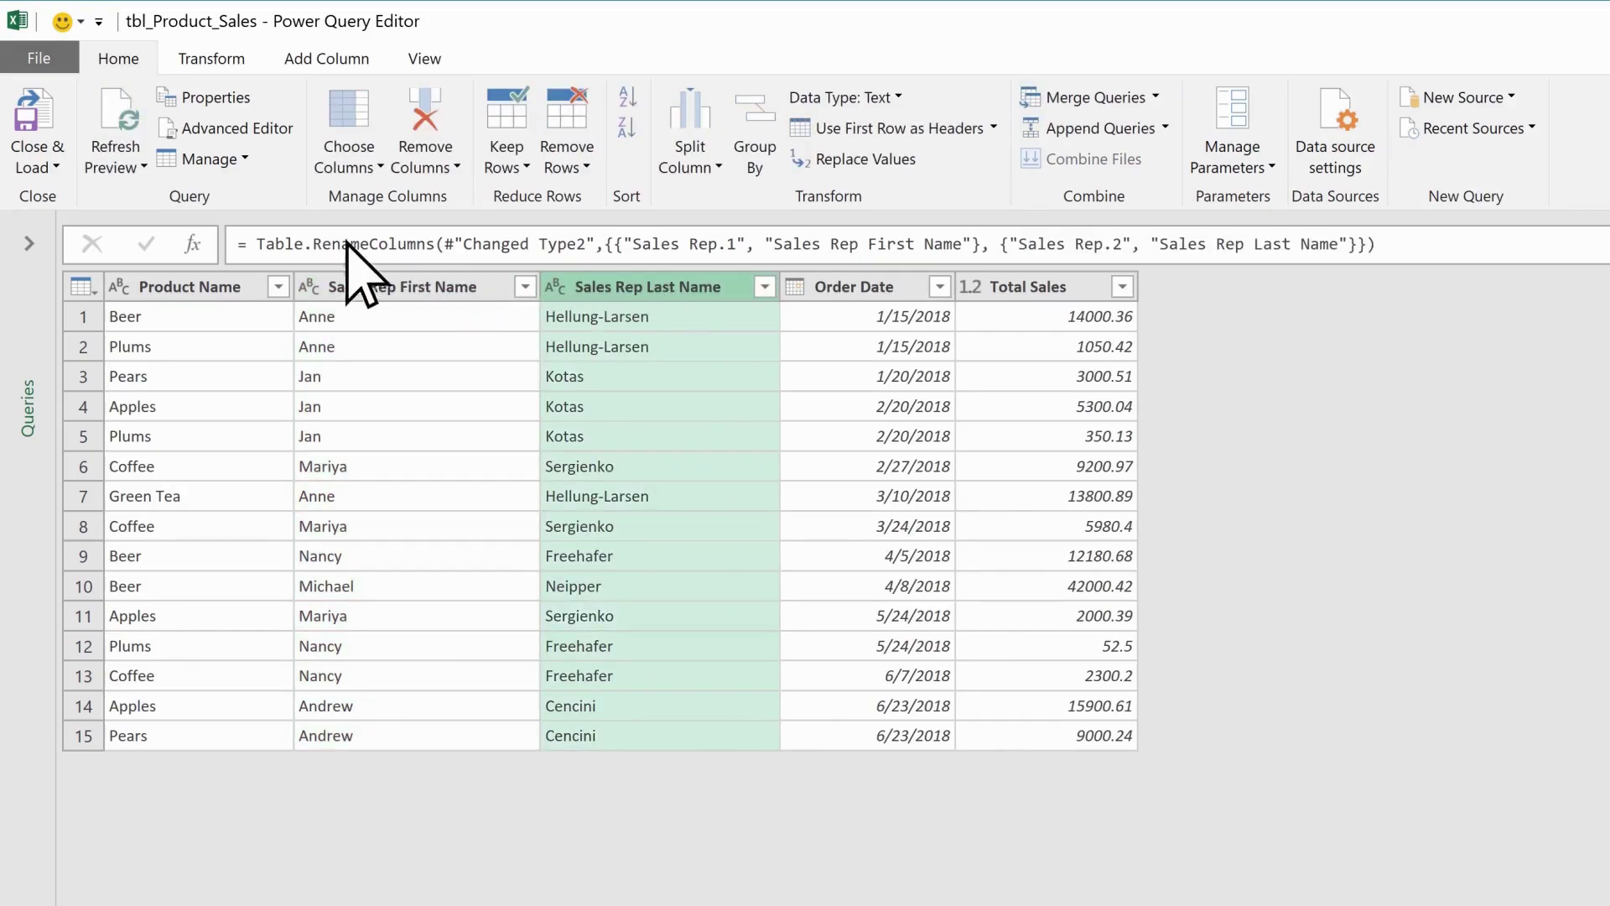
click(51, 122)
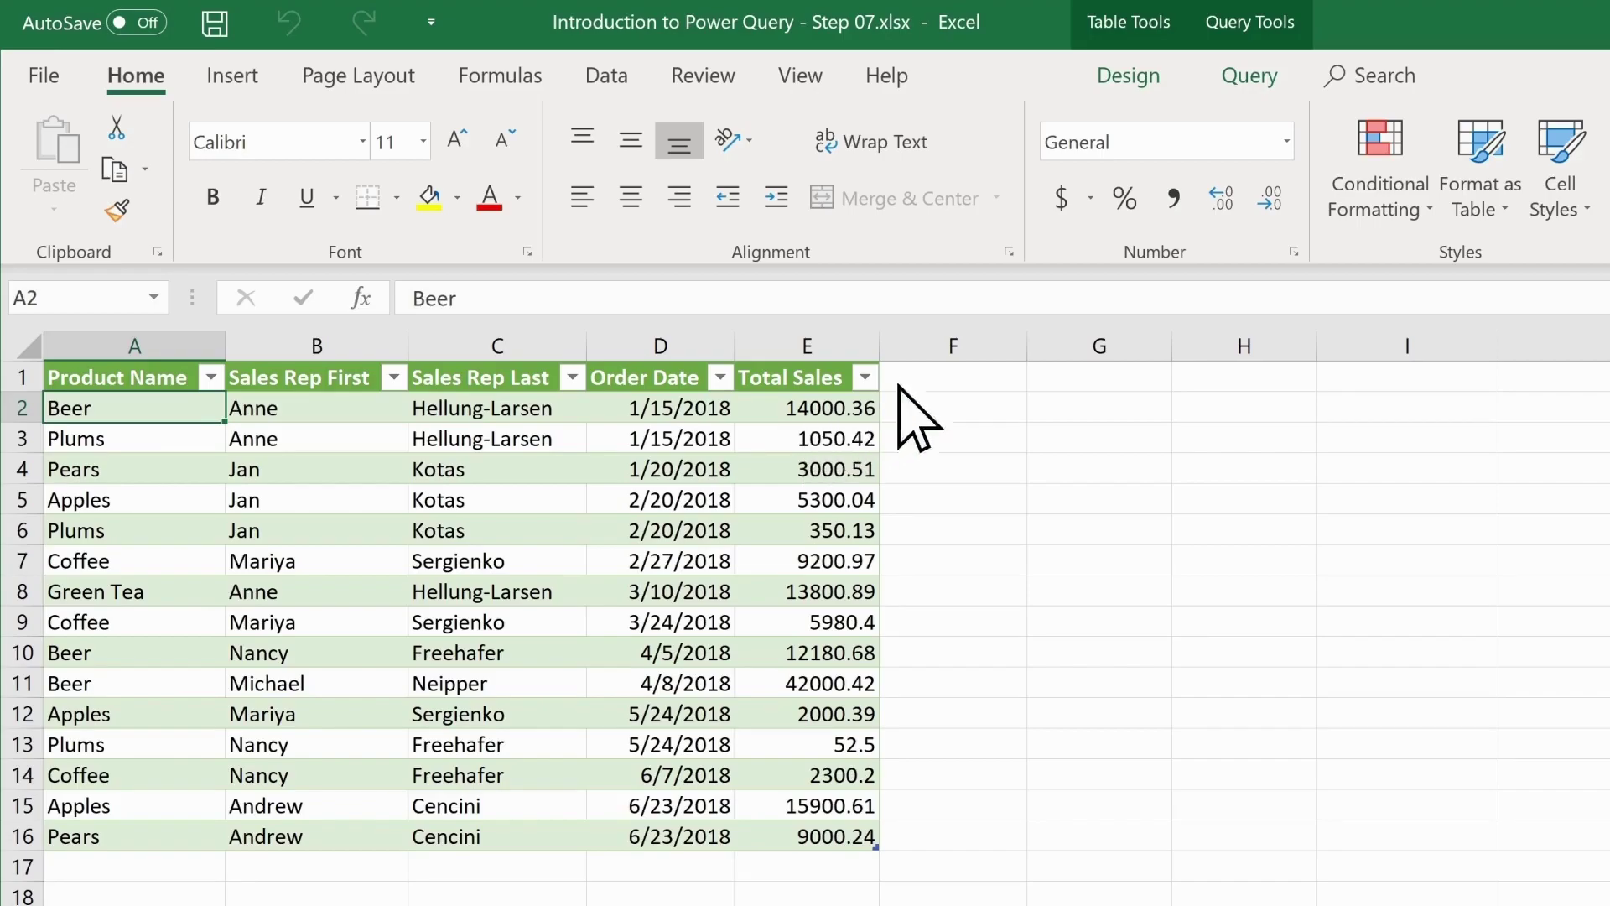
click(1247, 82)
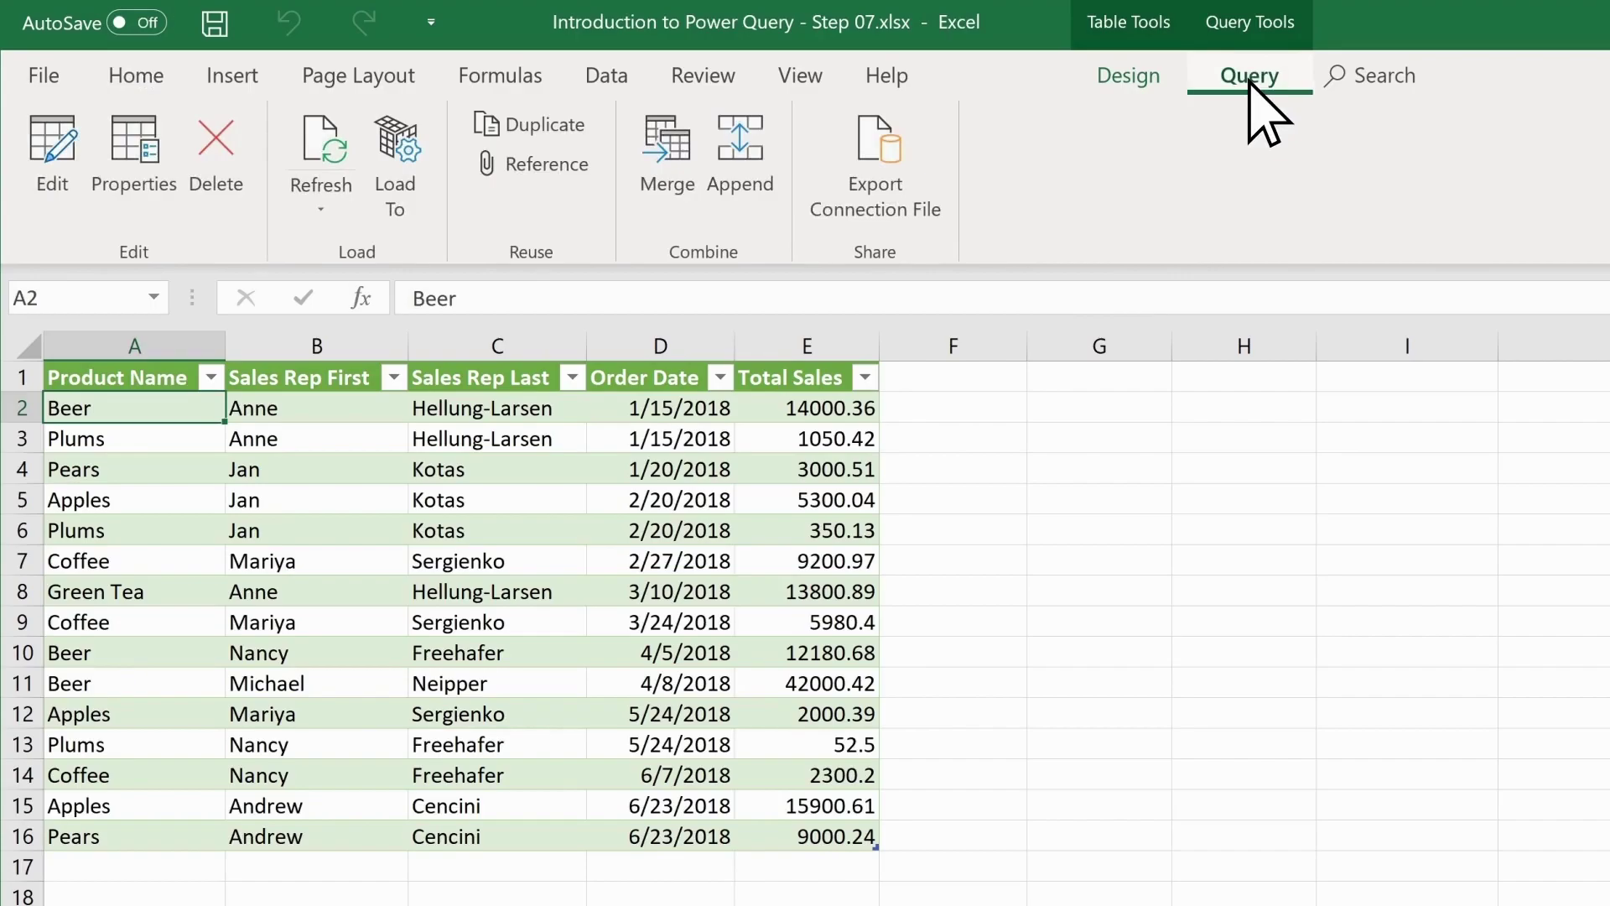
Add a Month Name column from Order Date using 'January' as the example
click(52, 192)
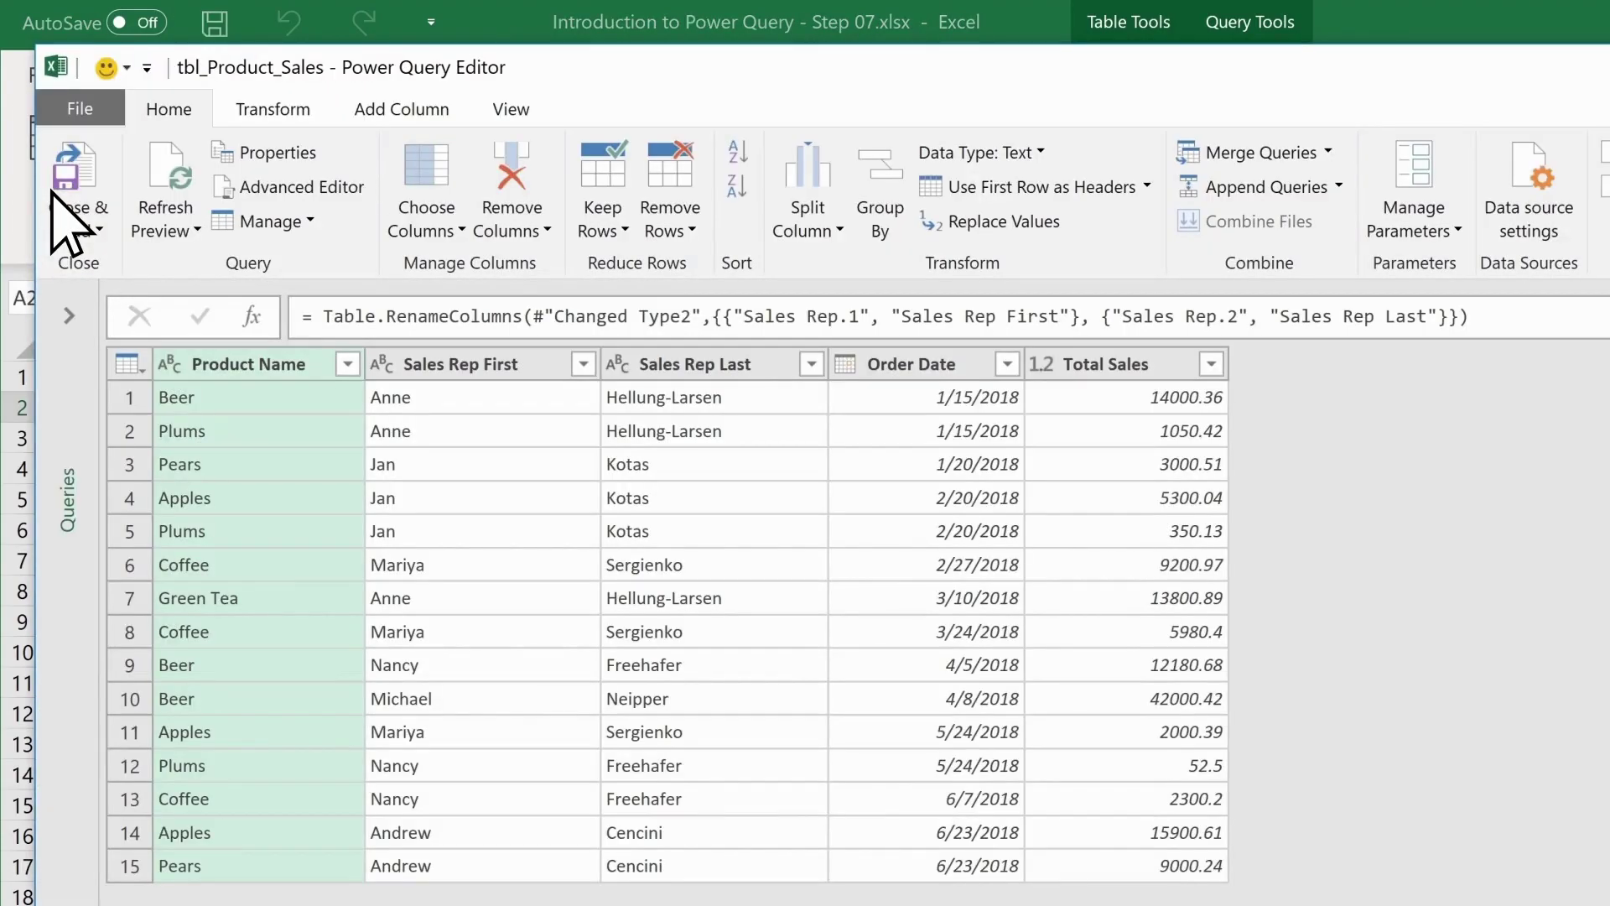
click(969, 362)
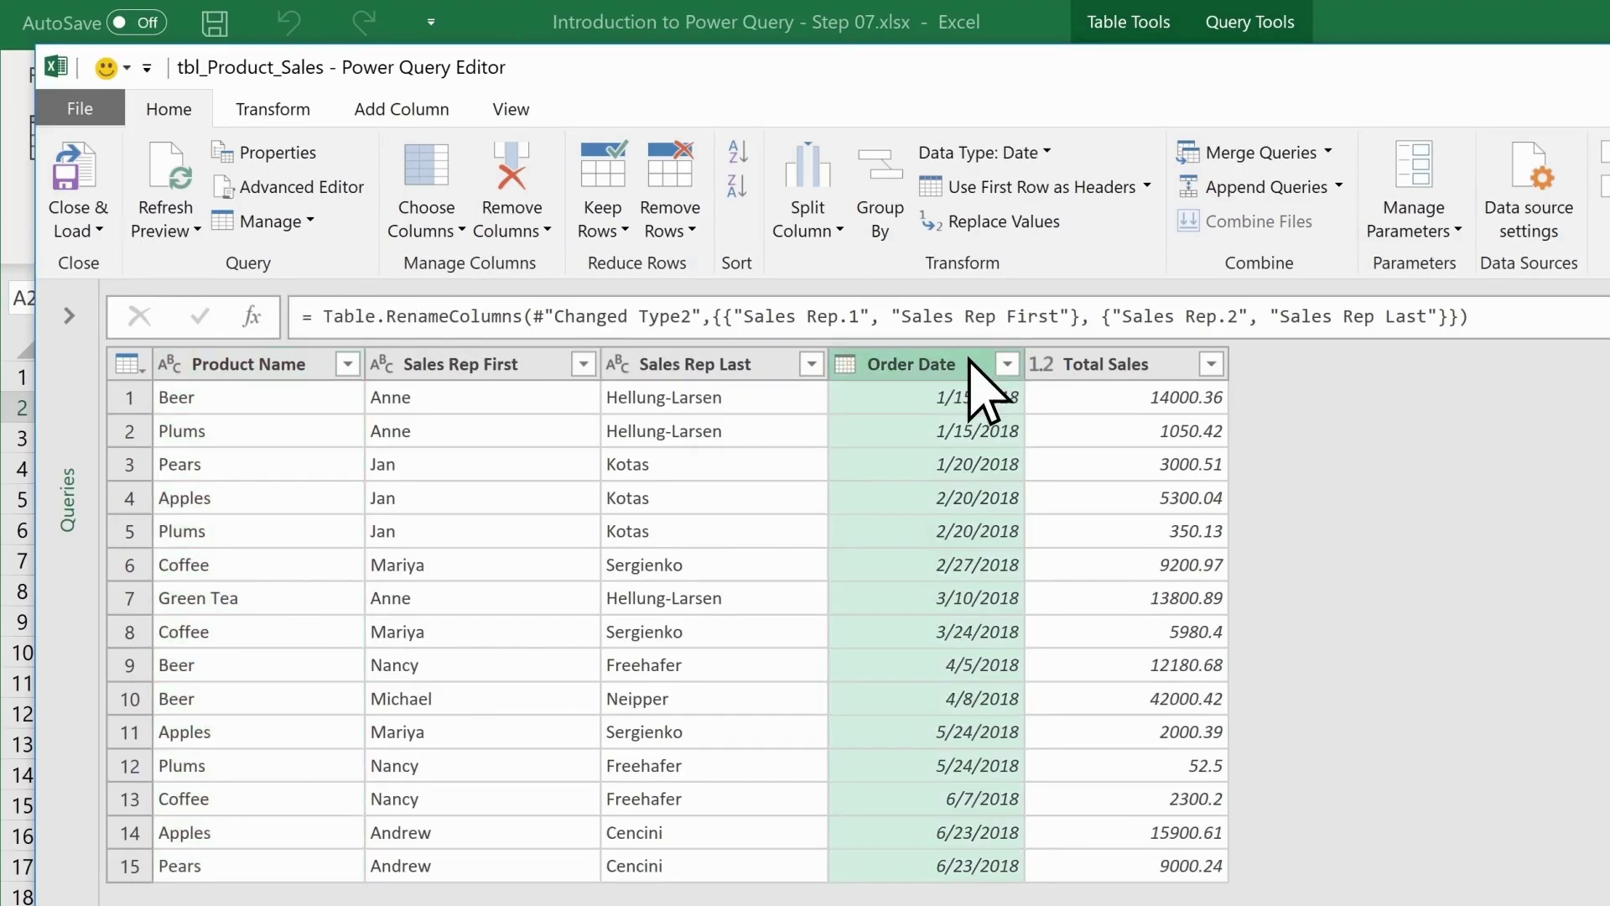
click(398, 114)
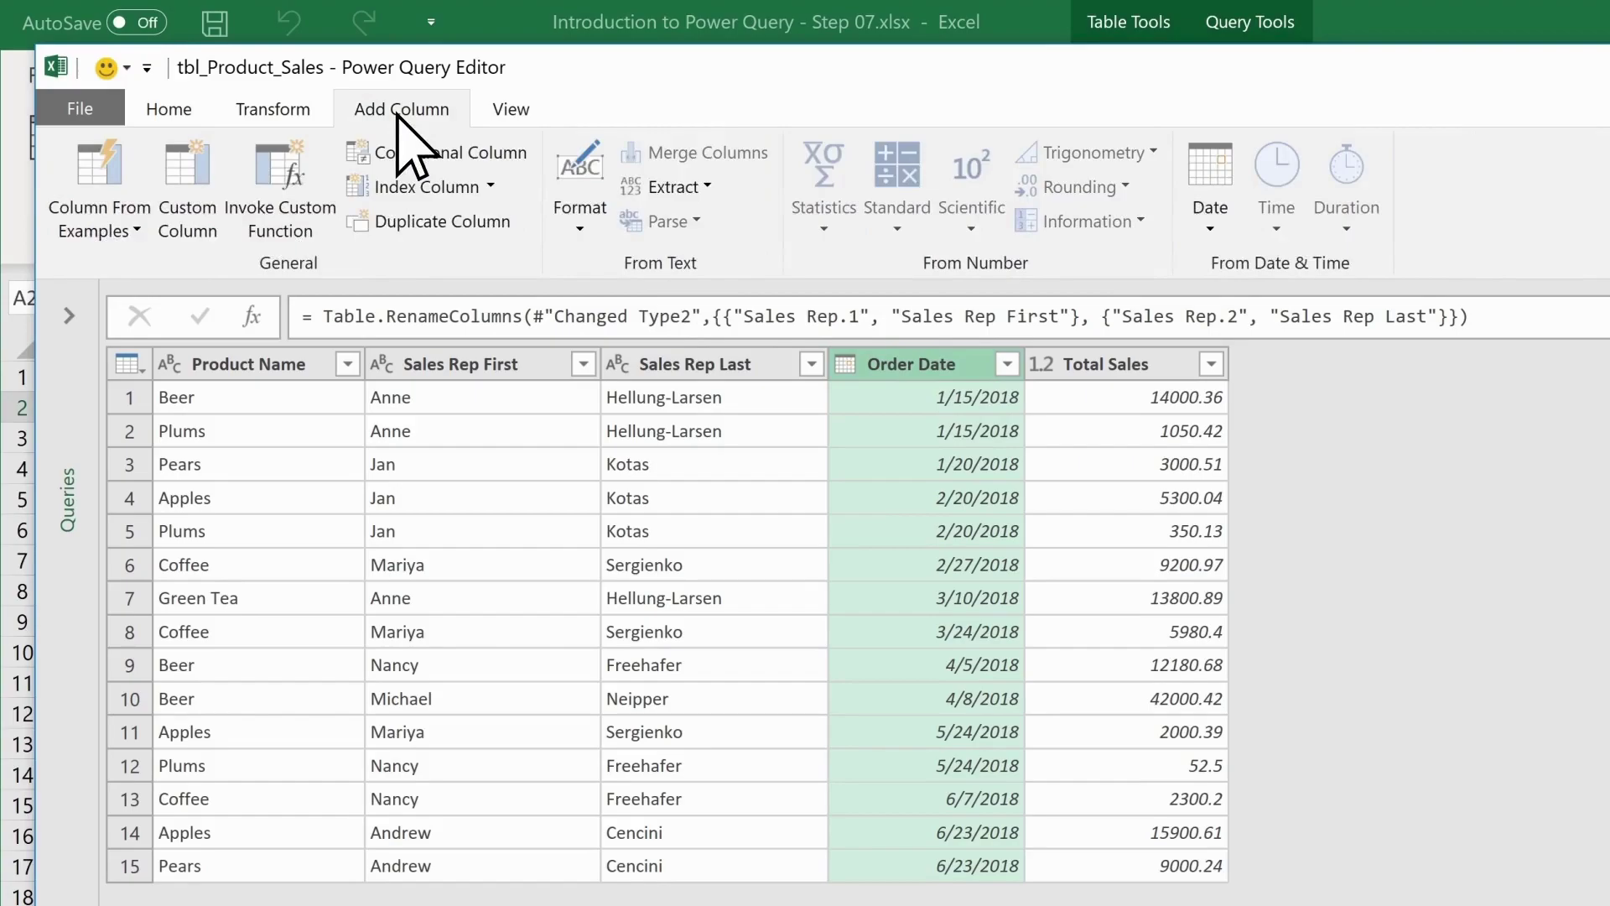
click(136, 234)
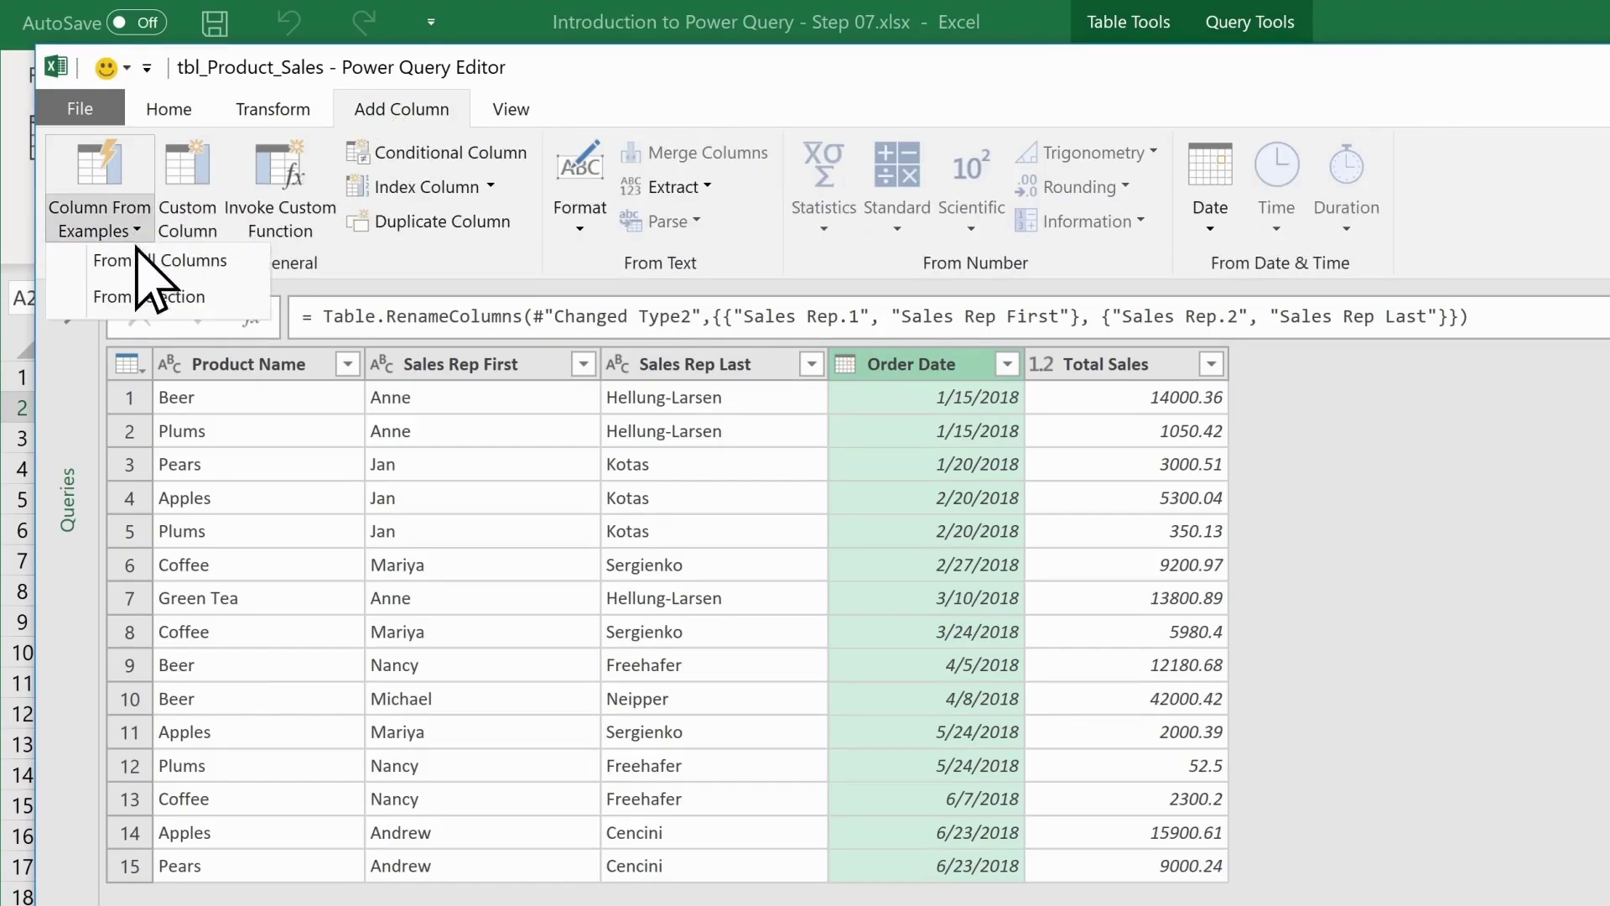
click(151, 296)
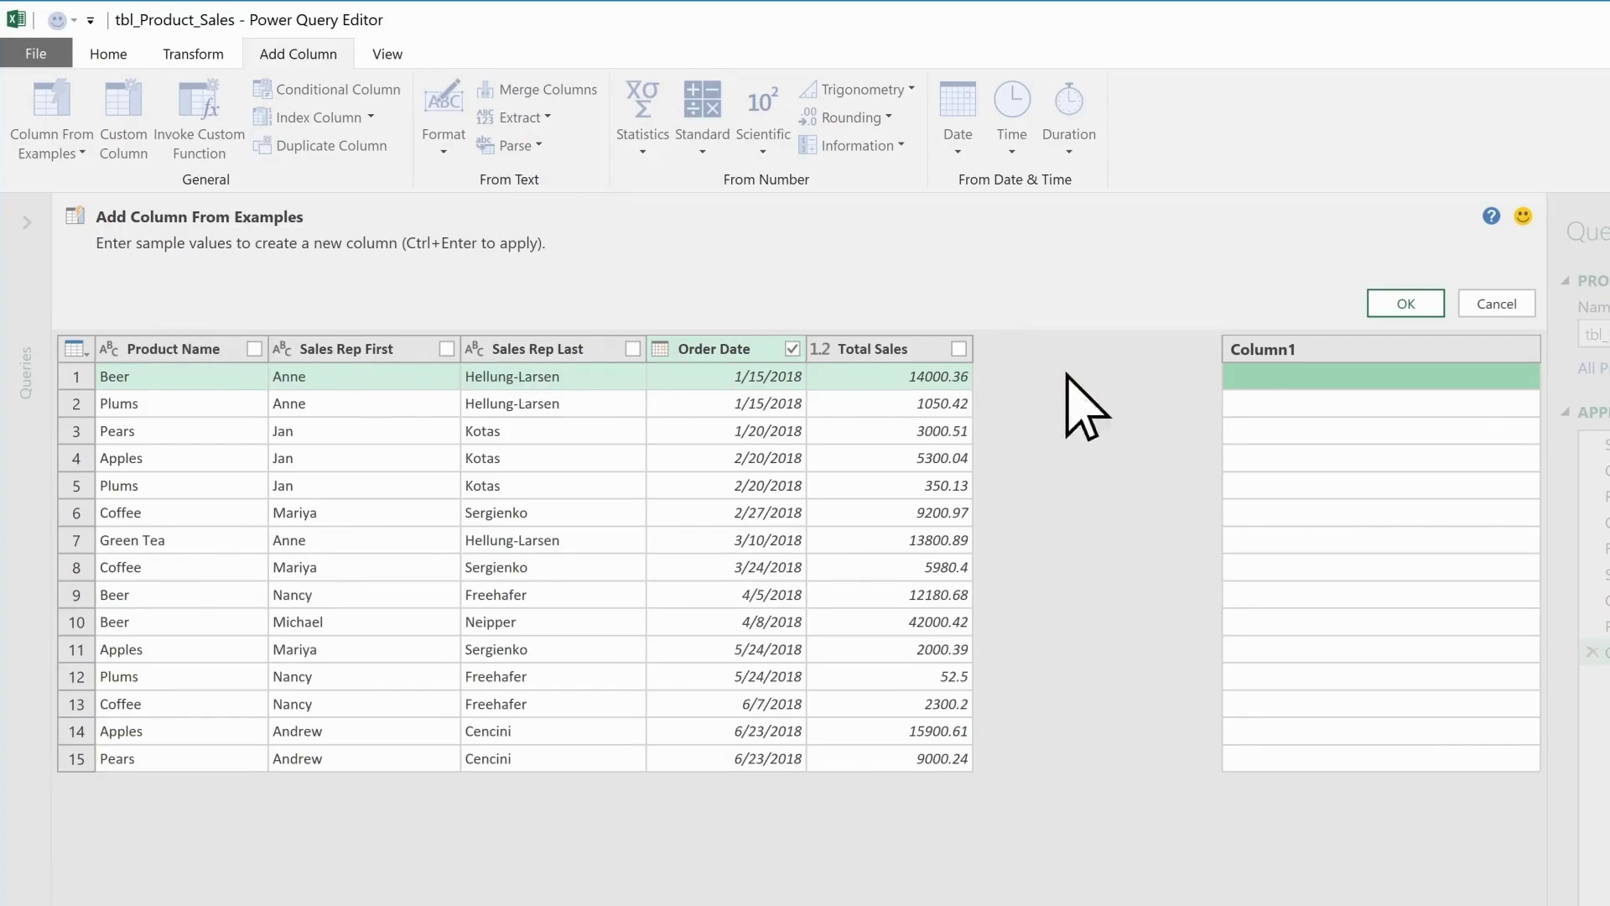
click(1235, 375)
text(January)
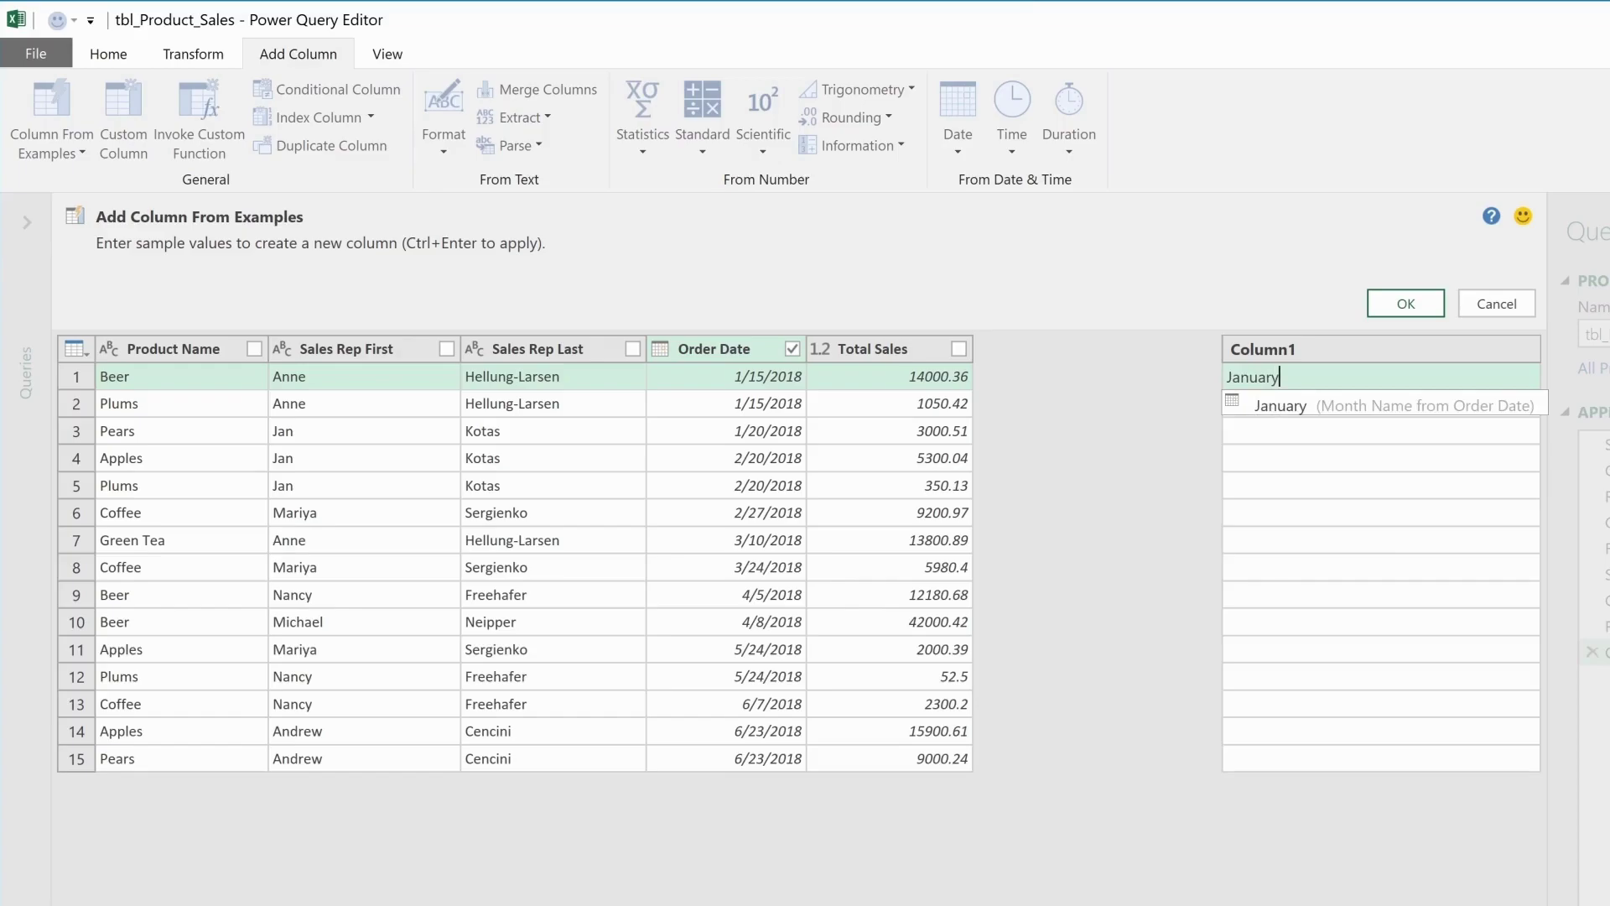
key(Return)
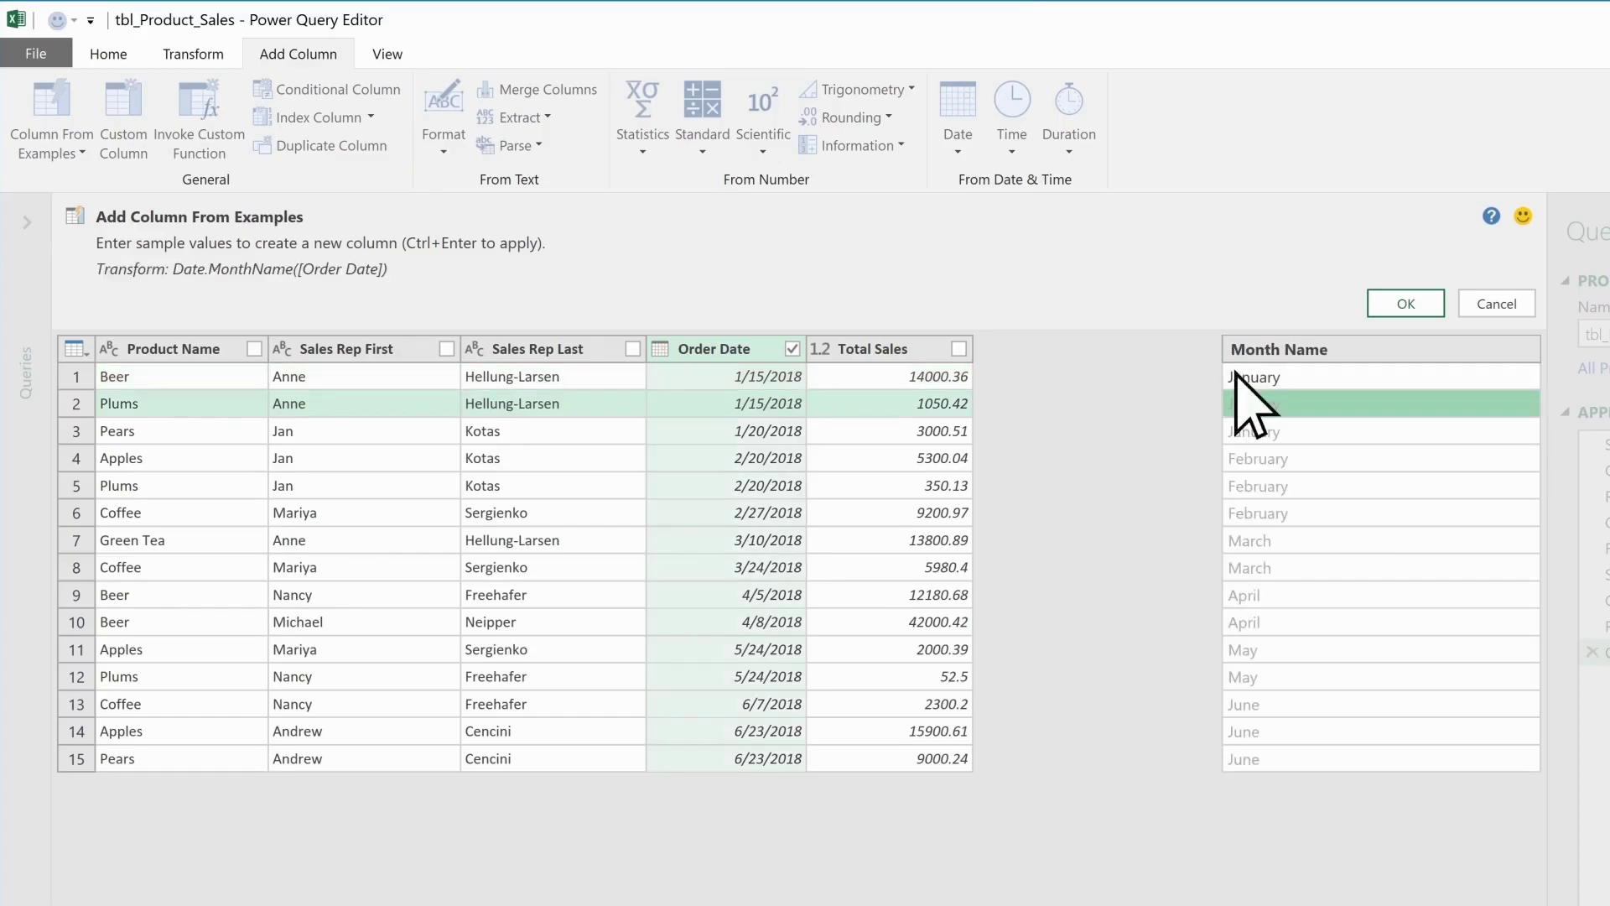
click(1425, 309)
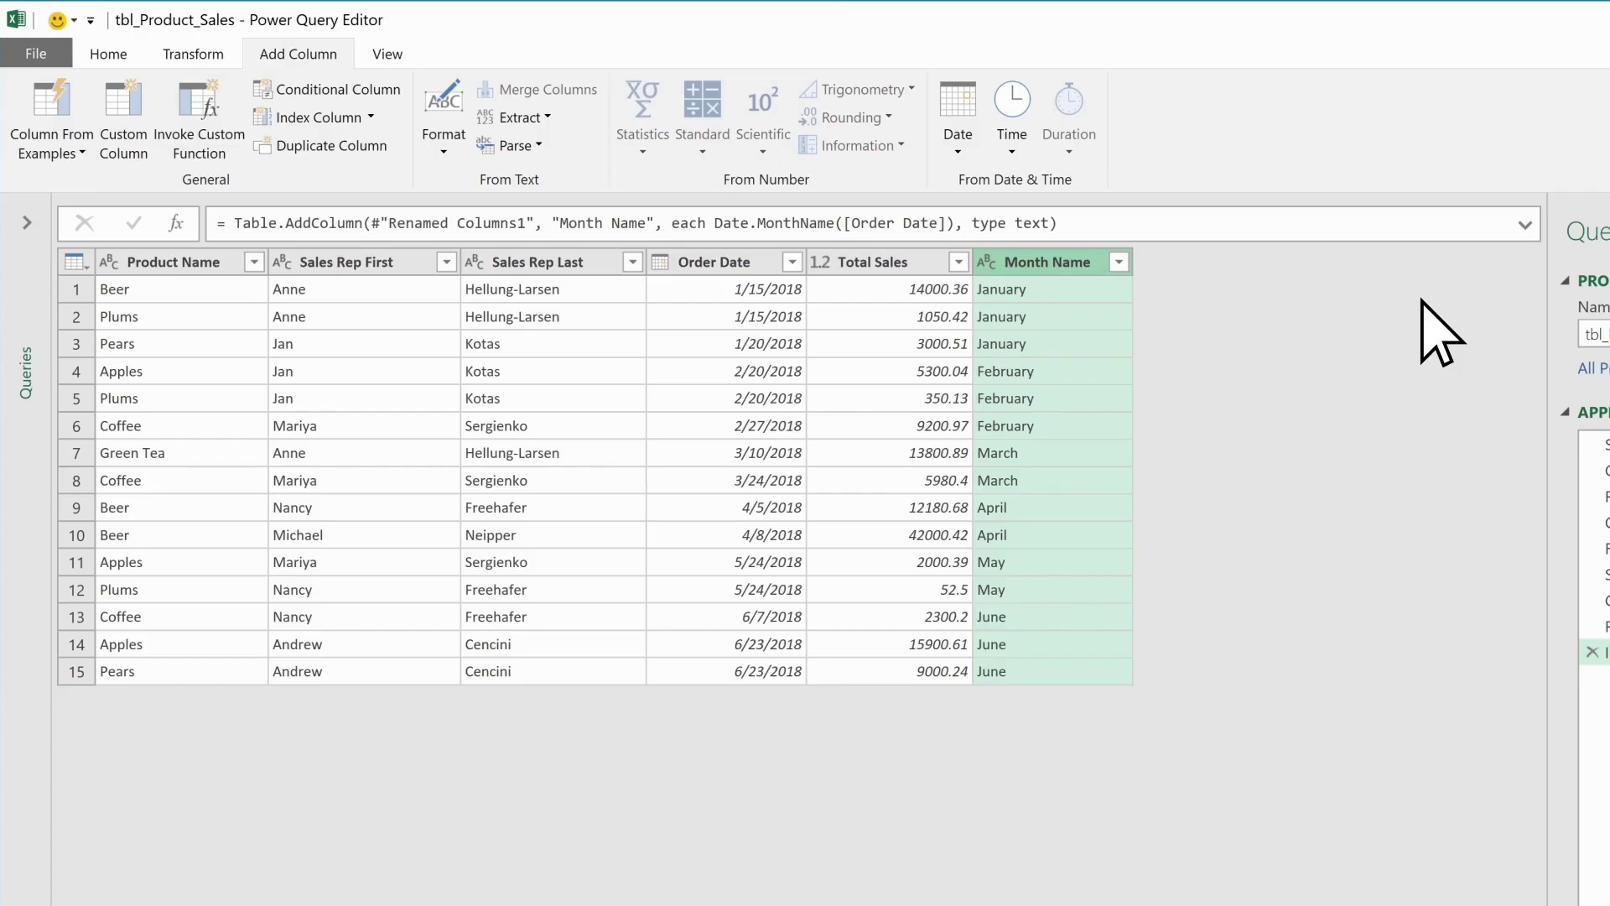
Add a Day Name column from Order Date using 'Monday' as the example
click(763, 260)
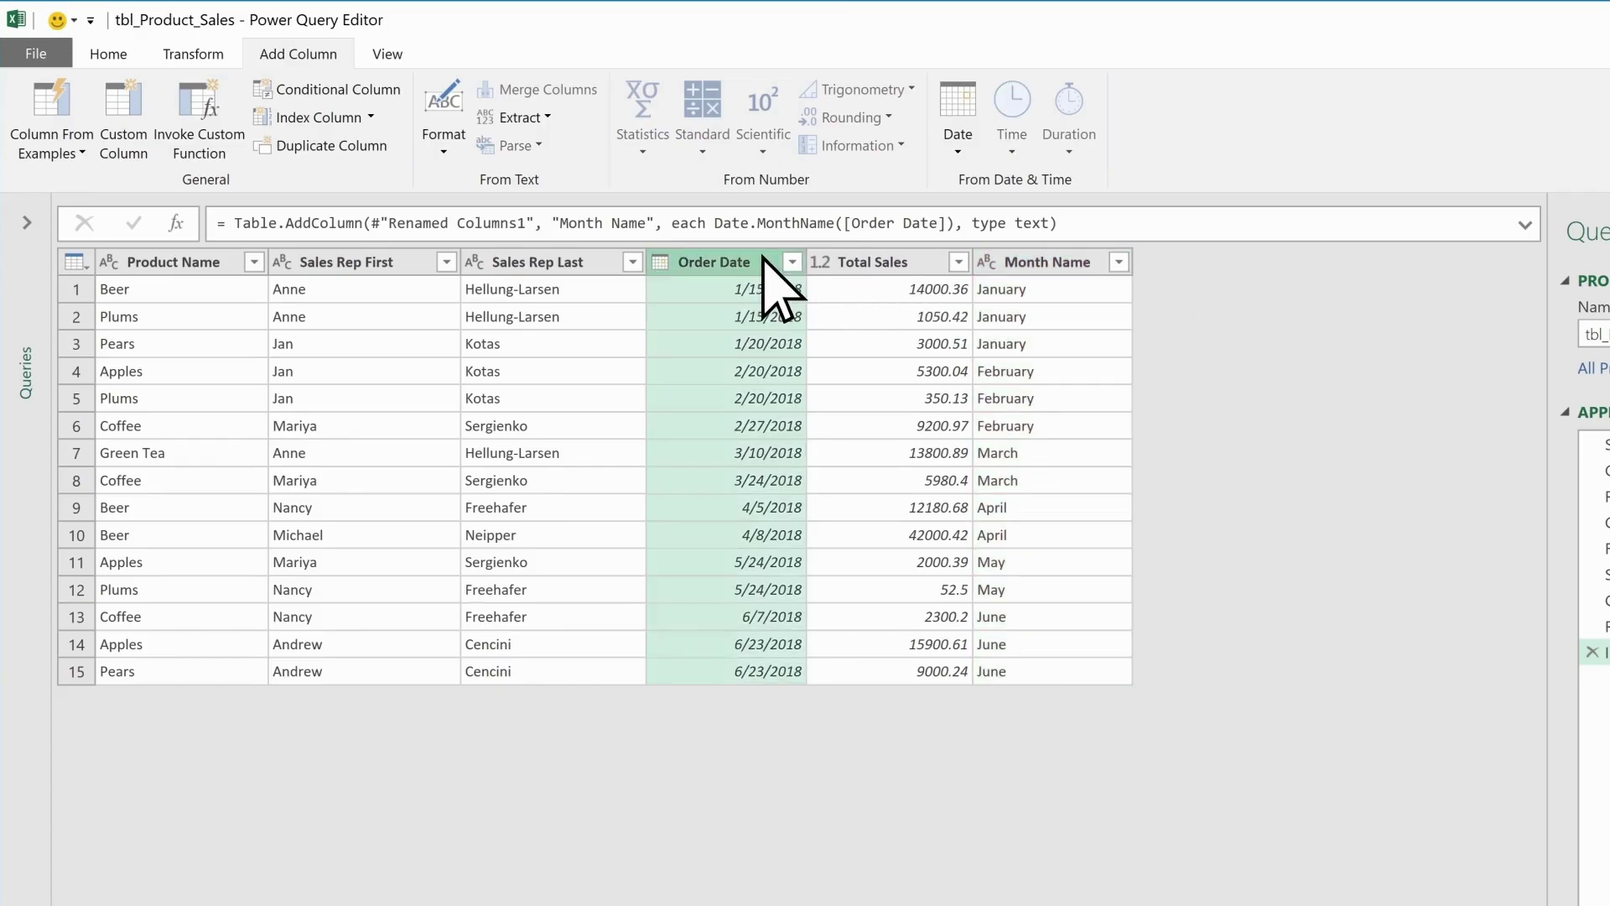
click(80, 151)
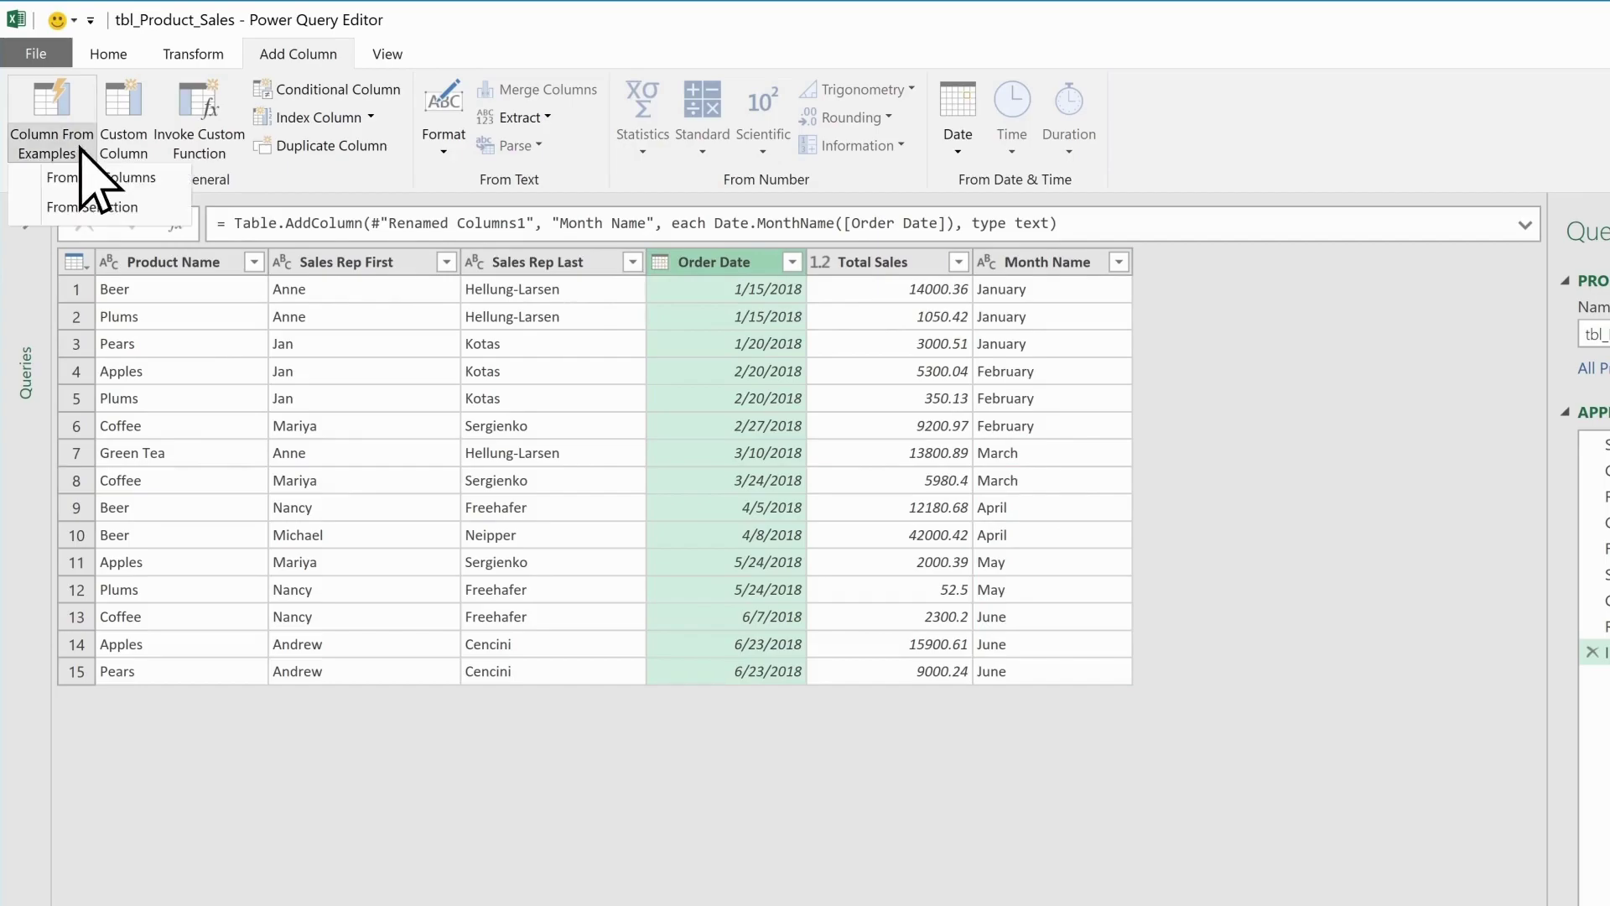
click(99, 208)
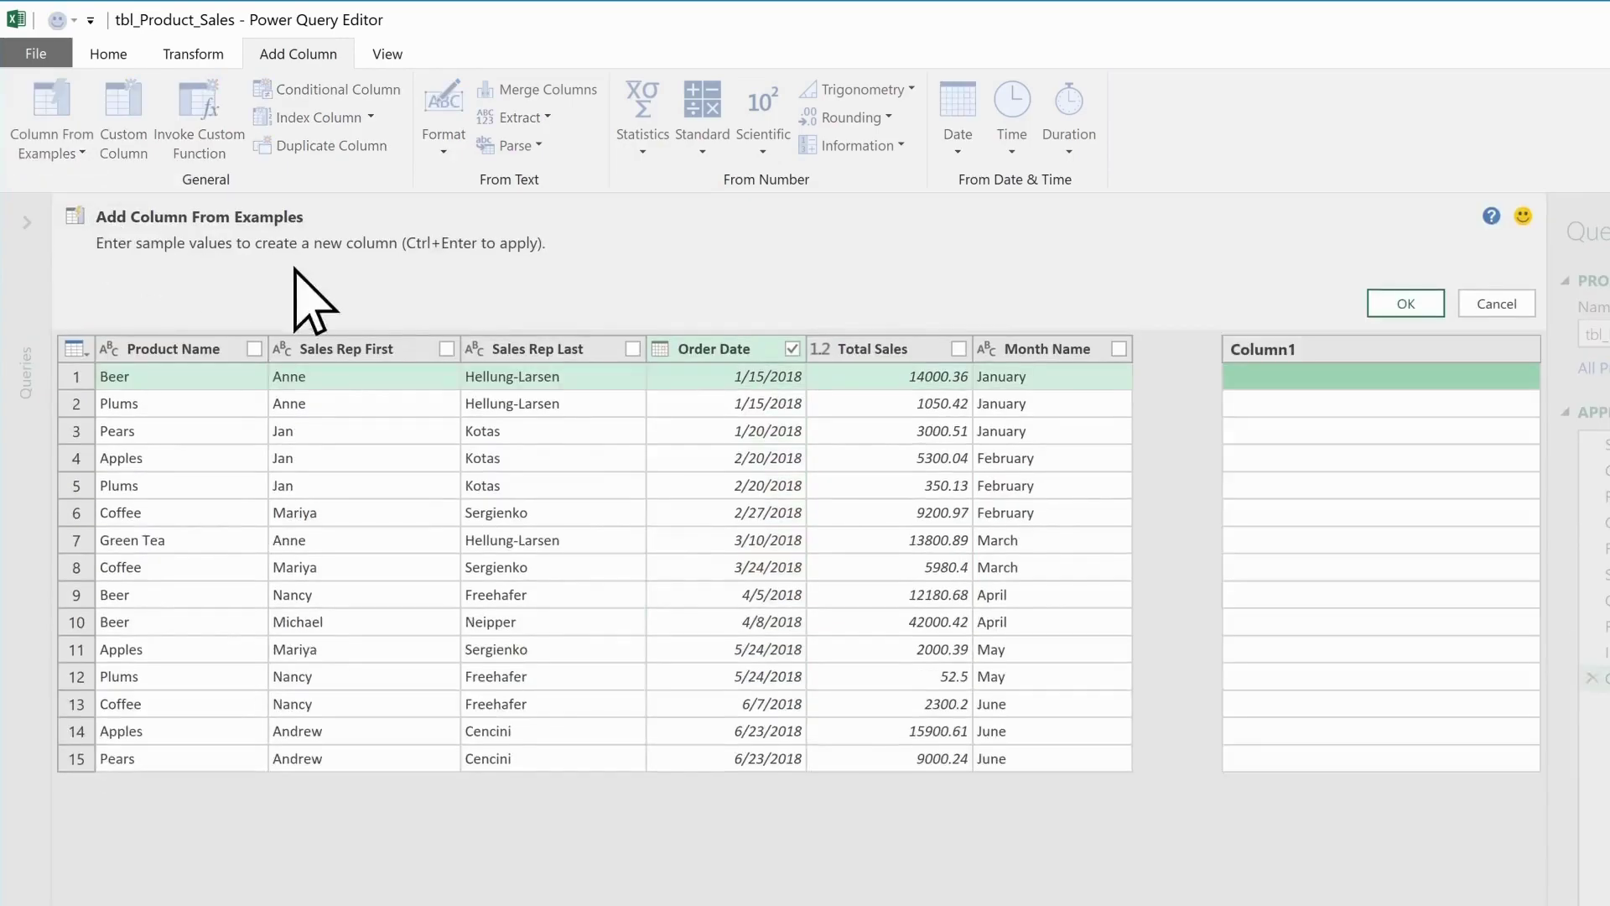
click(1241, 374)
text(Monday)
key(Return)
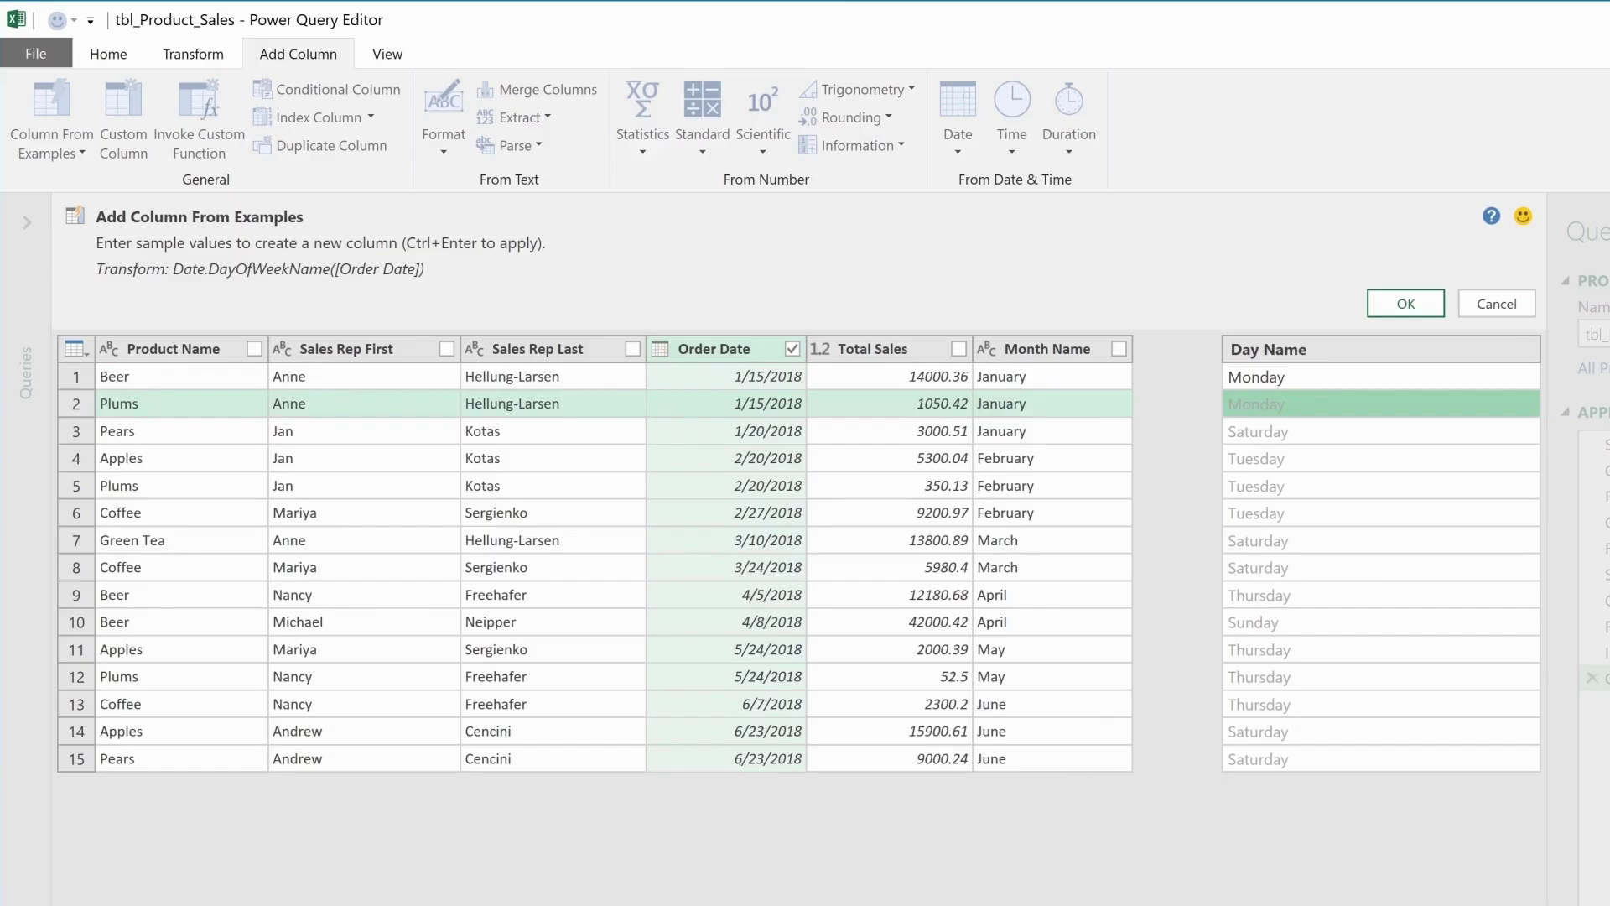
click(1423, 302)
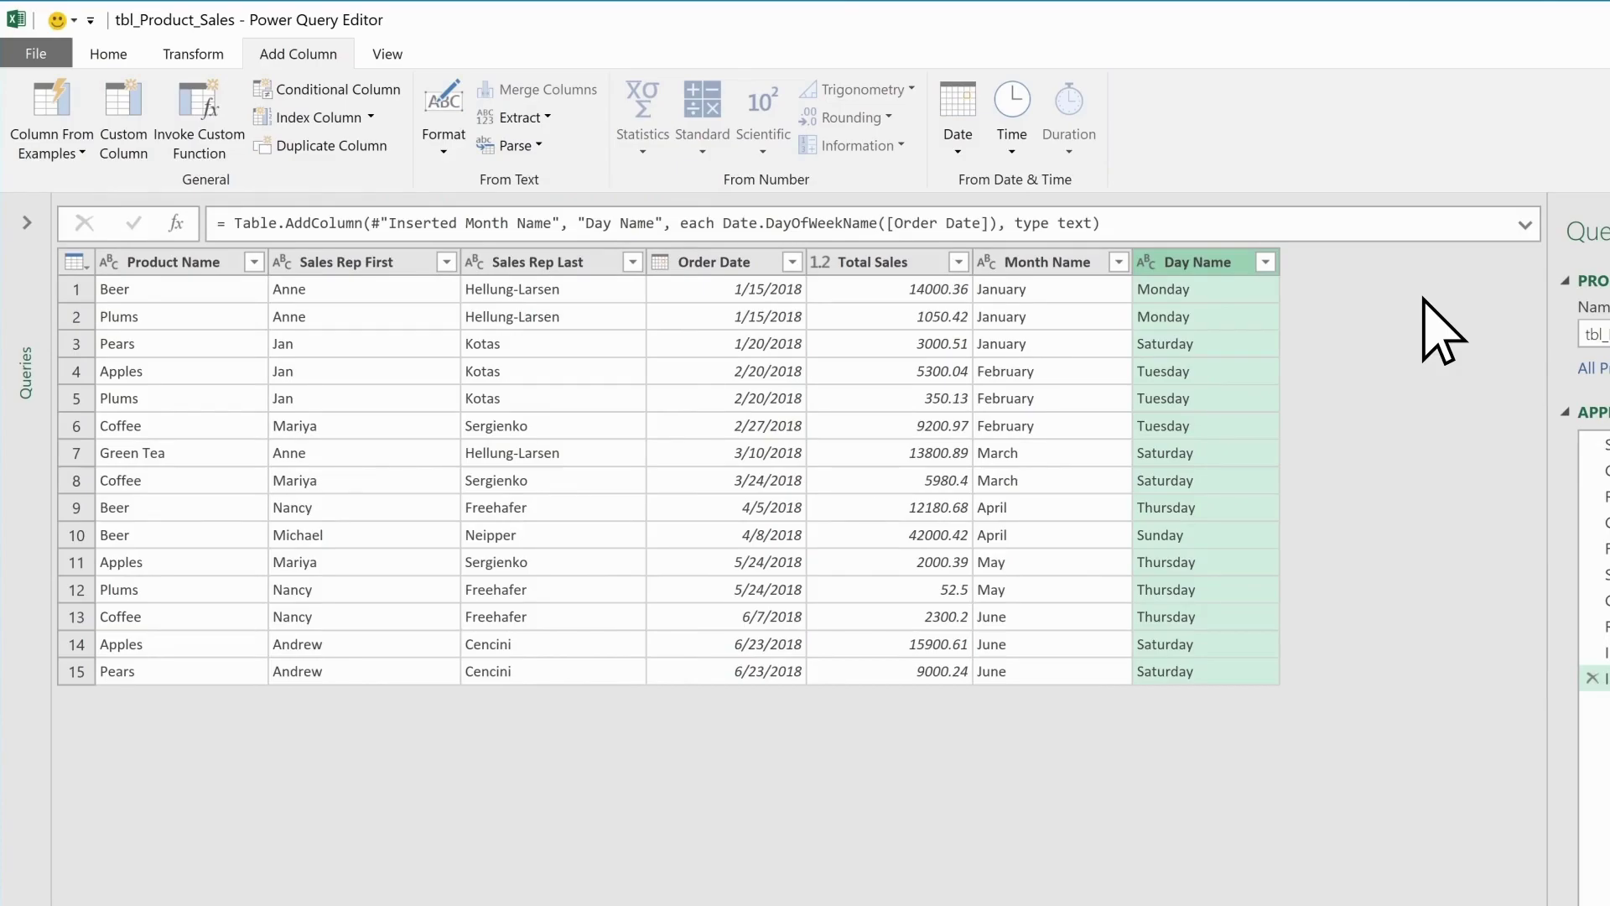
Start an example column from Order Date with 'Monday, January 15, 2018' in rows 1 and 2
click(749, 260)
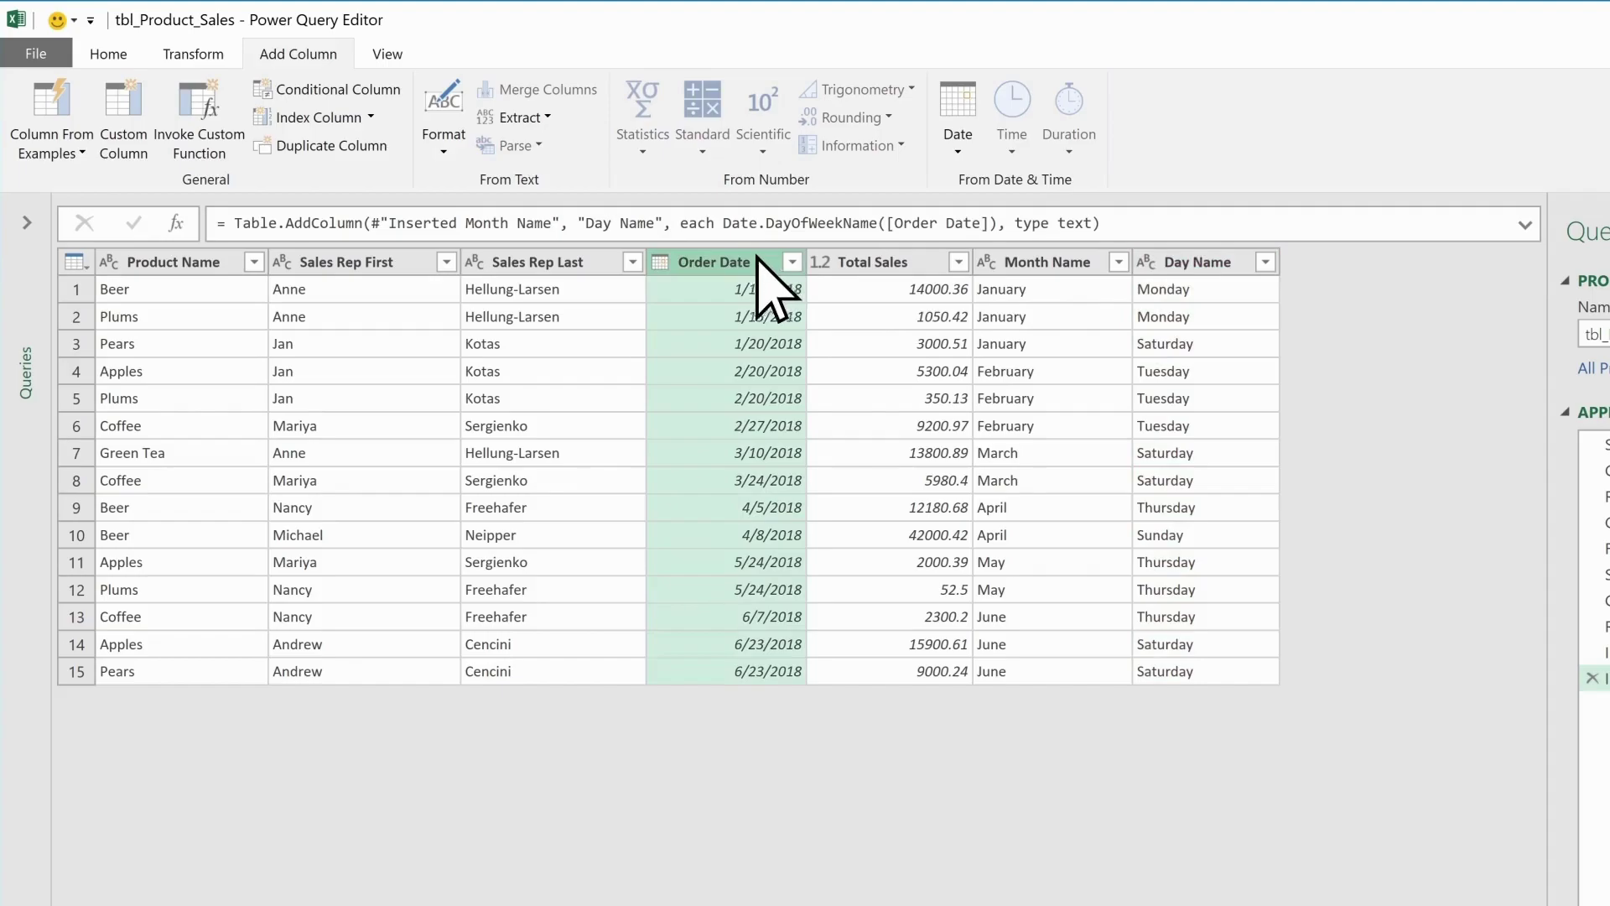
click(81, 153)
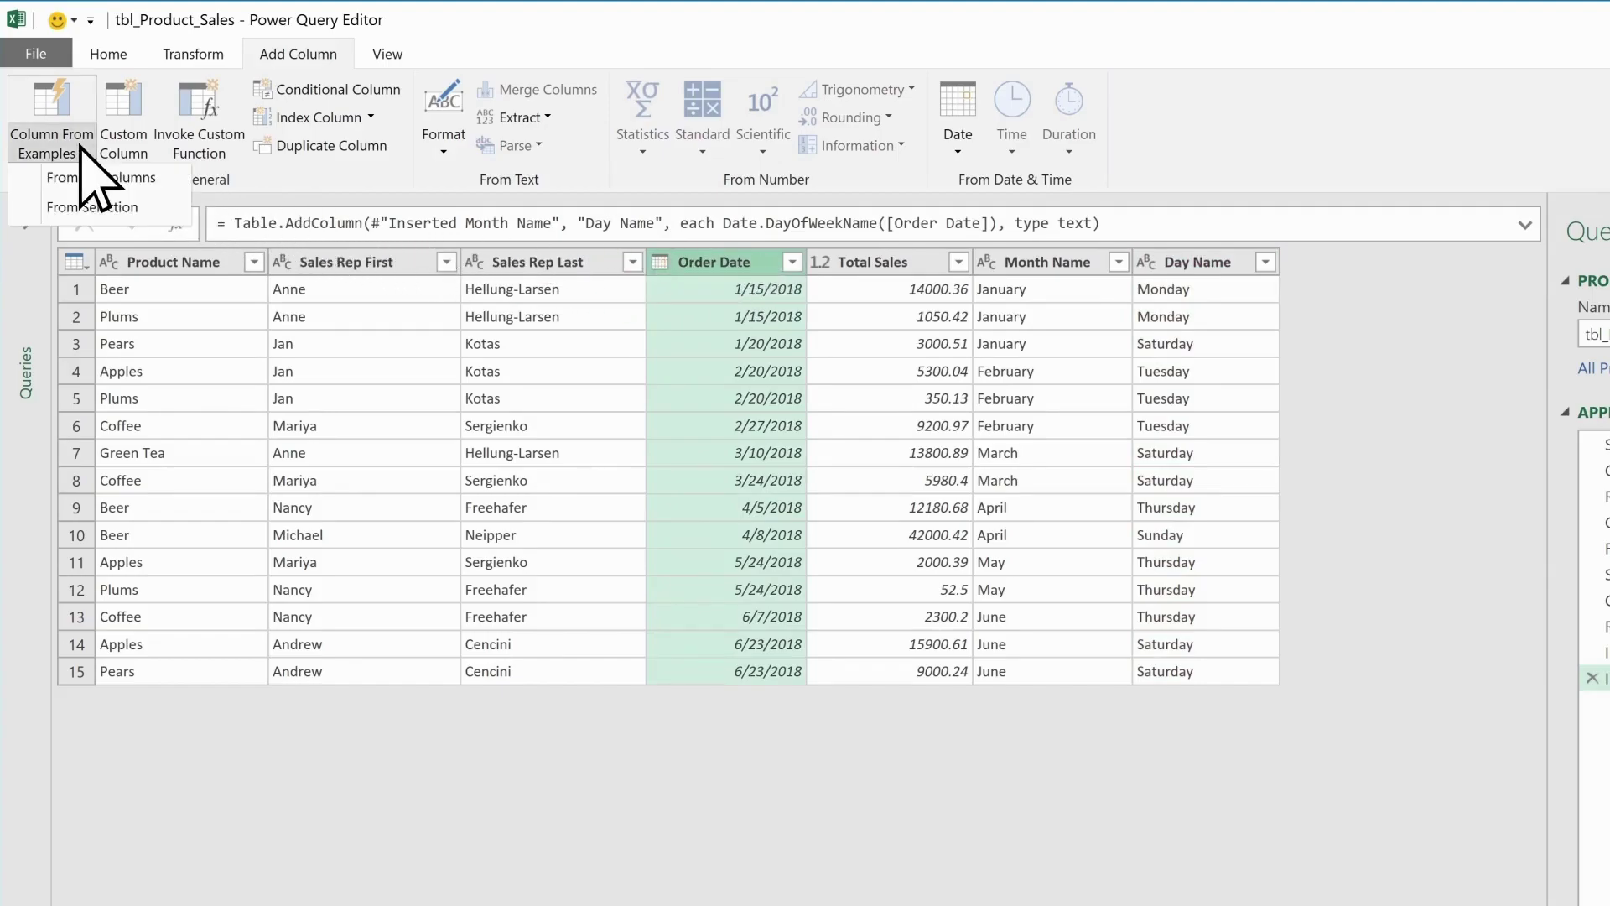
click(94, 207)
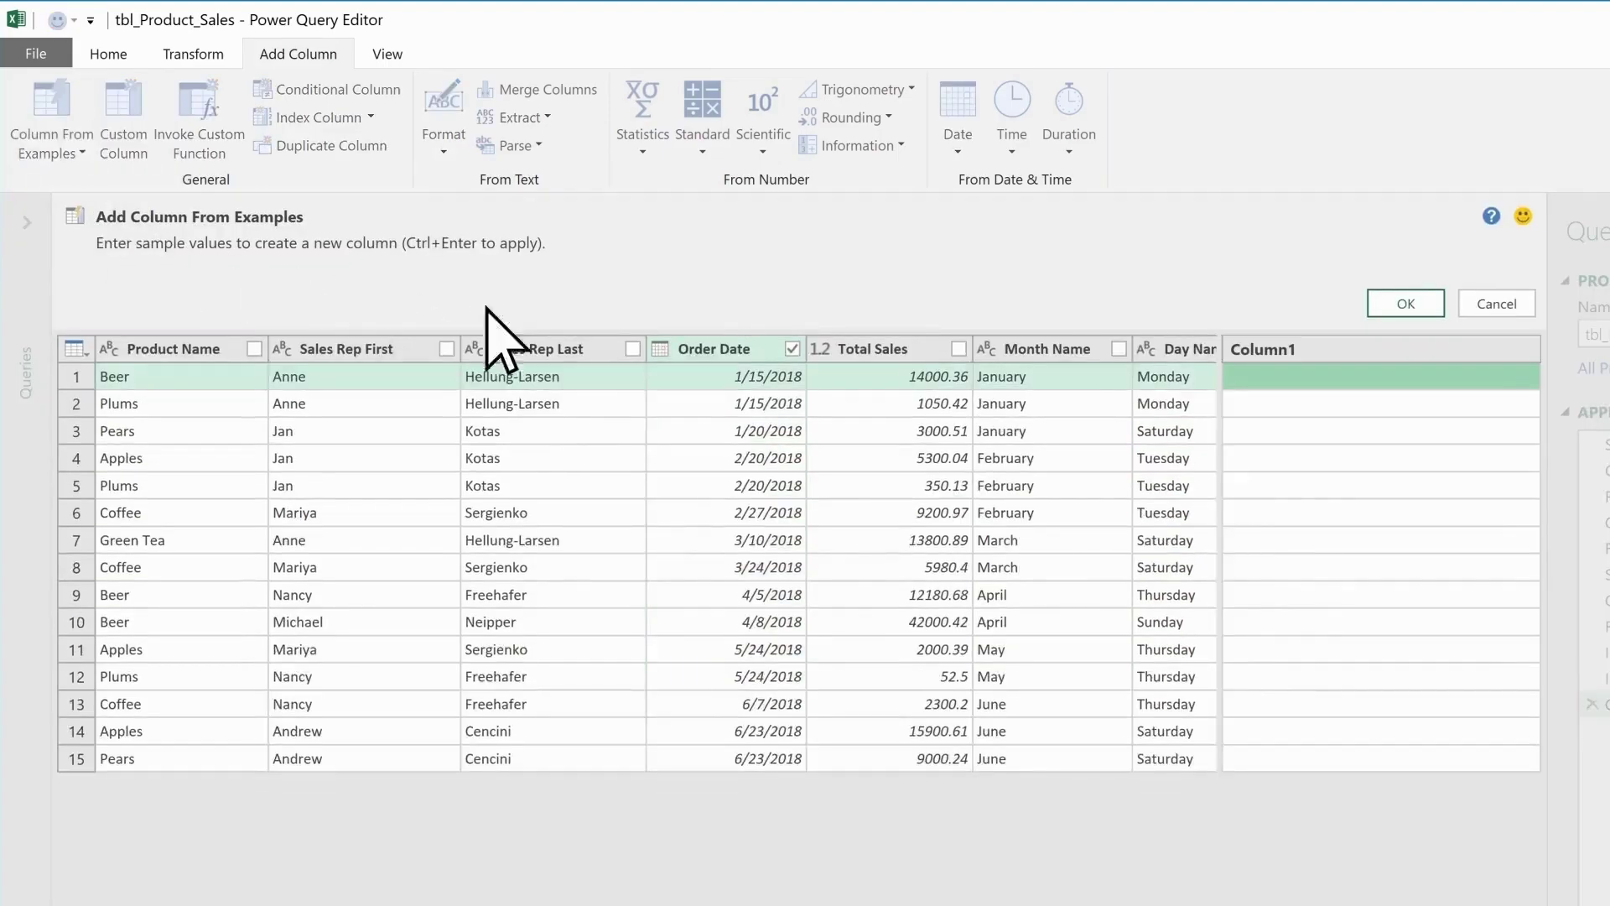
click(1243, 375)
text(Monday, January 15, 2)
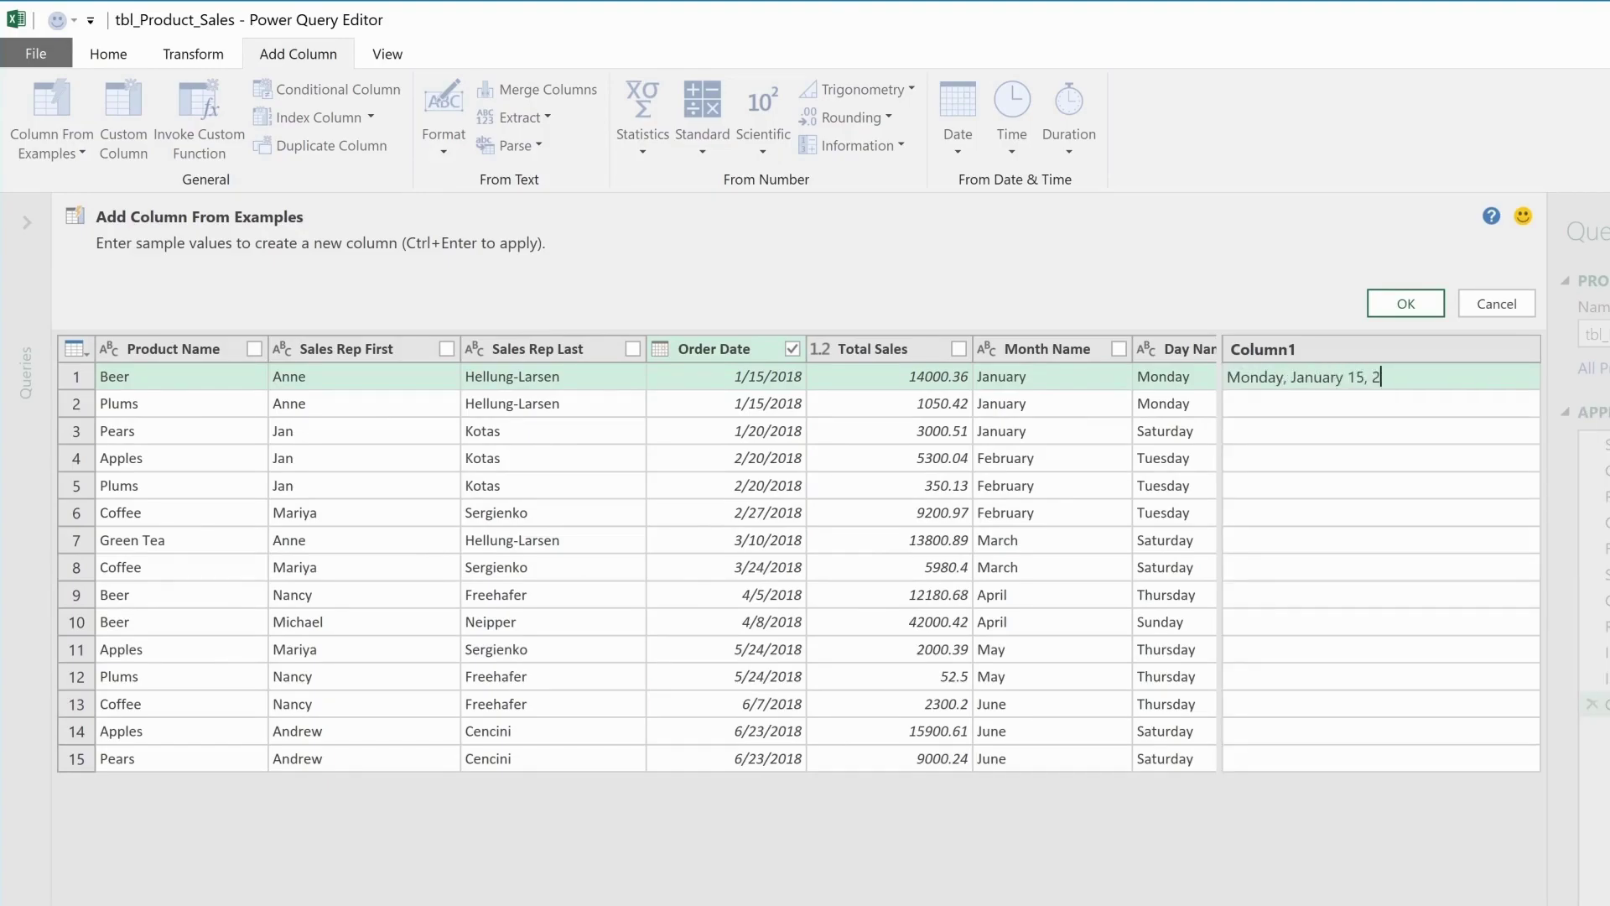
text(018)
key(Return)
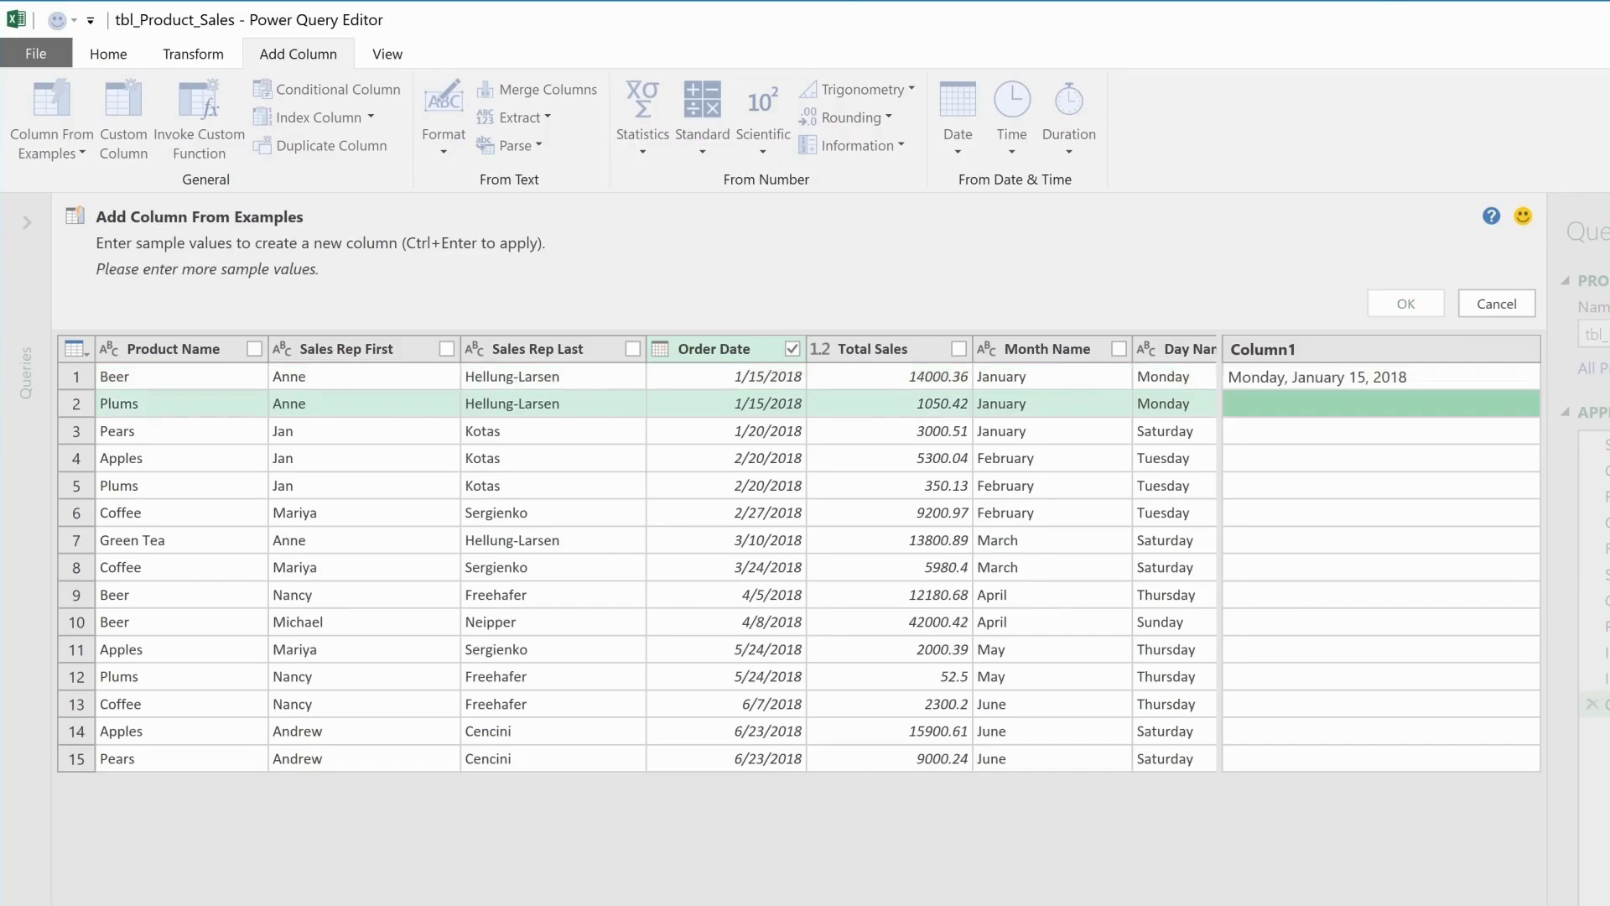
click(1380, 376)
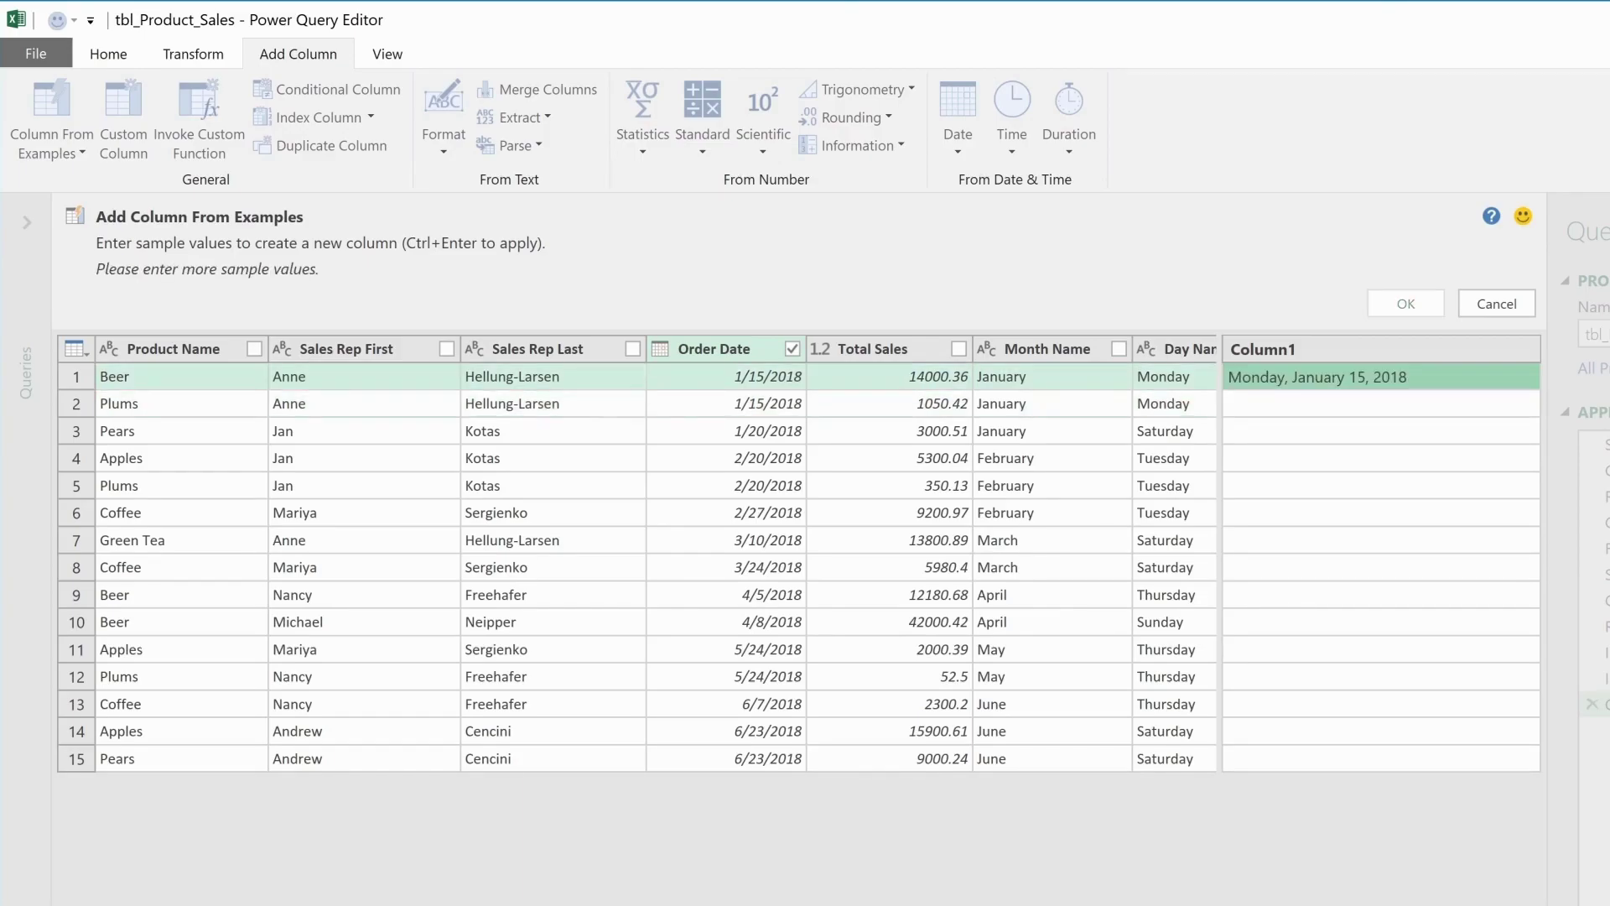
key(ctrl+c)
click(1380, 404)
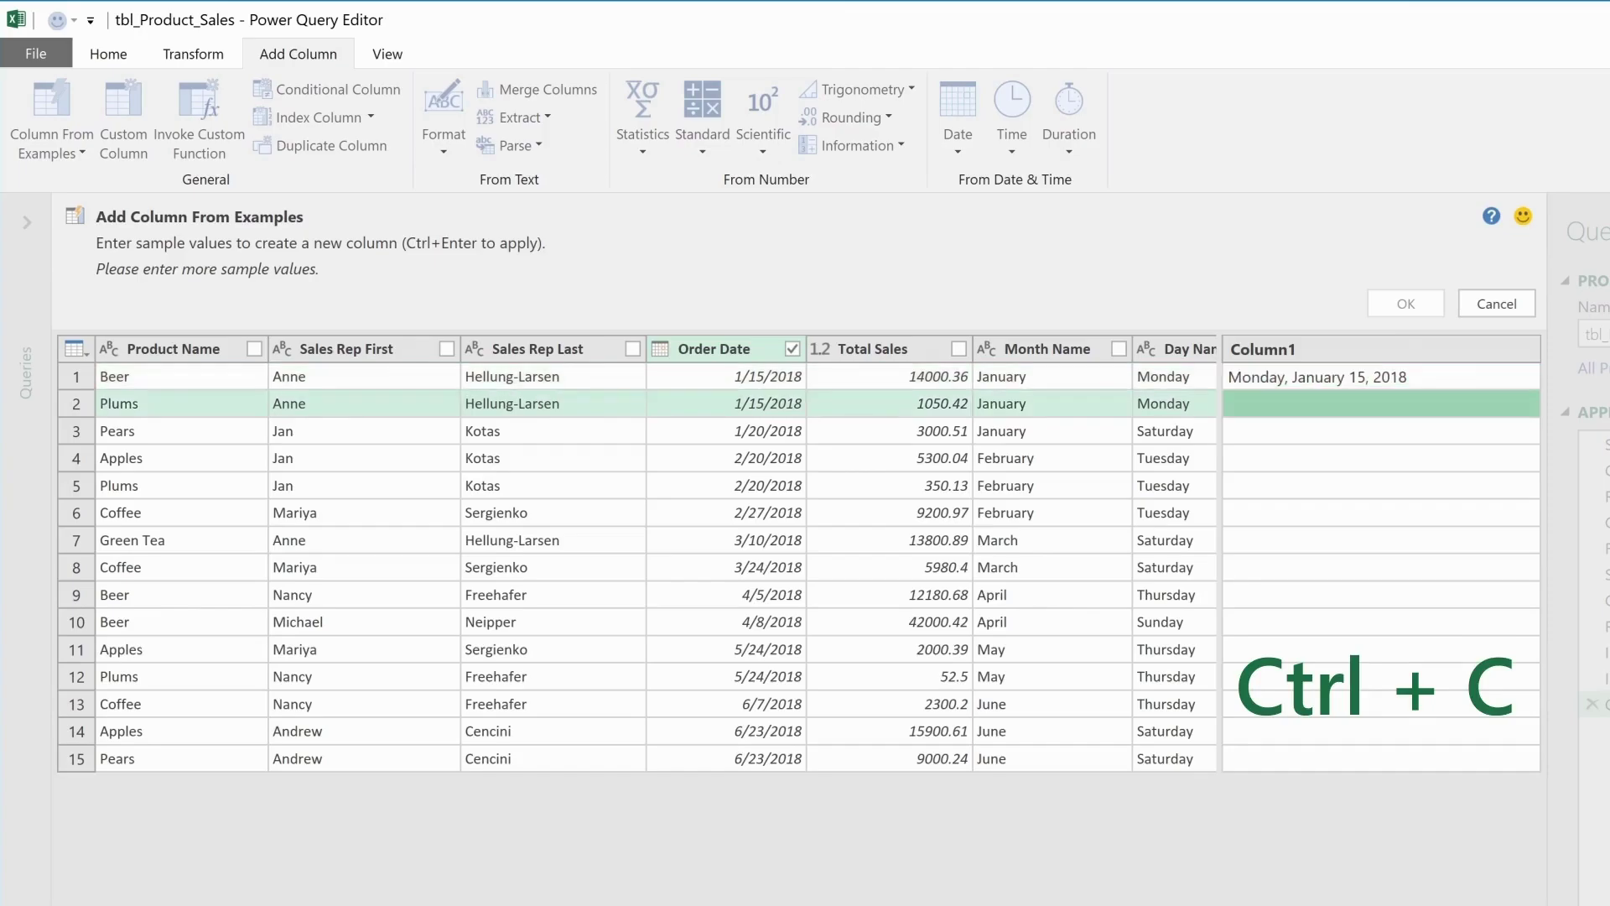
key(ctrl+v)
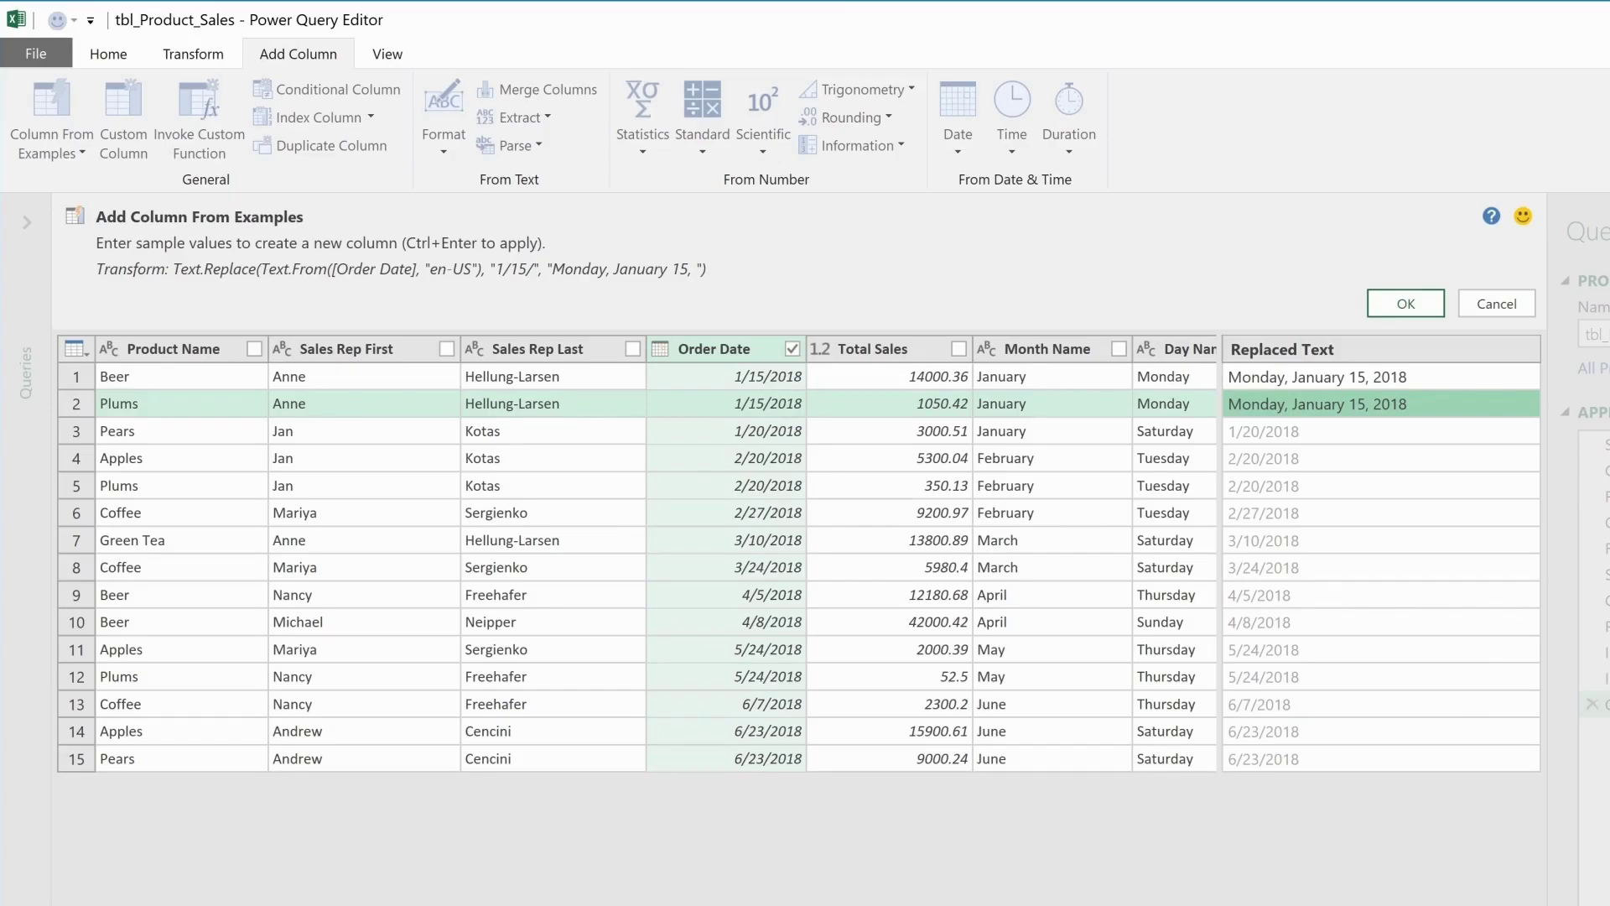
Enter 'Saturday, January 20, 2018' in row 3, correct row 4's month to February, and accept the column
click(1380, 431)
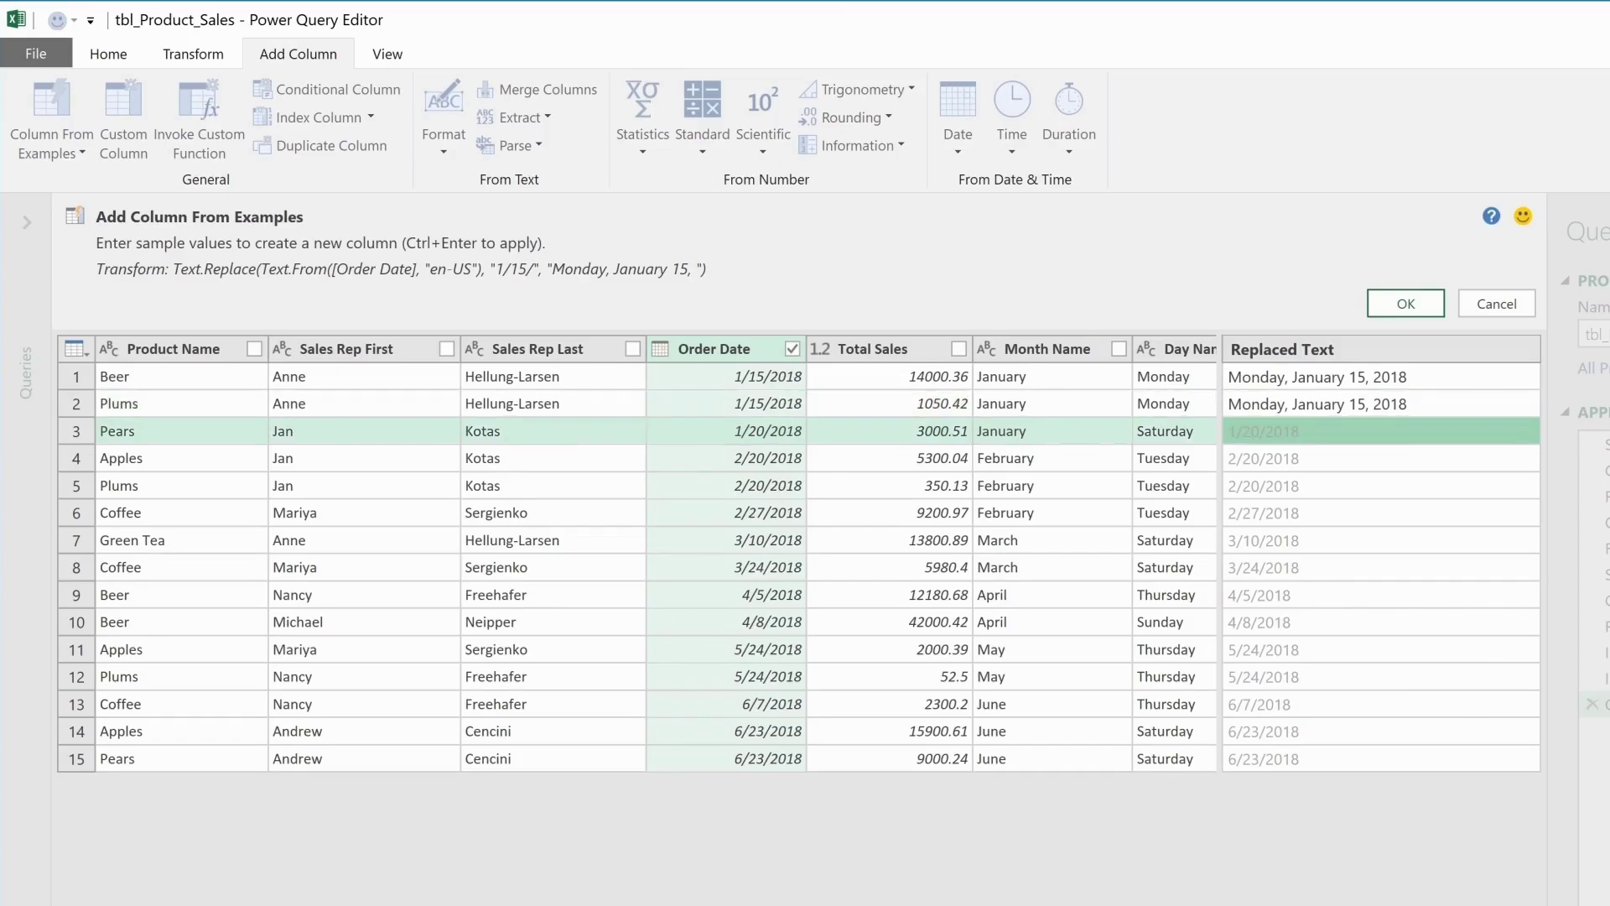
click(1254, 431)
text(Saturday, January 20, )
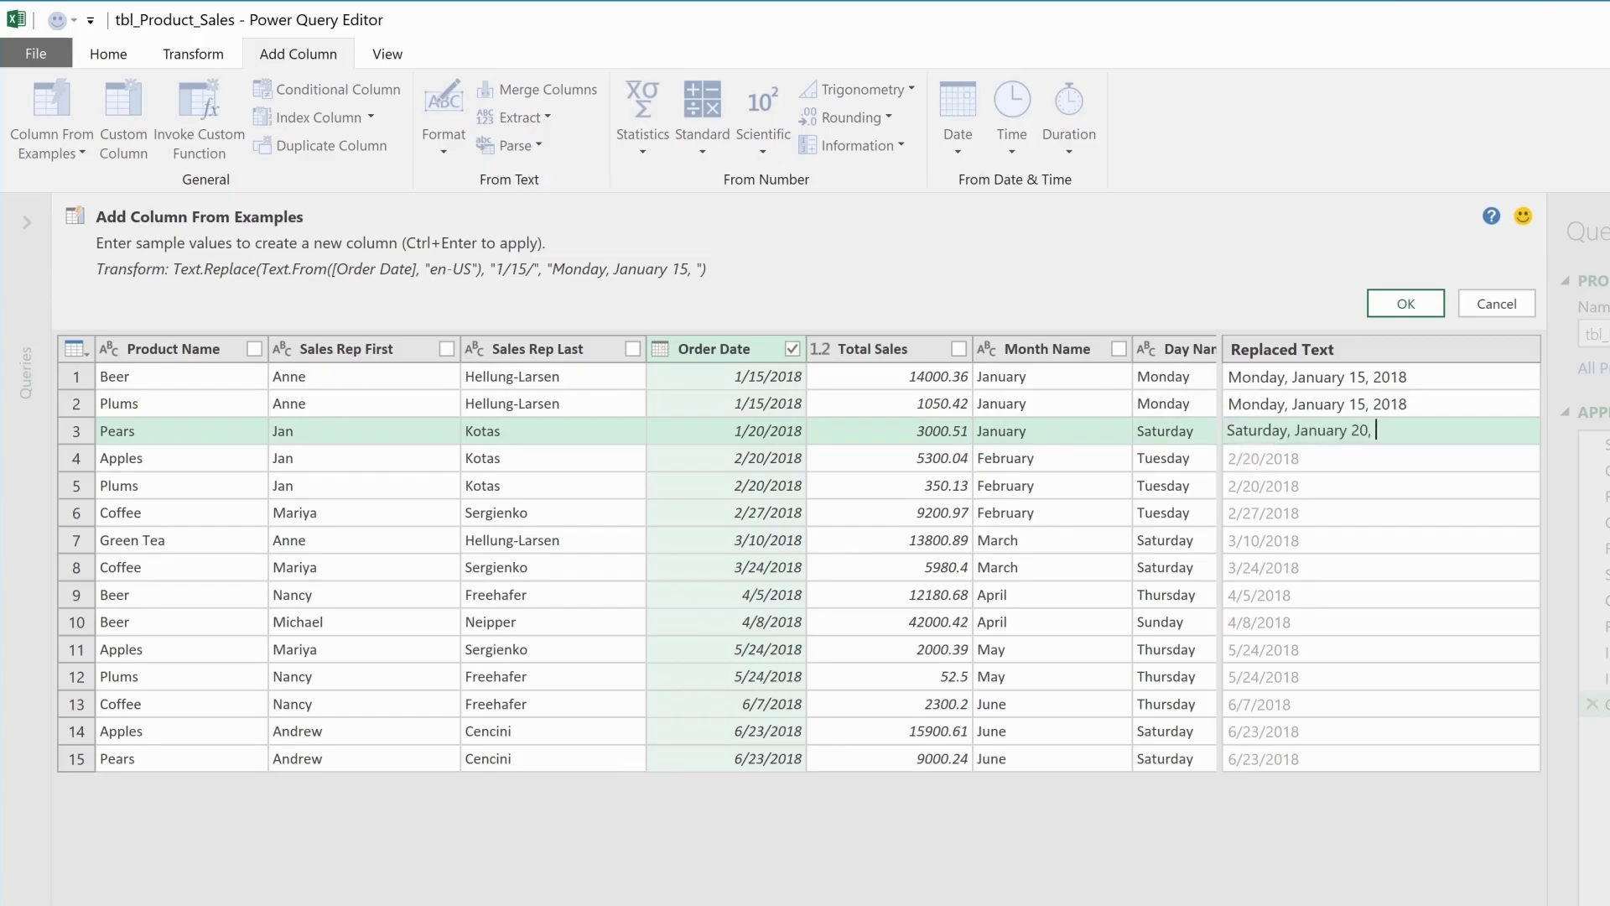
text(2018)
key(Return)
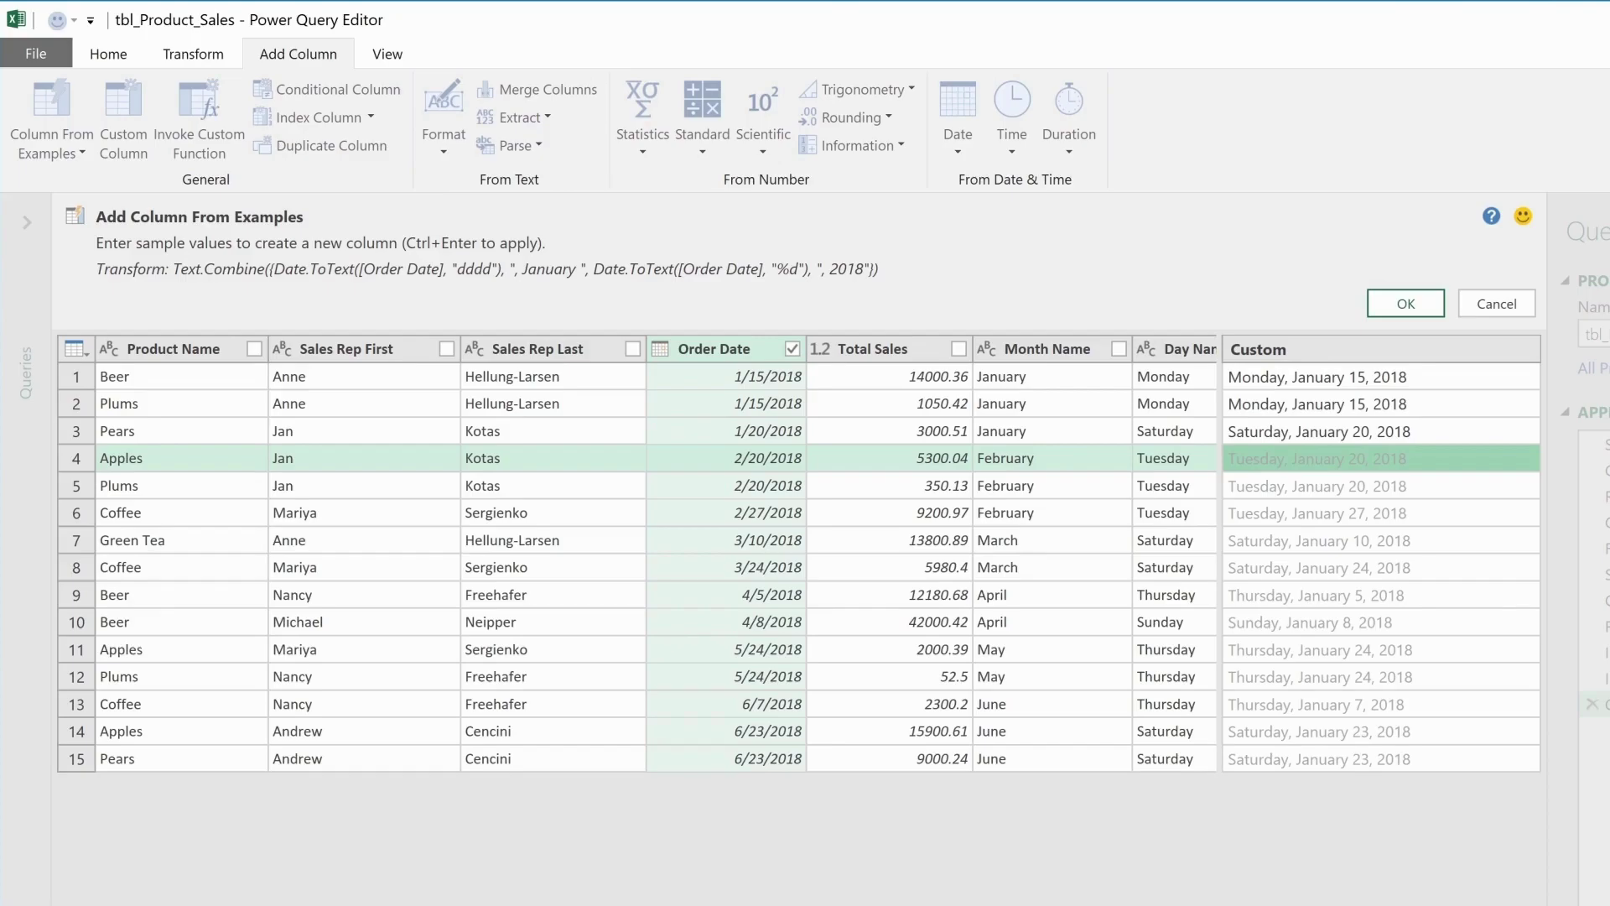
double_click(1320, 458)
text(Februa)
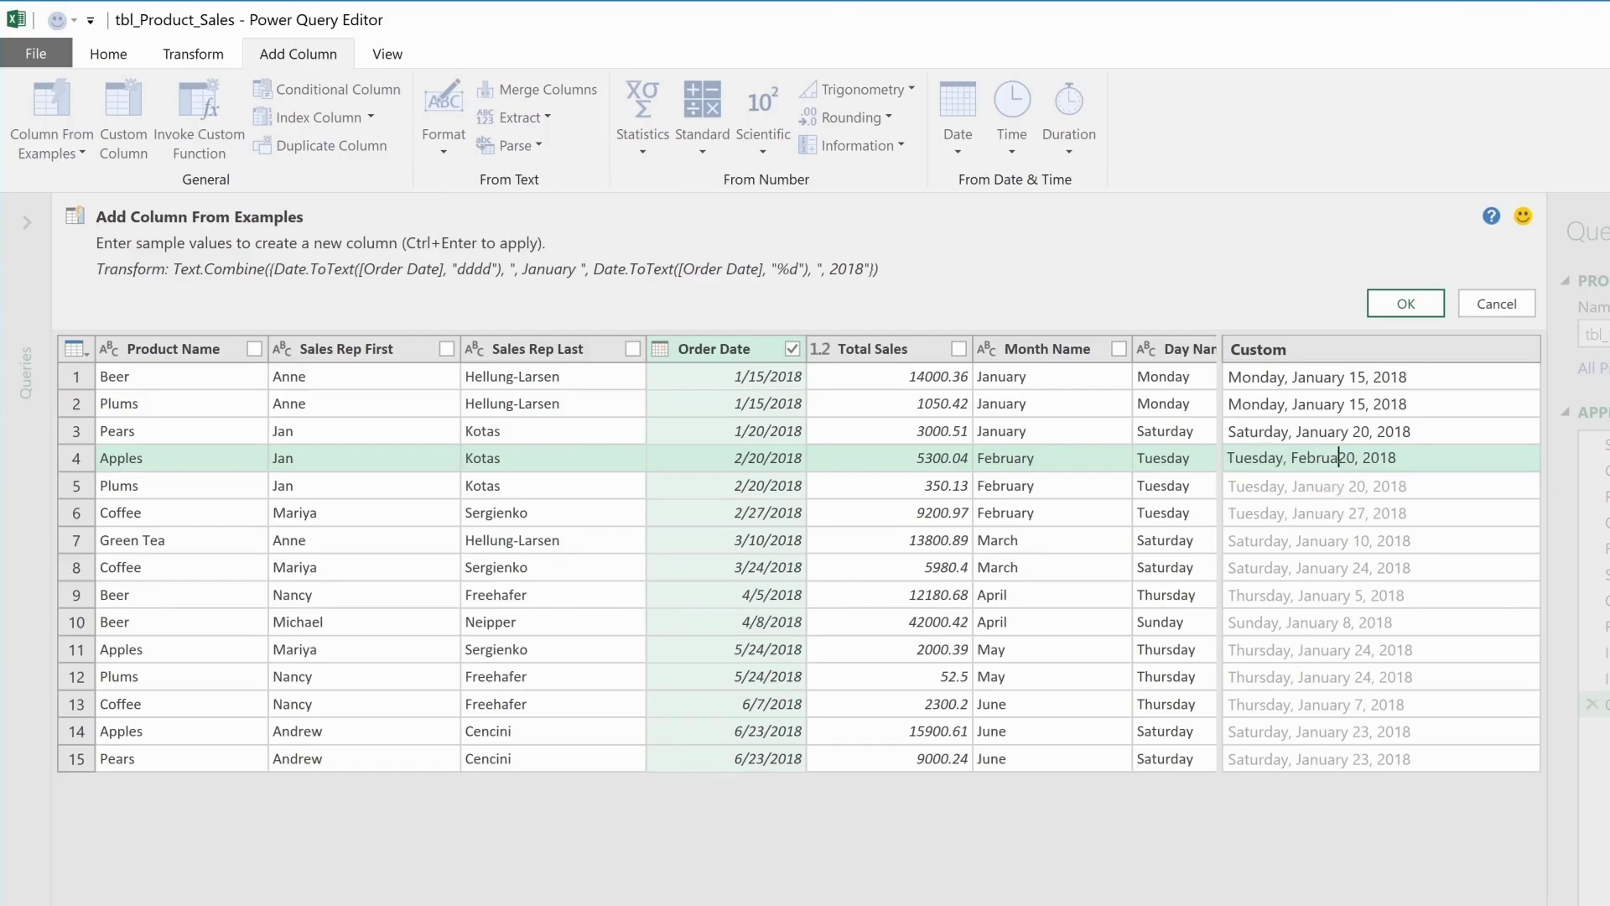
text(ry)
key(Return)
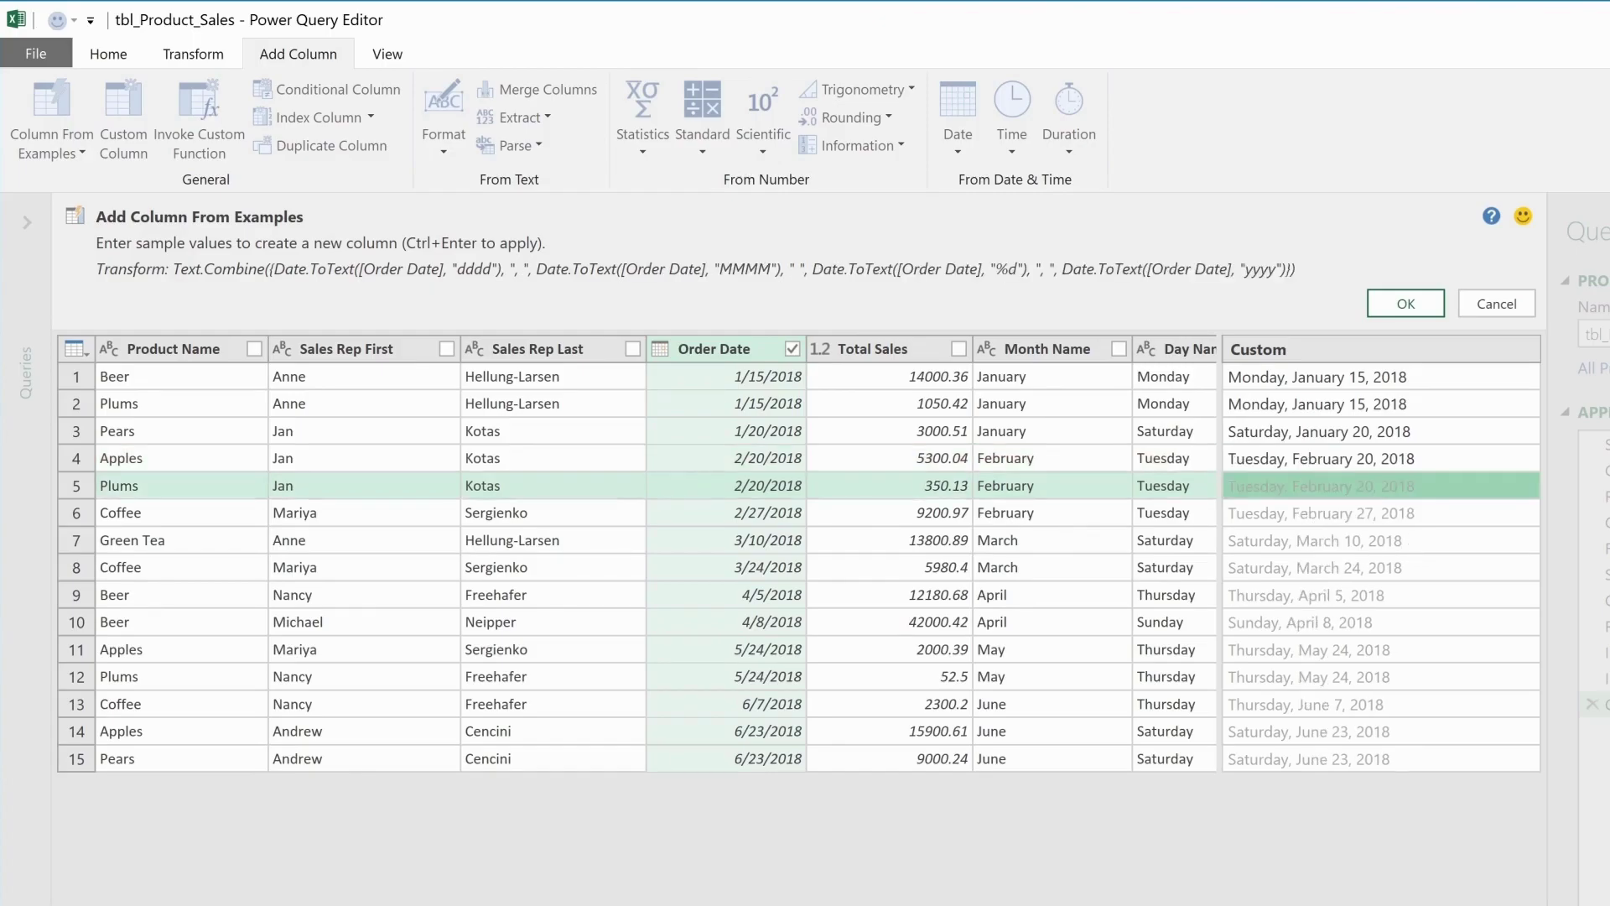
click(1422, 302)
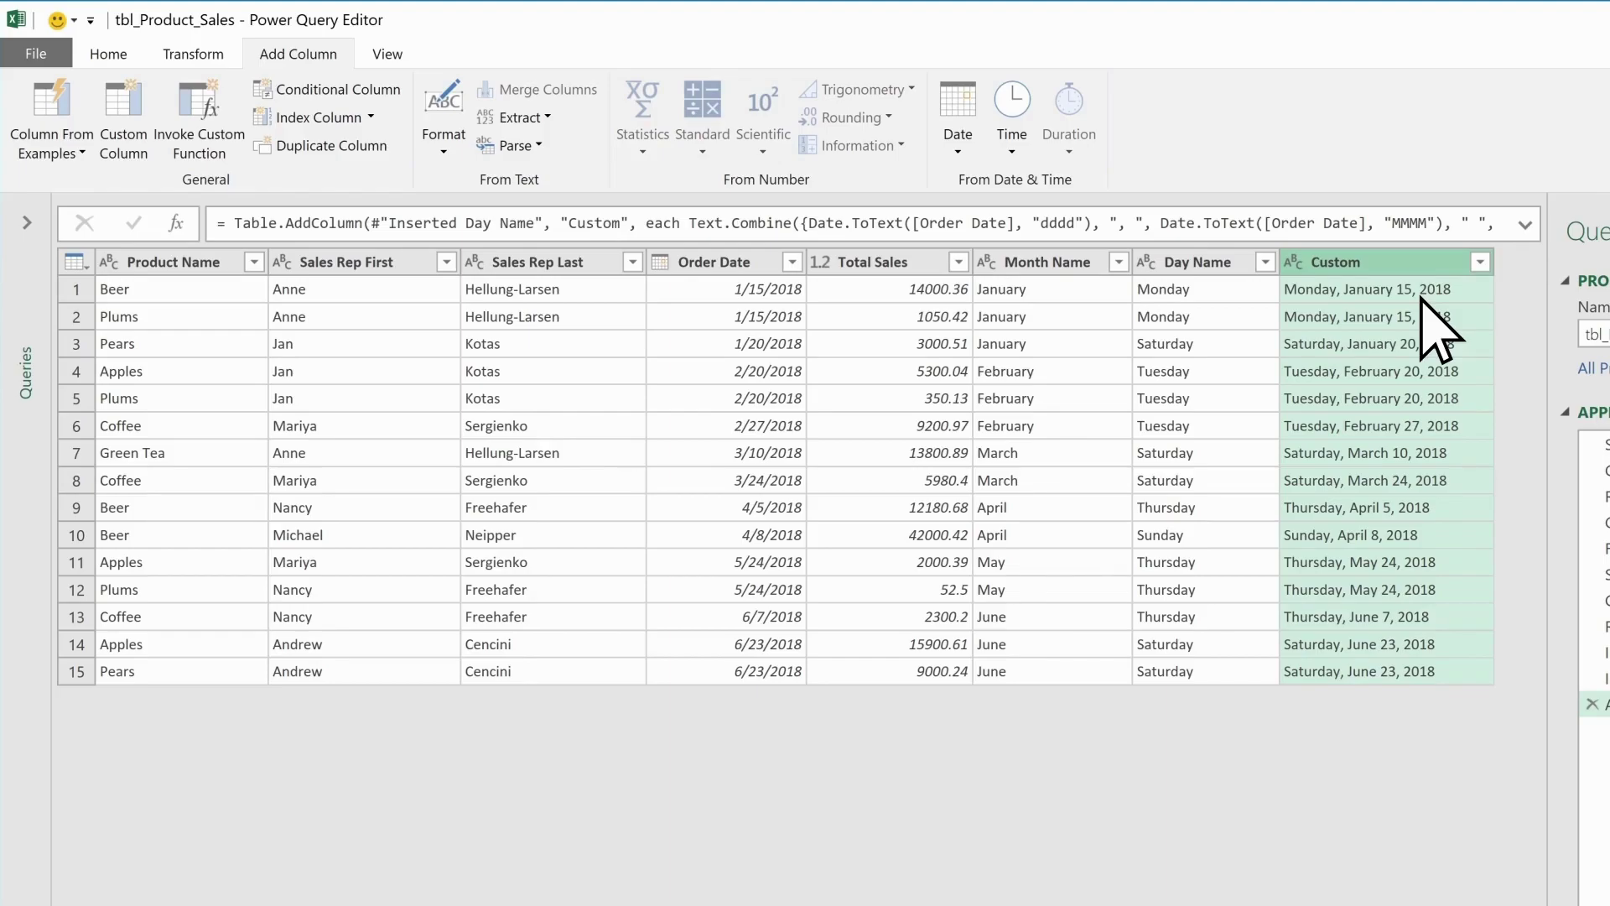
Rename the Custom full-date column to 'Custom Date'
double_click(1394, 267)
key(End)
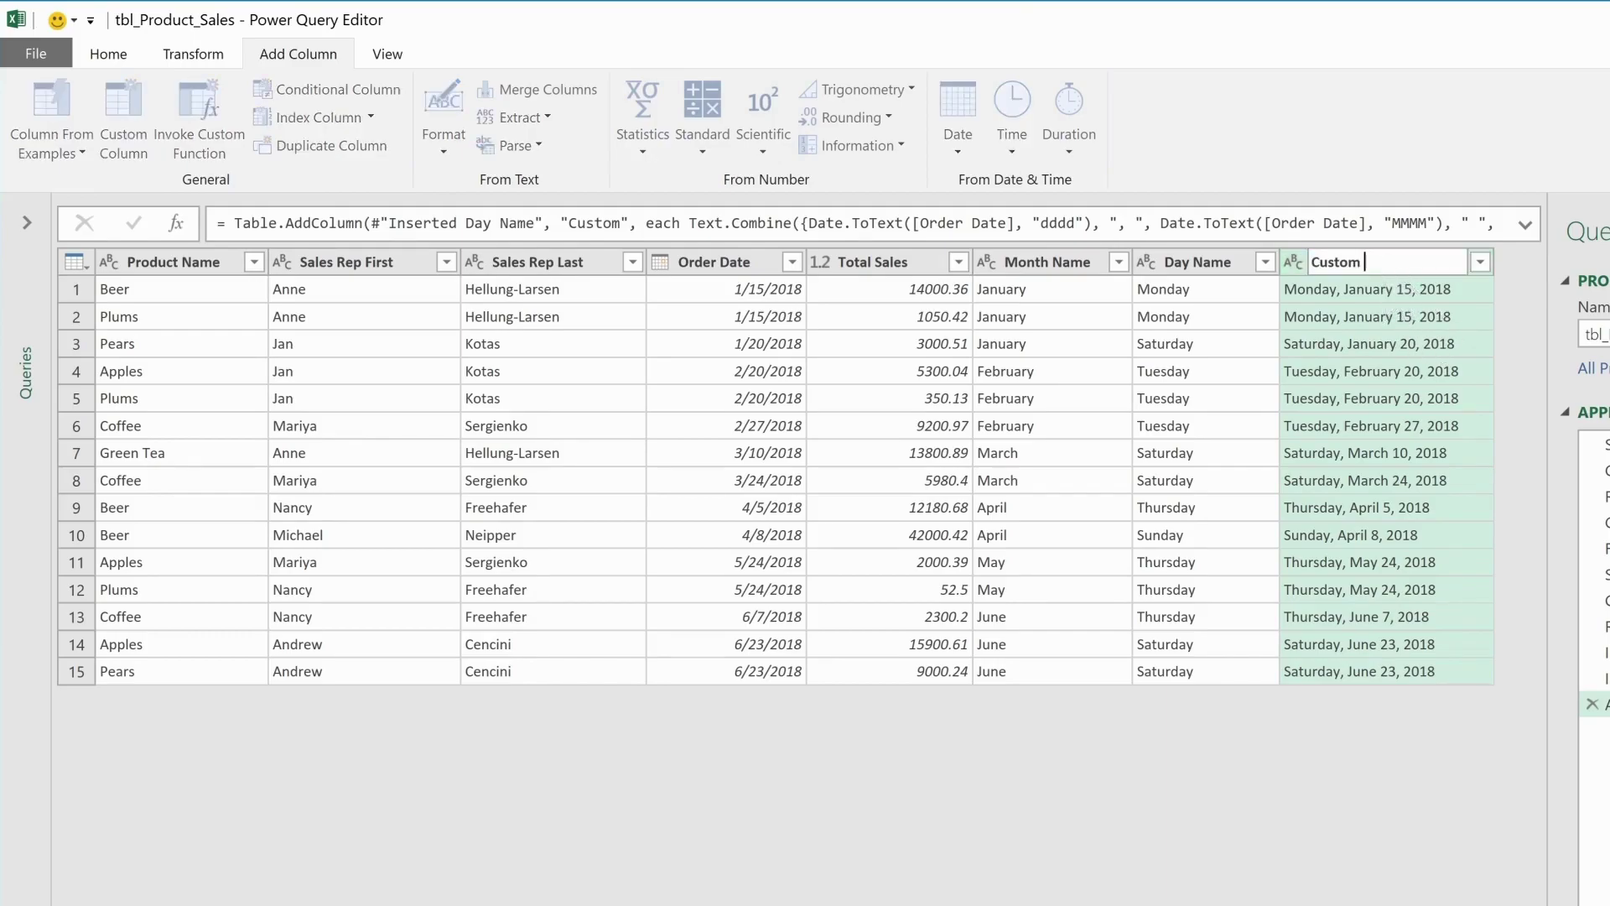
text(Date)
key(Return)
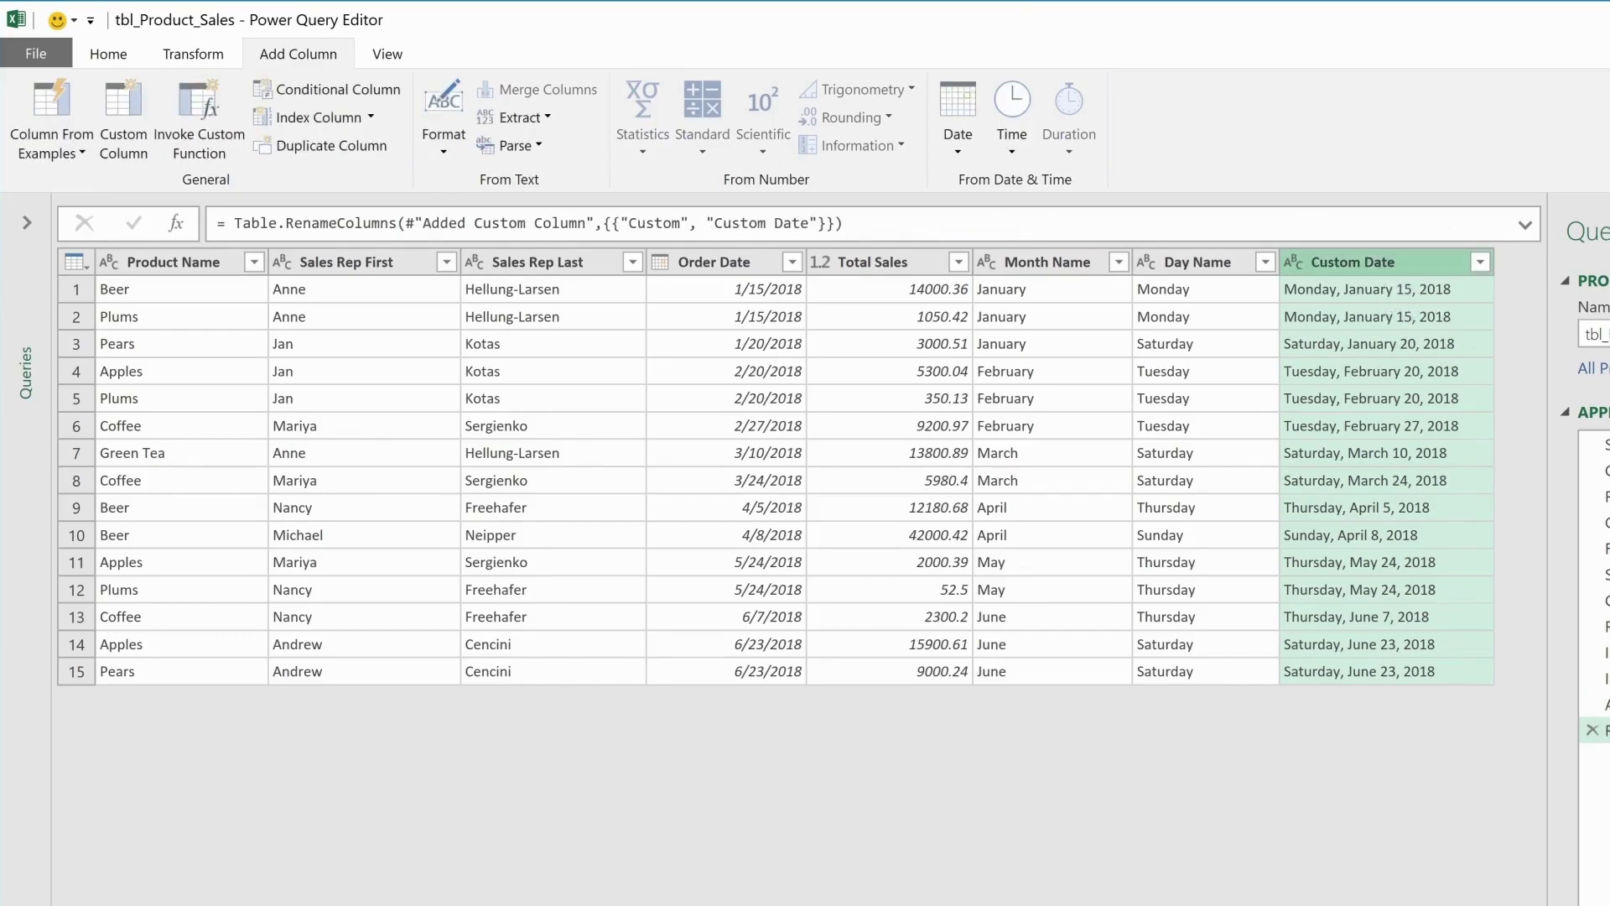
Load the query with Custom Date to the sheet, then reopen tbl_Product_Sales for editing
click(108, 55)
click(52, 134)
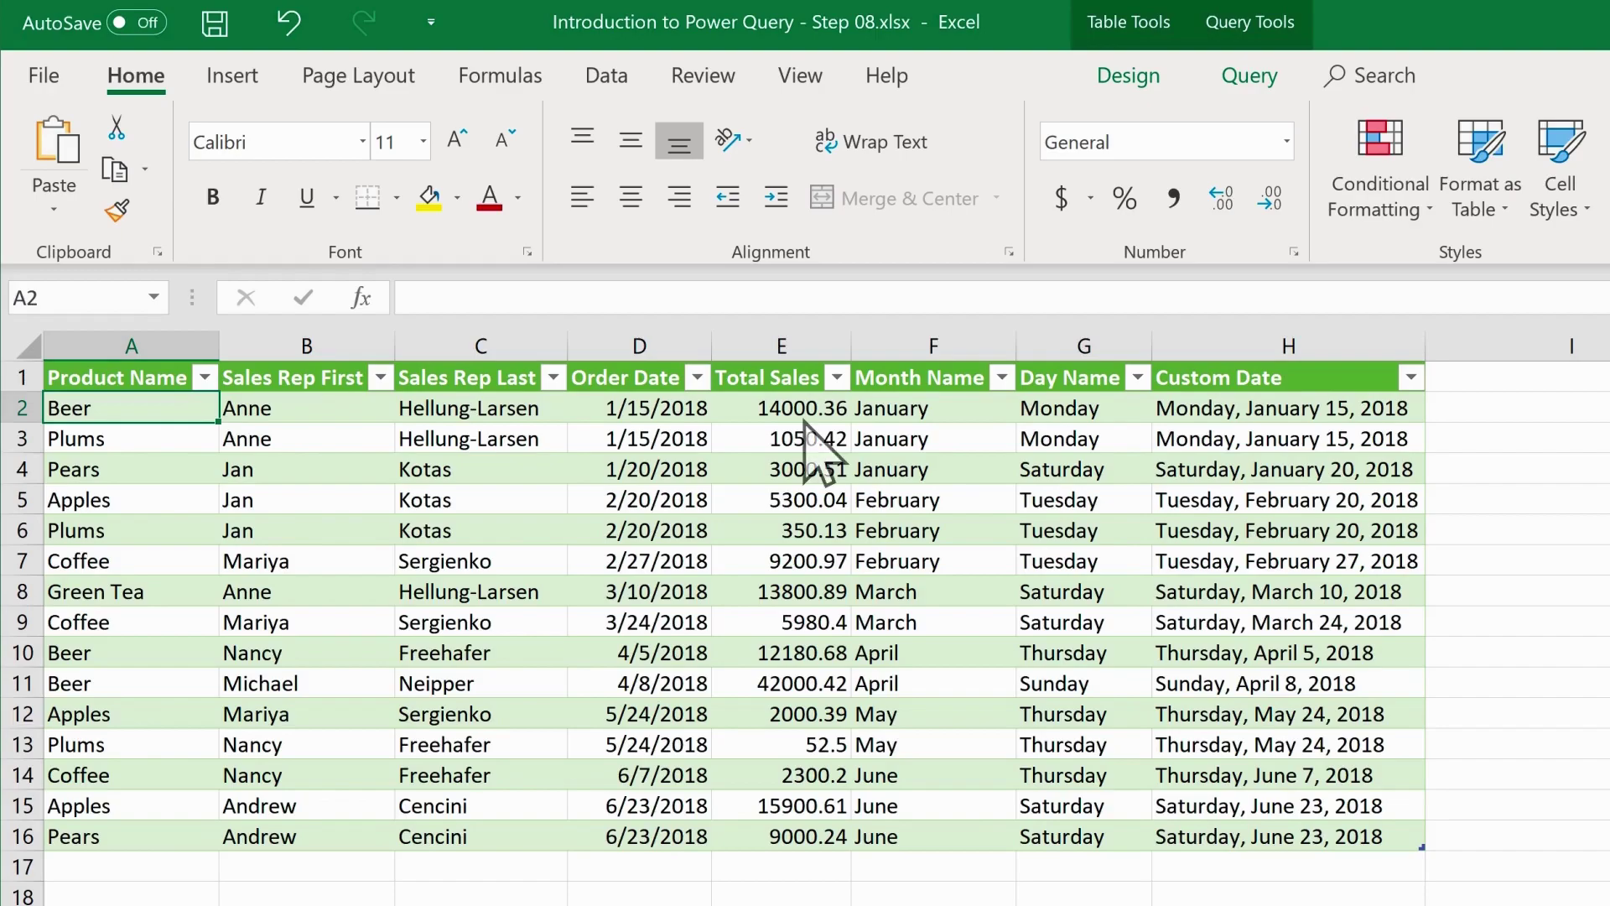
click(1250, 82)
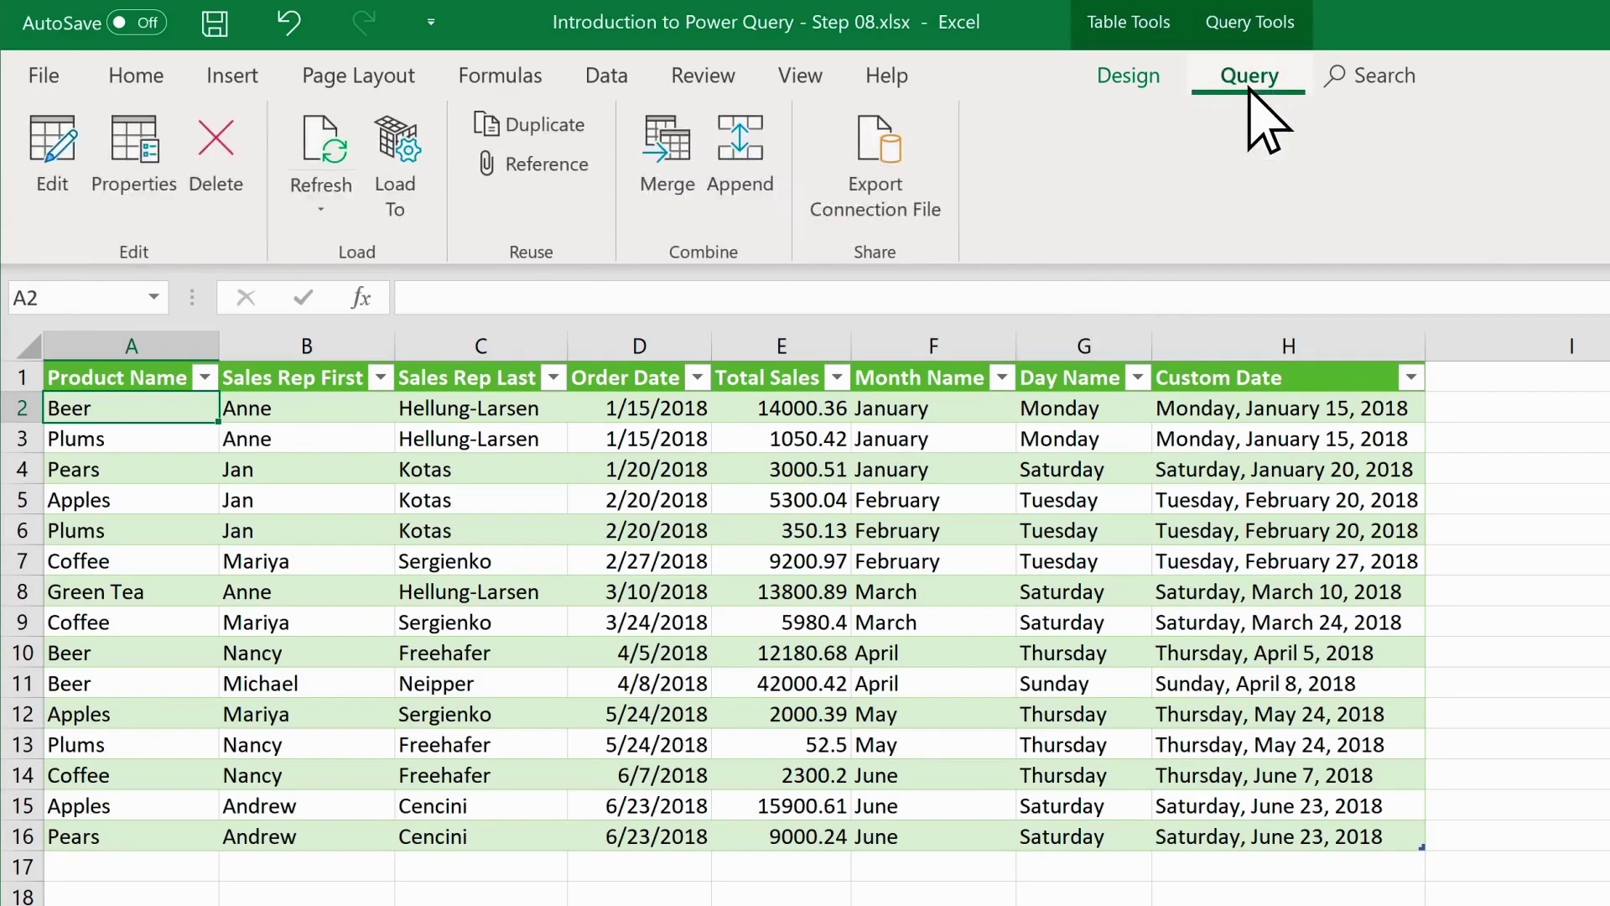
click(52, 178)
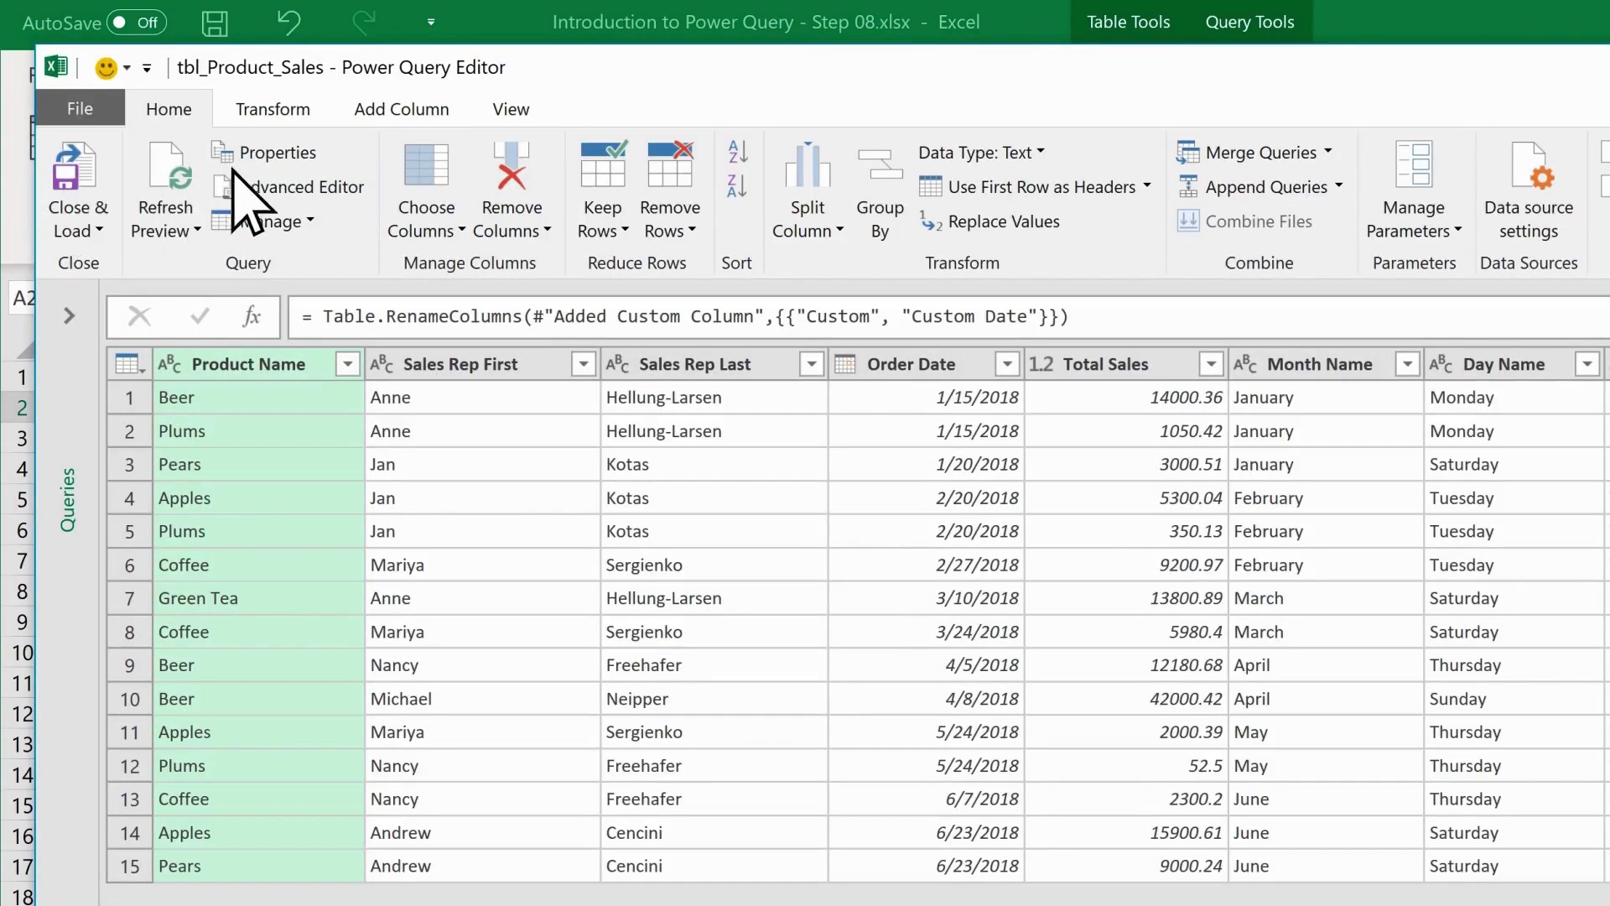
click(390, 122)
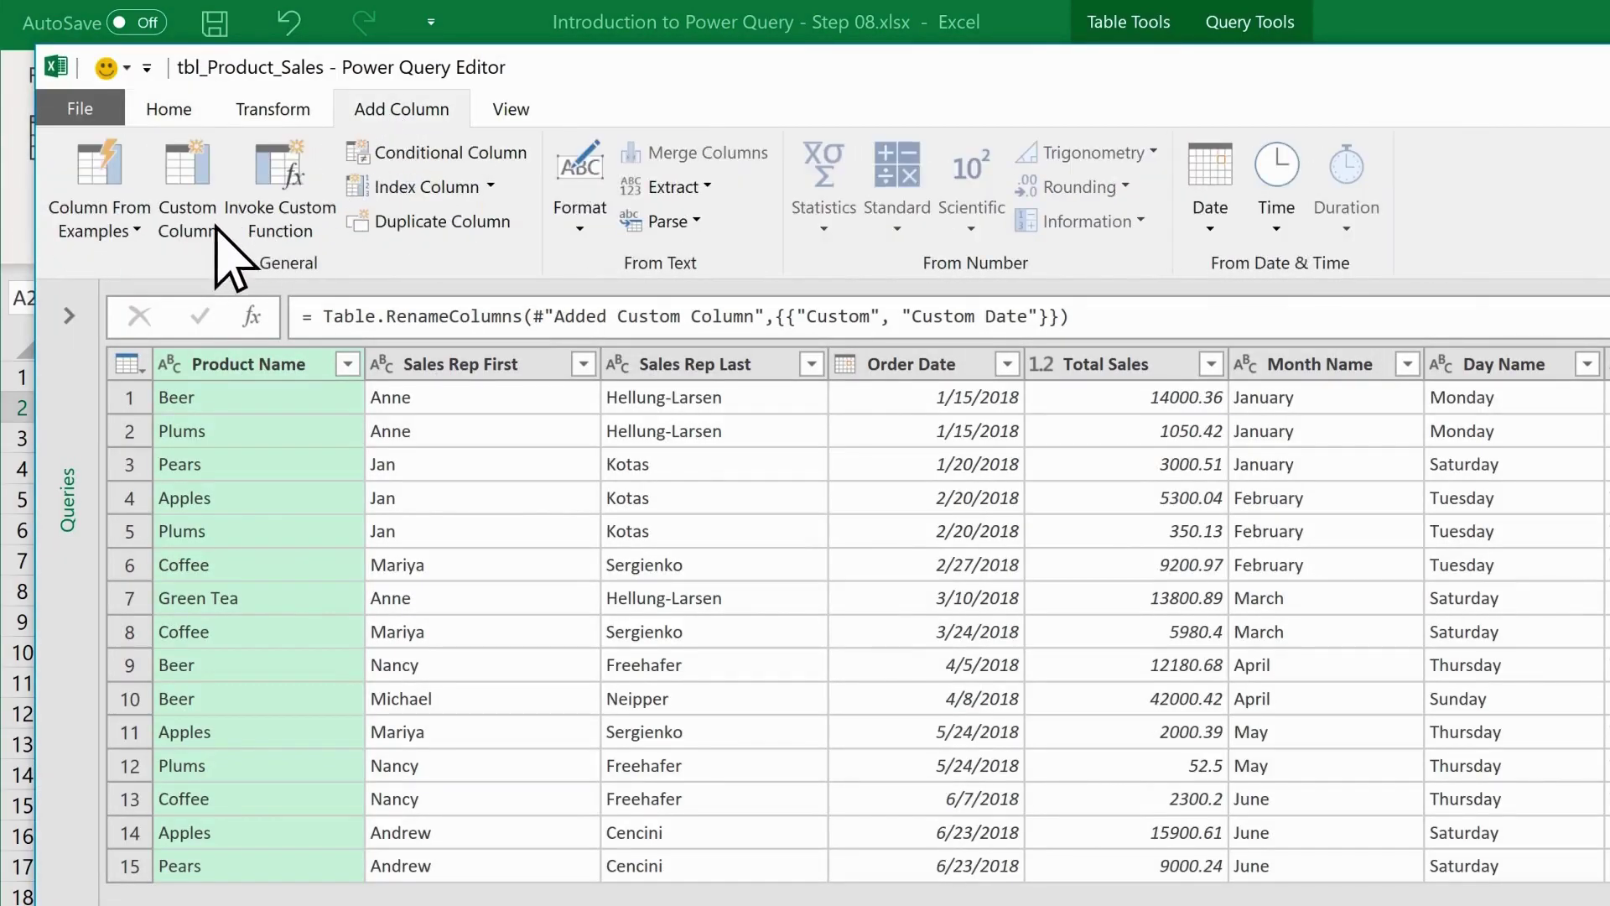
Add a custom column Bonus: if [Total Sales]>25000 then [Total Sales]*.025 else 0
click(185, 235)
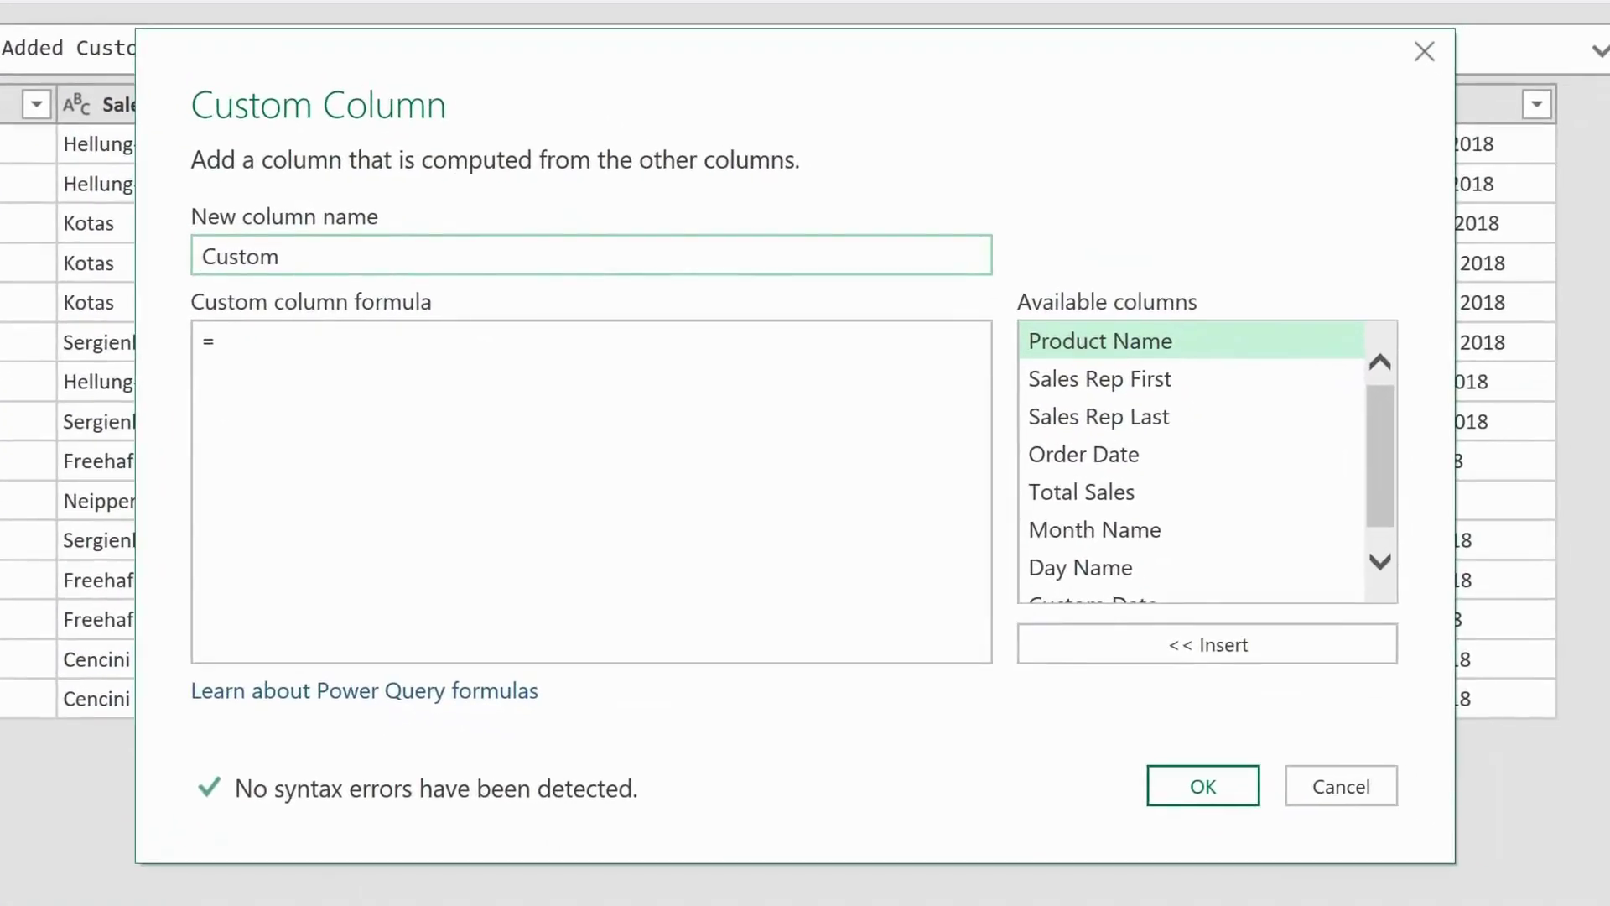
text(Bonus)
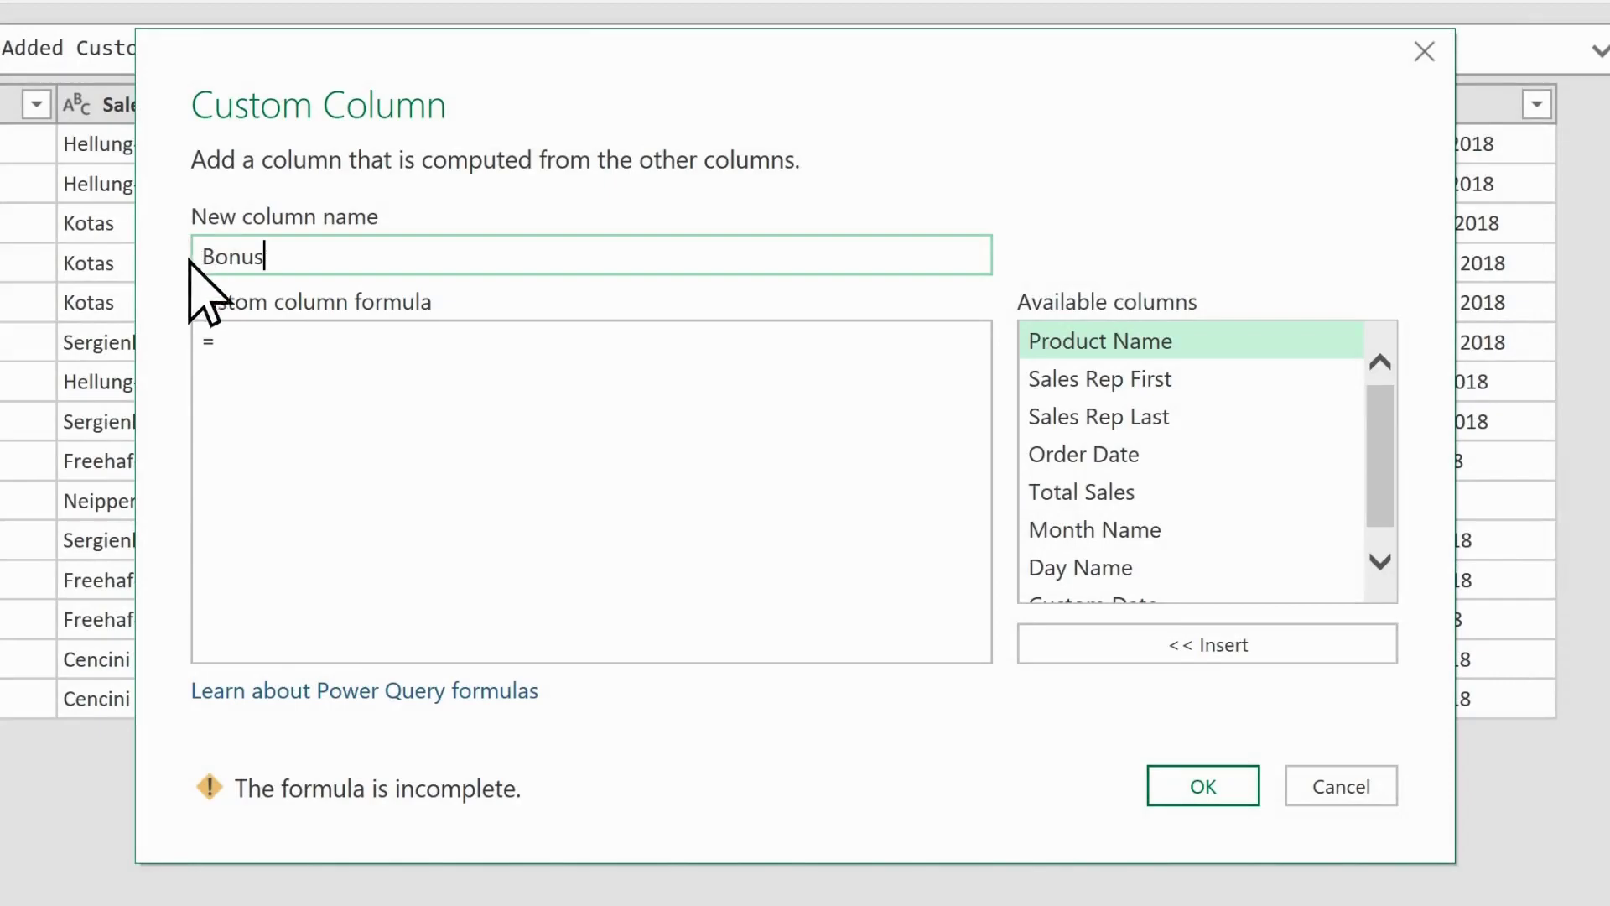
click(222, 344)
text(if)
double_click(1082, 492)
text(>250)
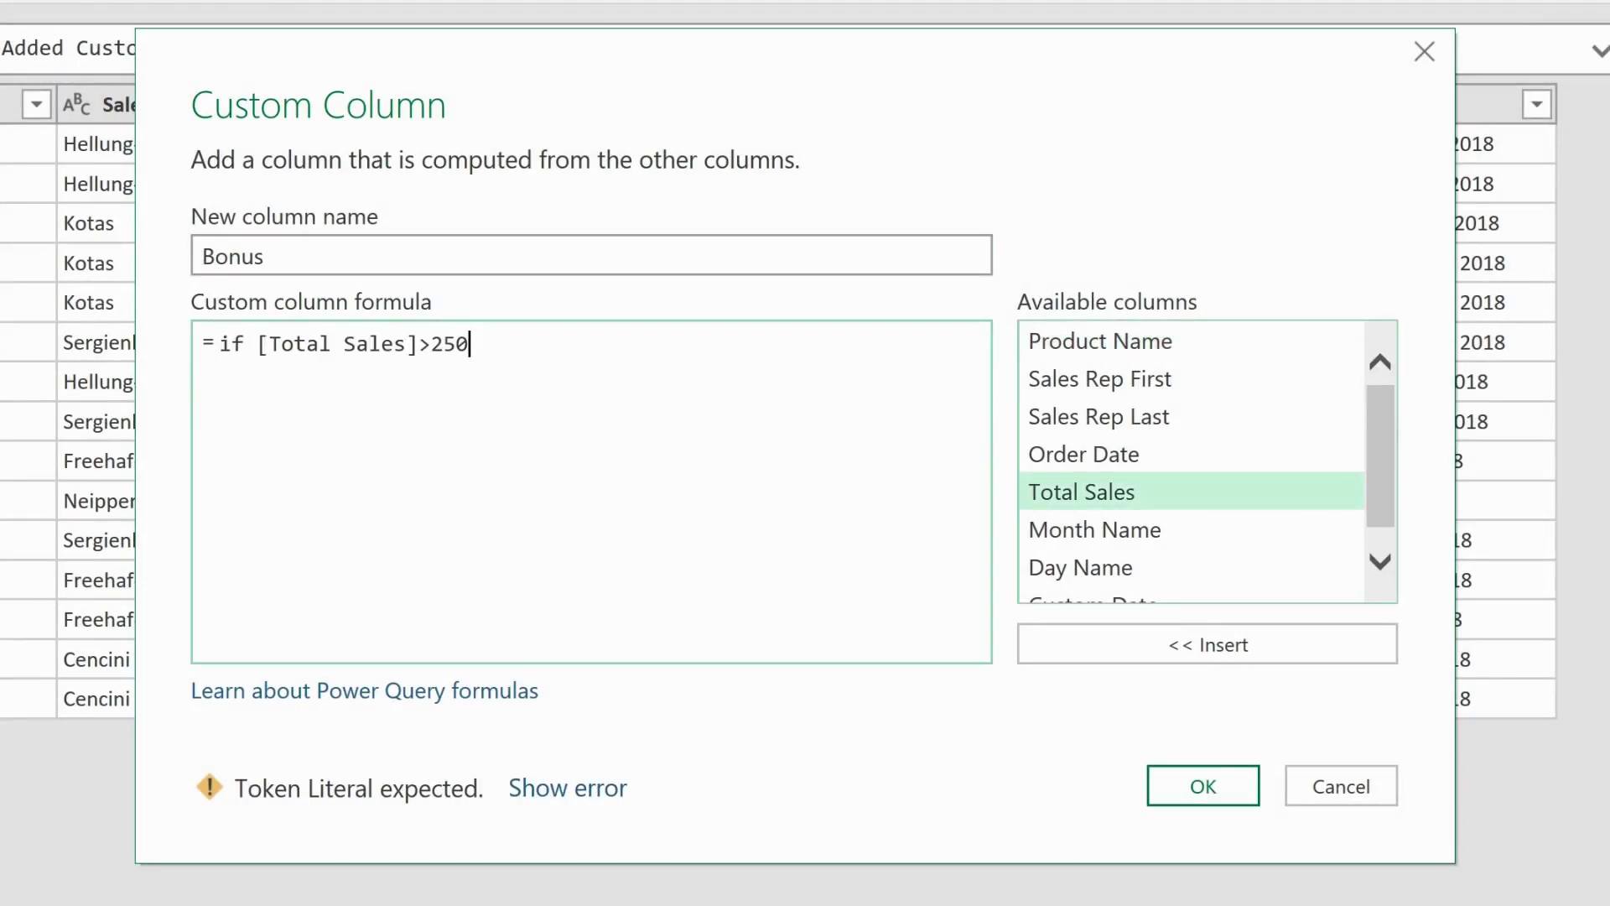
text(00 then)
double_click(1082, 492)
text(*.025 else )
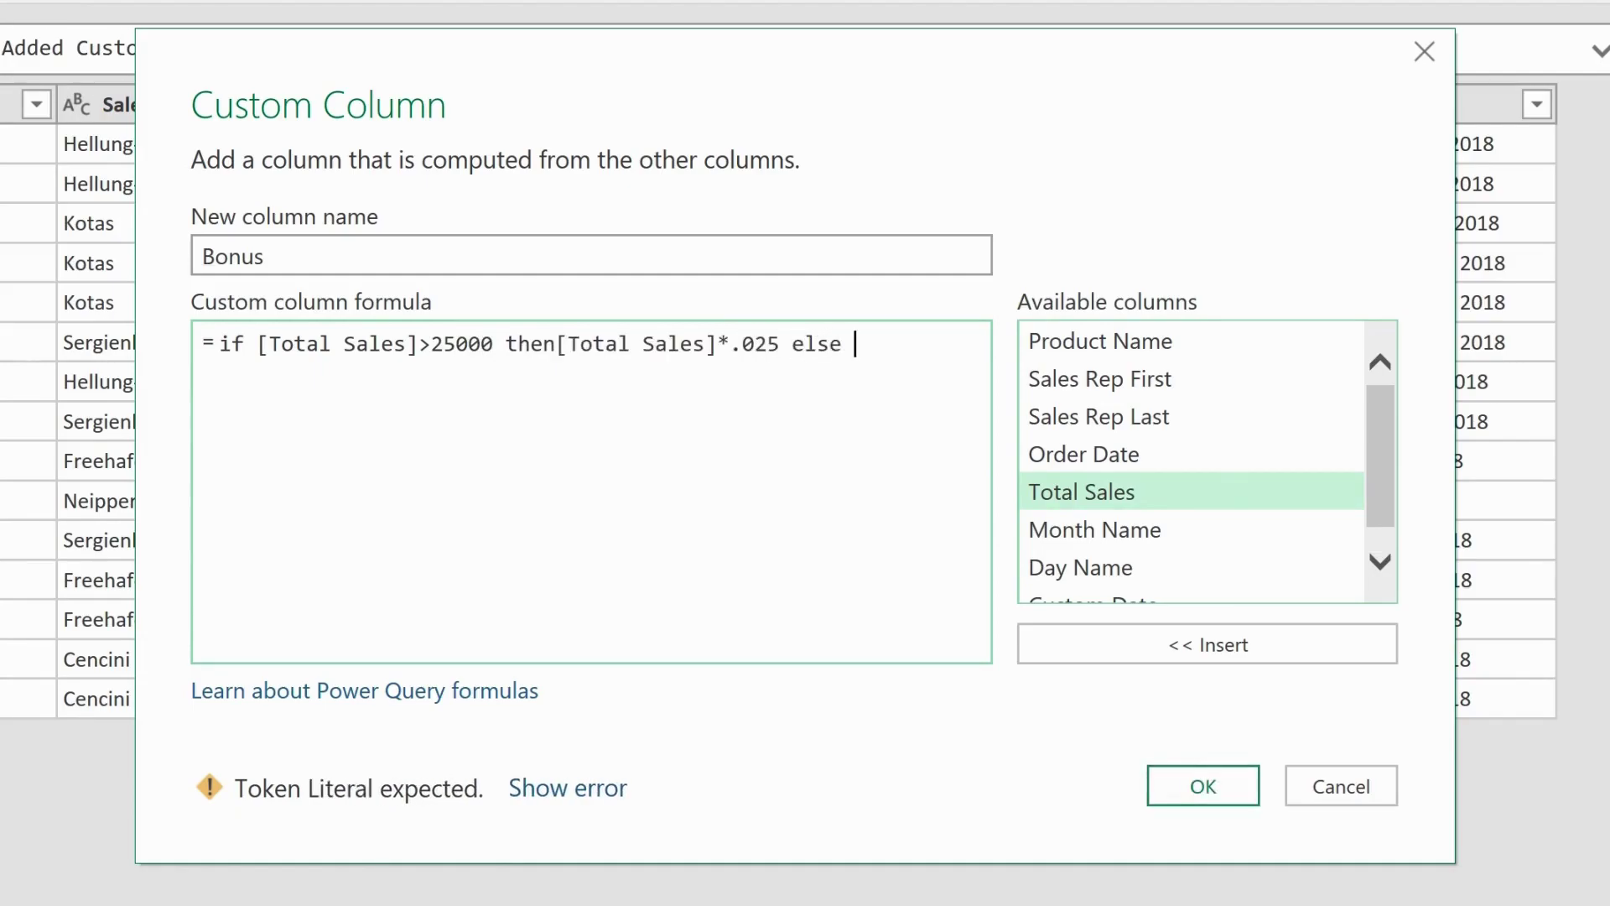
text(0)
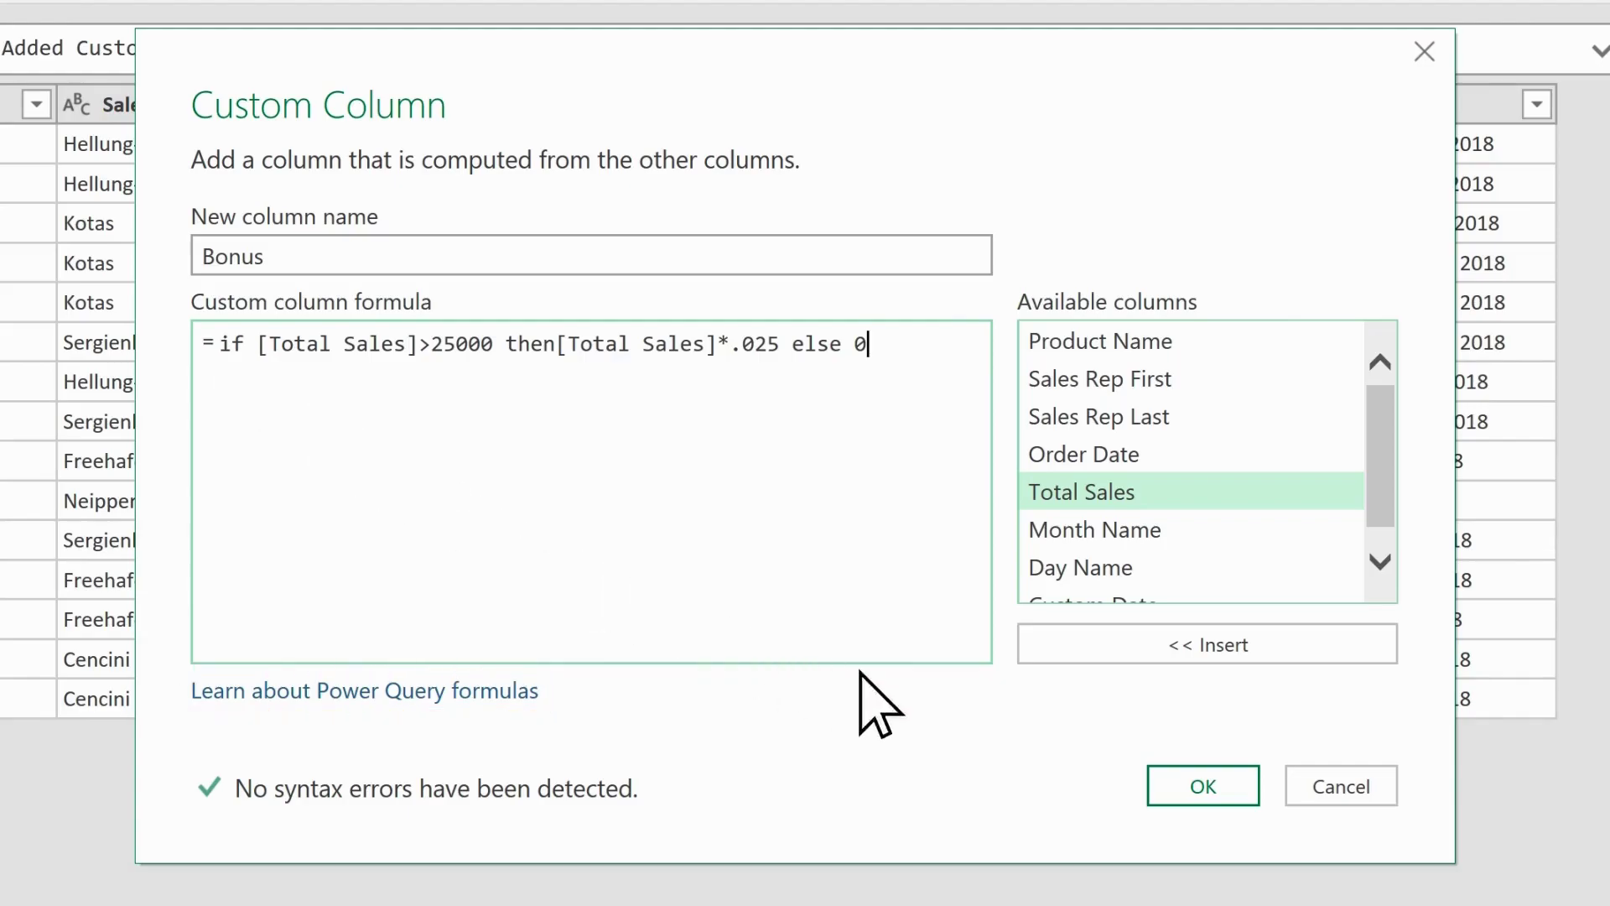
click(1223, 787)
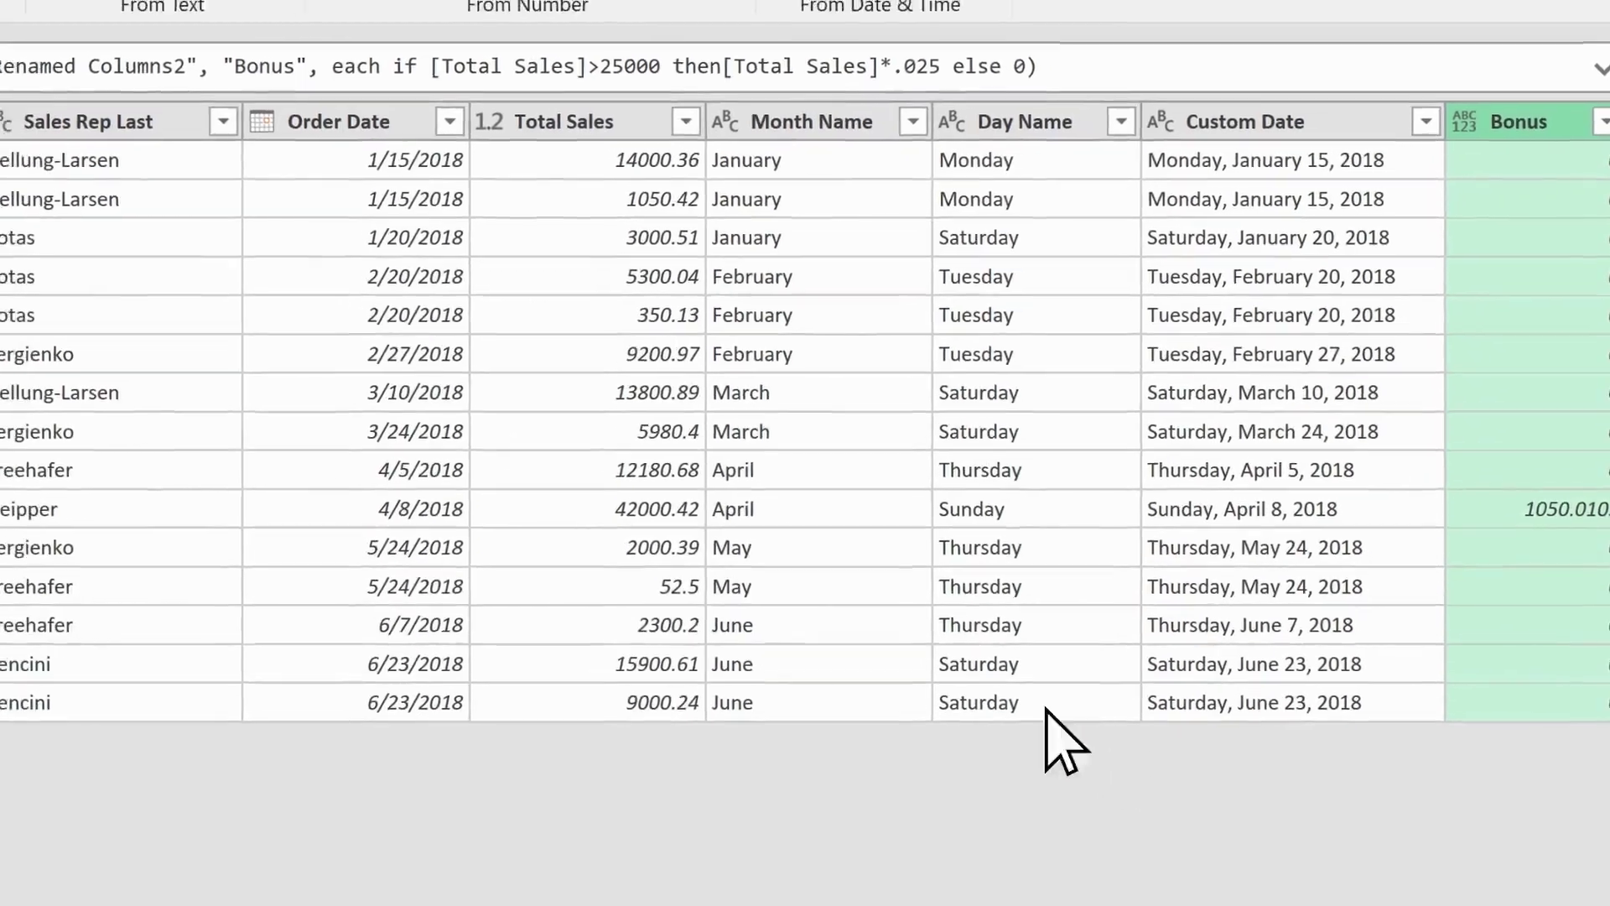
Close & Load the query so PQ Sales Data shows the Bonus column
click(143, 98)
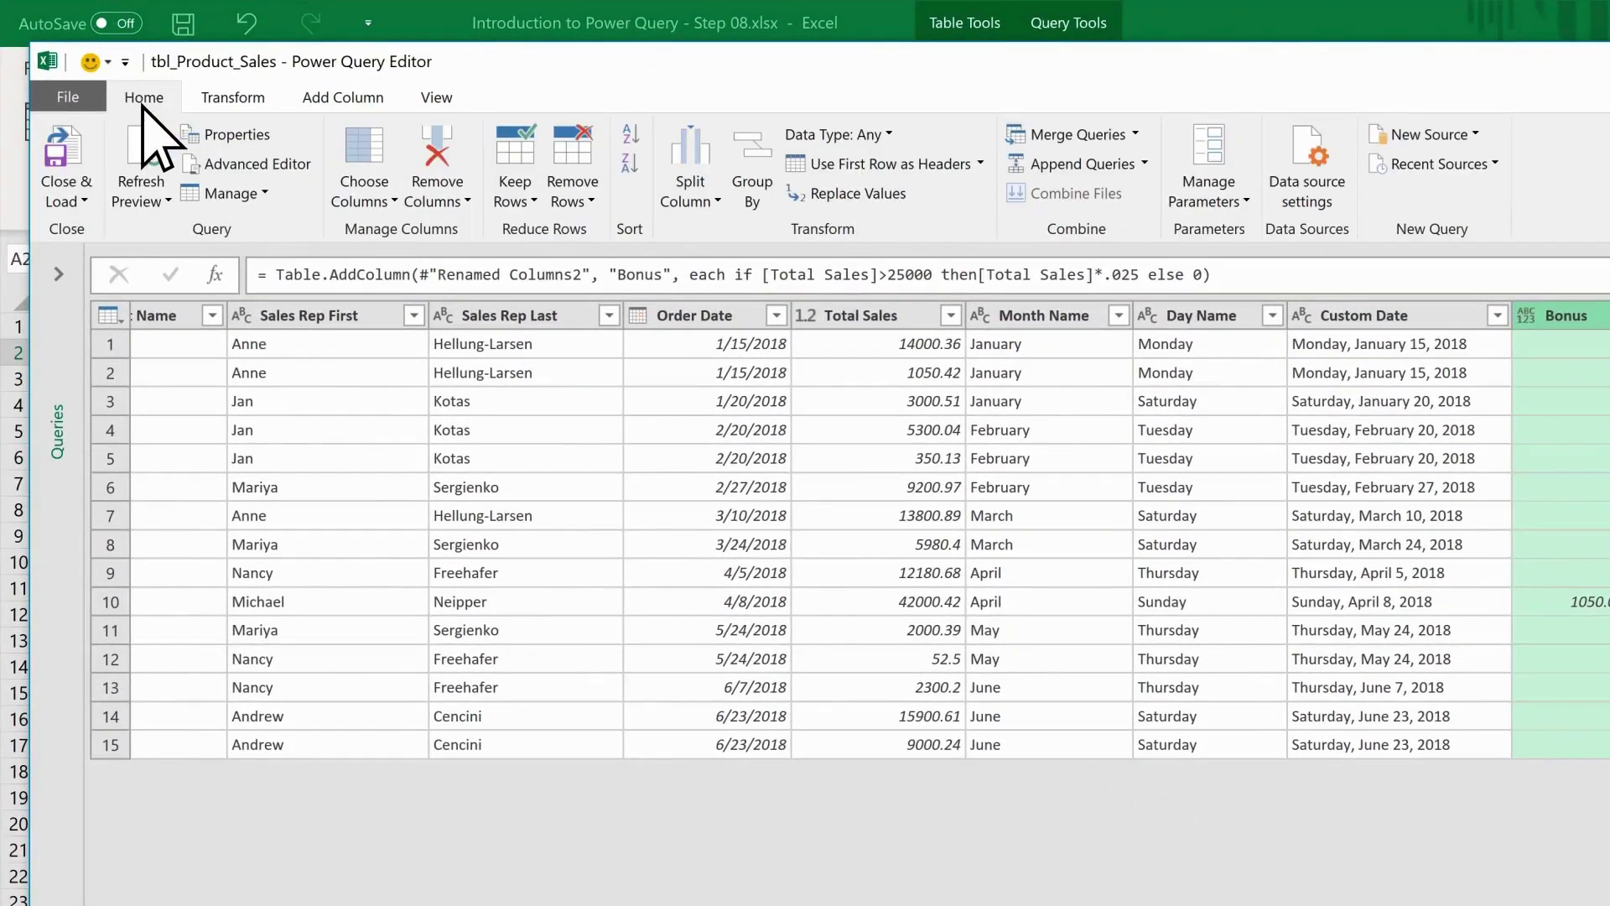
click(84, 153)
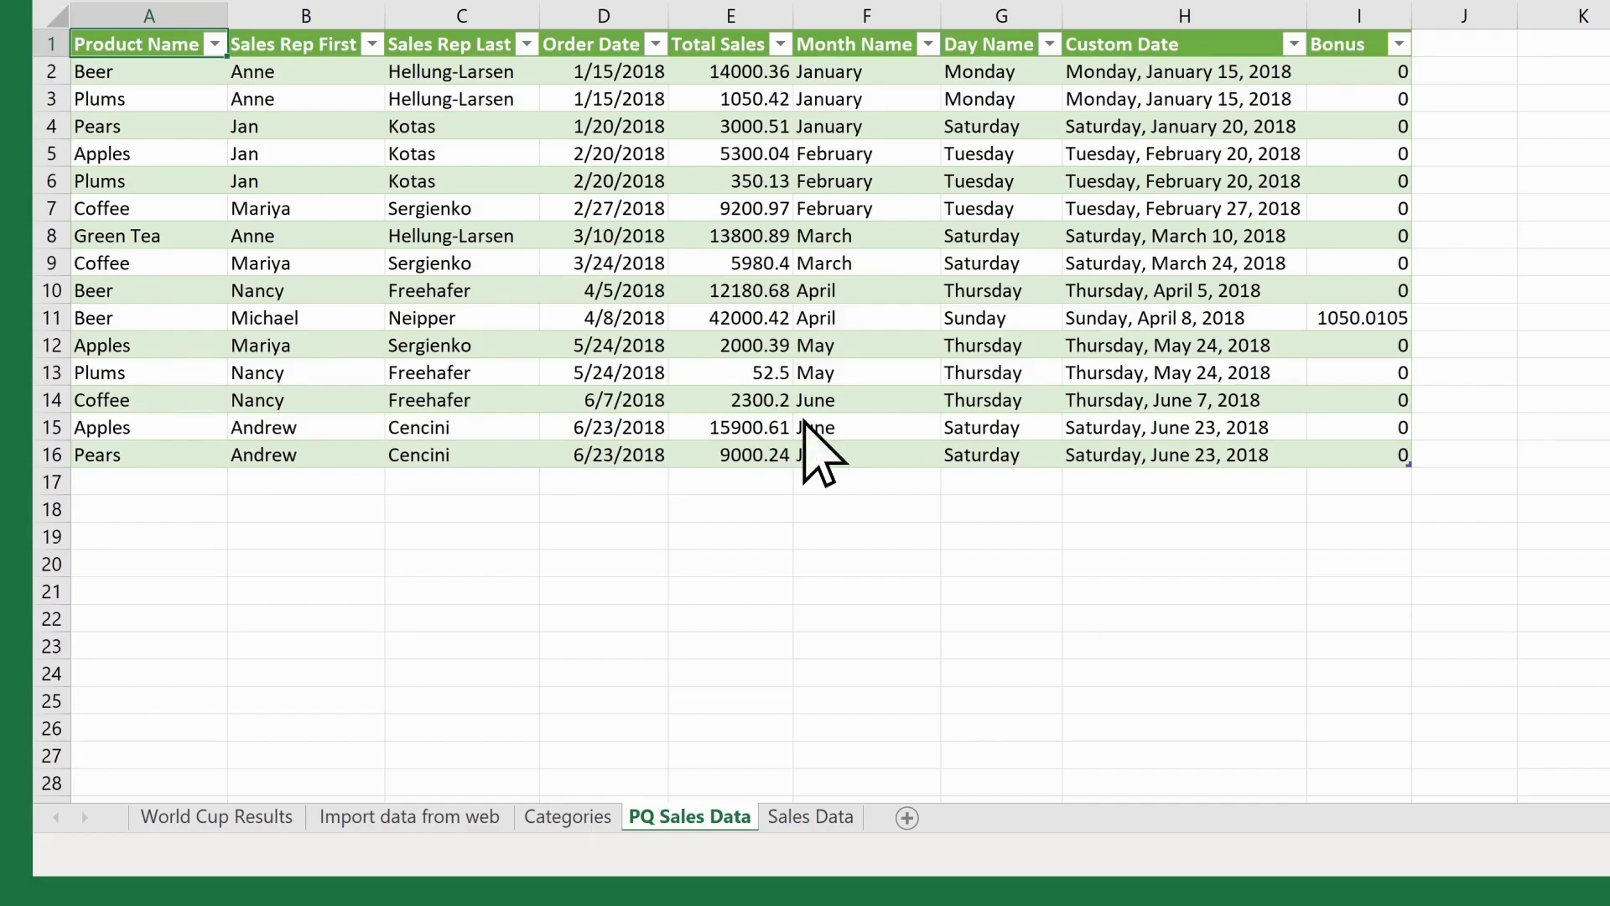
Load the Categories sheet's table through Power Query From Table/Range onto a new sheet
click(587, 820)
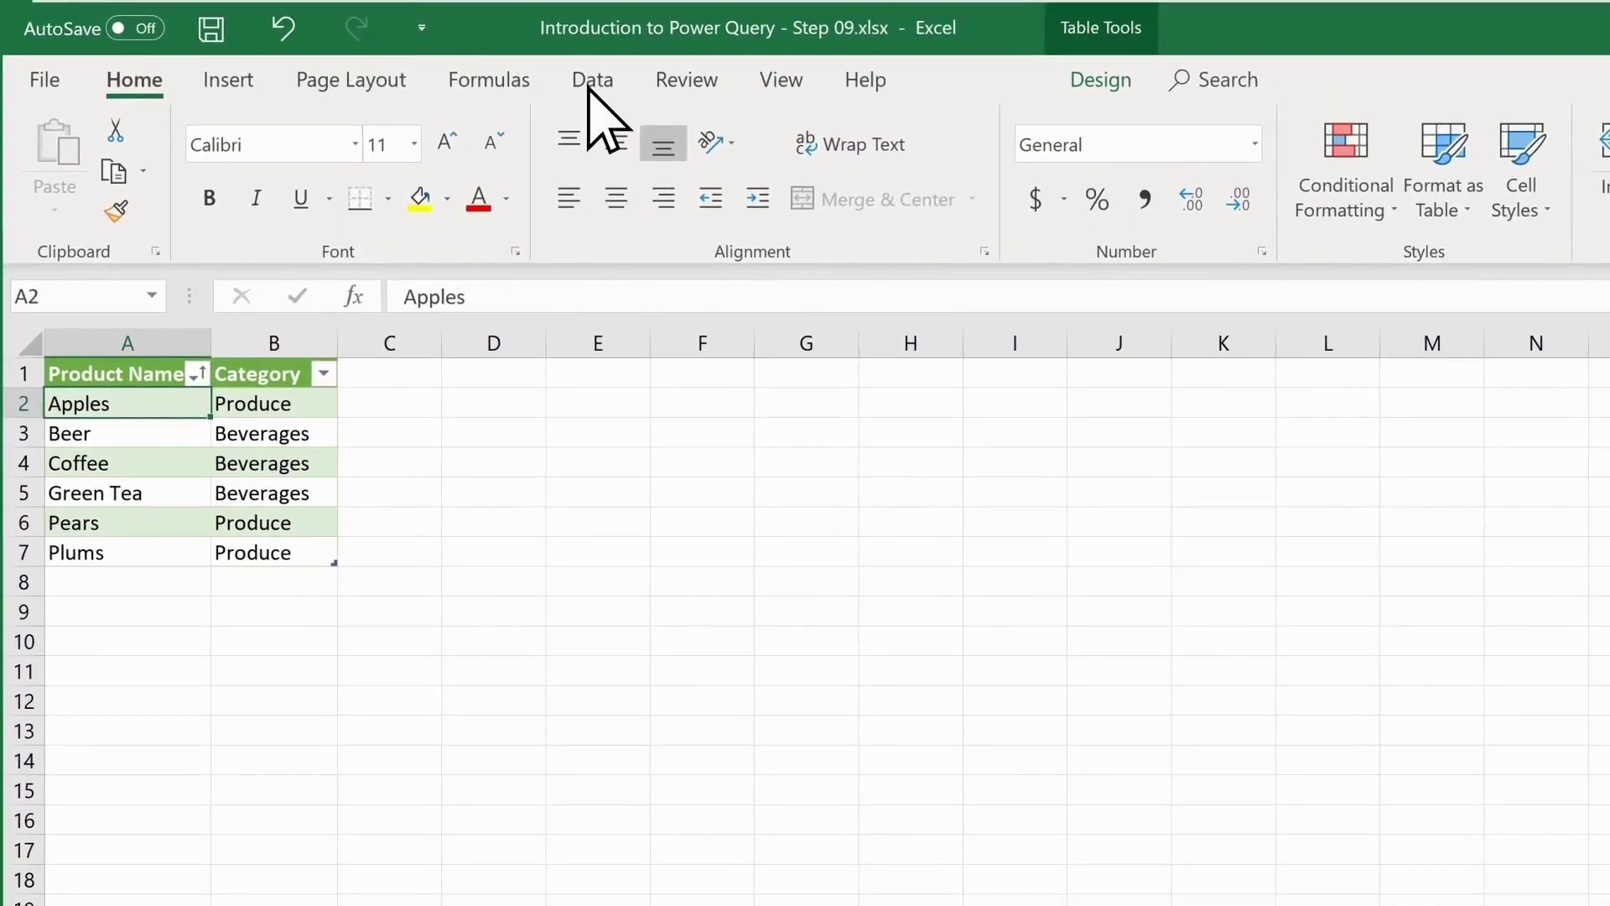
click(591, 81)
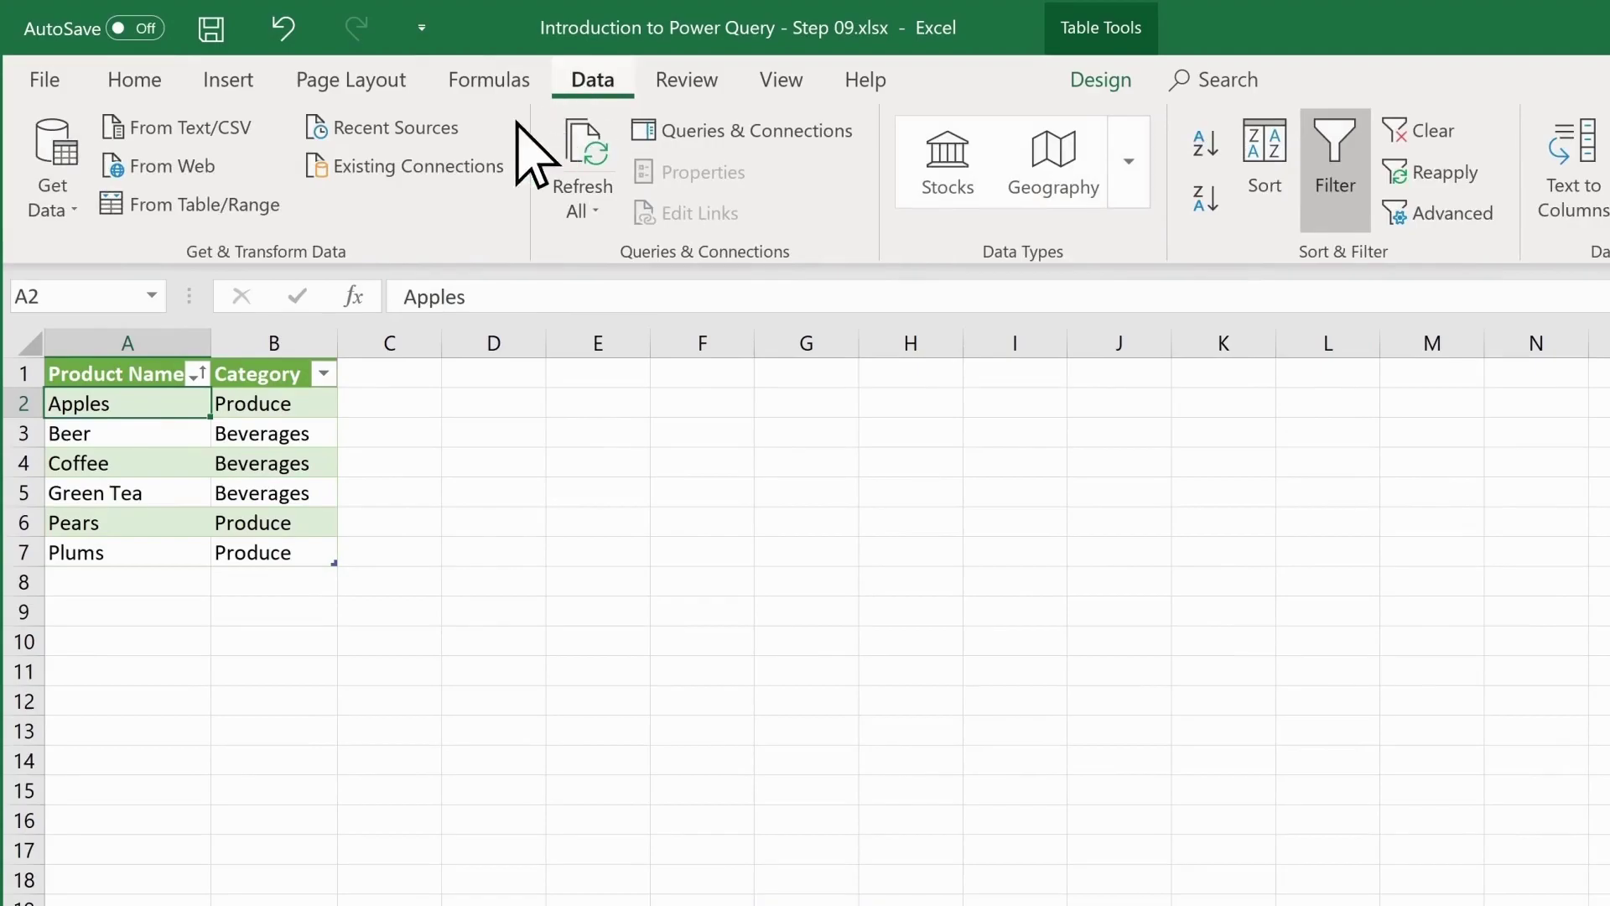
click(180, 204)
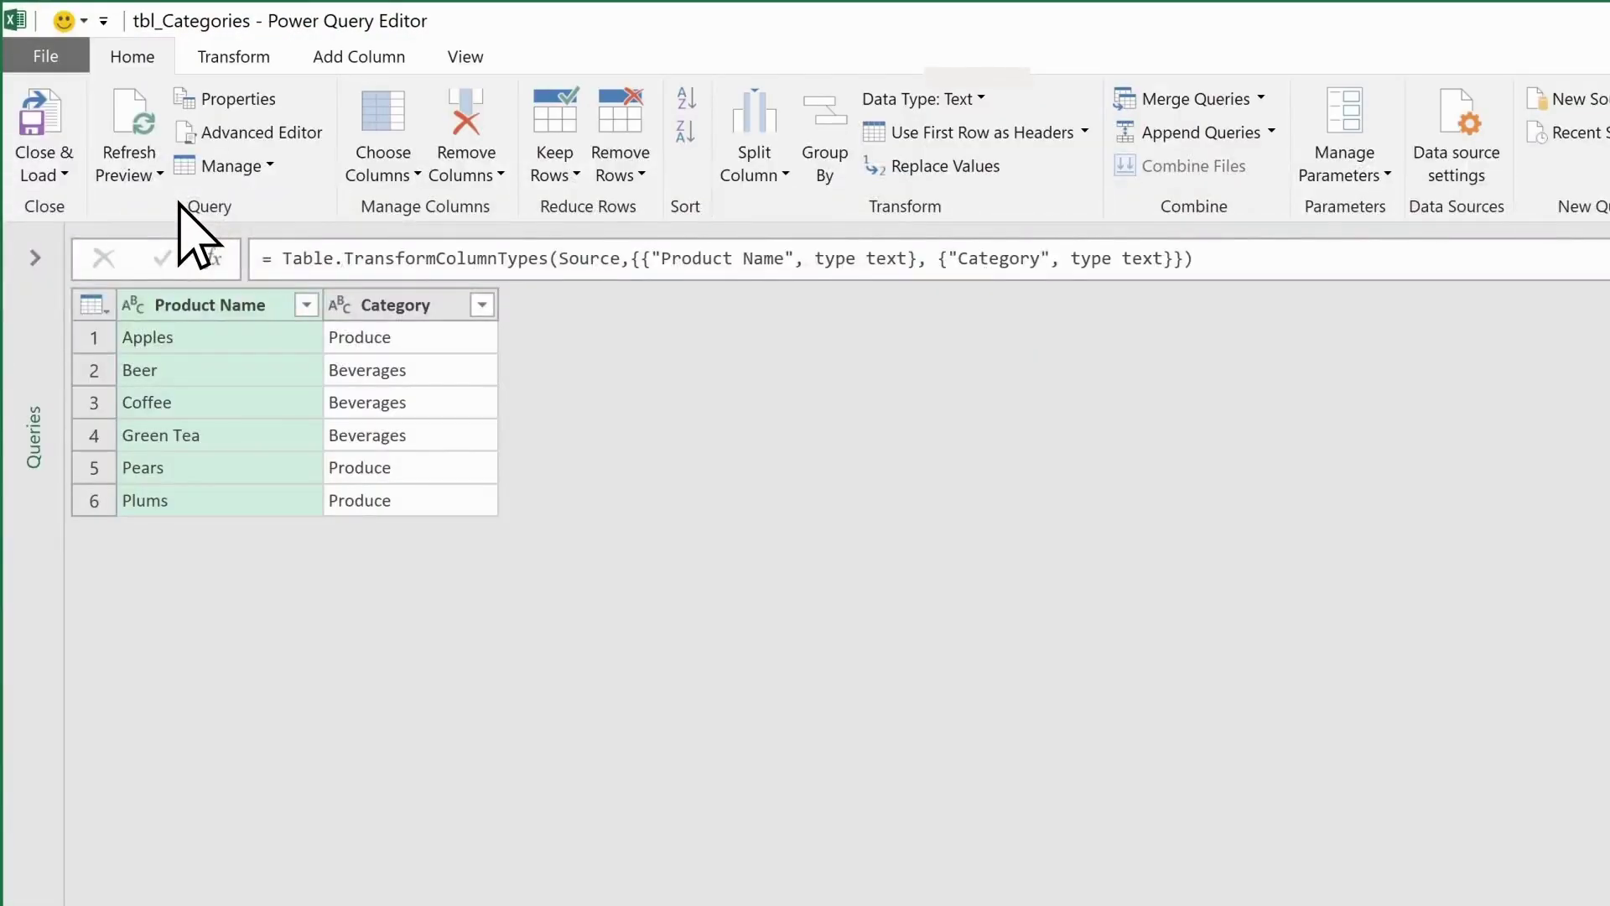
click(53, 99)
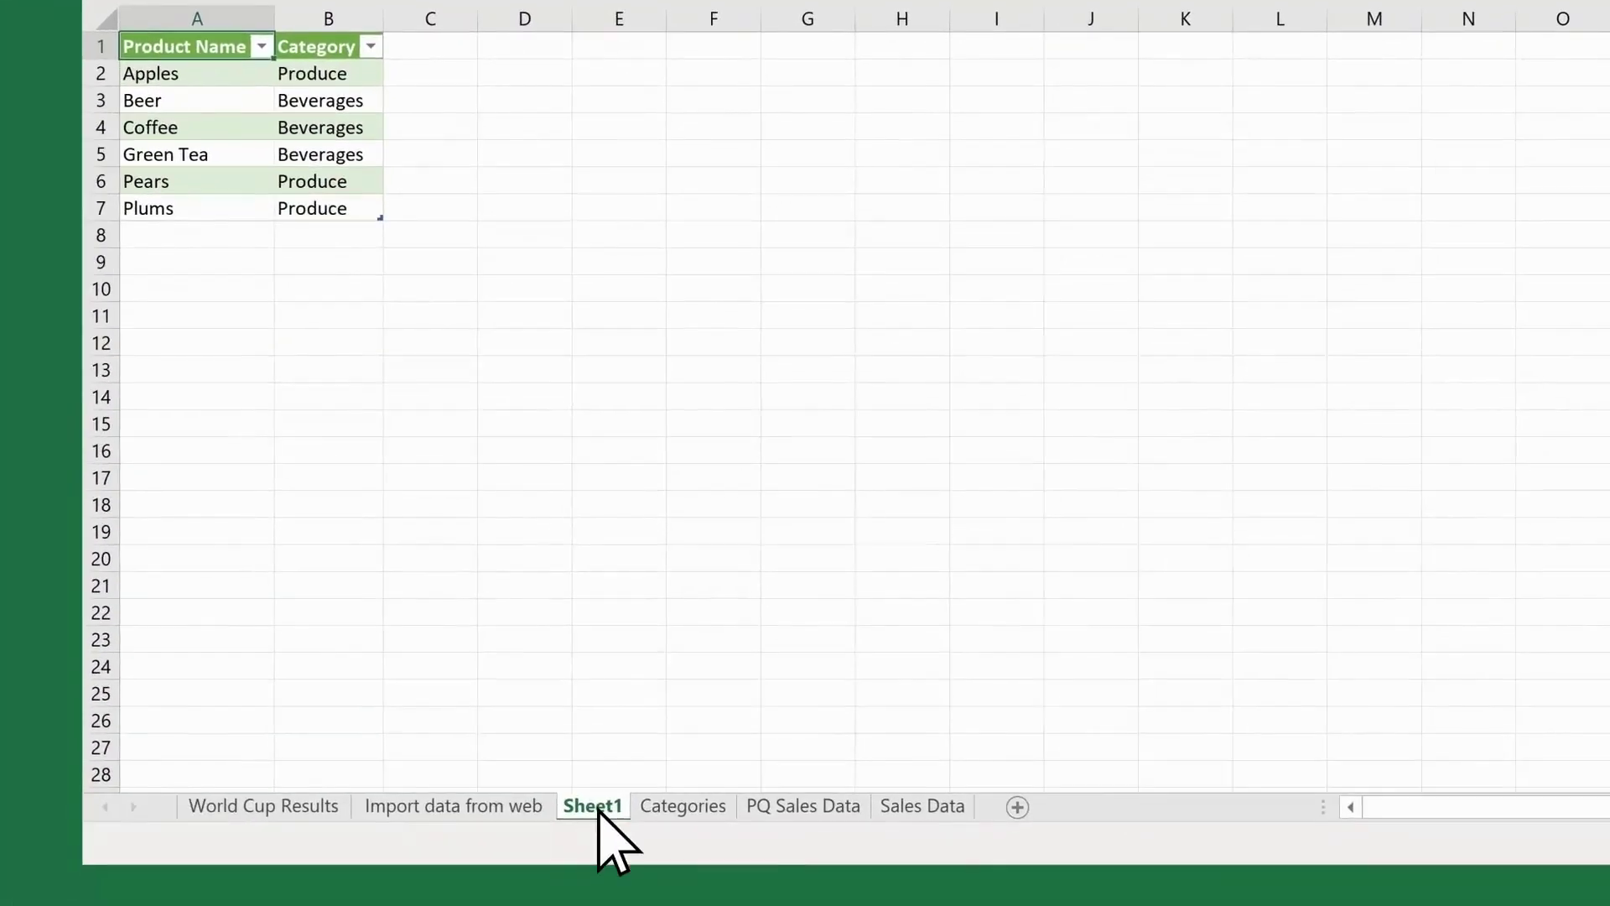
Rename the new sheet 'PQ Categories' and return to PQ Sales Data
double_click(590, 807)
text(PQ Categories)
key(Return)
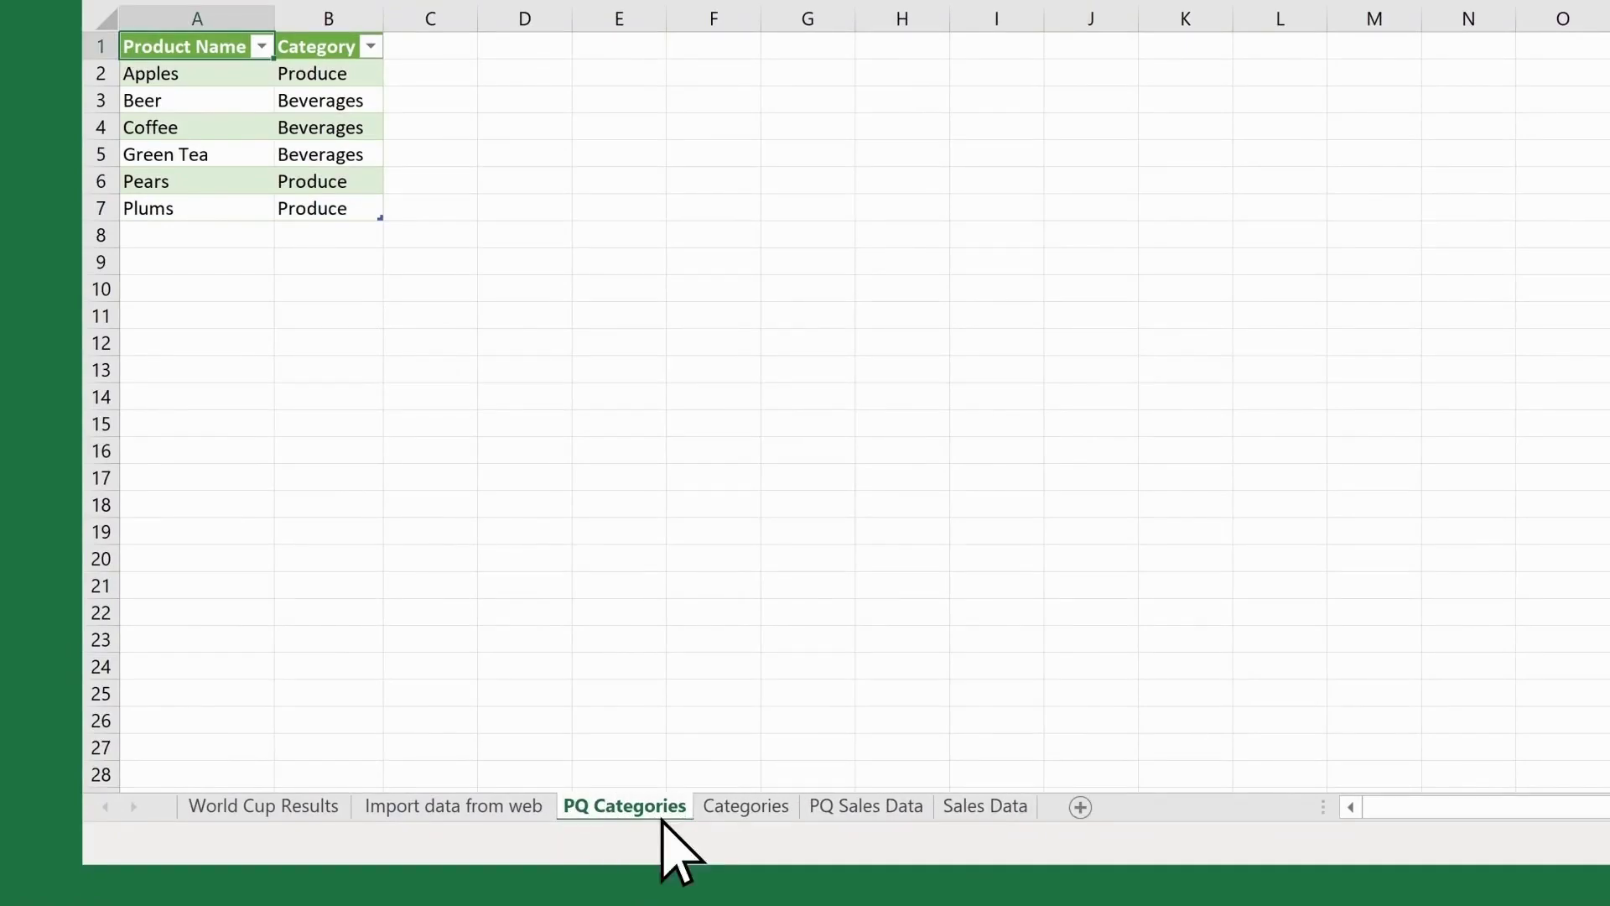
click(880, 807)
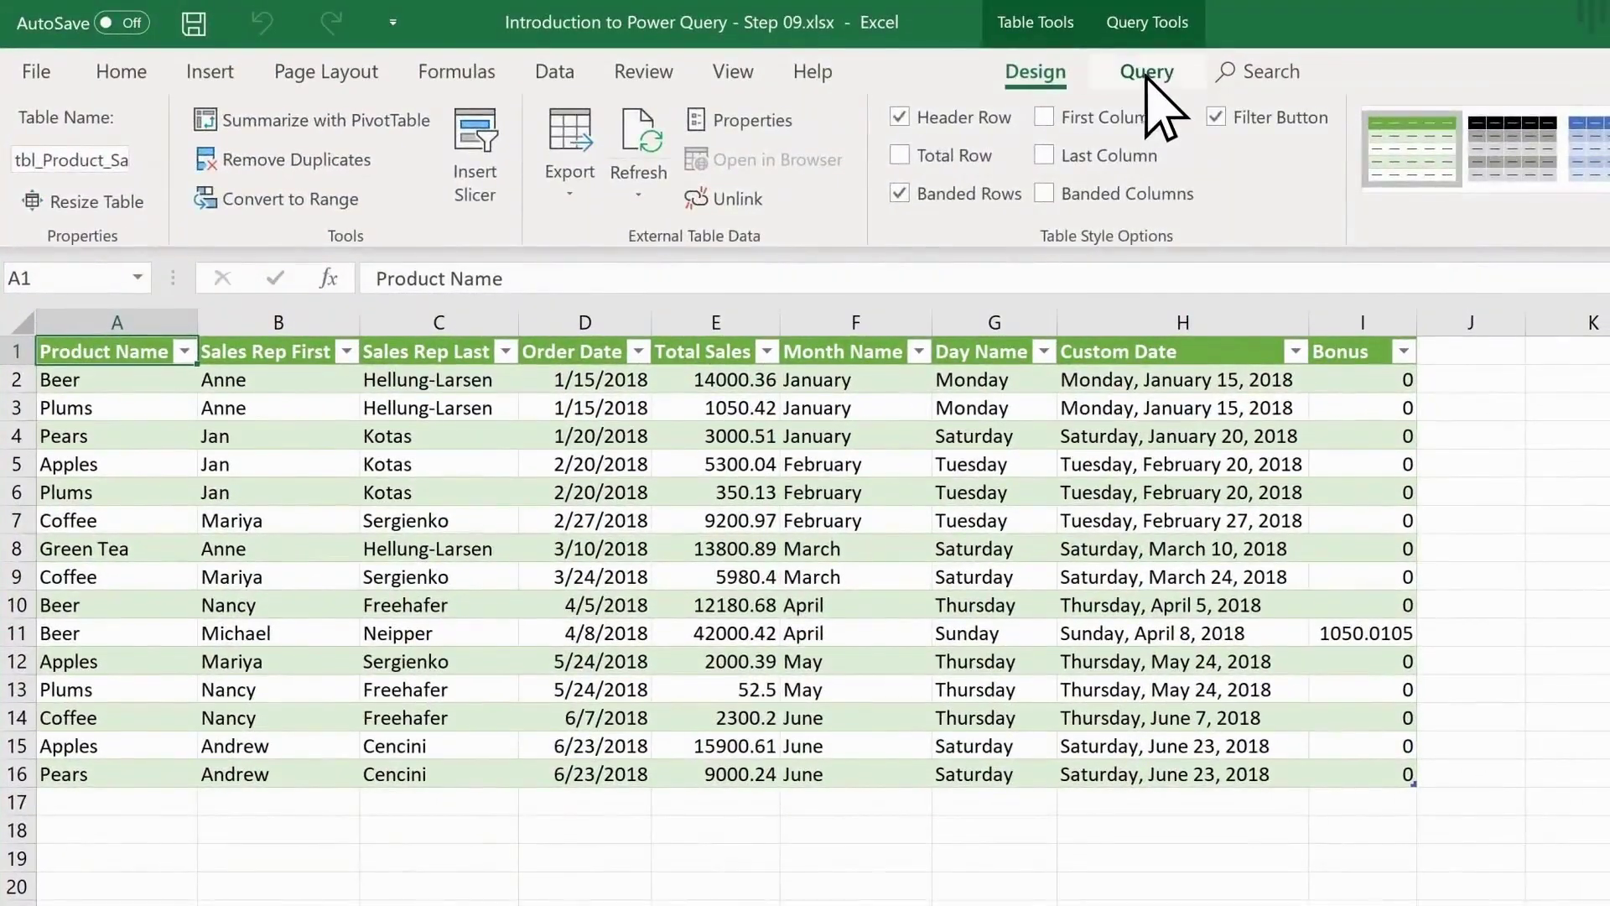
Reopen the tbl_Product_Sales query in Power Query Editor and show its merge options
click(1143, 73)
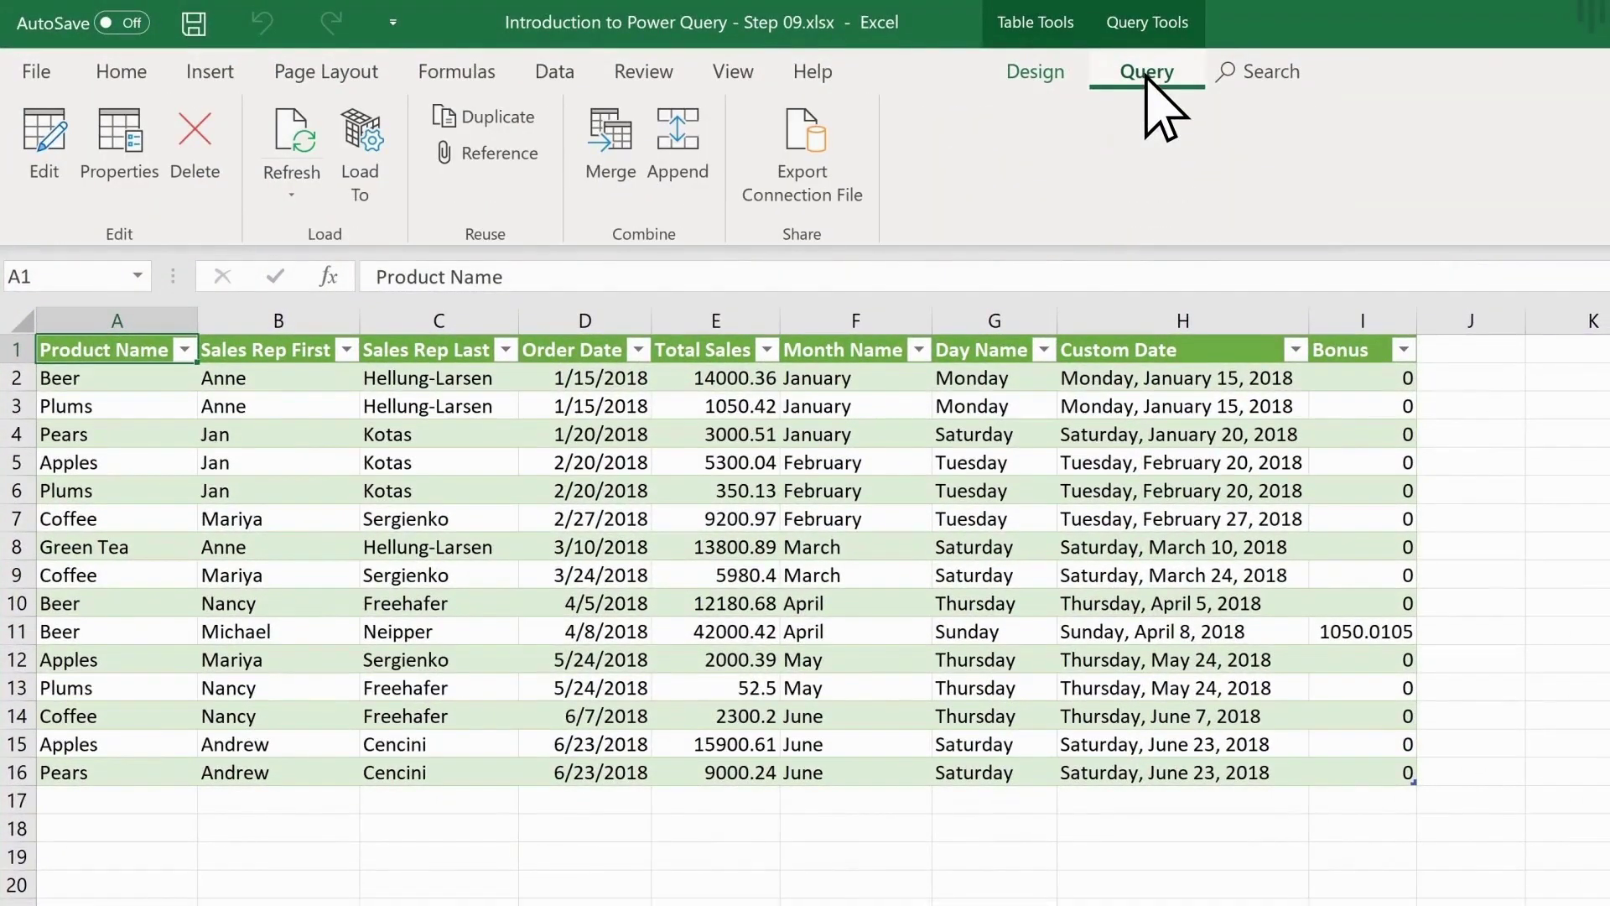
click(44, 174)
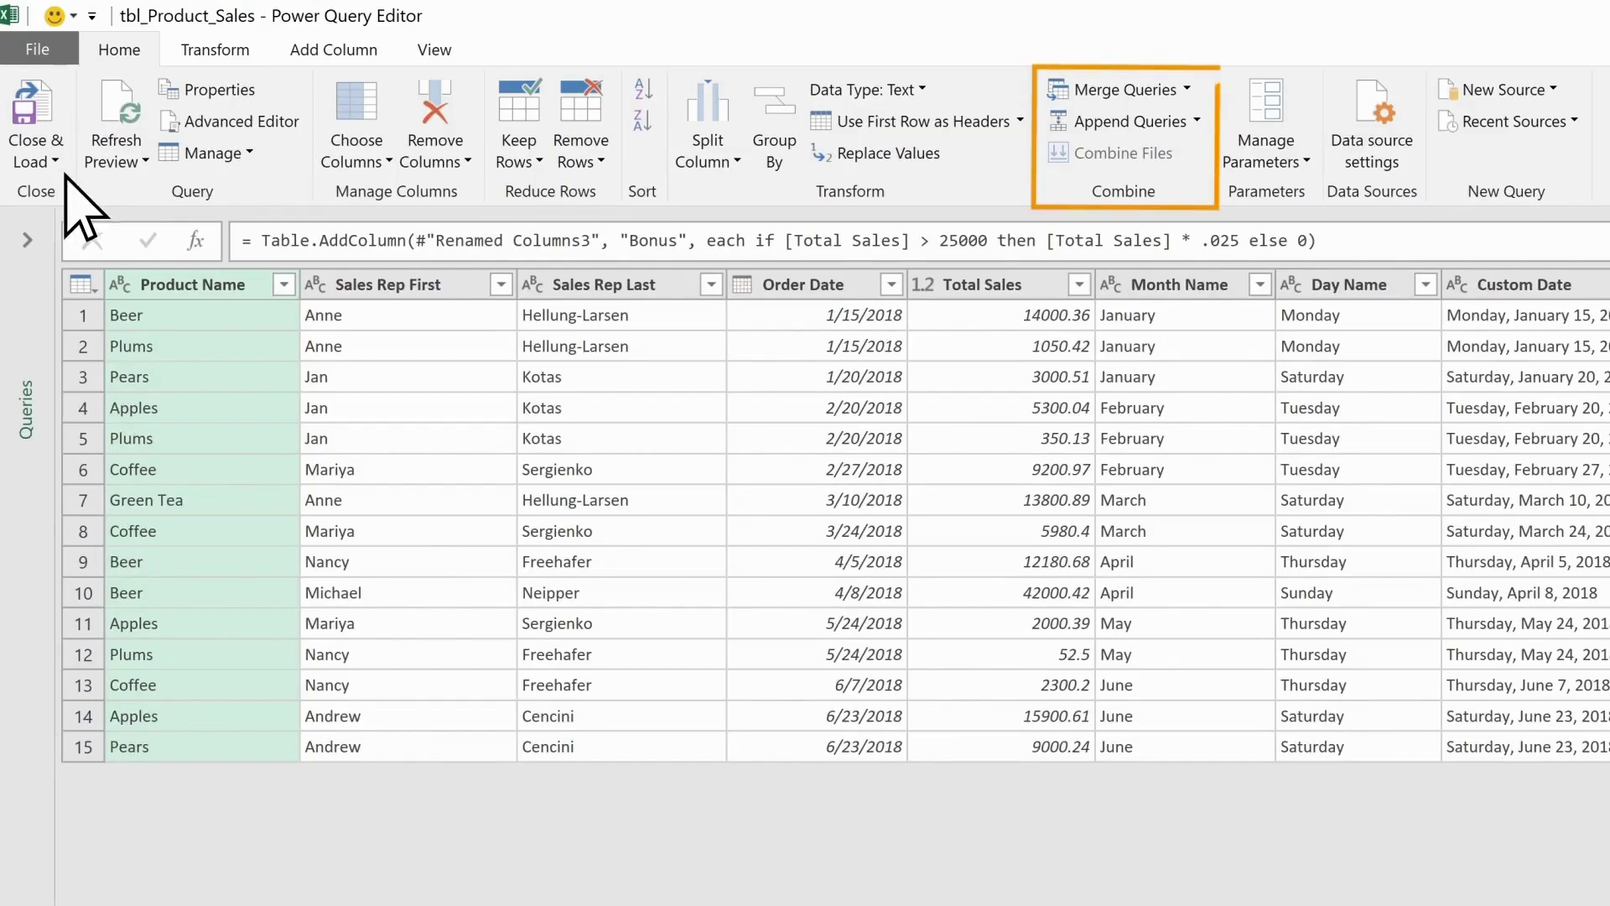
click(1185, 89)
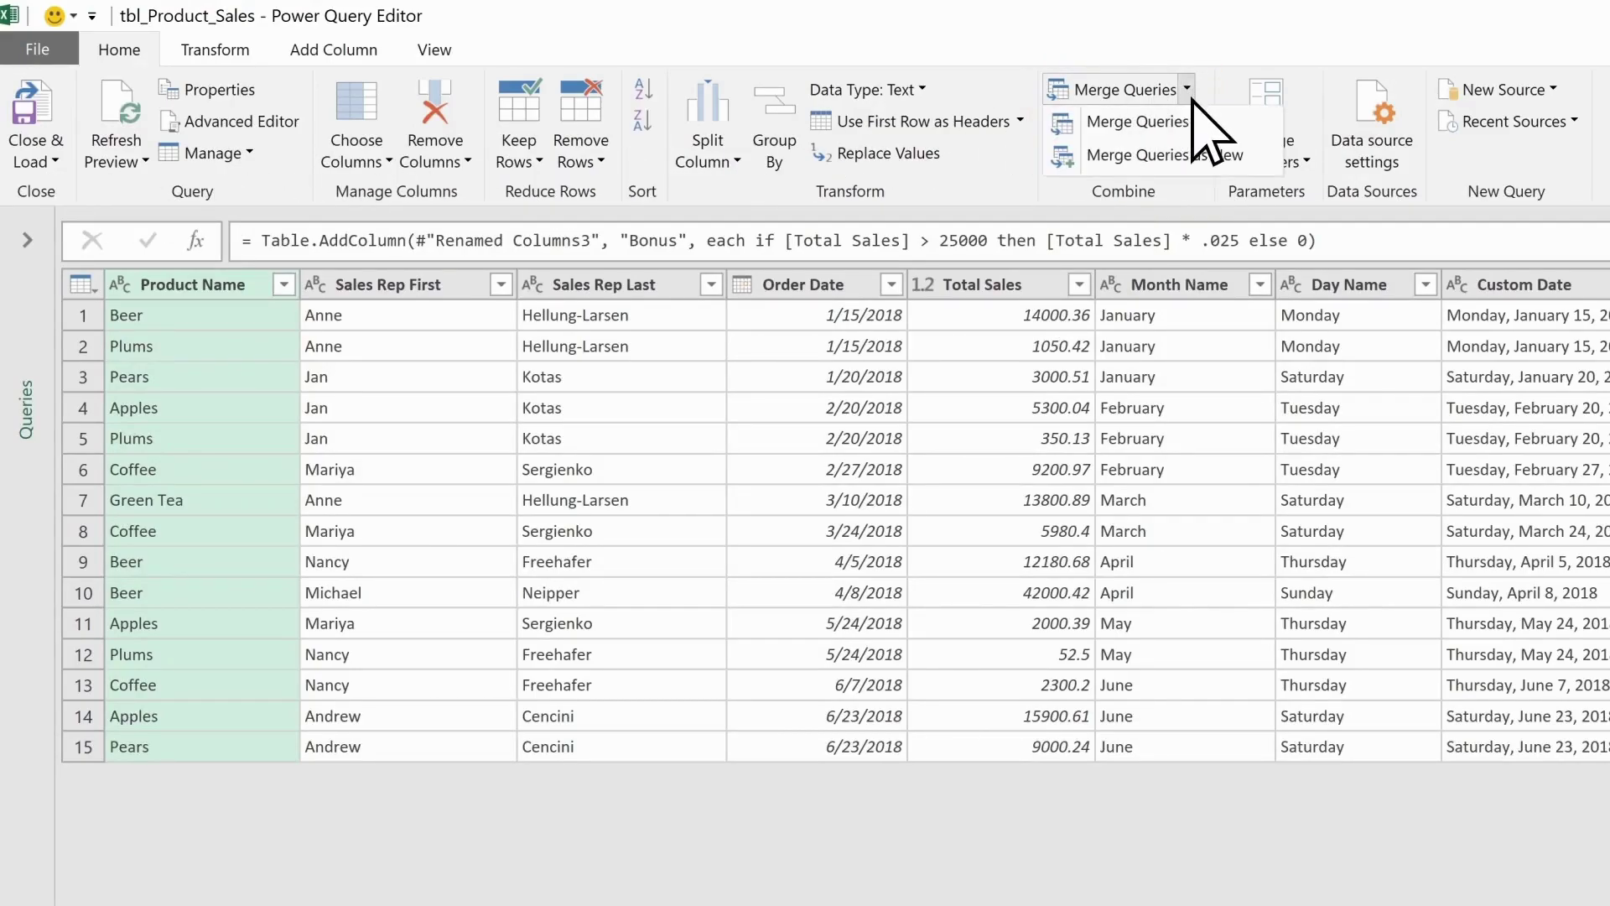
Merge tbl_Product_Sales with tbl_Categories on Product Name into a new left outer query
click(1248, 155)
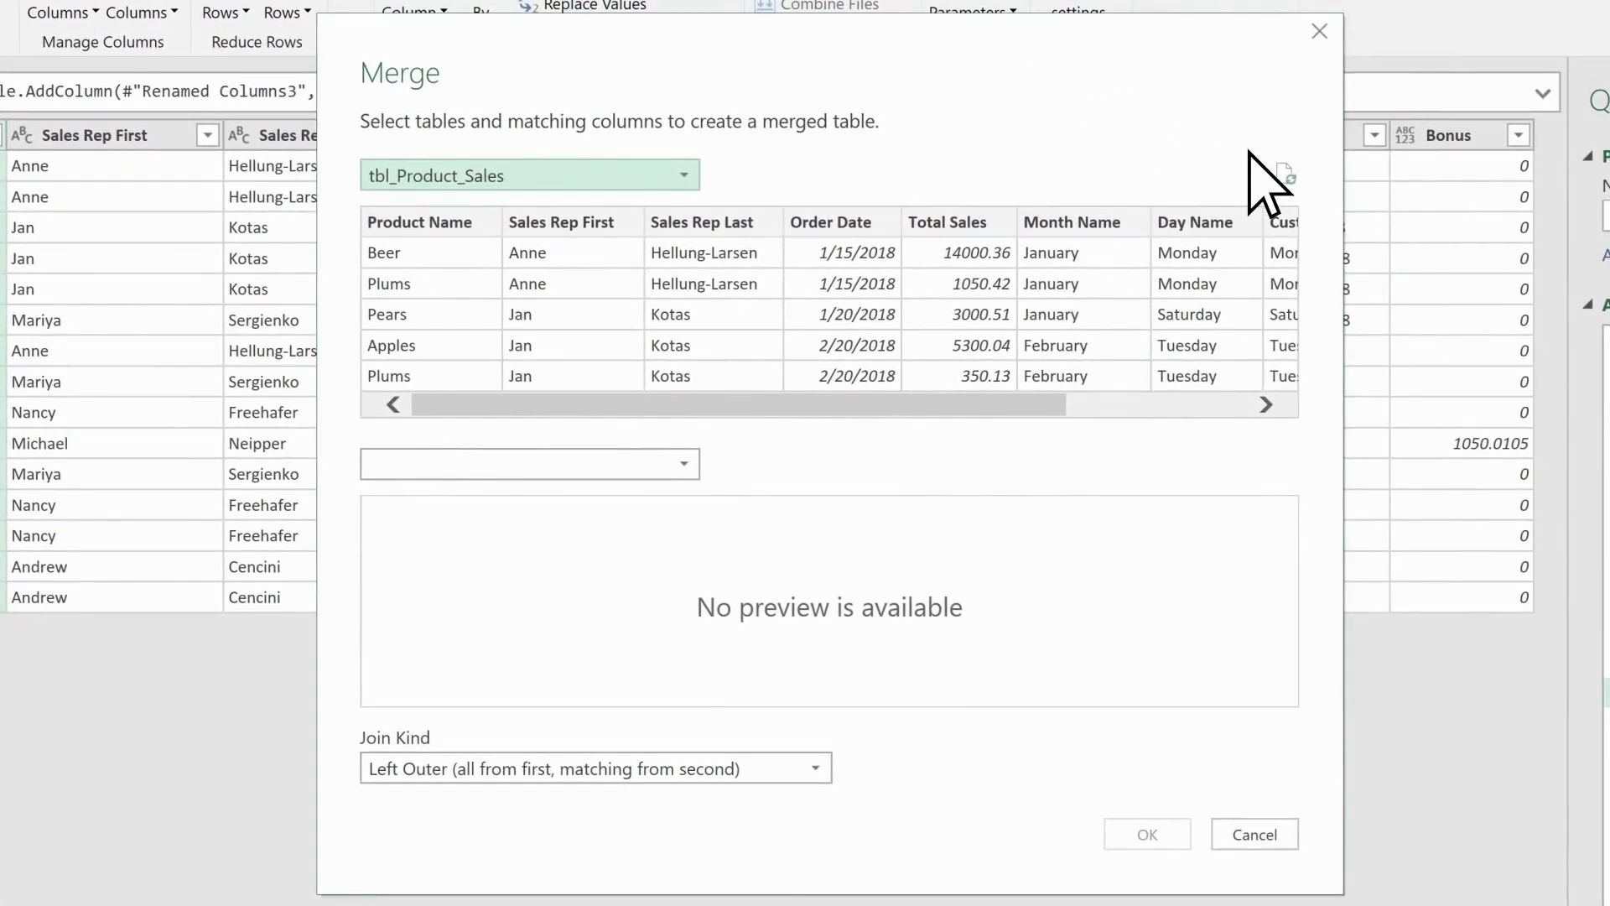
click(477, 220)
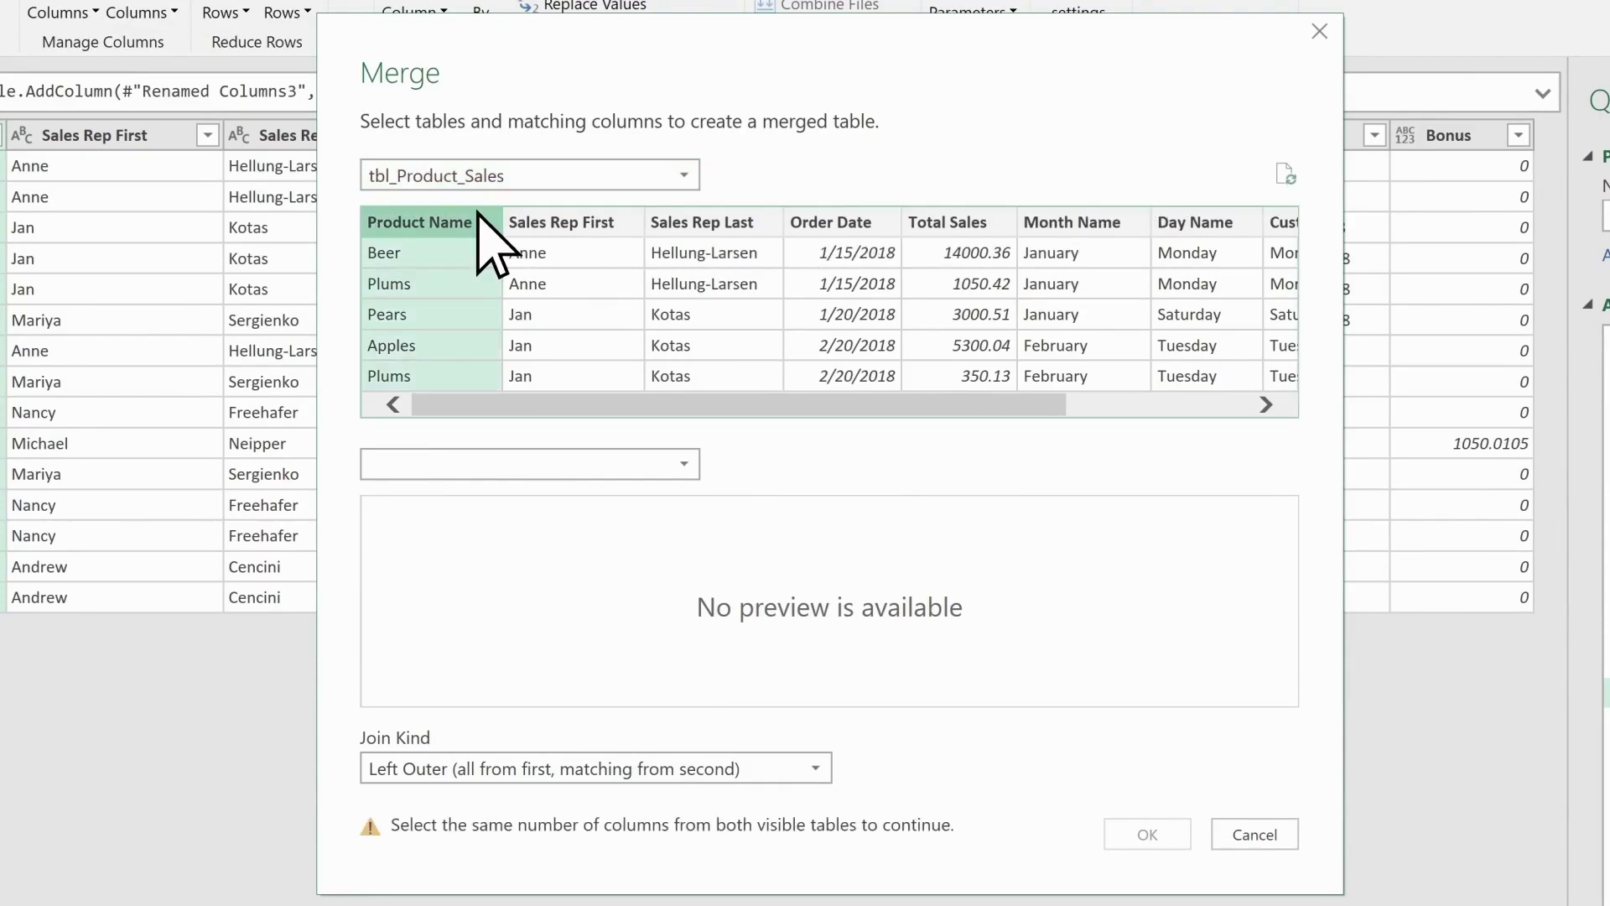
click(675, 464)
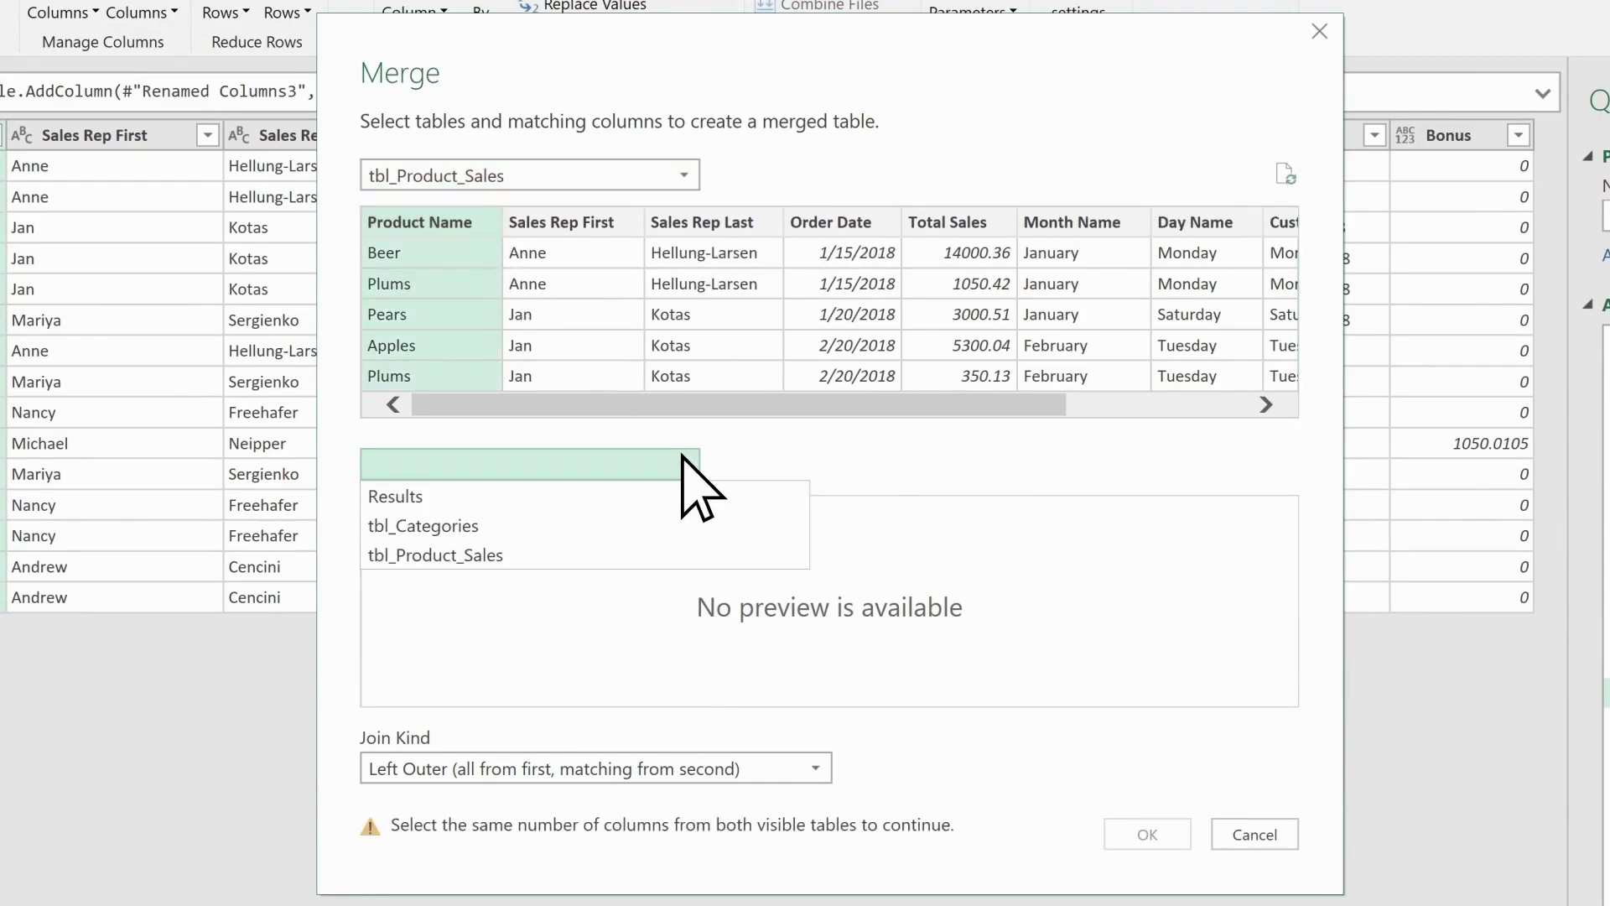
click(489, 525)
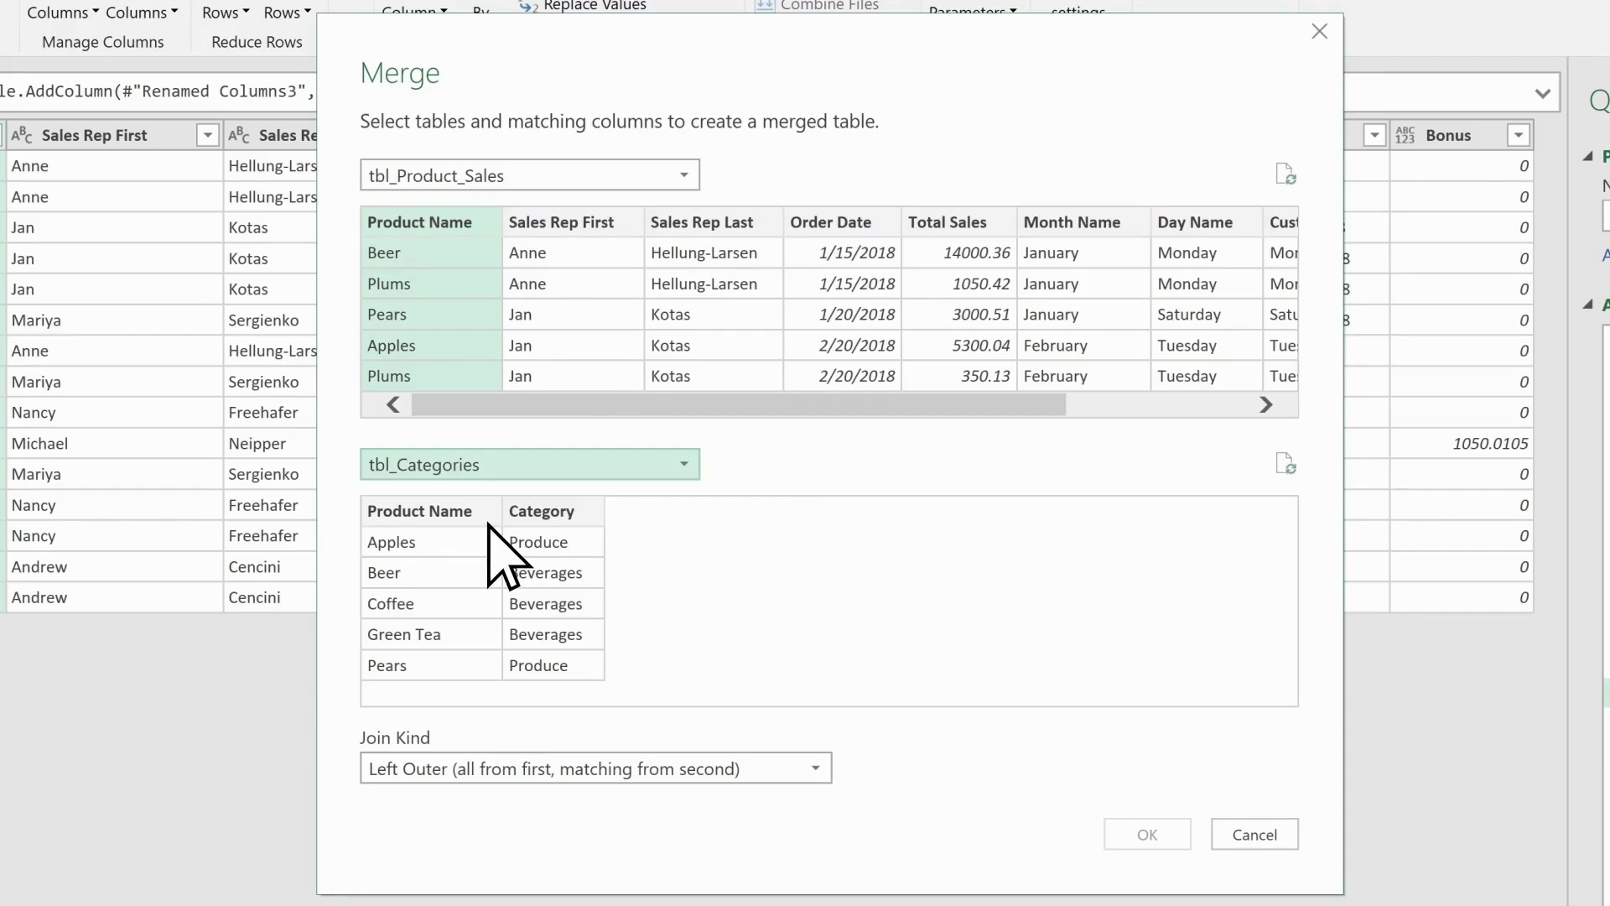
click(475, 509)
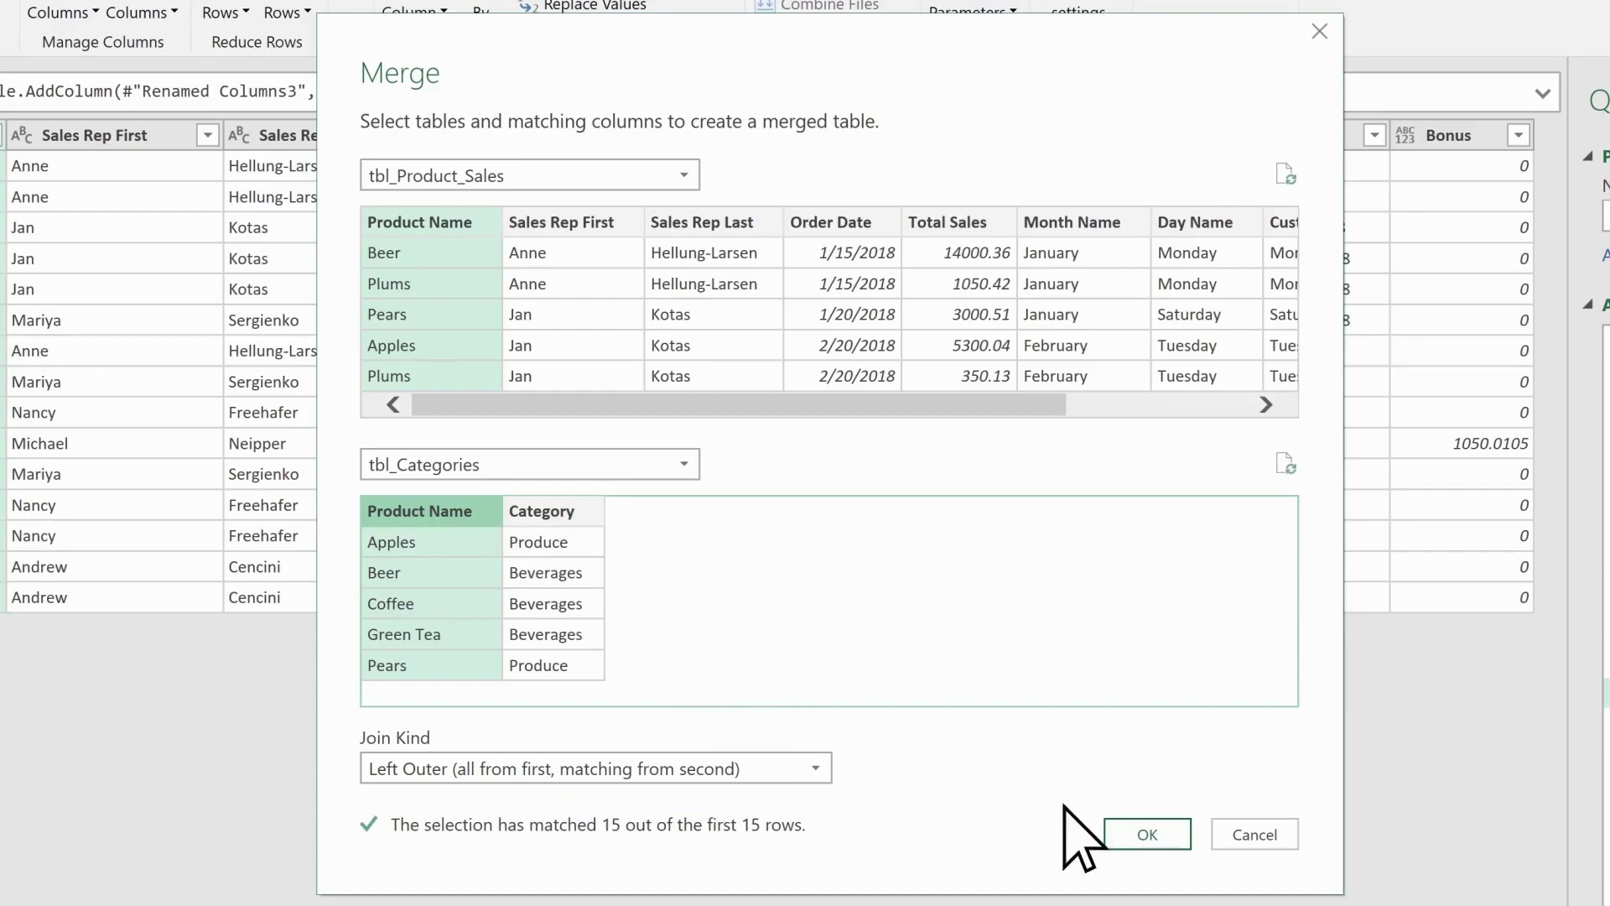
click(1170, 830)
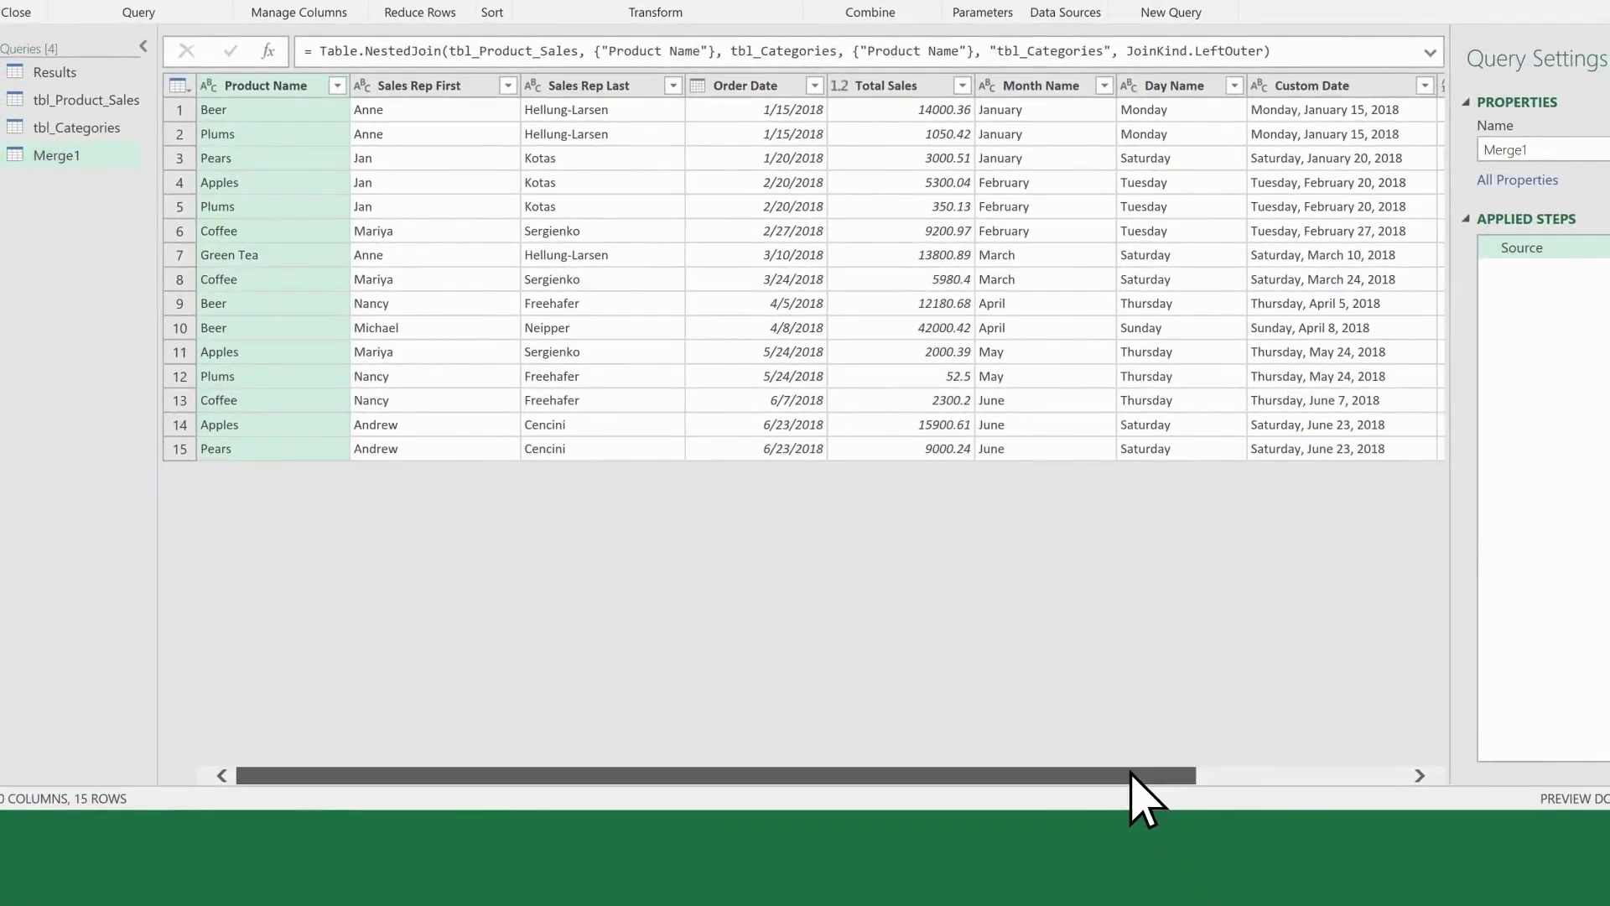
Expand the tbl_Categories column to include only Category, excluding Product Name
drag(1131, 773, 1330, 773)
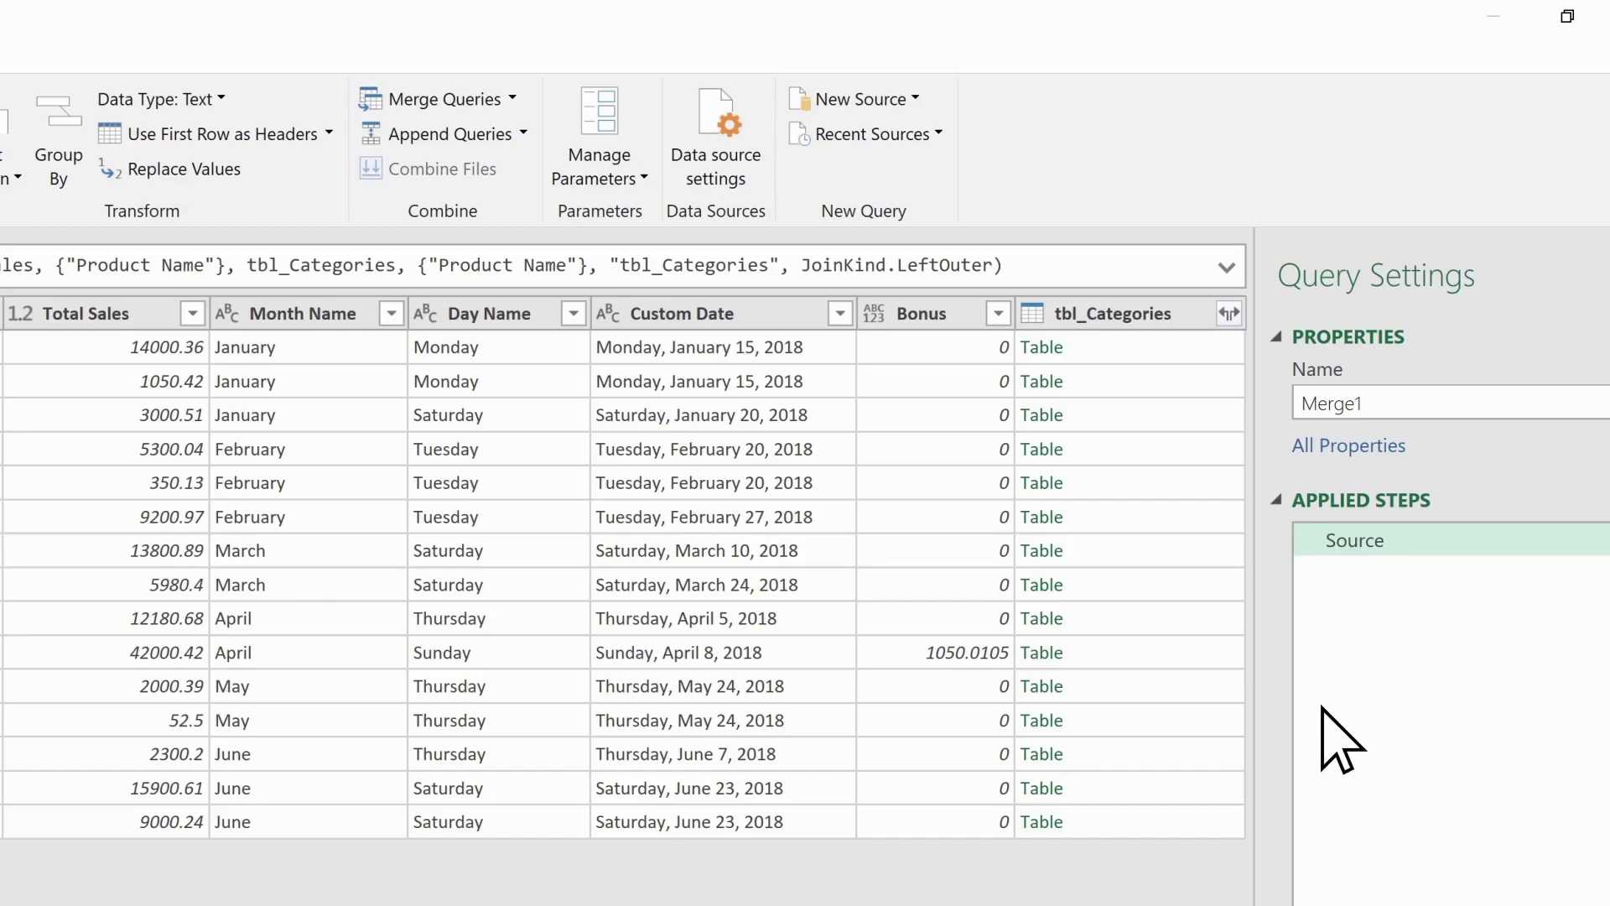
click(1229, 313)
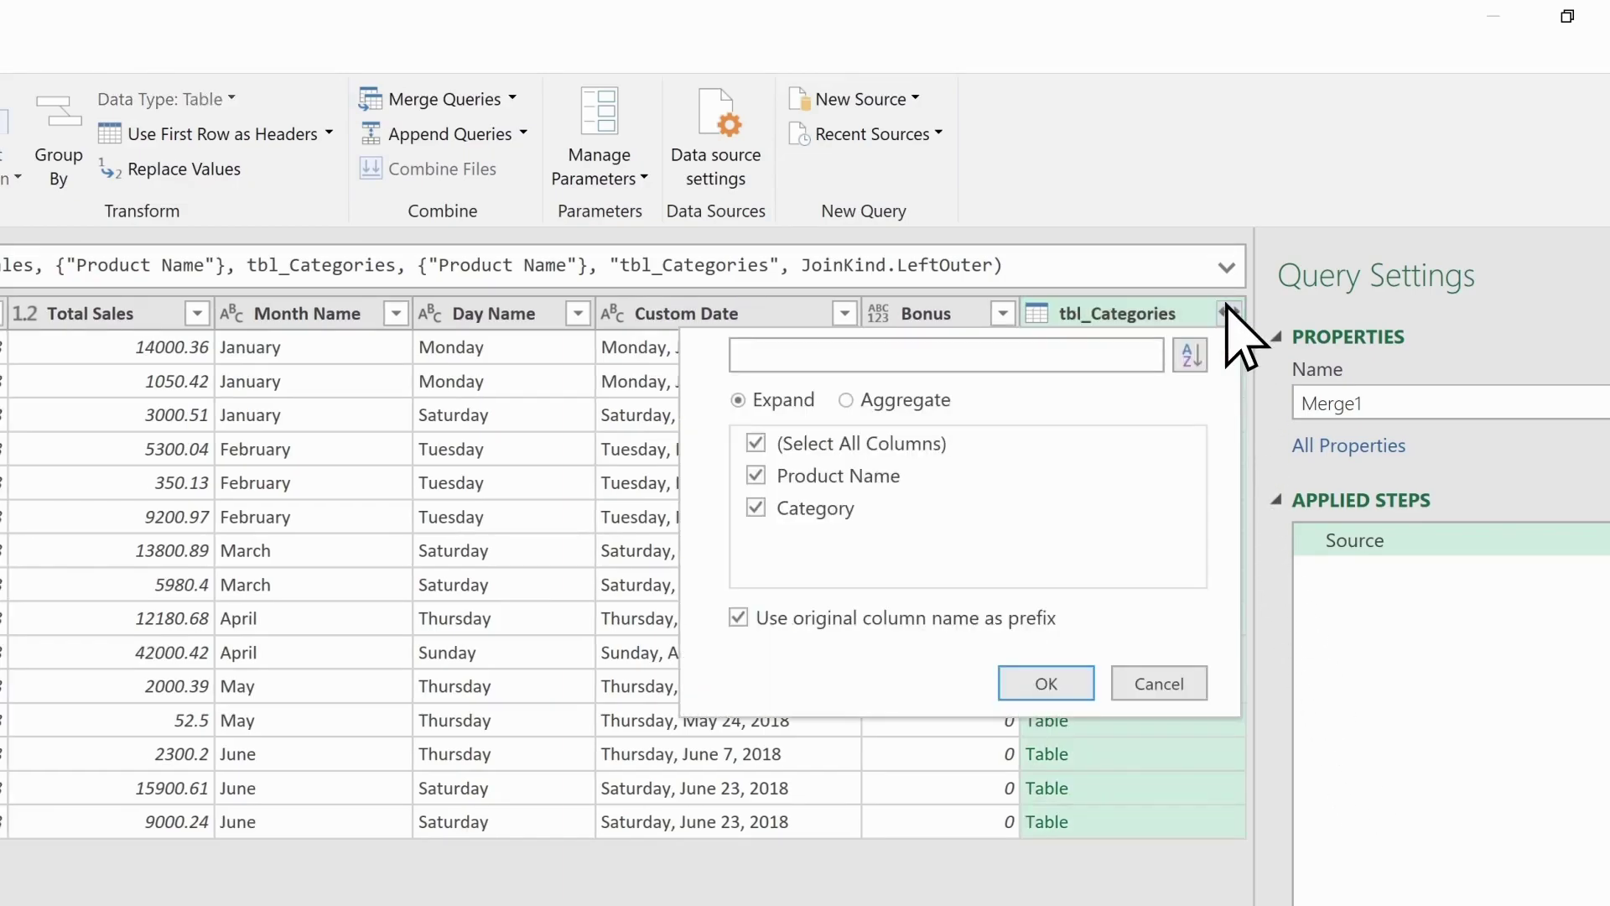
click(755, 475)
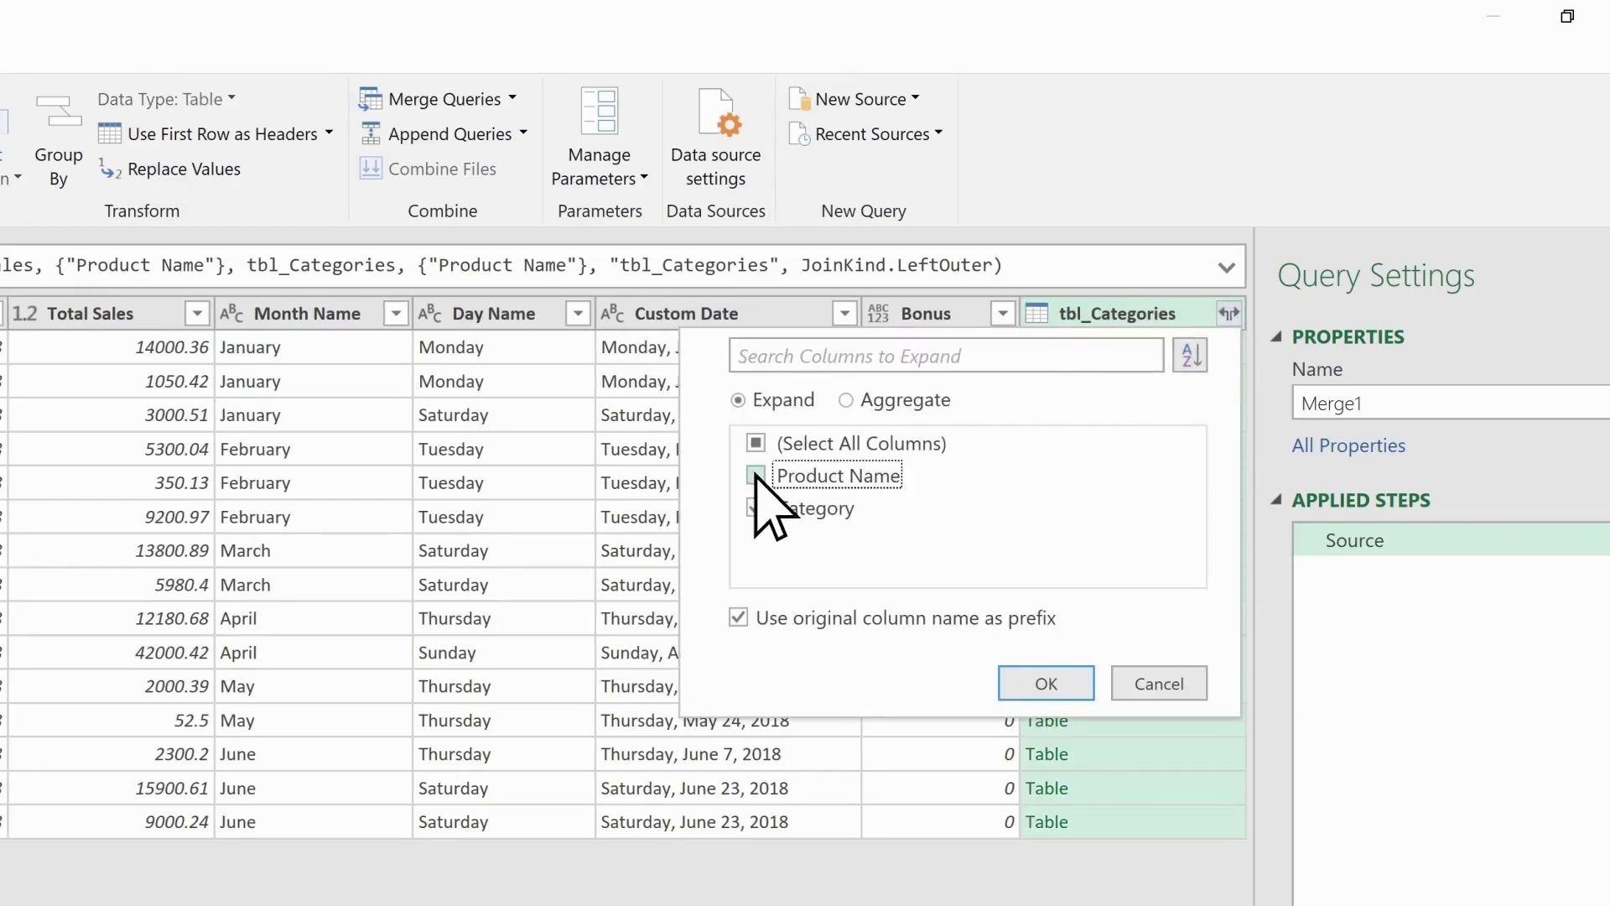
click(1060, 680)
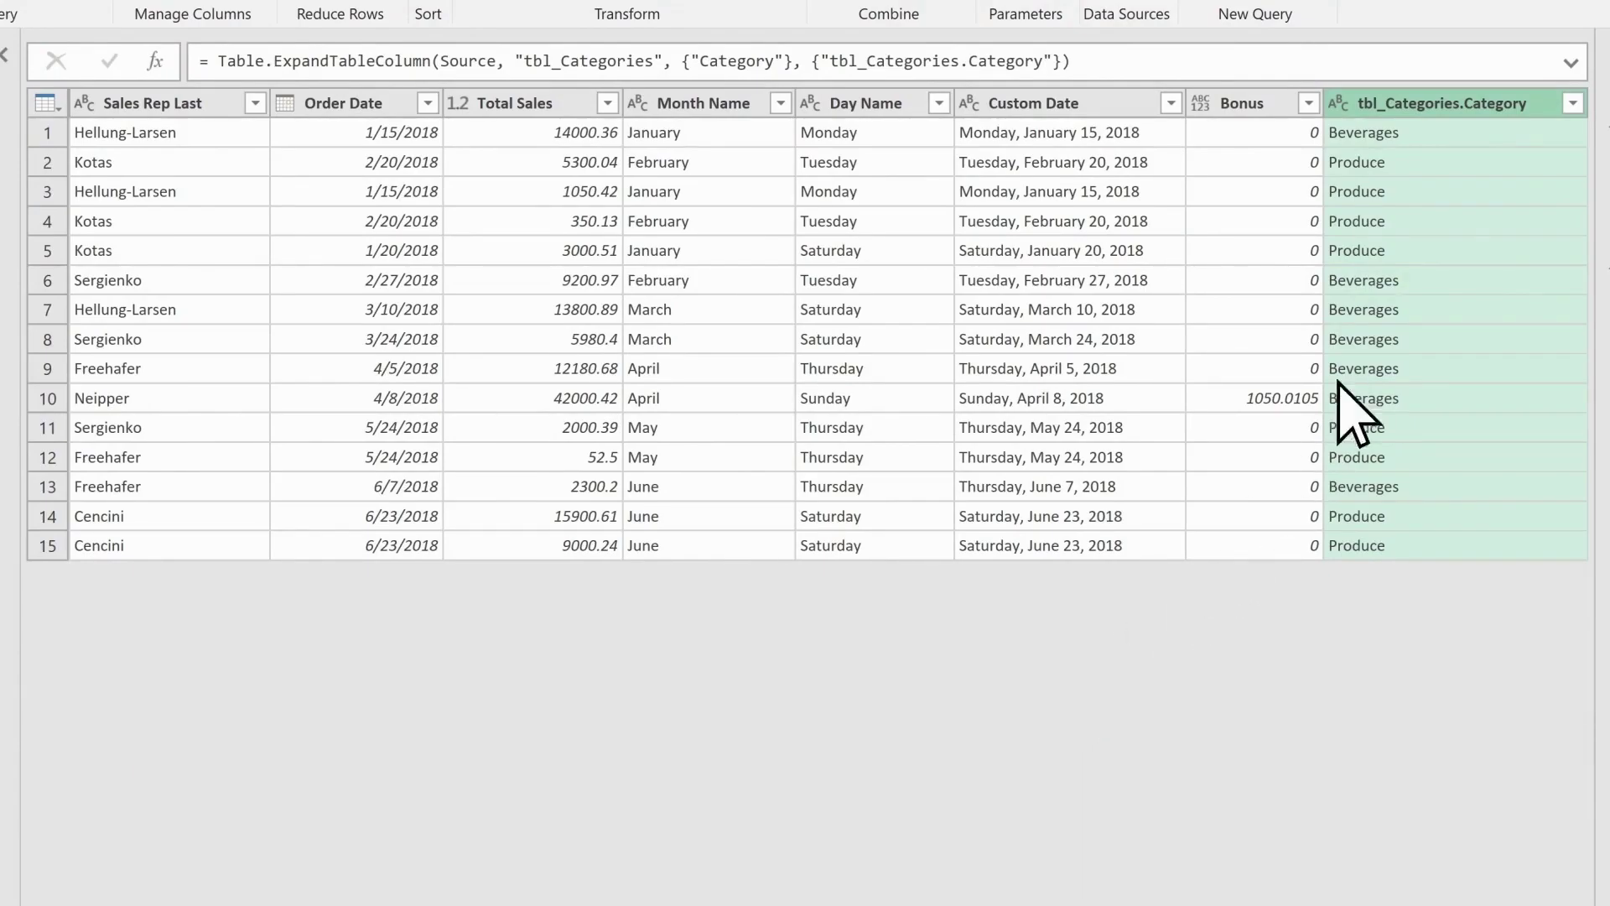
Move the category column to the far left and rename it 'Categories'
drag(1463, 105, 57, 99)
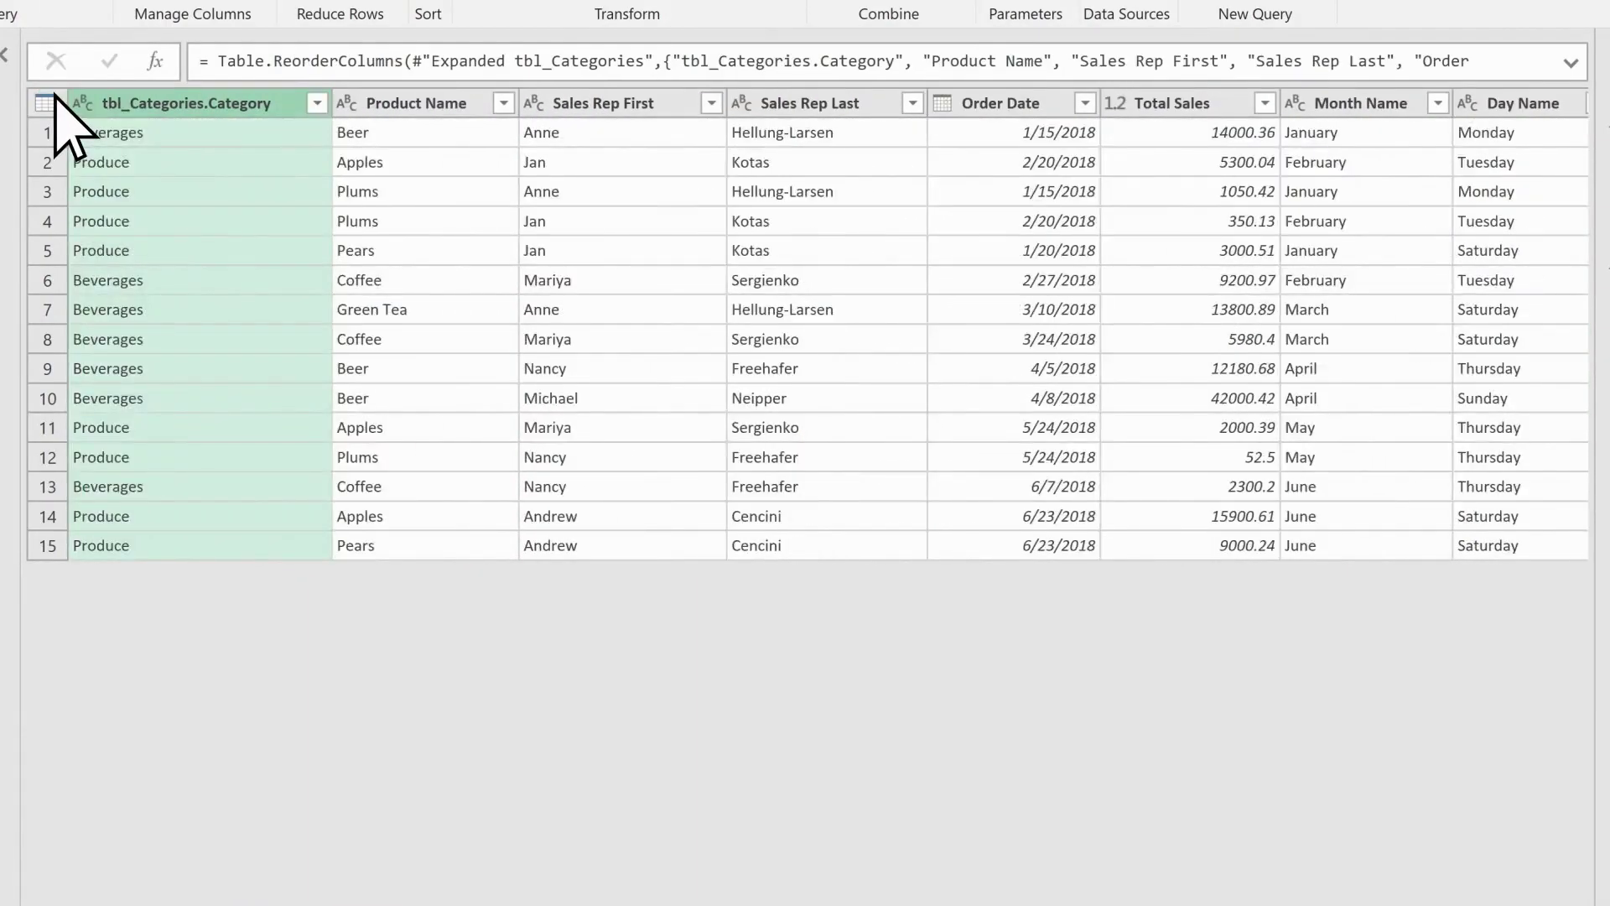
double_click(285, 105)
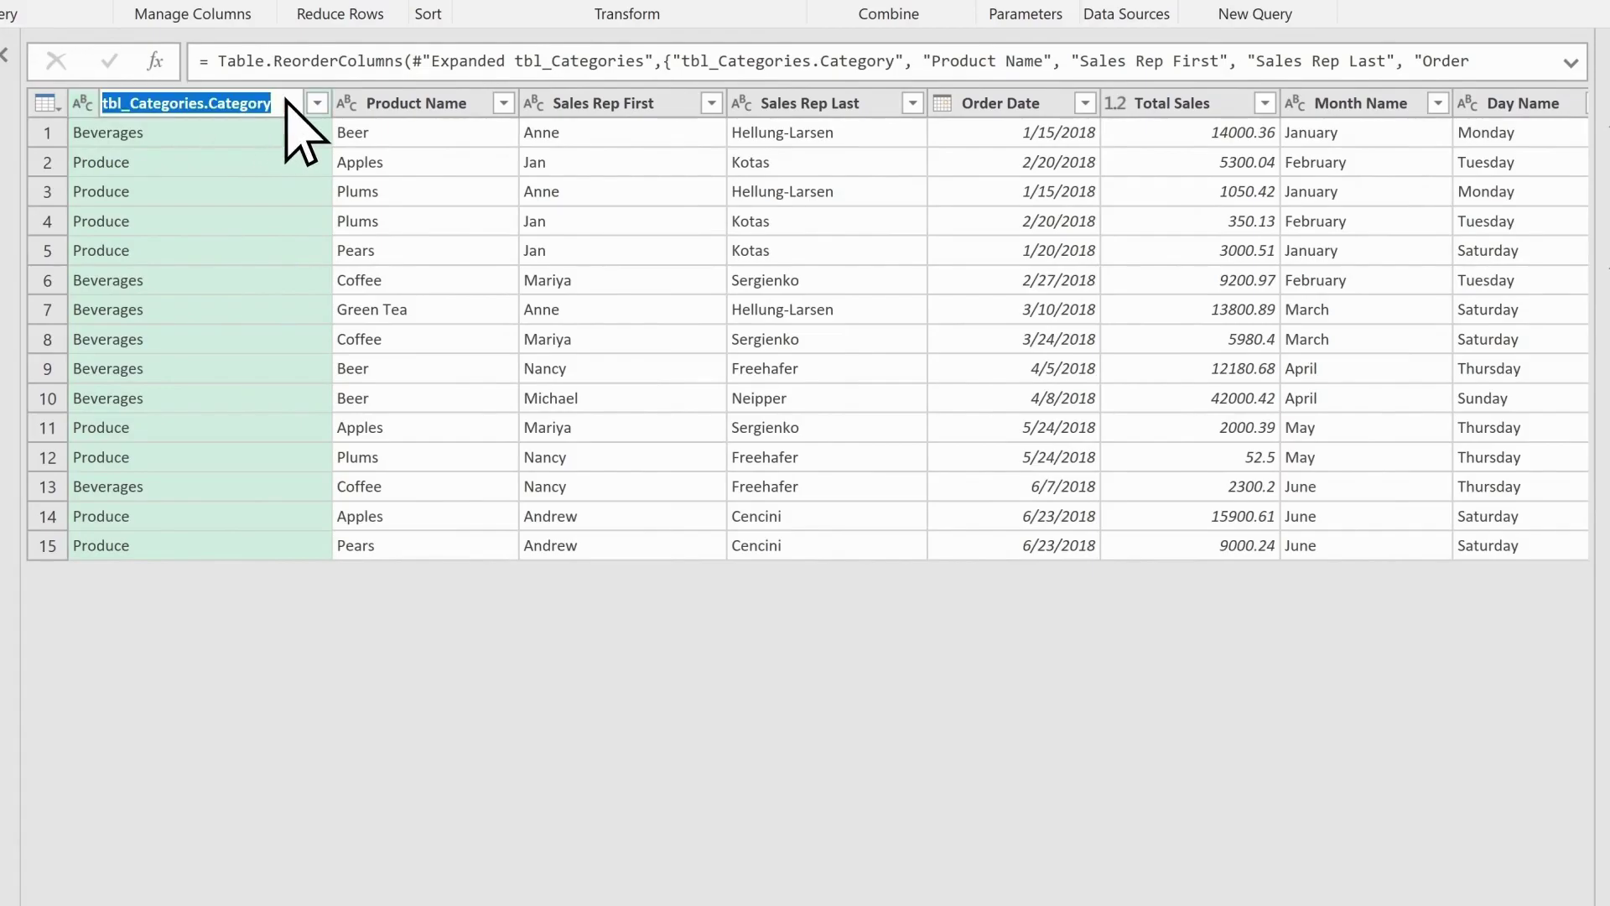
text(Categories)
key(Return)
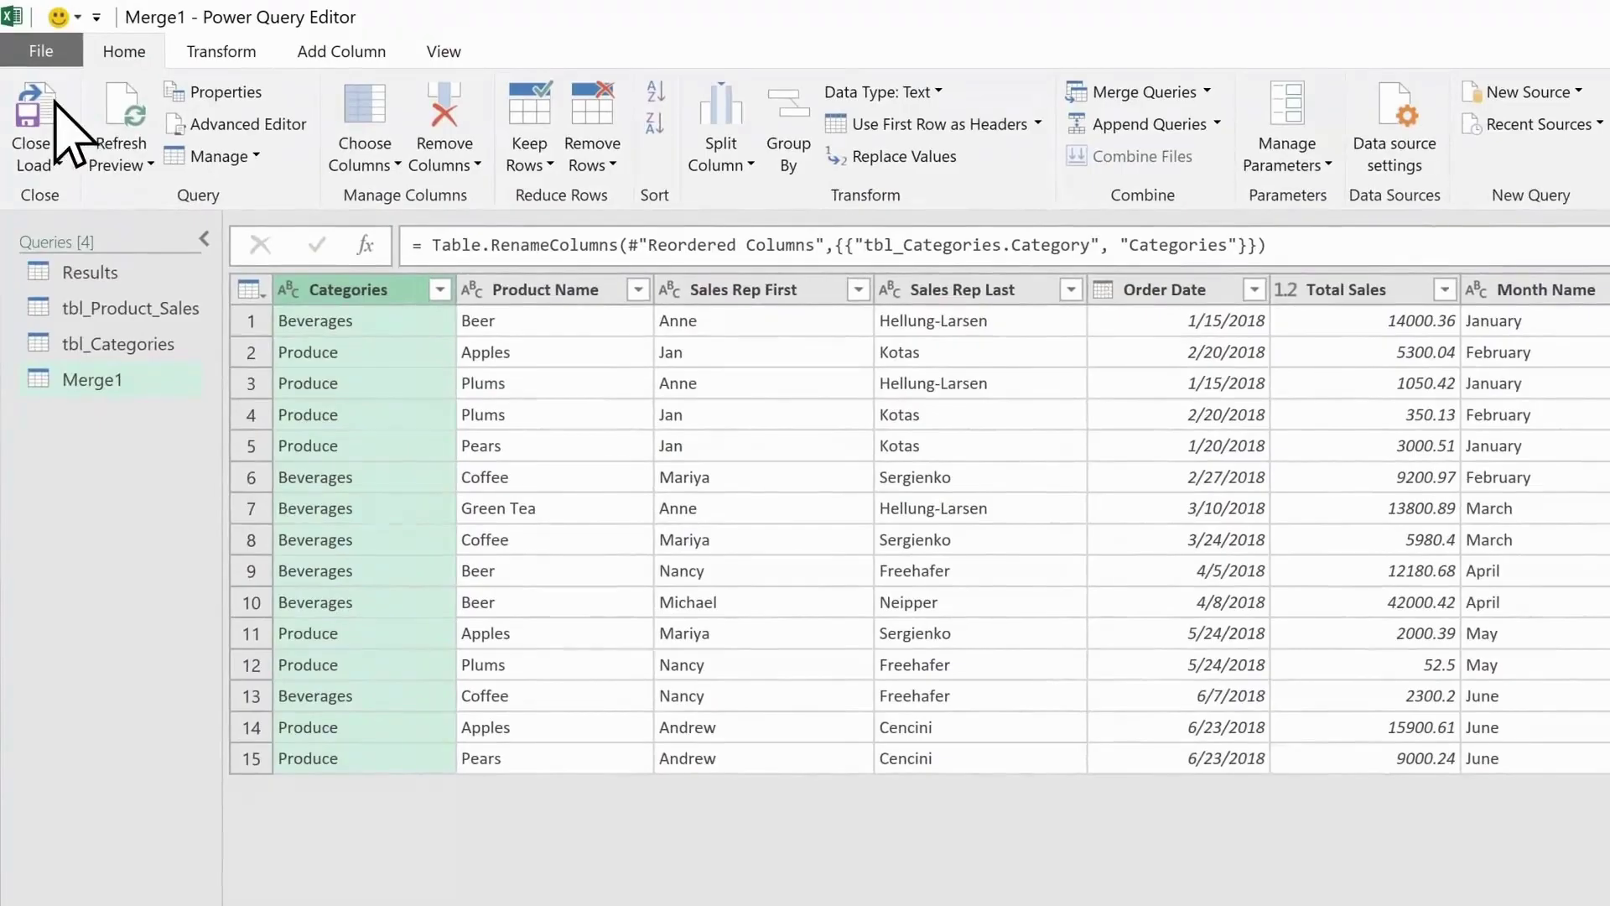
Load Merge1 to a new sheet and rename that sheet 'PQ Merge'
click(40, 105)
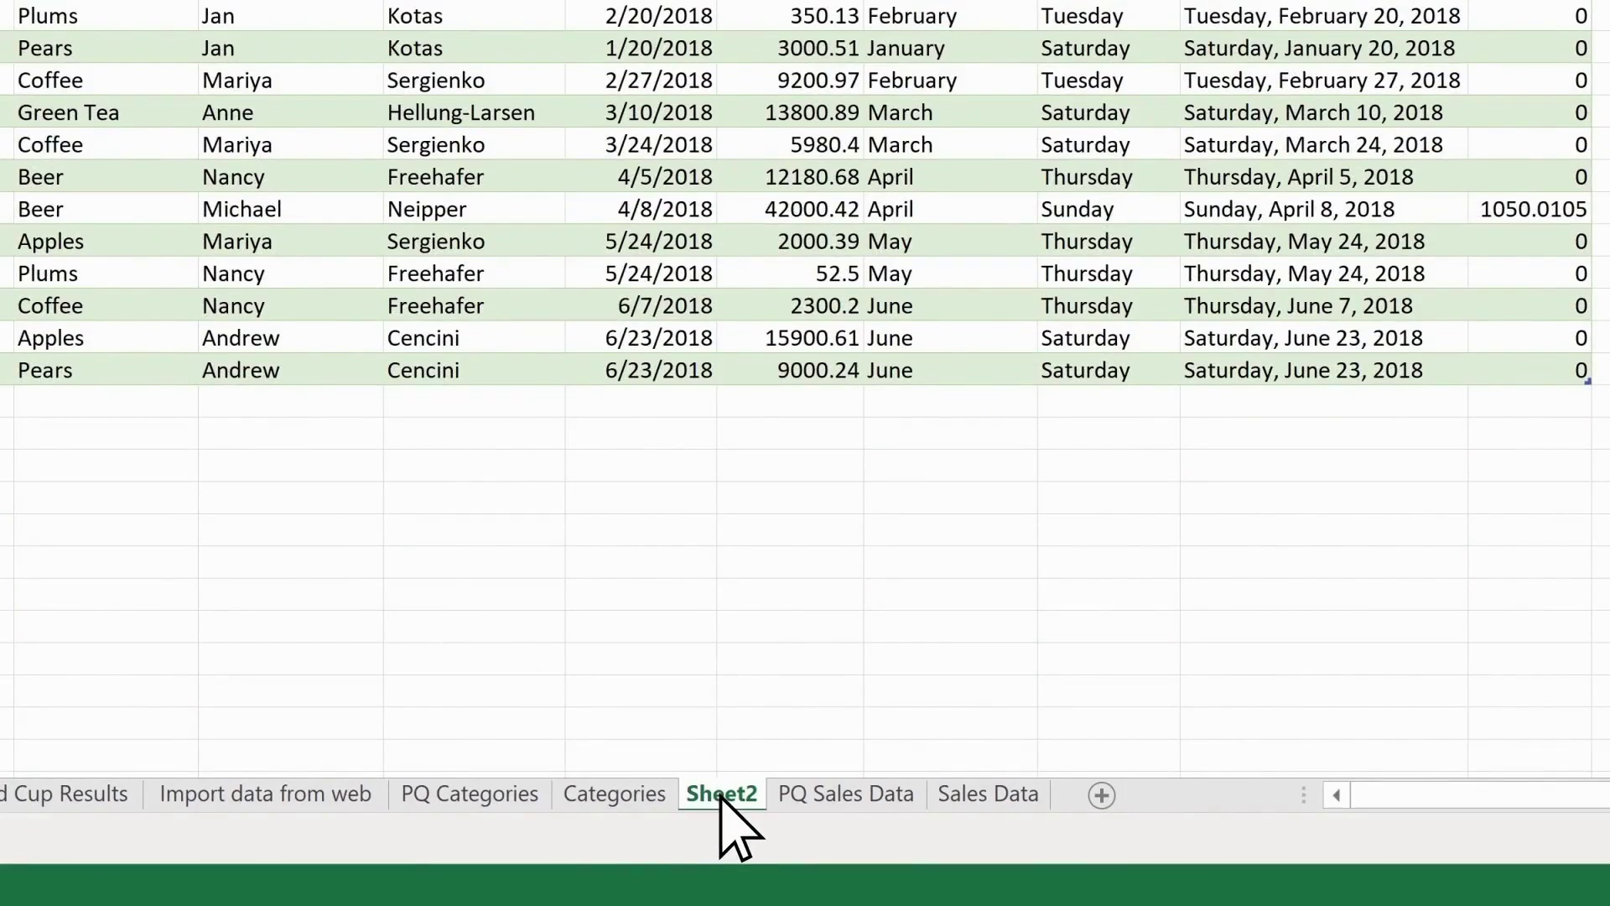
double_click(720, 796)
text(PQ Merge)
key(Return)
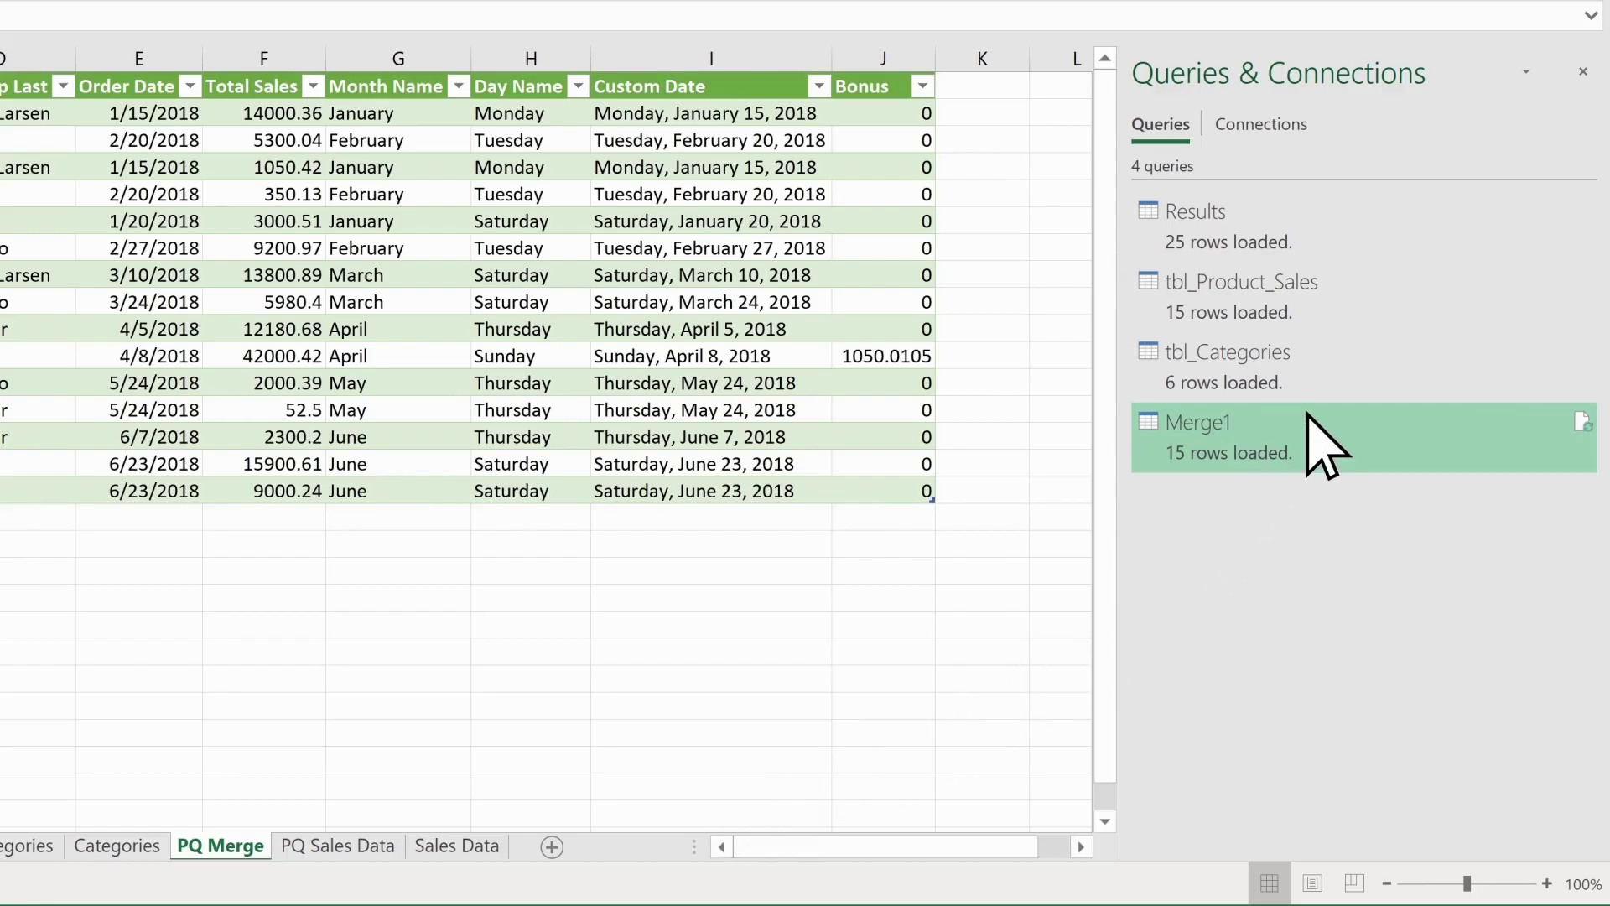
Rename the Merge1 query to 'Merge Tables' through its Properties
mouse_move(1310, 415)
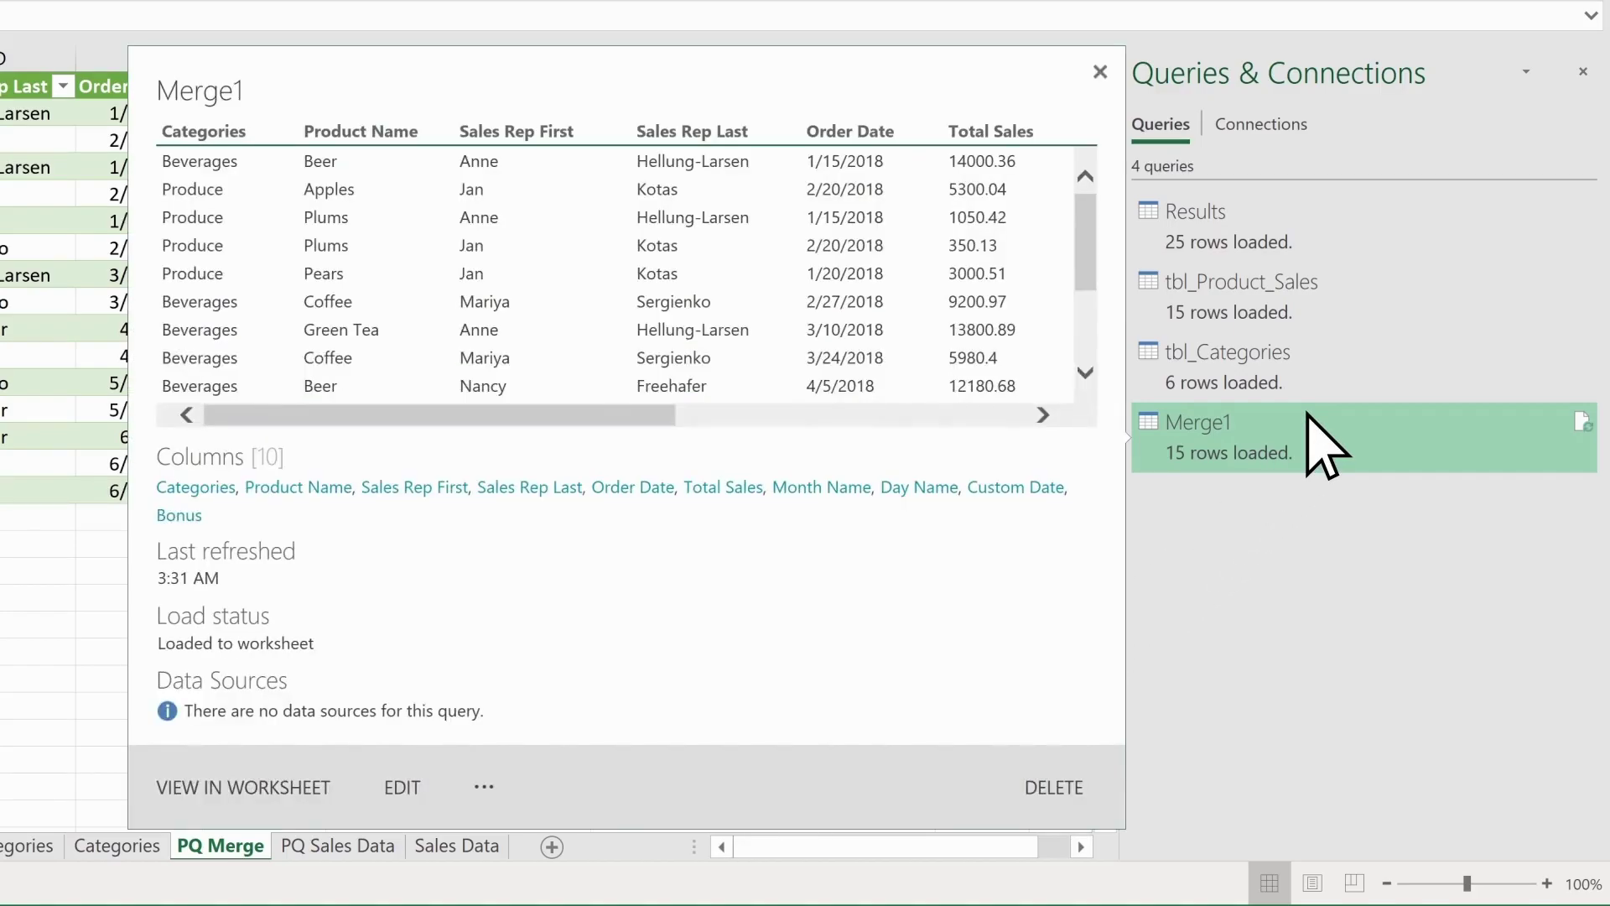
click(483, 787)
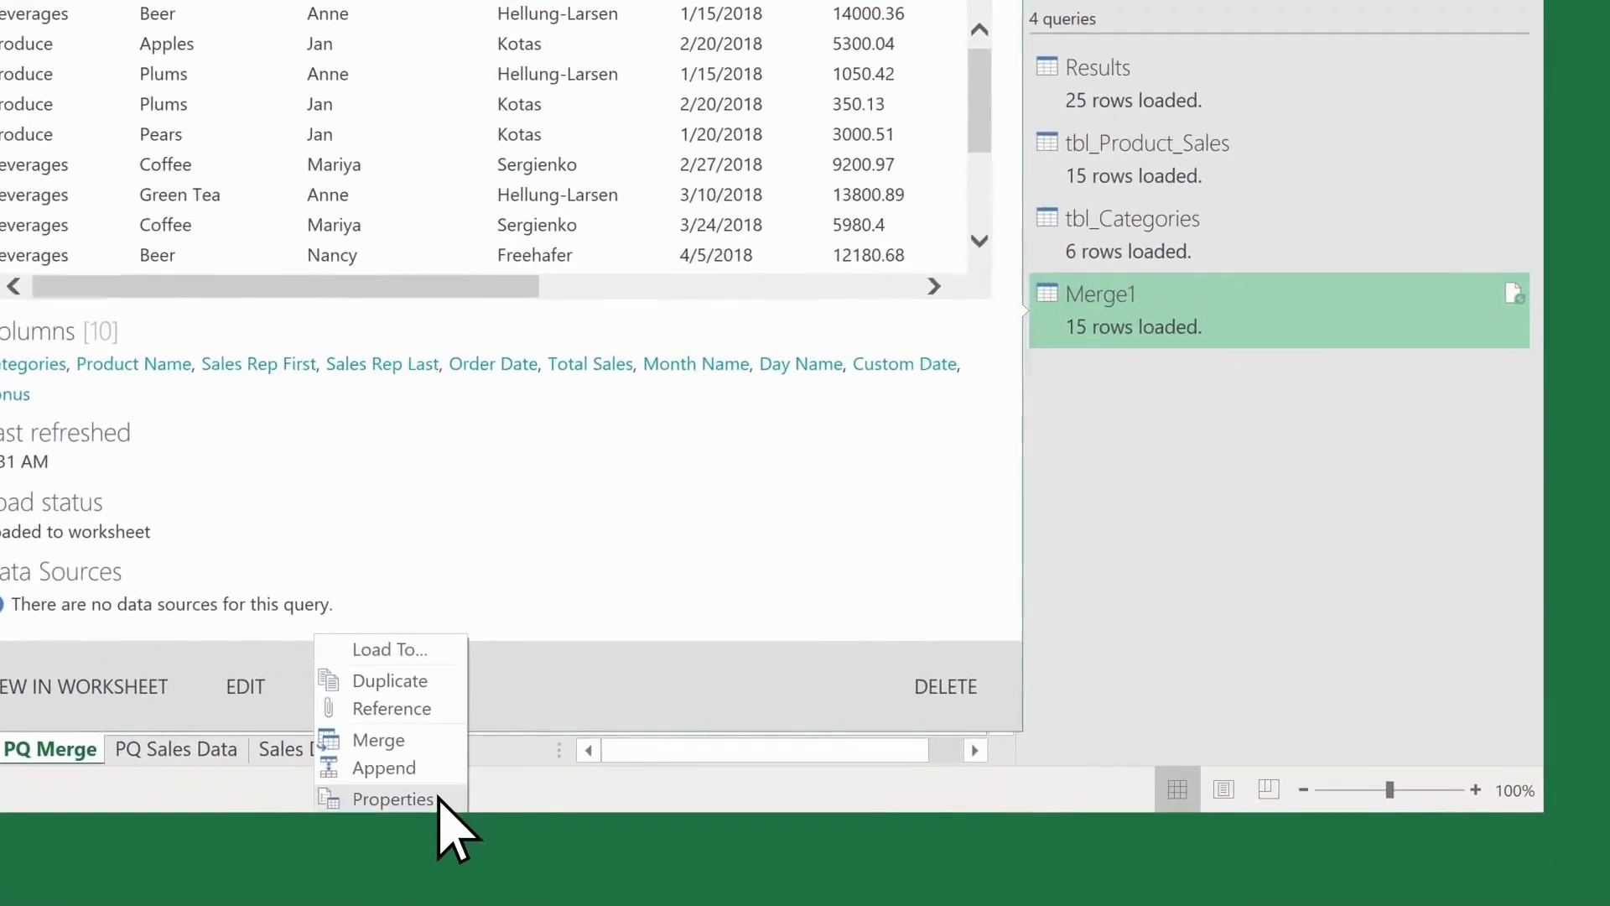
click(470, 835)
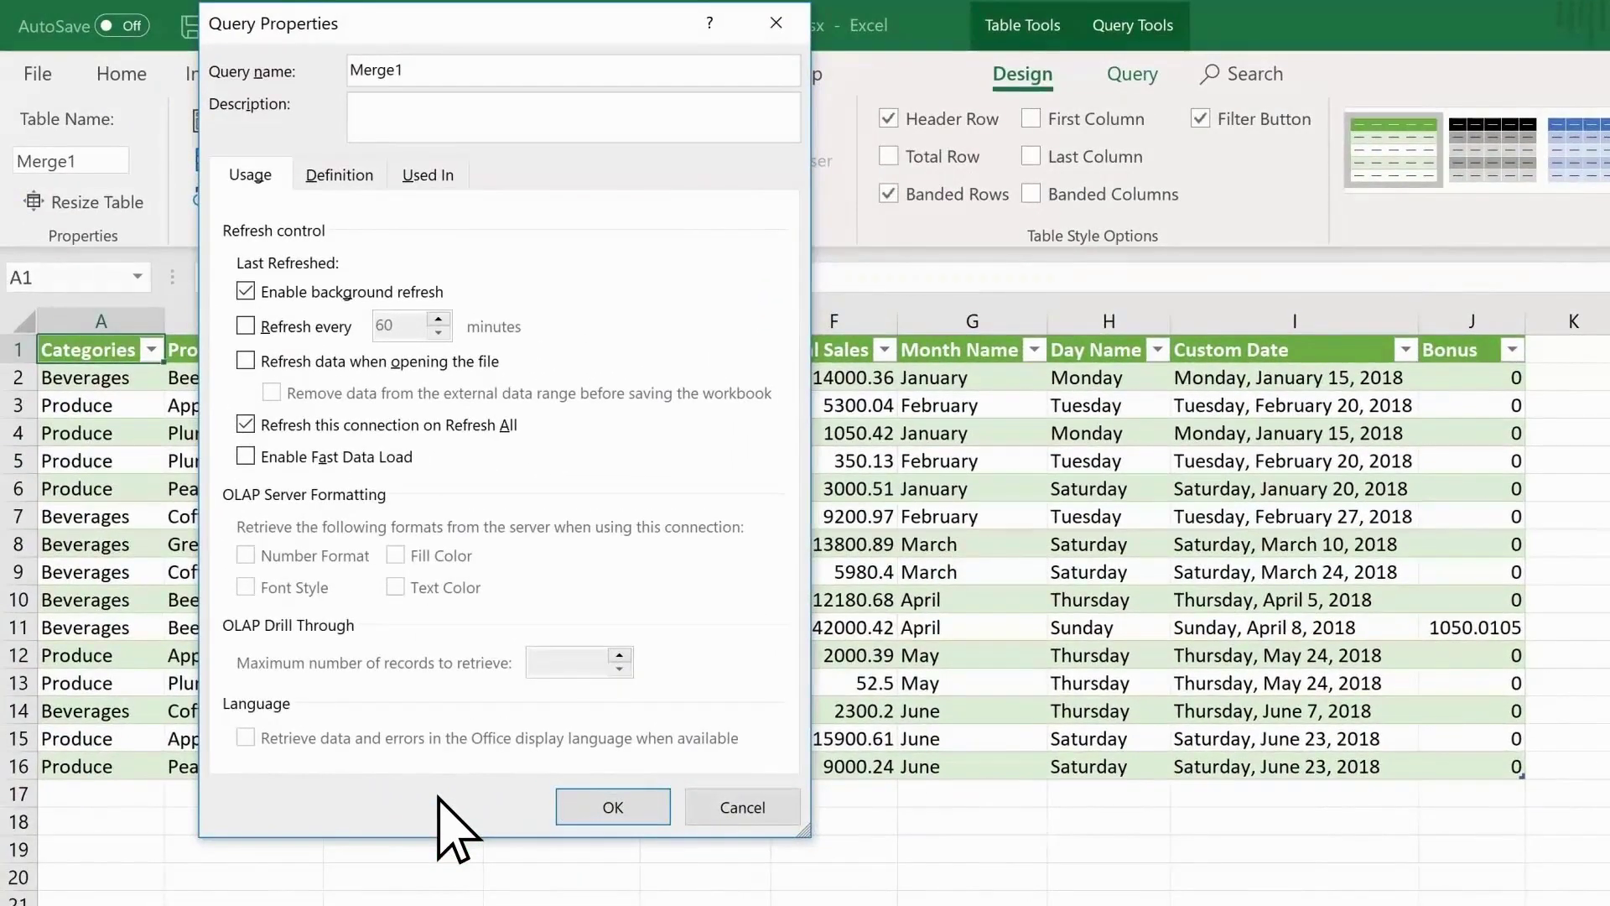
key(BackSpace)
text(Tables)
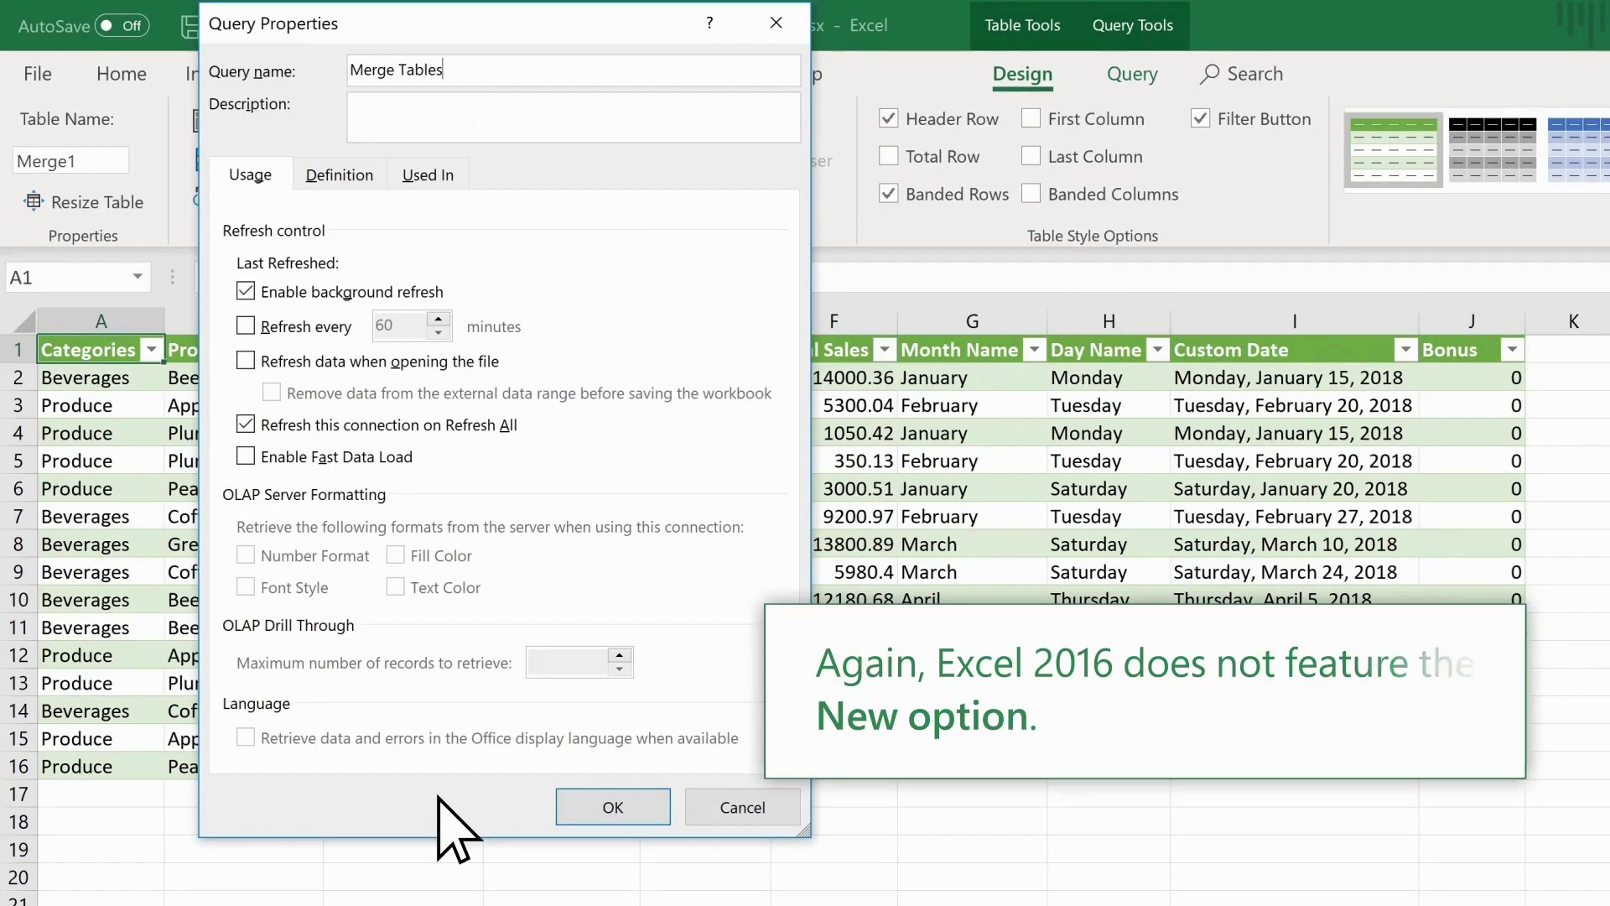
click(613, 806)
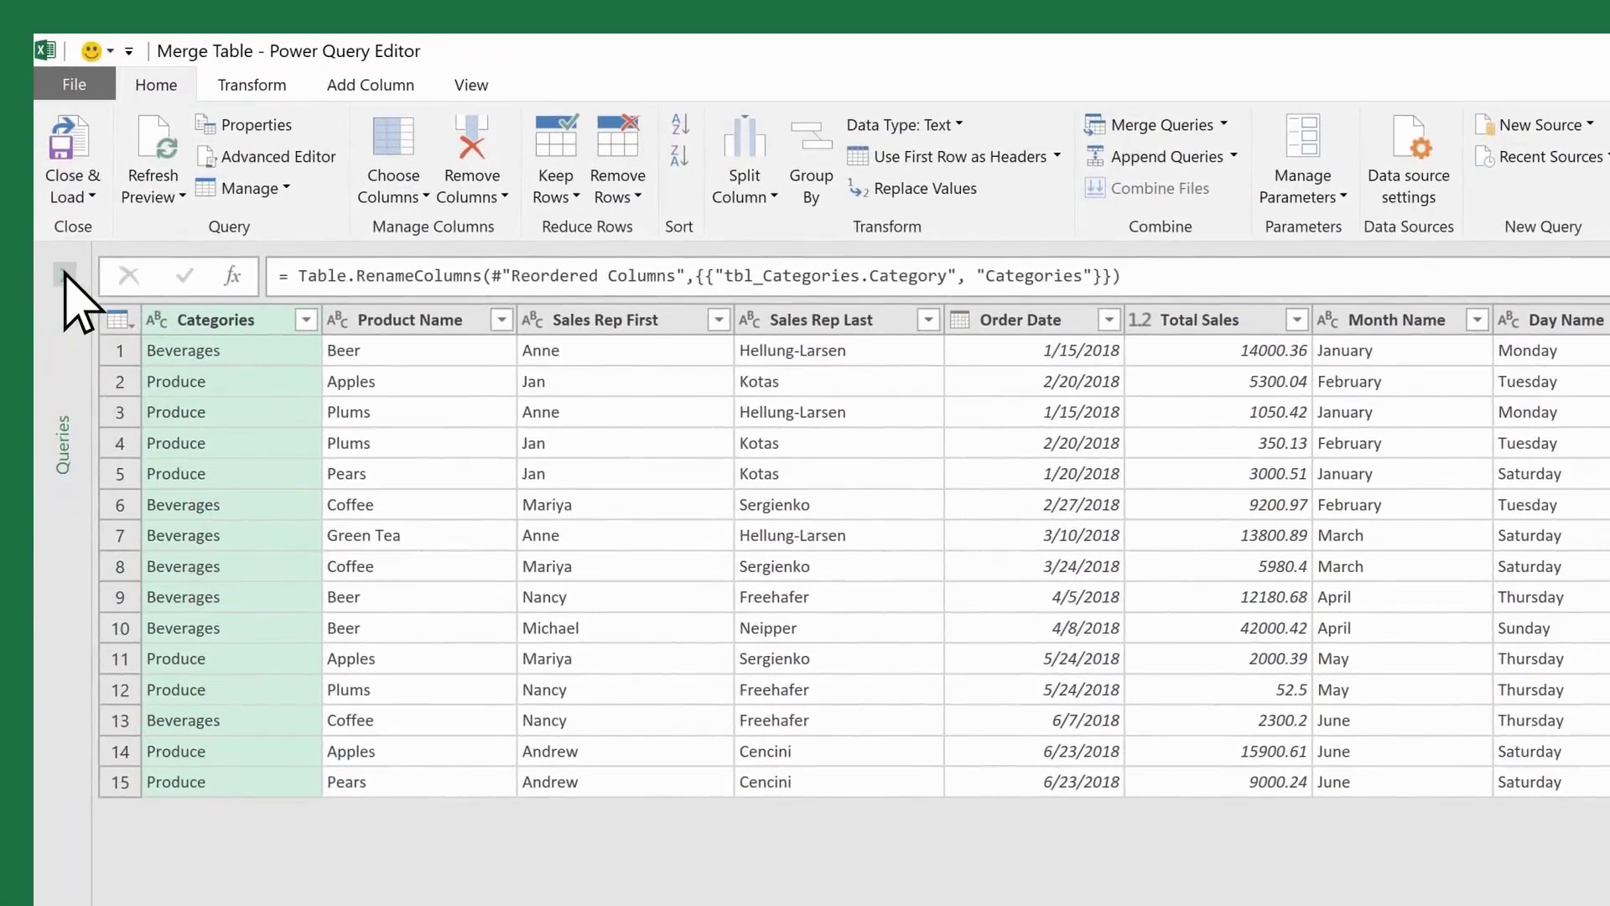
Select the tbl_Product_Sales query in the Queries pane
click(80, 335)
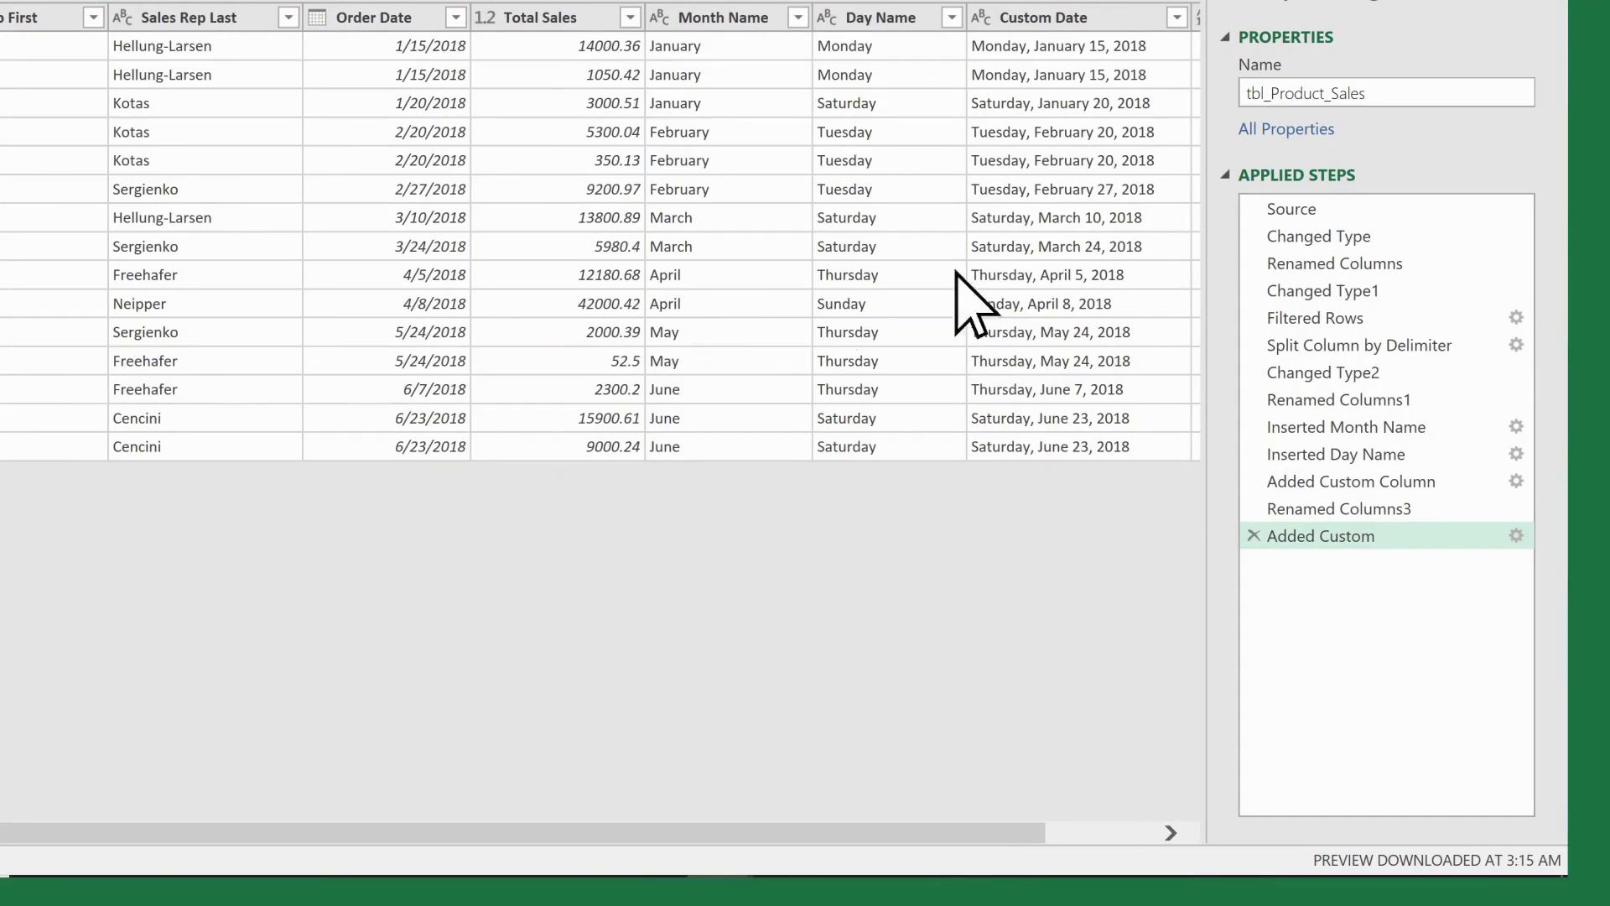
Delete the Changed Type step from tbl_Product_Sales, then preview the Changed Type1 step
click(1382, 210)
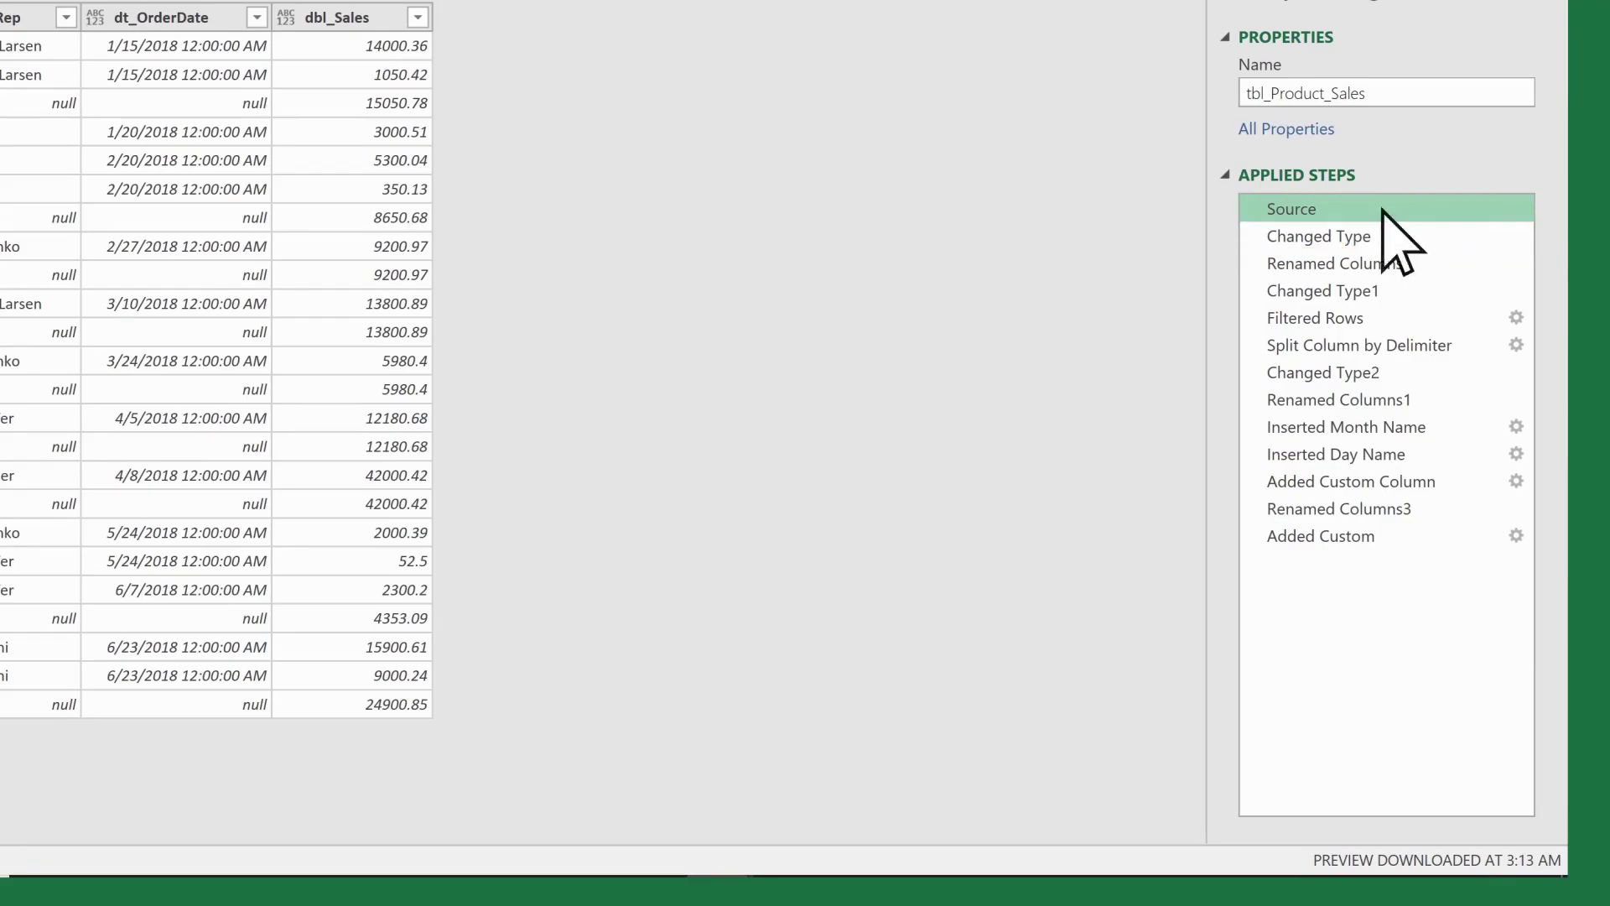
click(1251, 237)
click(1253, 236)
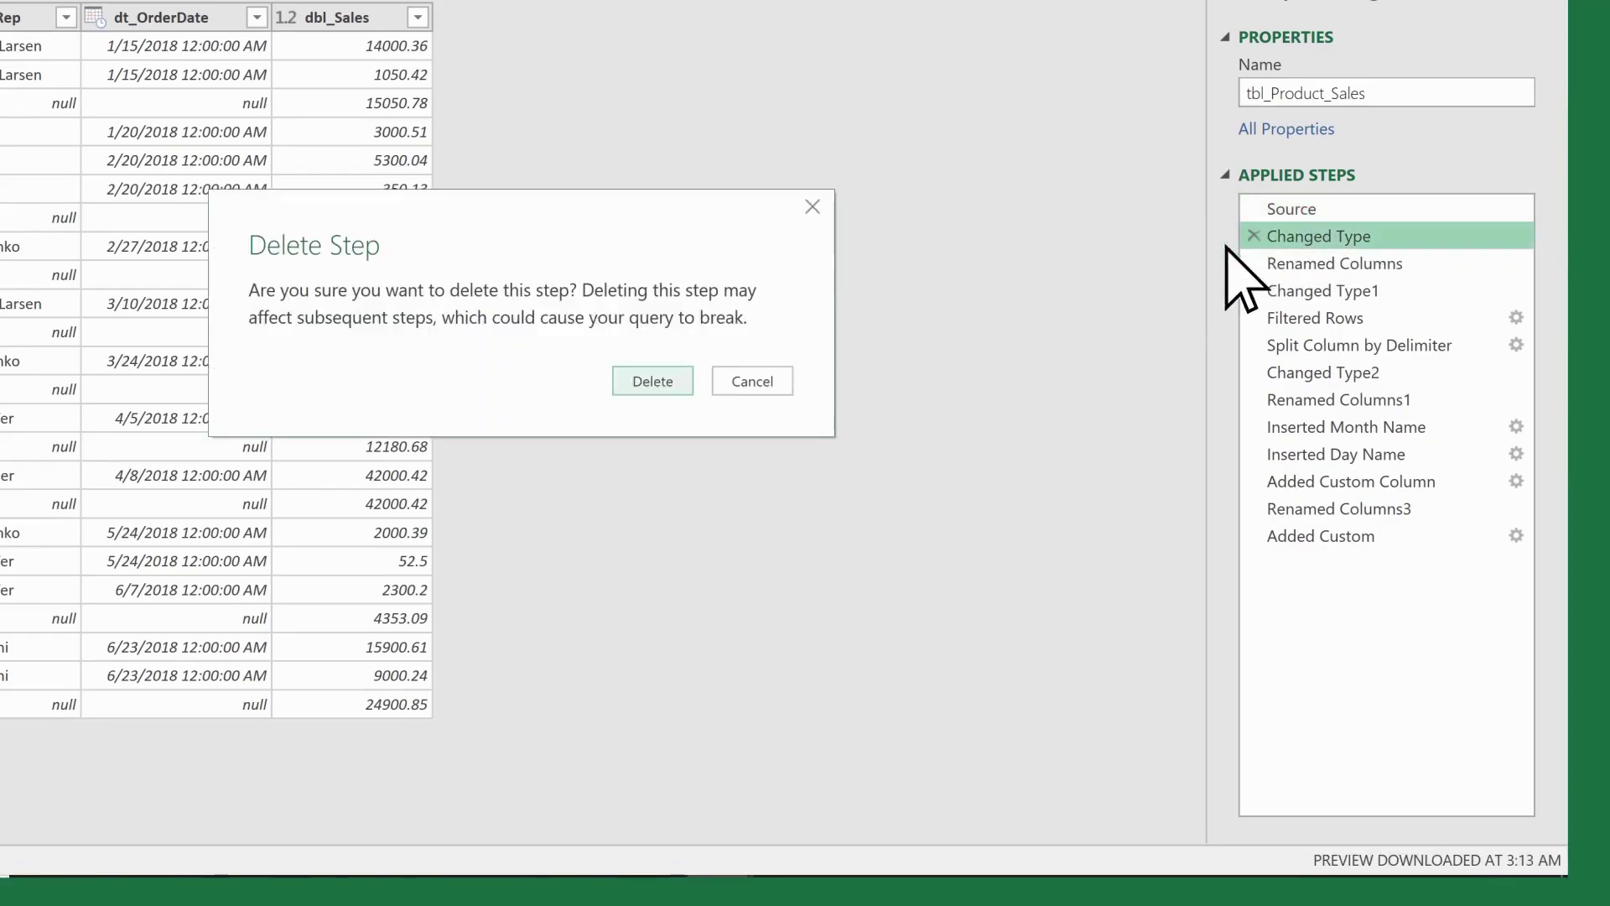
click(680, 382)
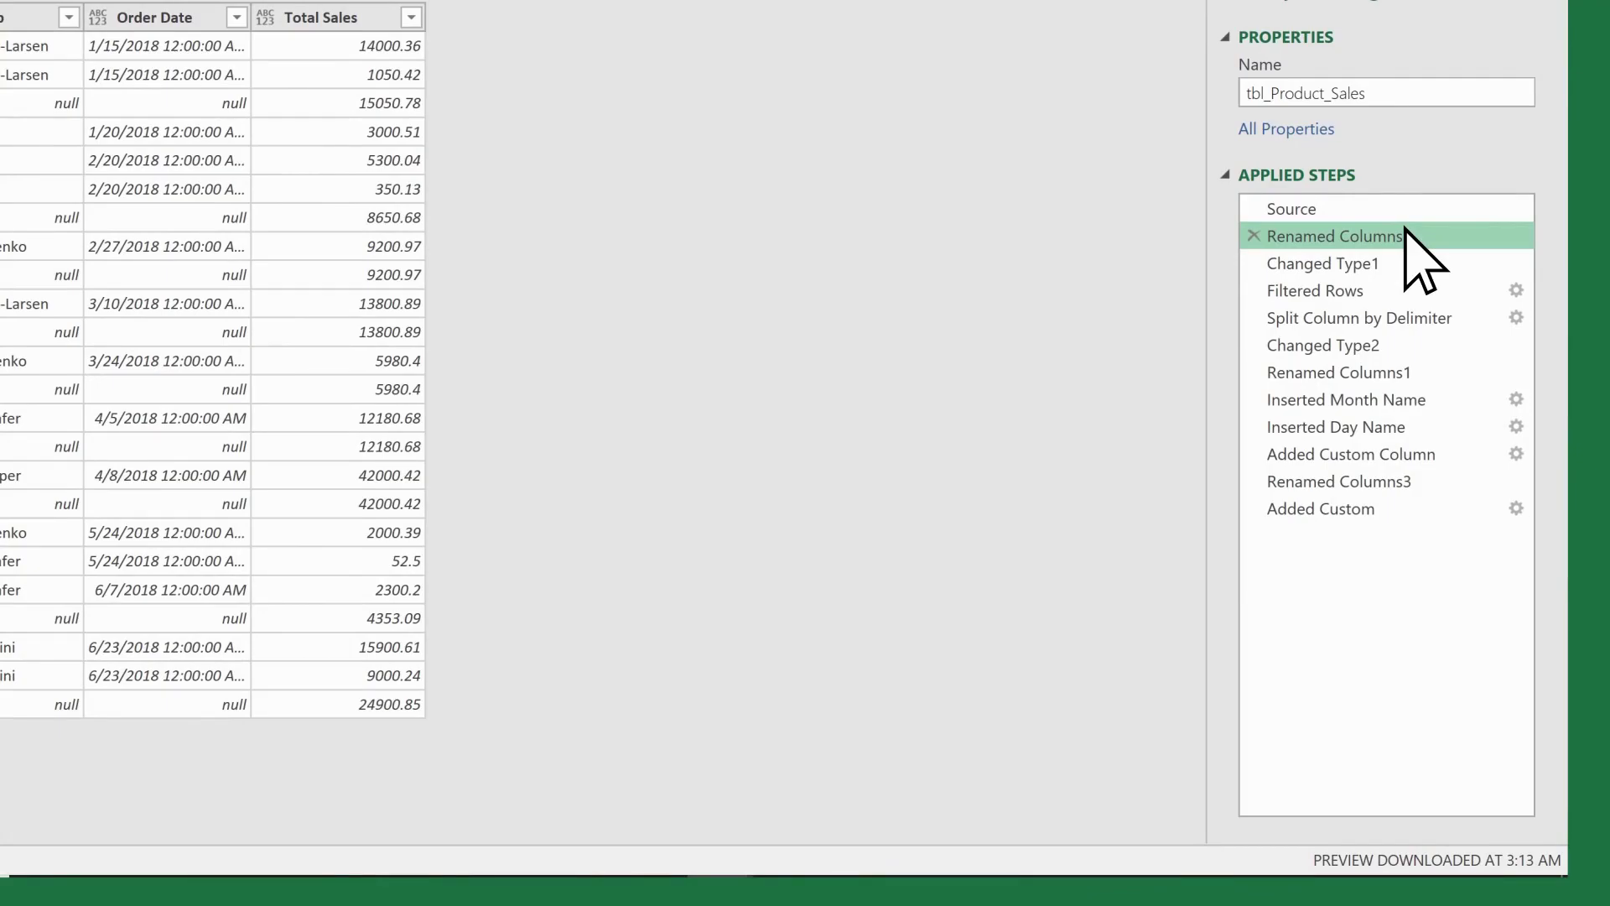
click(1303, 267)
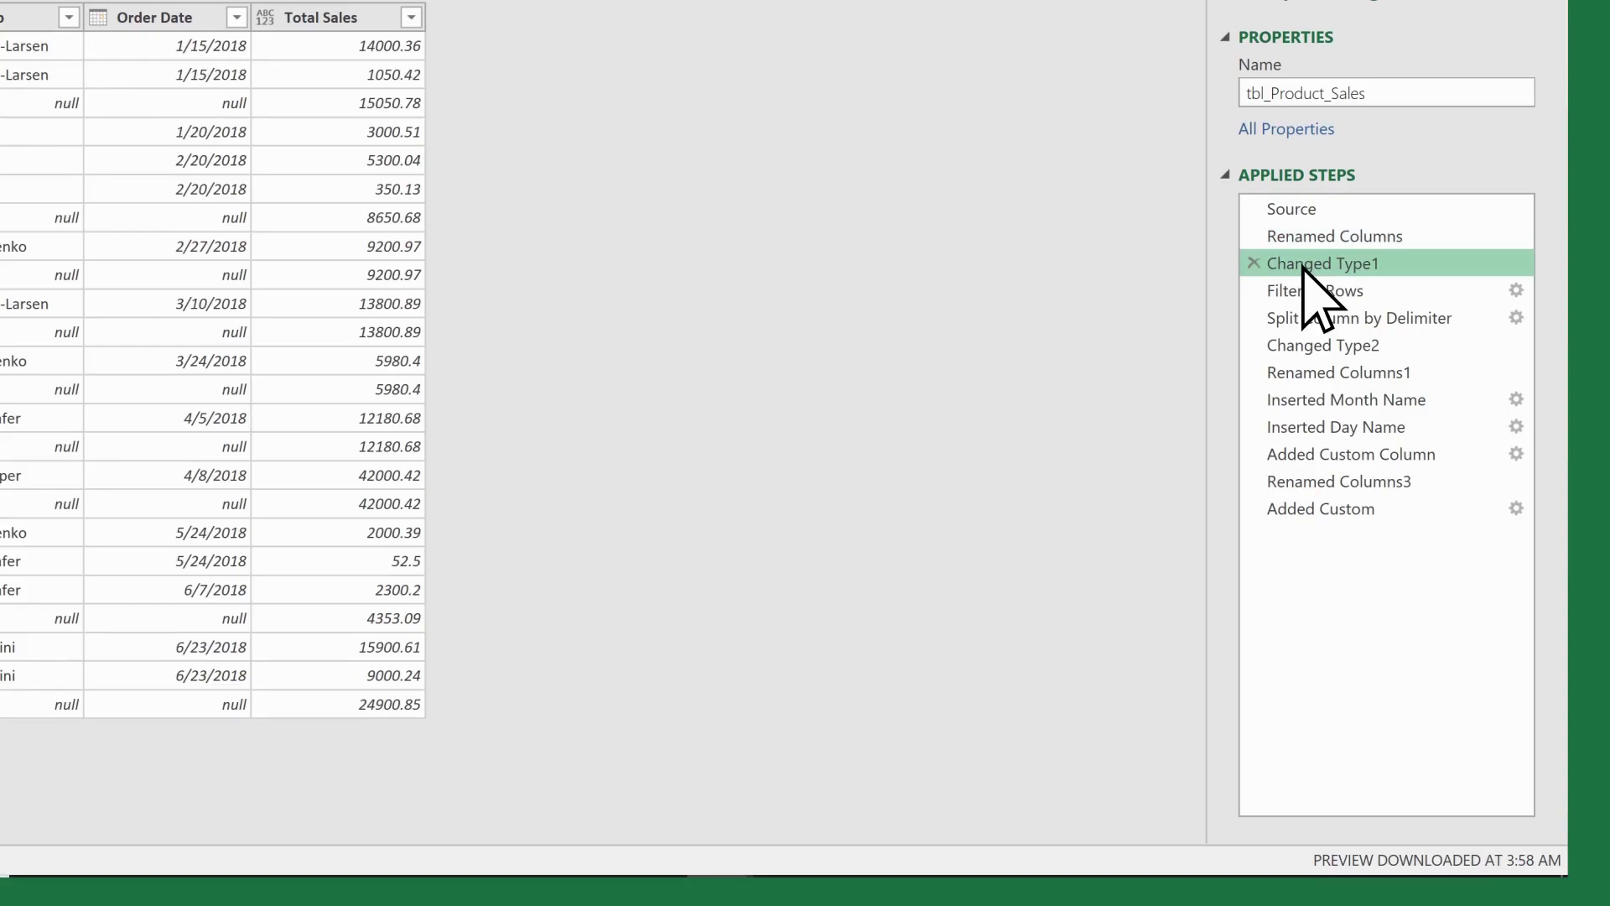
Rename Changed Type1, Split Column by Delimiter and Added Custom to Changed Date Type, Split Sales Rep Names and Bonus
right_click(1304, 266)
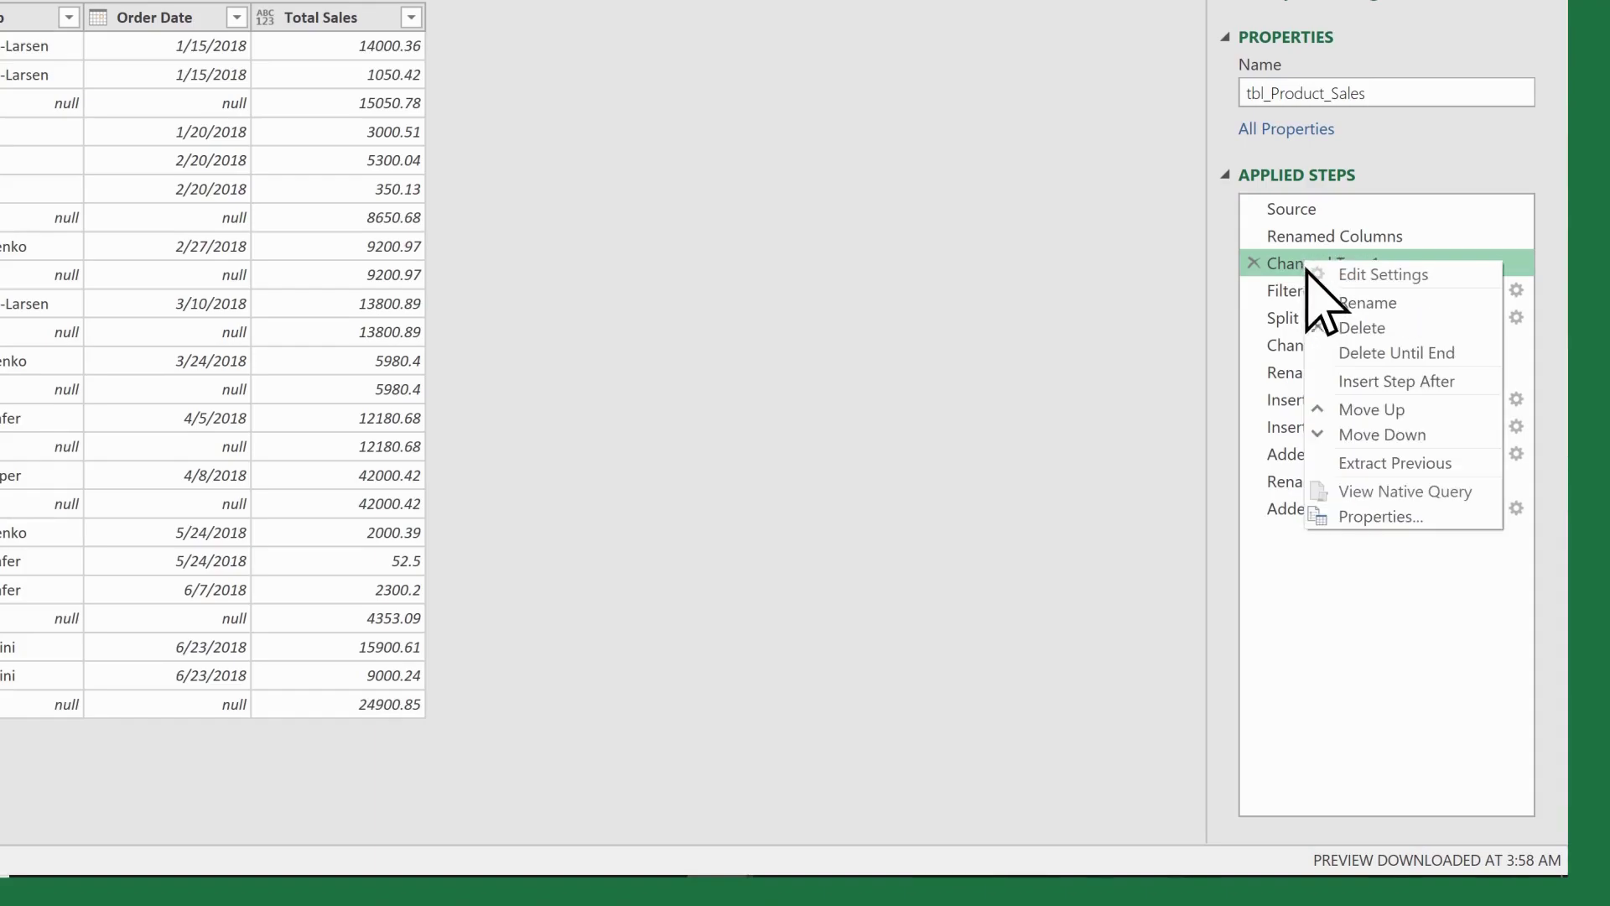
click(1382, 303)
text(Changed Date Type)
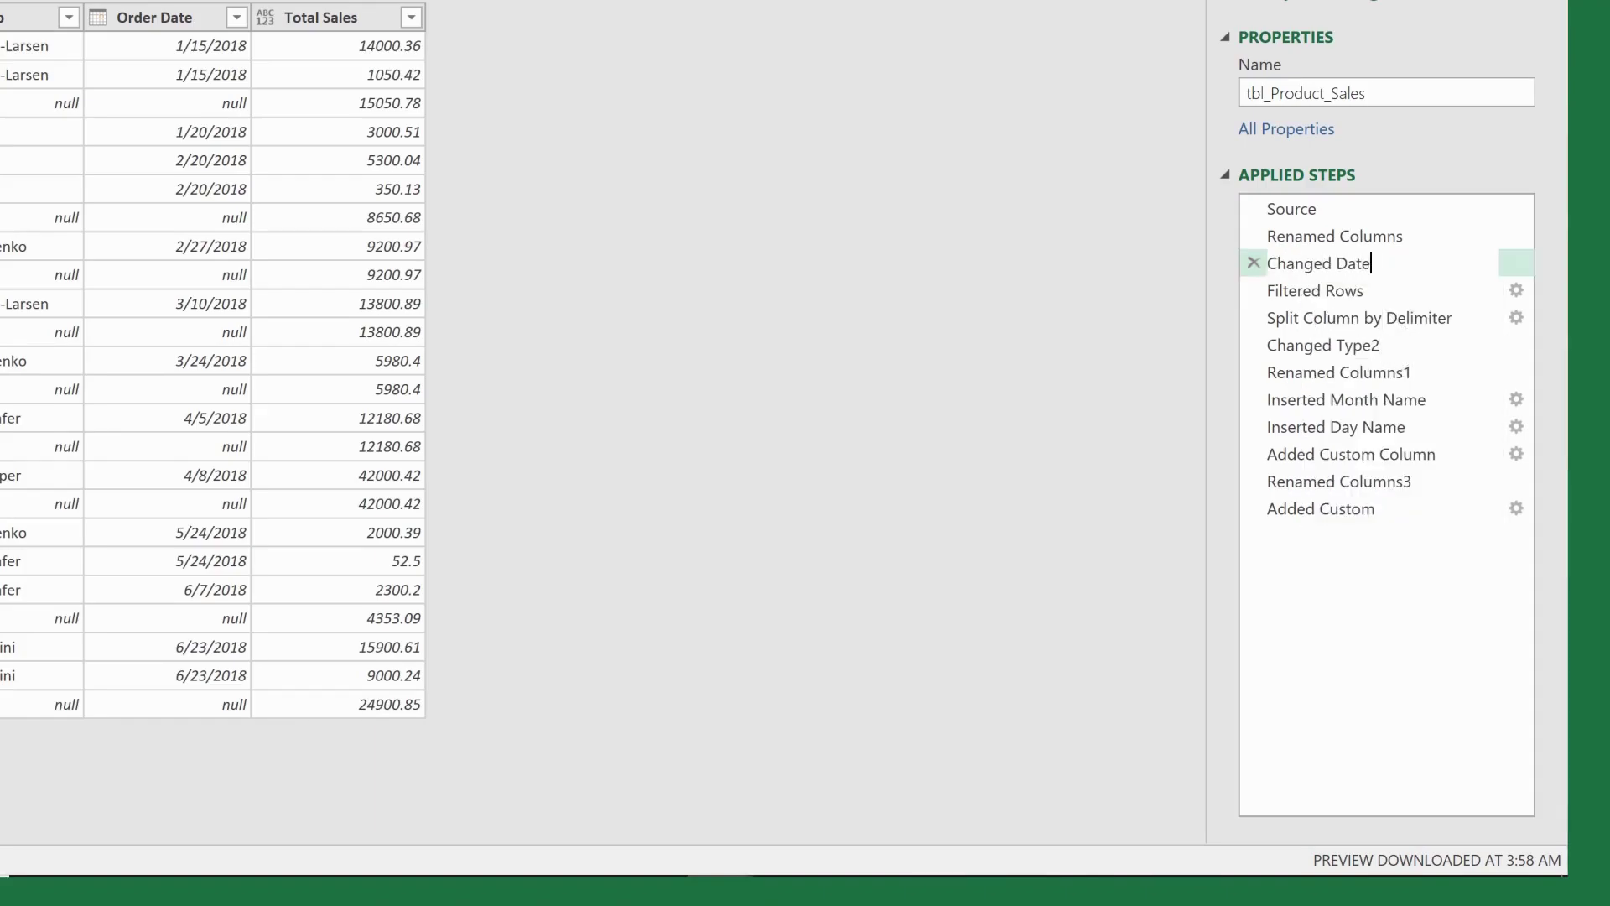
key(Return)
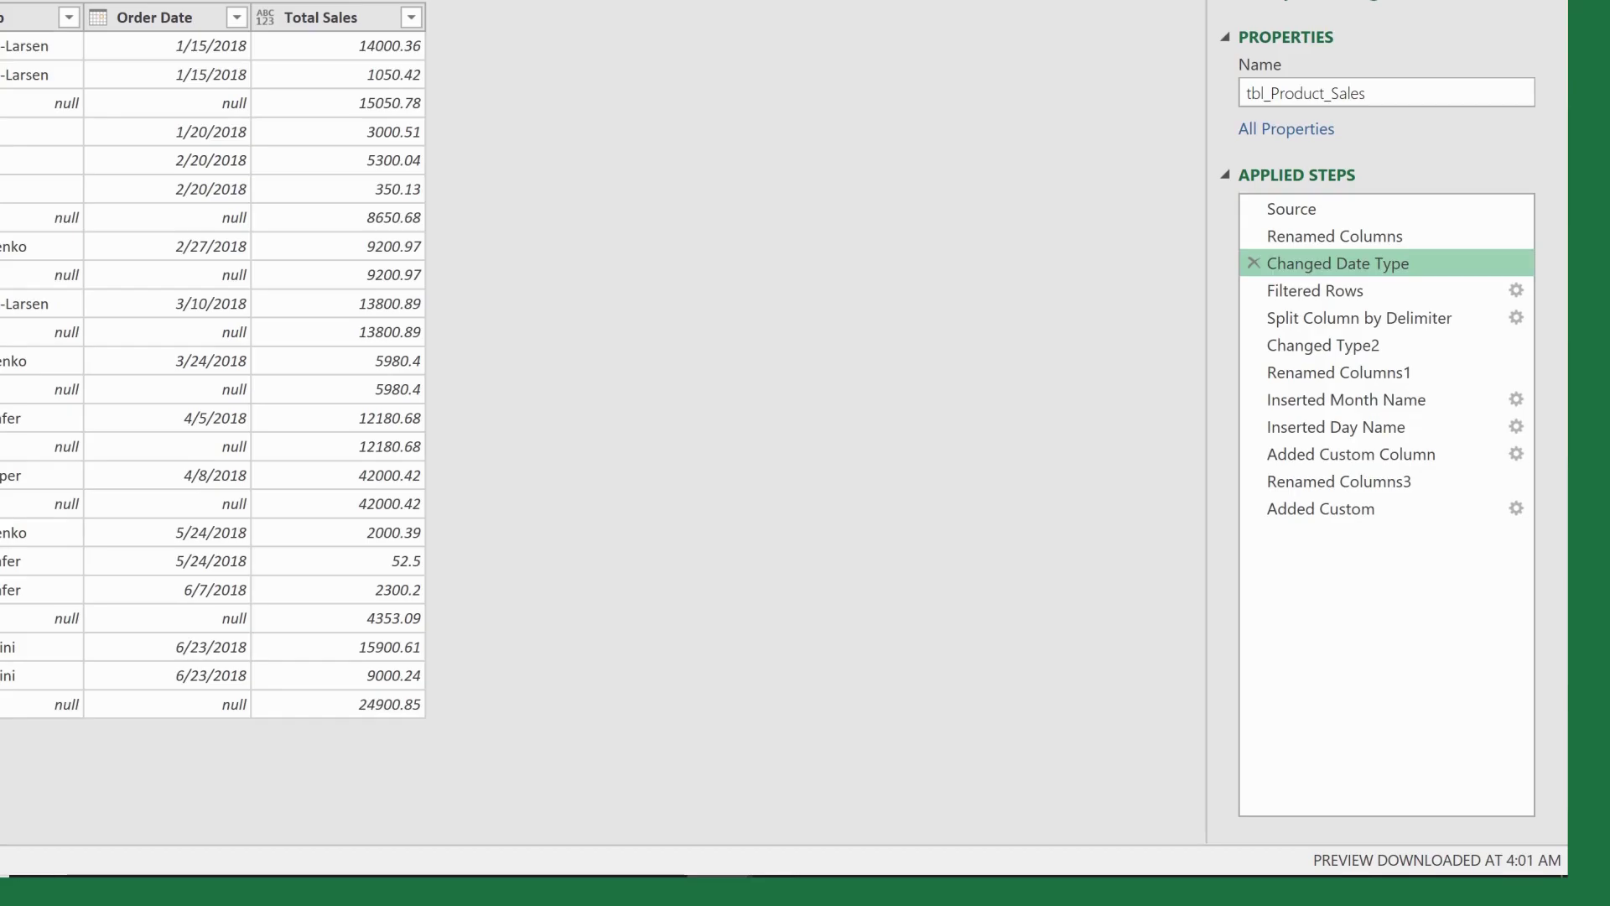
right_click(1362, 322)
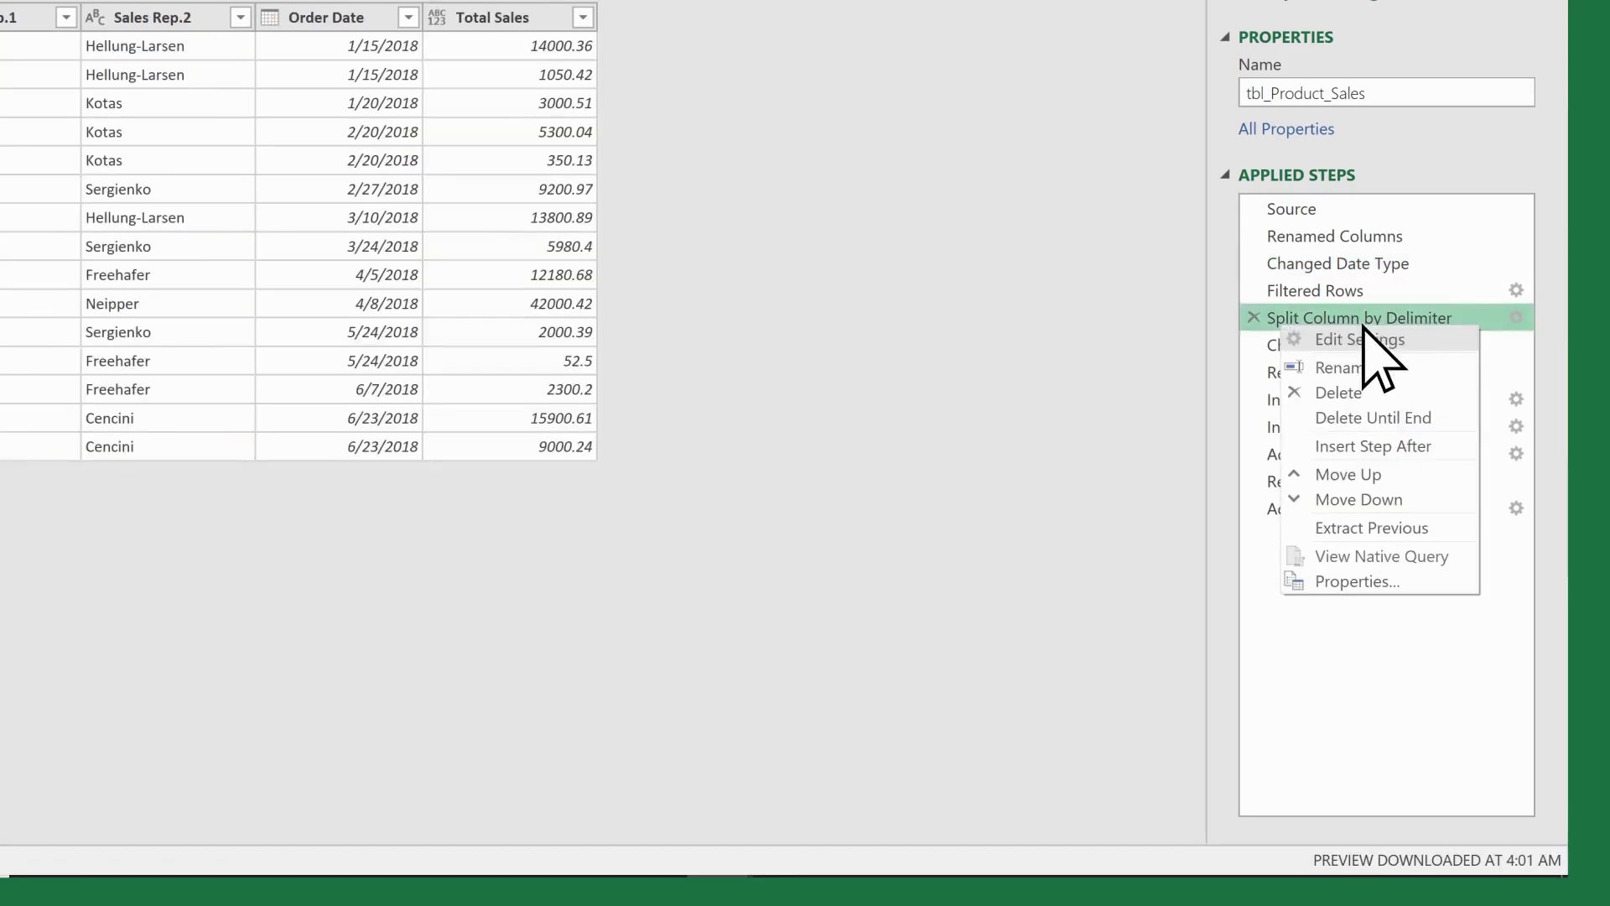
click(1444, 360)
text(Split Sales Rep Names)
key(Return)
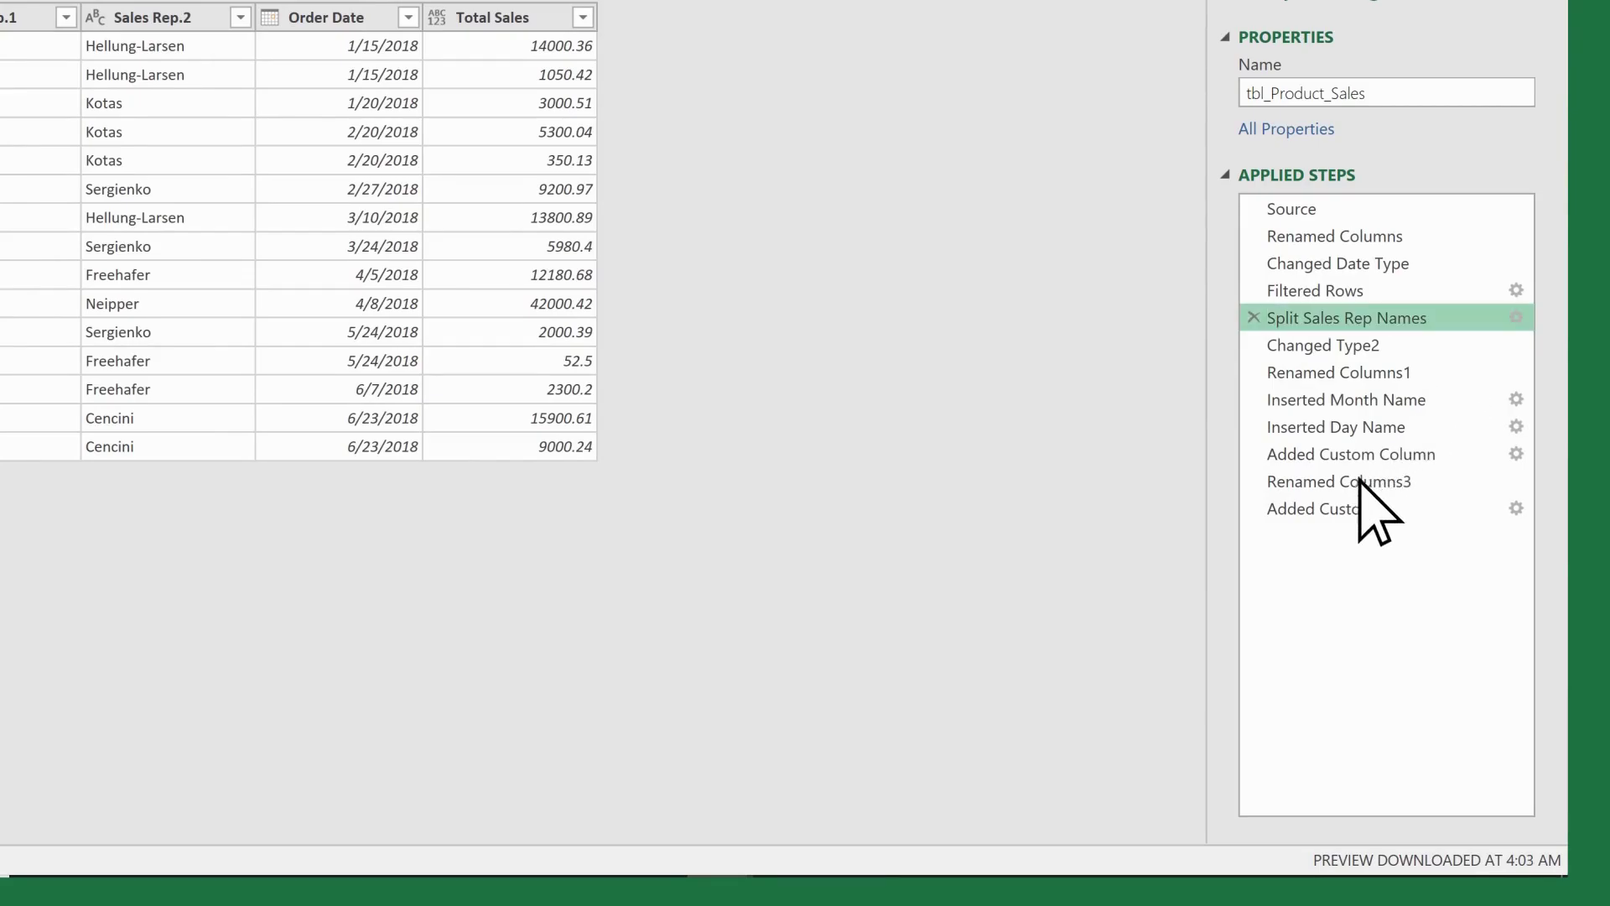
right_click(1316, 509)
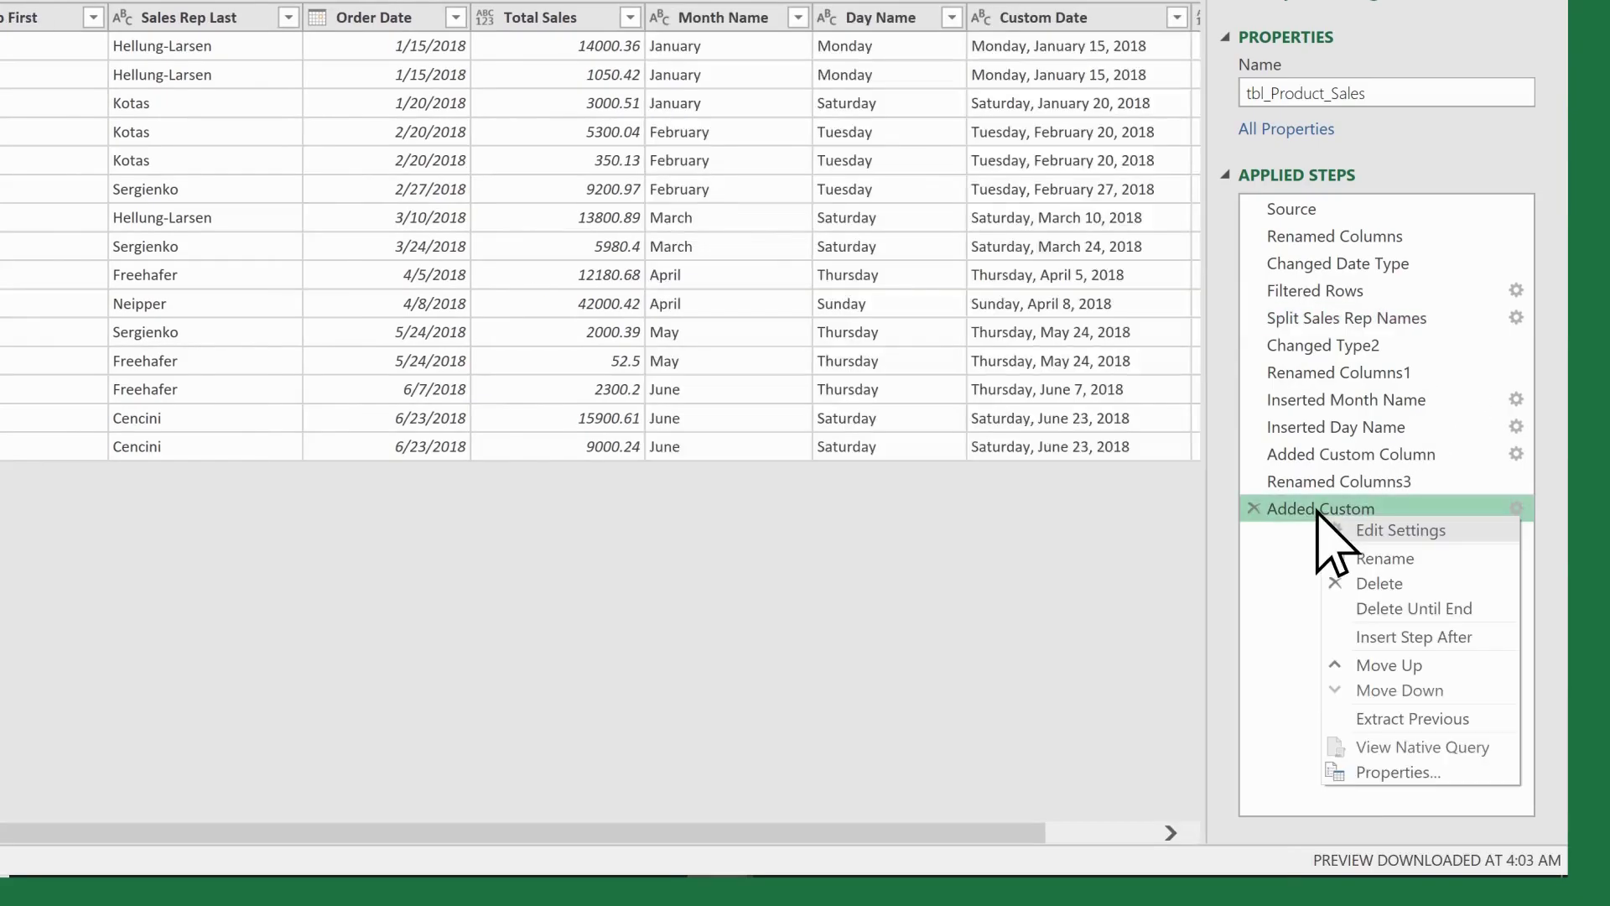
click(1420, 556)
text(Bonus)
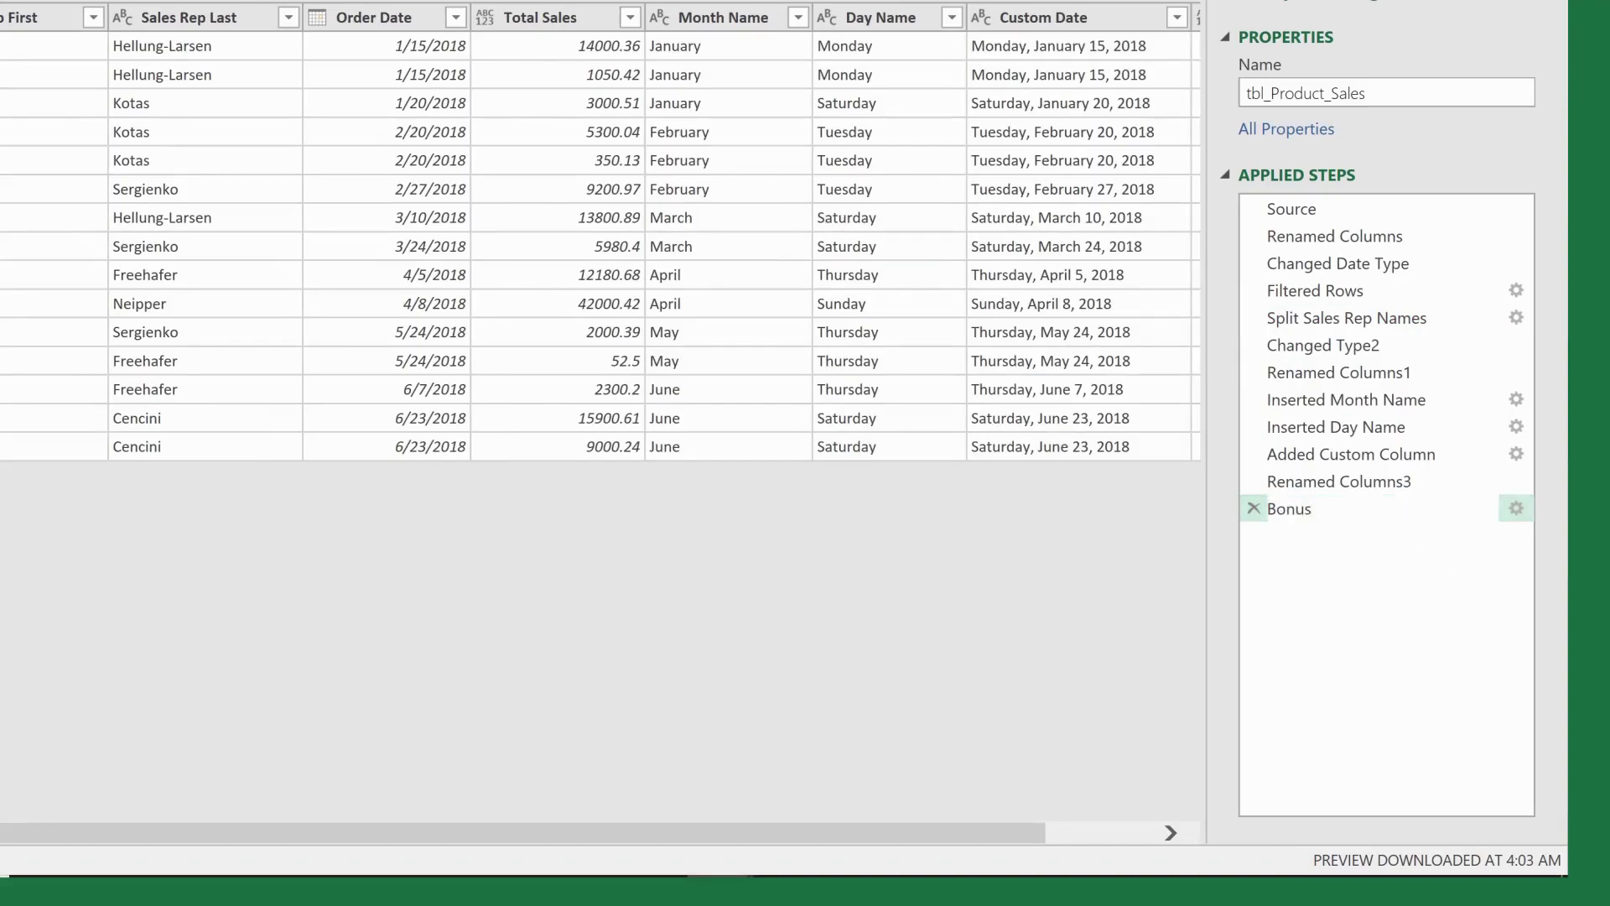
key(Return)
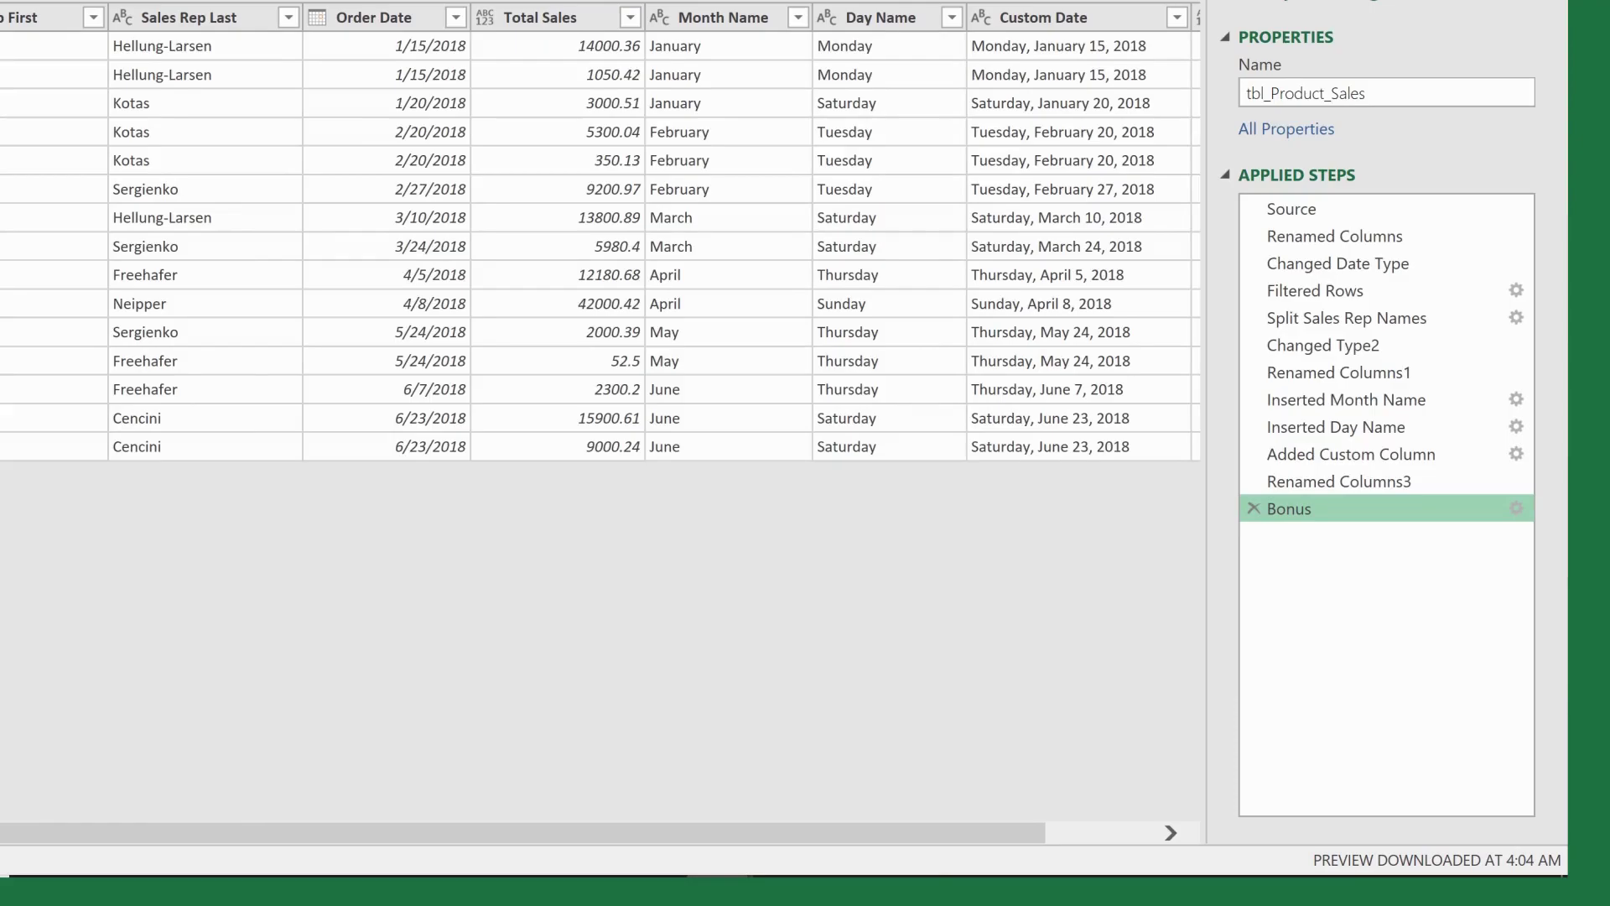
click(1516, 508)
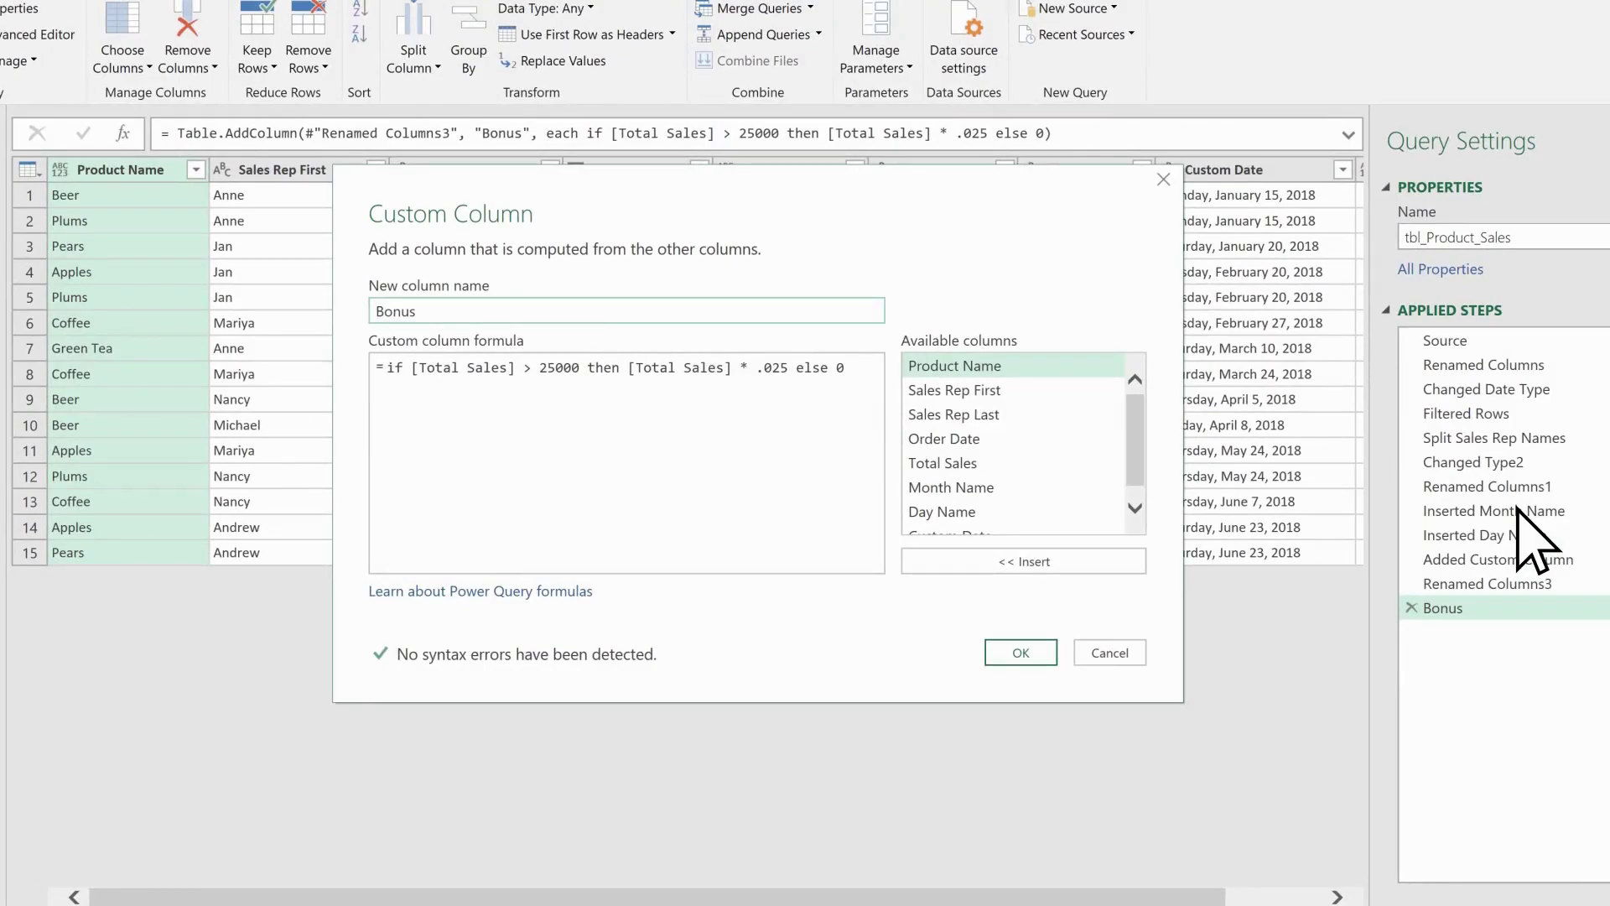
click(1135, 649)
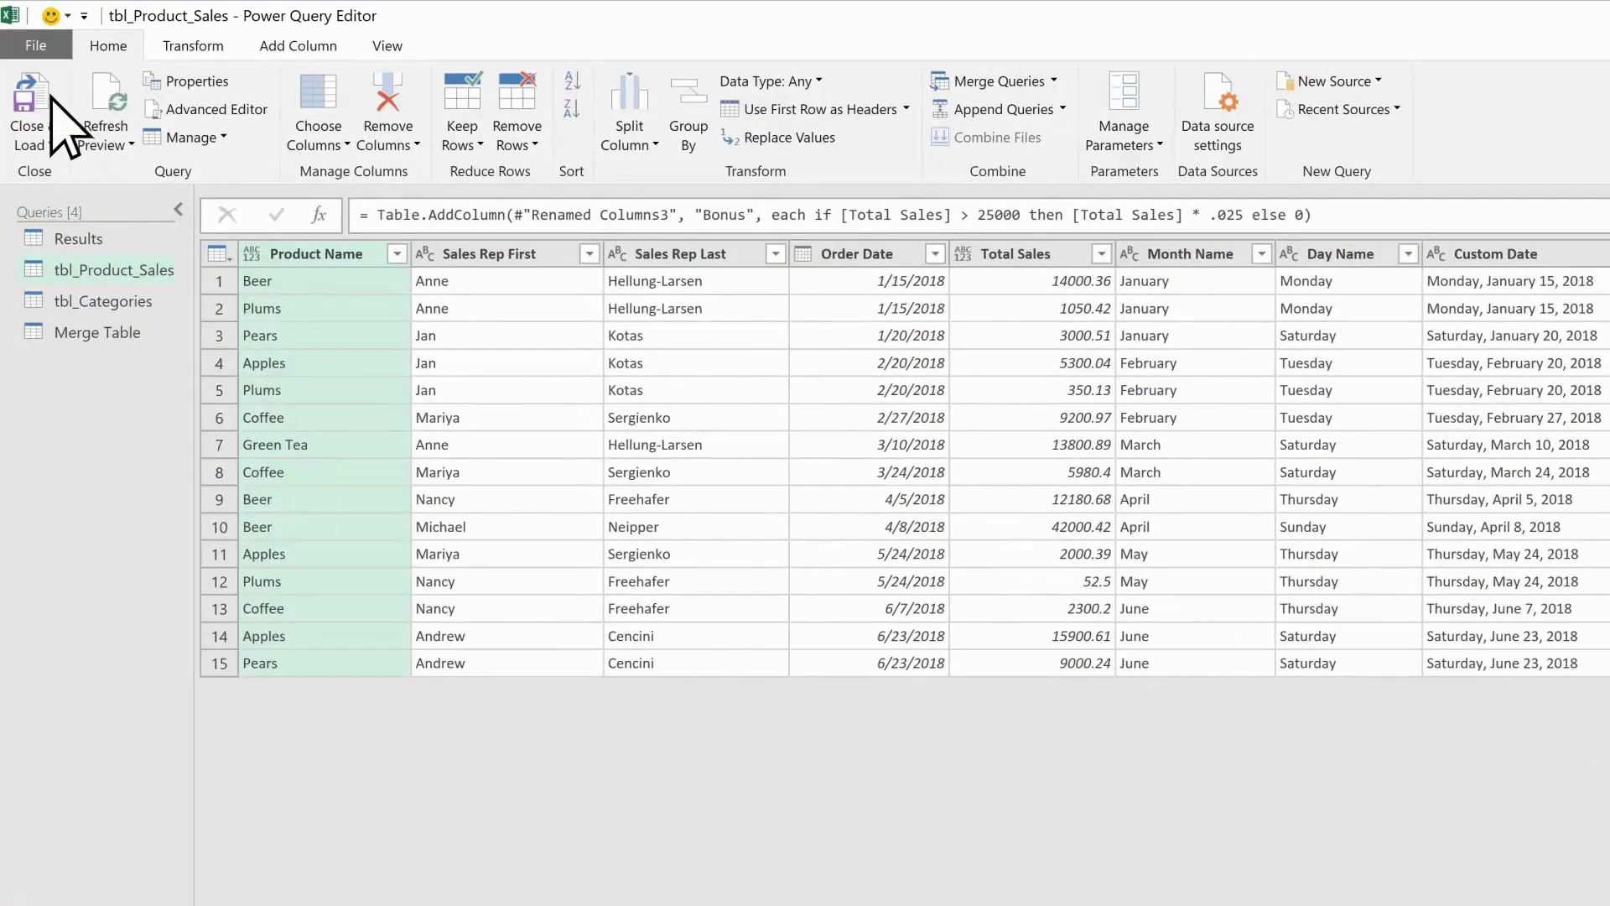
Close & Load the edited queries back into the workbook
click(49, 99)
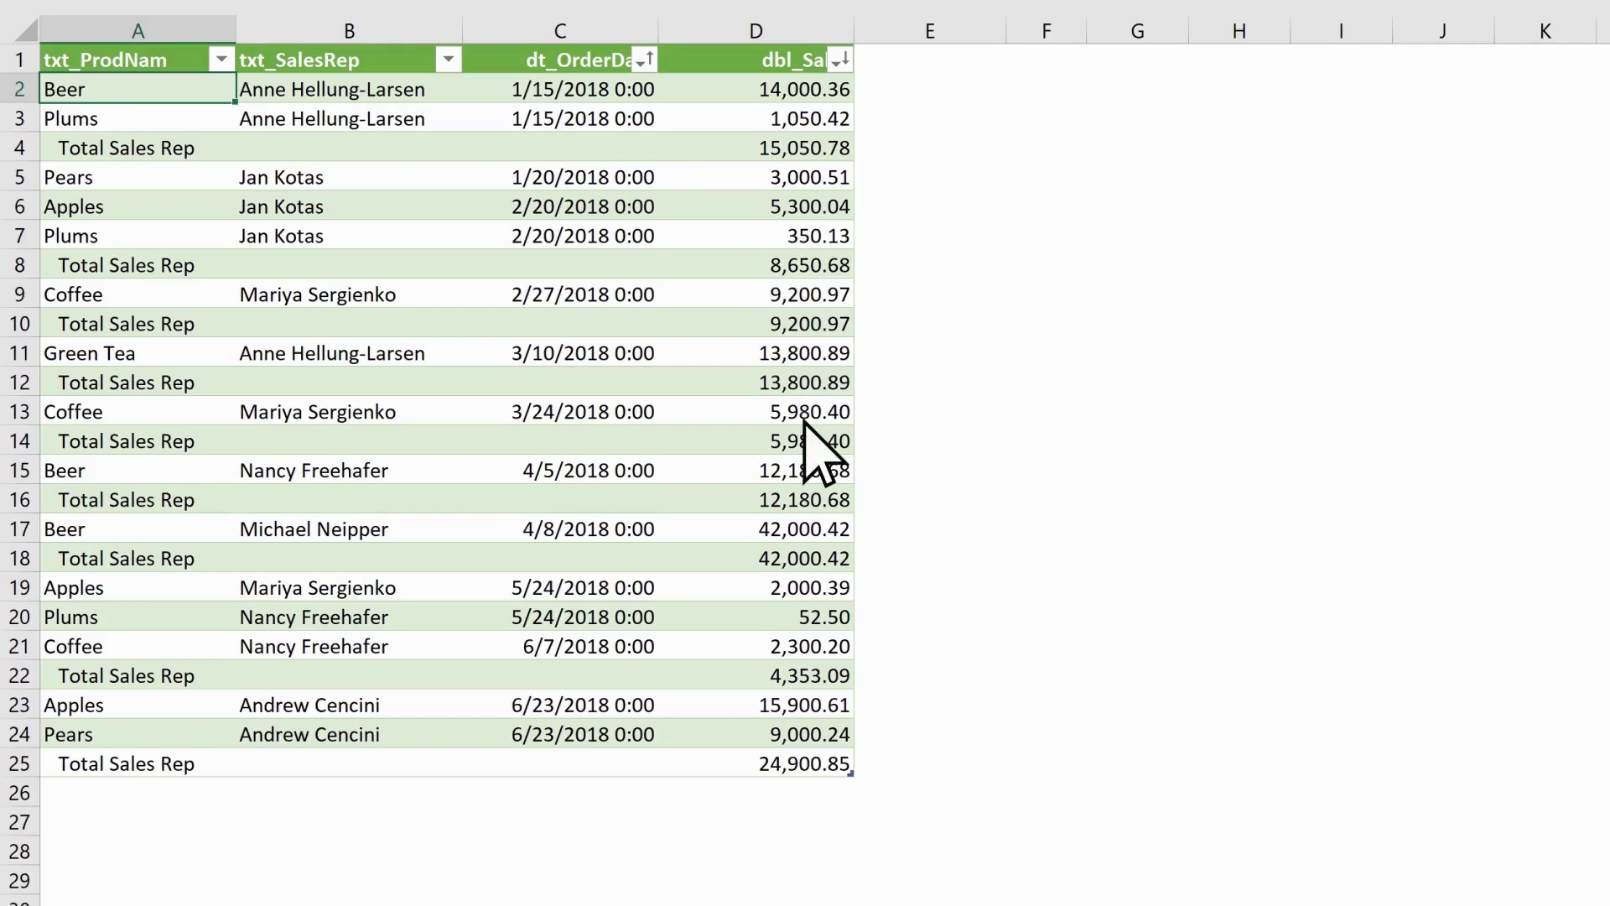
Add an Apples row below the table with a sales rep, date 2/14 and sales 25000
click(97, 793)
text(Ap)
key(Tab)
text(And)
key(Tab)
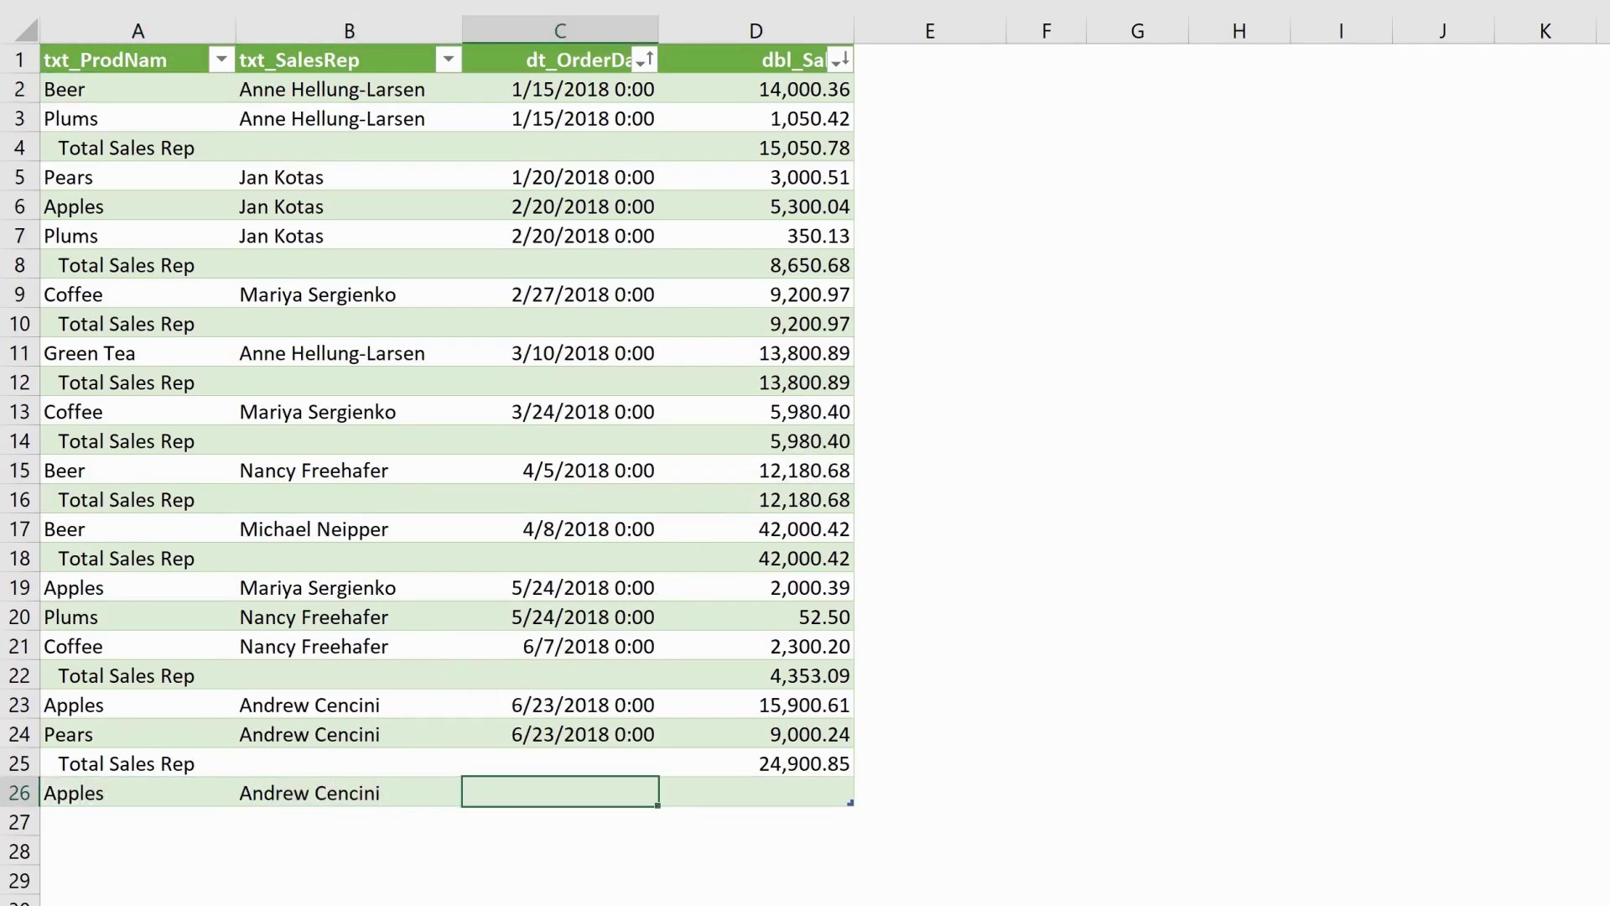
text(2/14)
key(Tab)
text(25000)
key(Return)
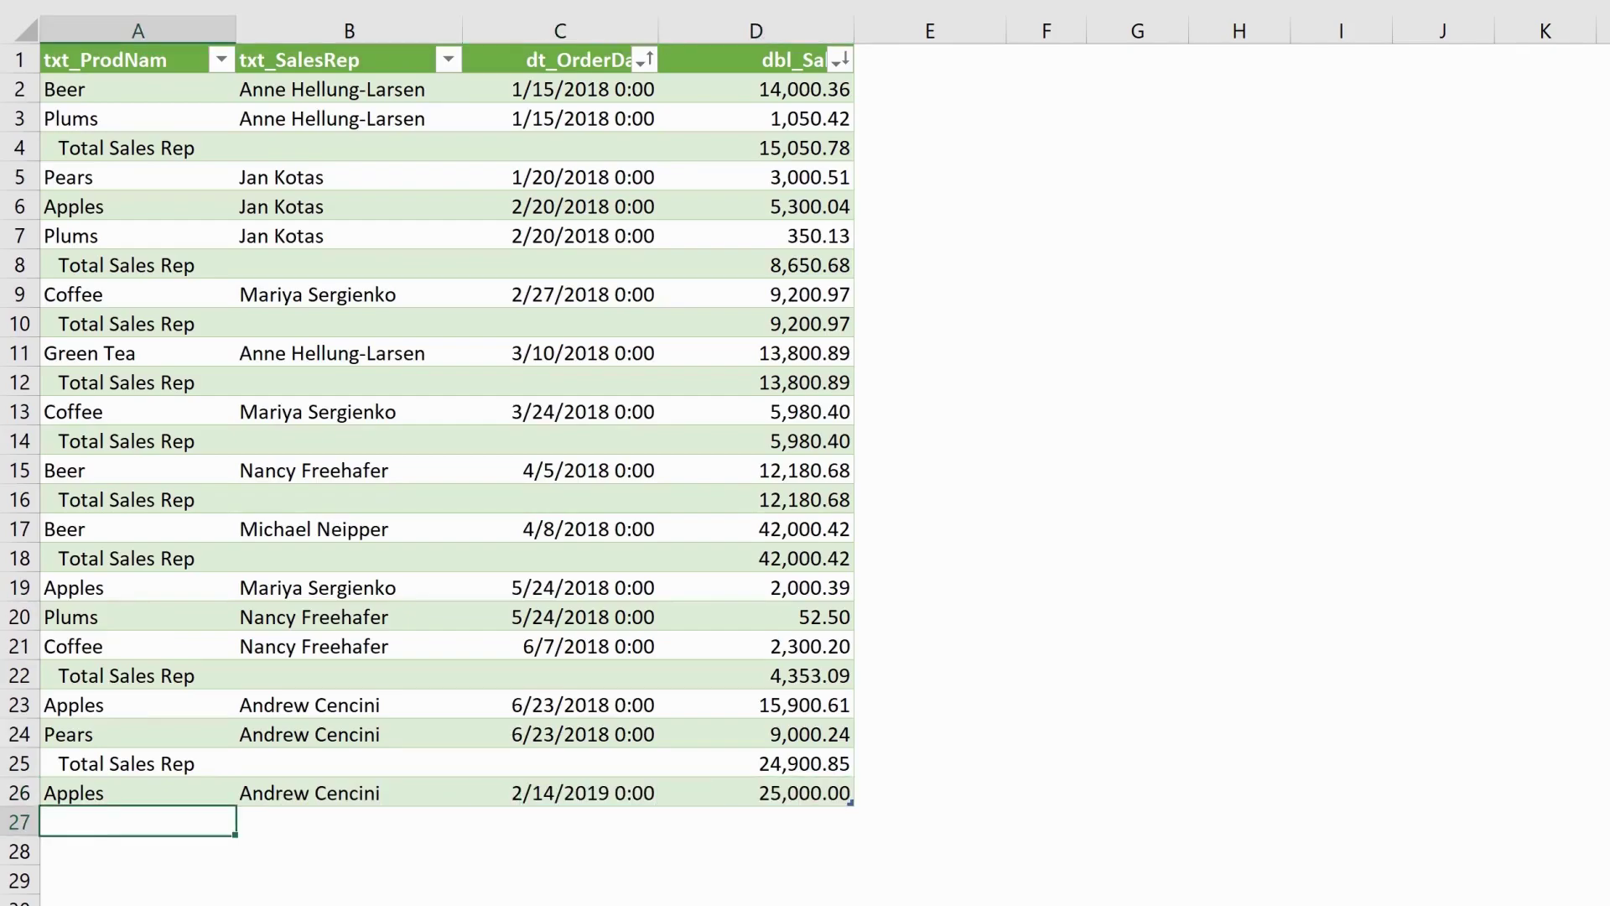
Add a Pears row with its sales rep, date 2/14 and sales 35000
text(Pears)
key(Tab)
text(Jan Kotas)
key(Tab)
text(2)
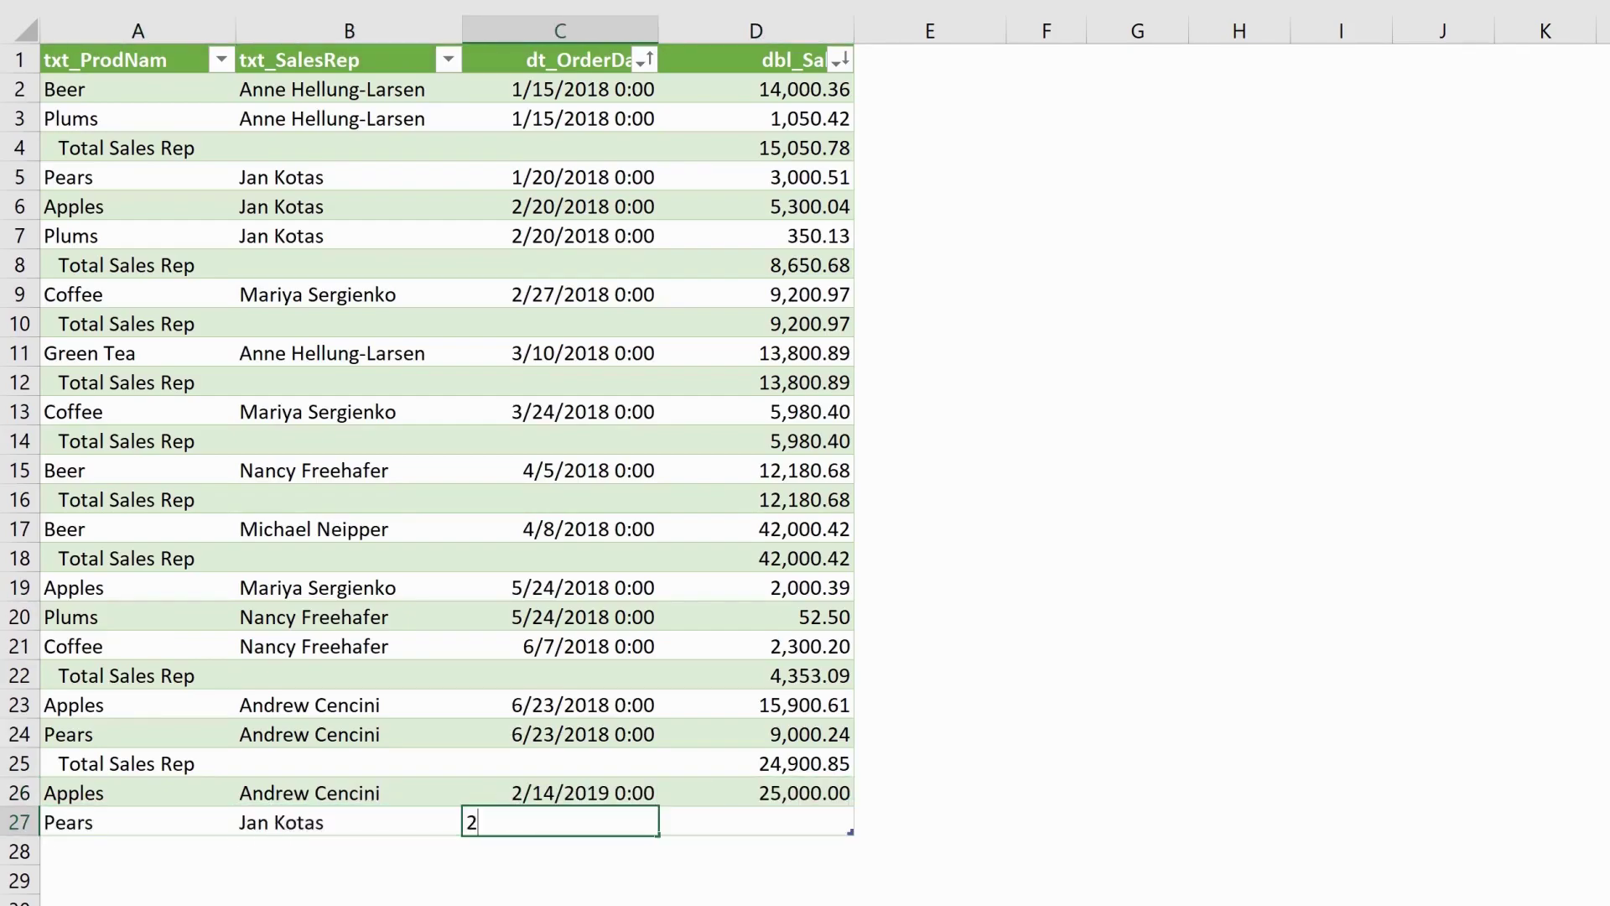
text(/14)
key(Tab)
text(35000)
key(Return)
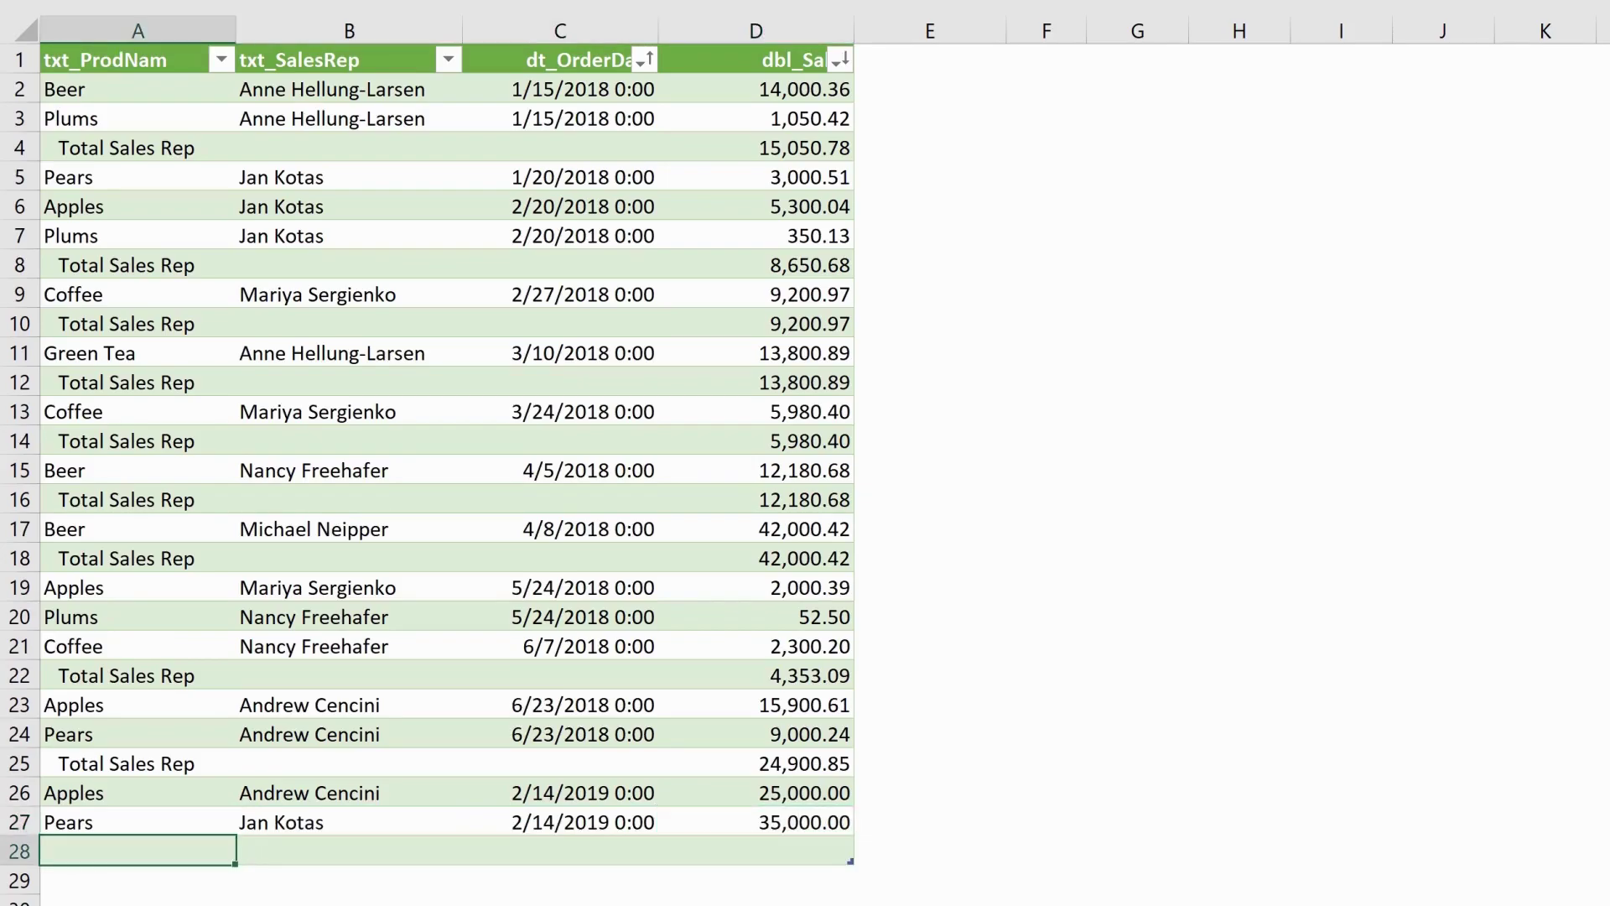
Add a Beer row with its sales rep, date 2/14 and sales 15000
text(Beer)
key(Tab)
text(Nancy Freehafer)
key(Tab)
text(2)
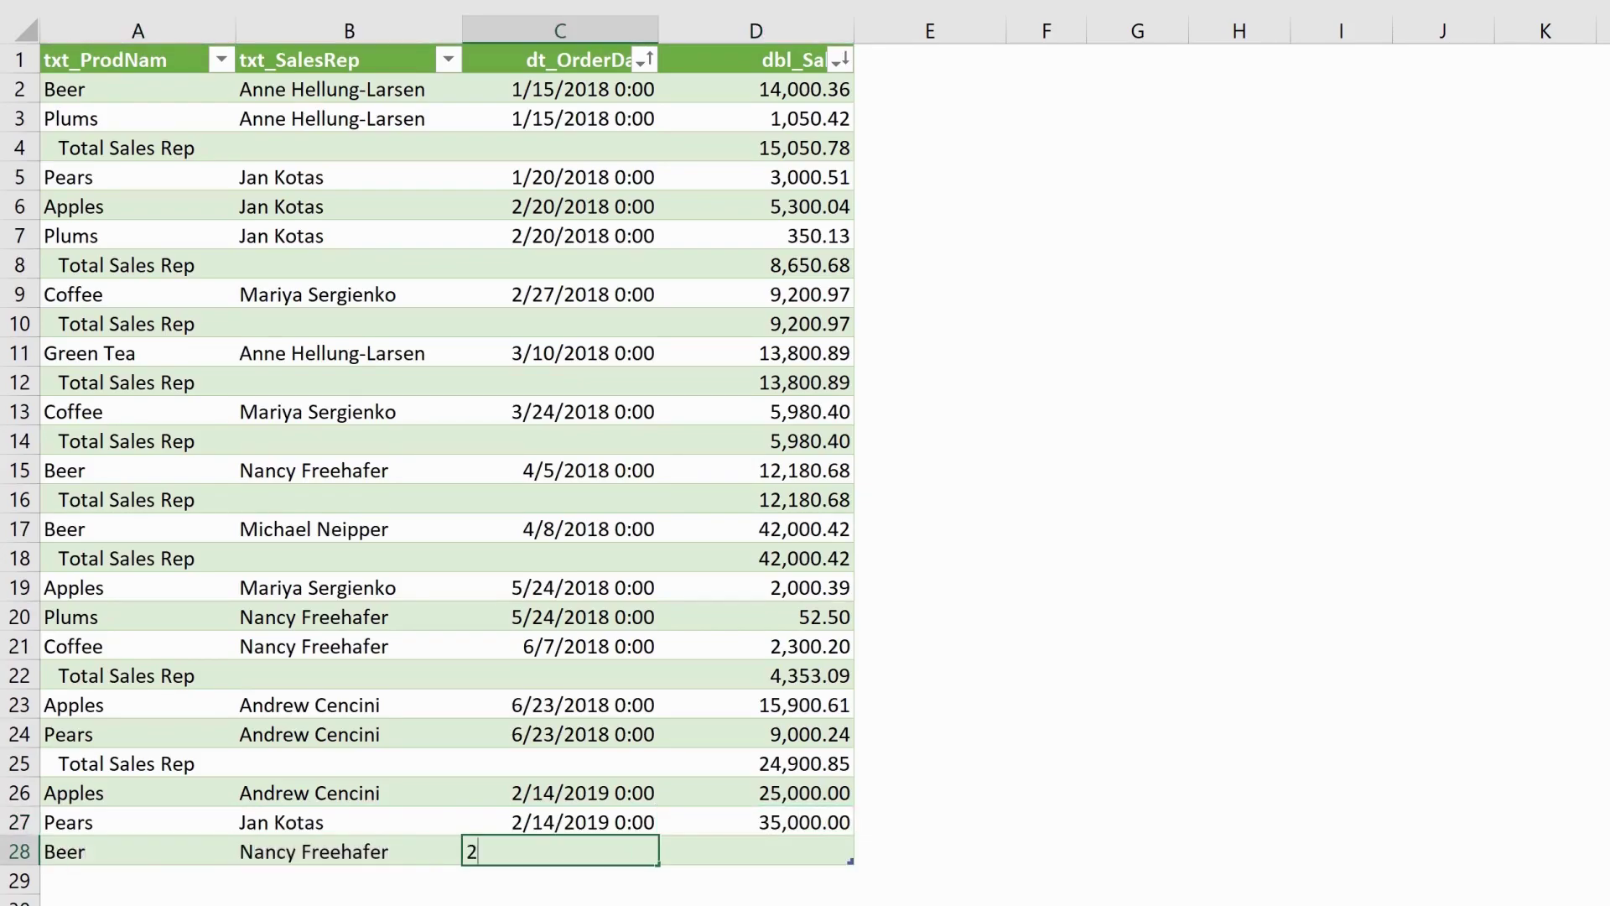
text(/14)
key(Tab)
text(15000)
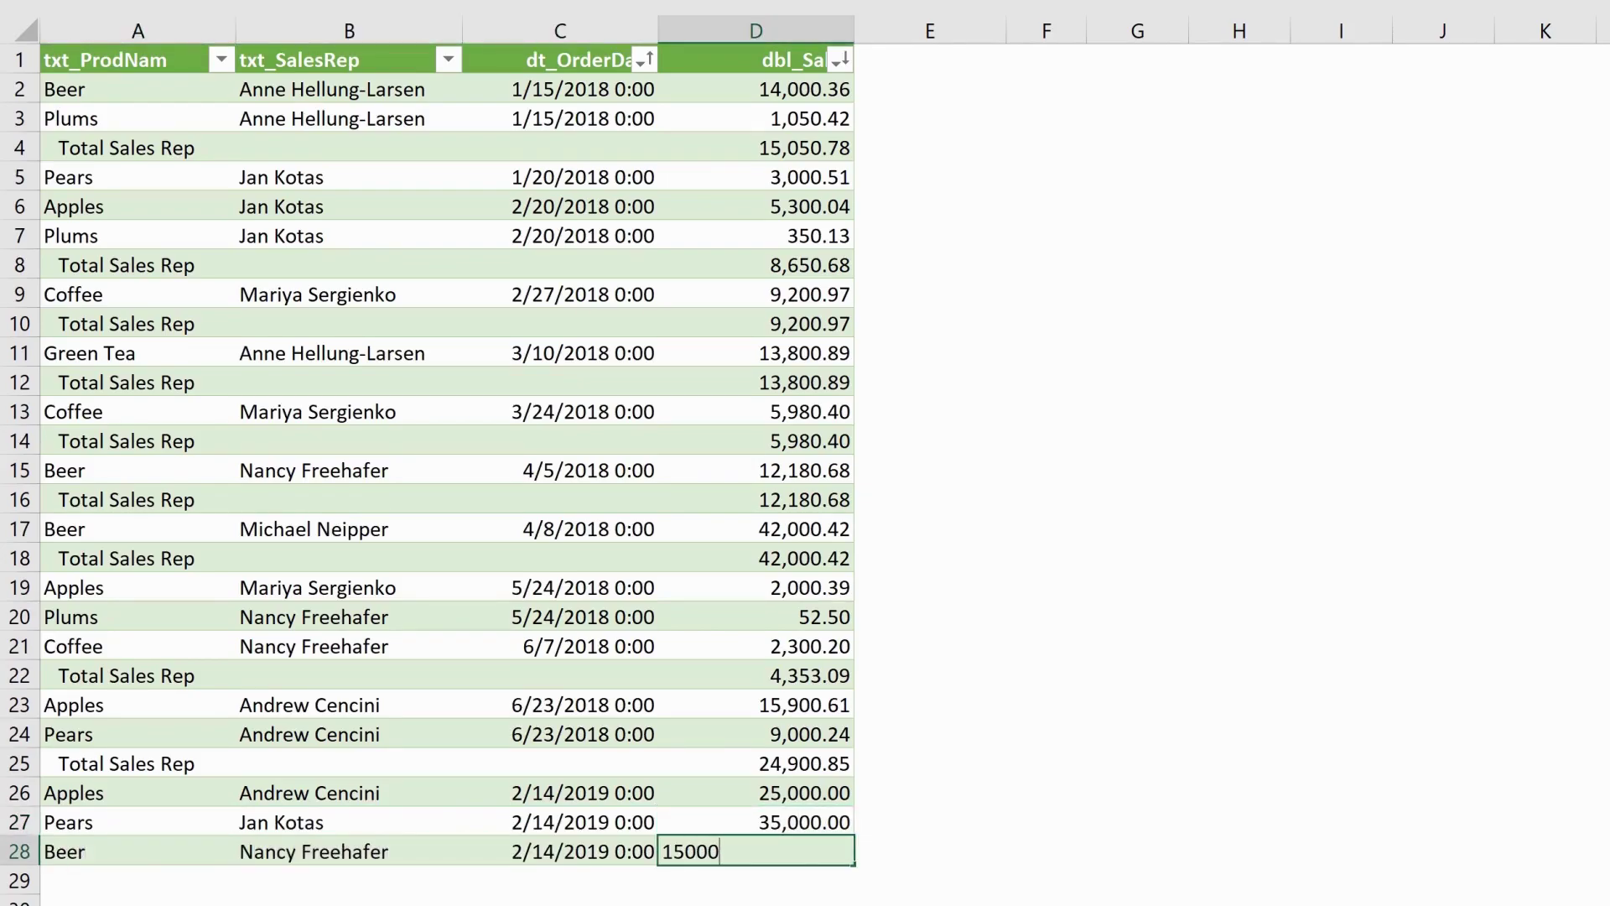
key(Return)
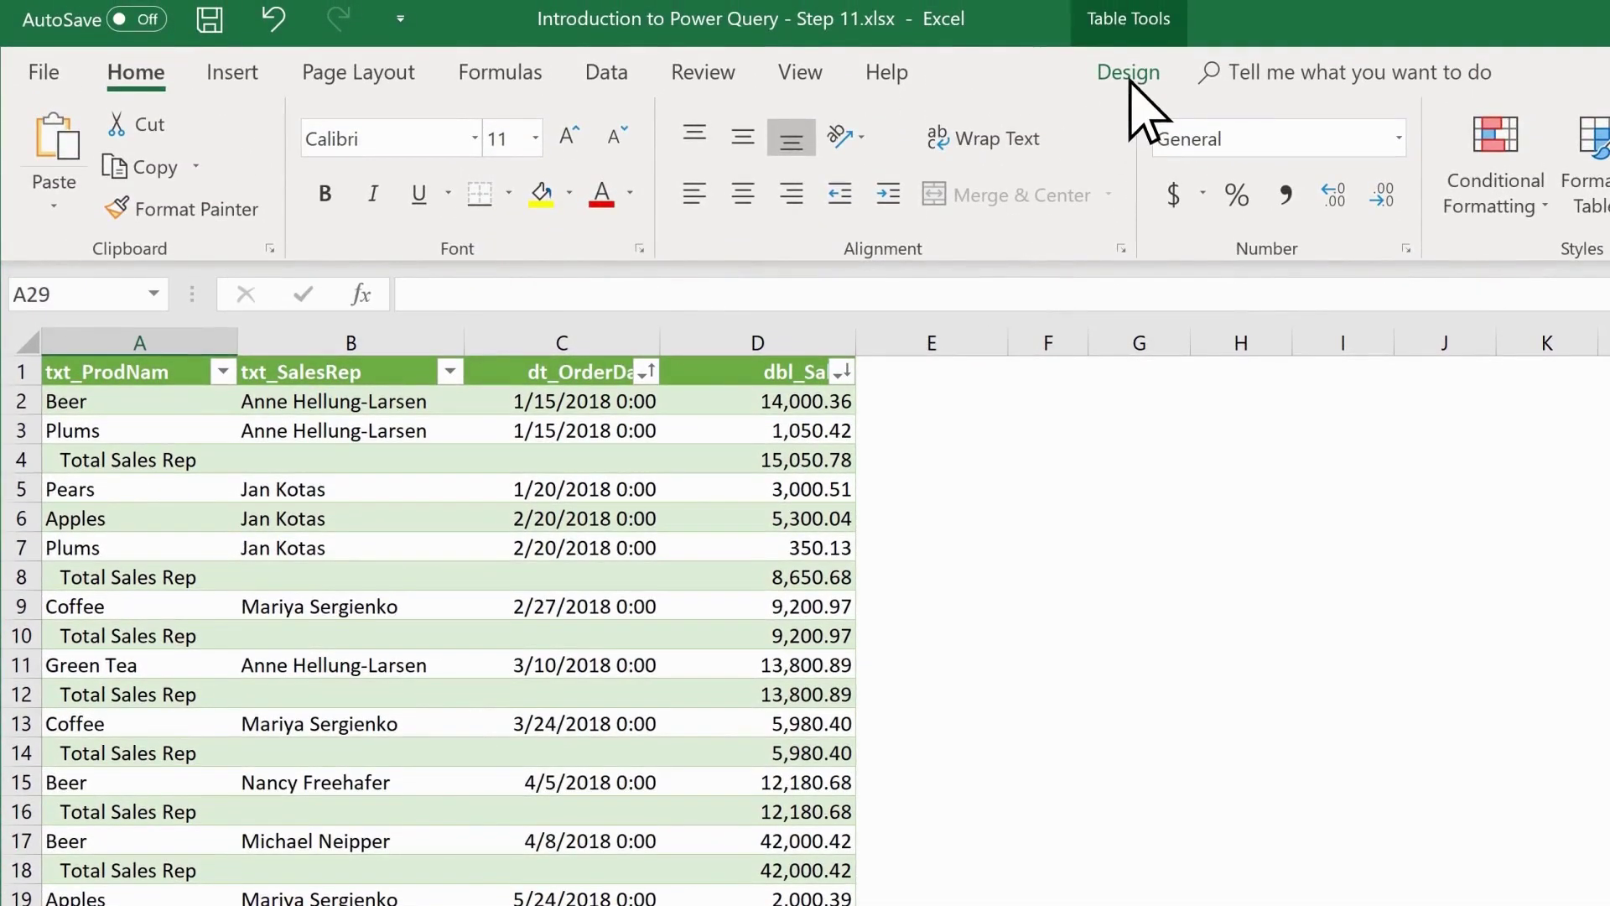
Refresh All queries from Table Design, then view the updated PQ Sales Data sheet
click(1128, 72)
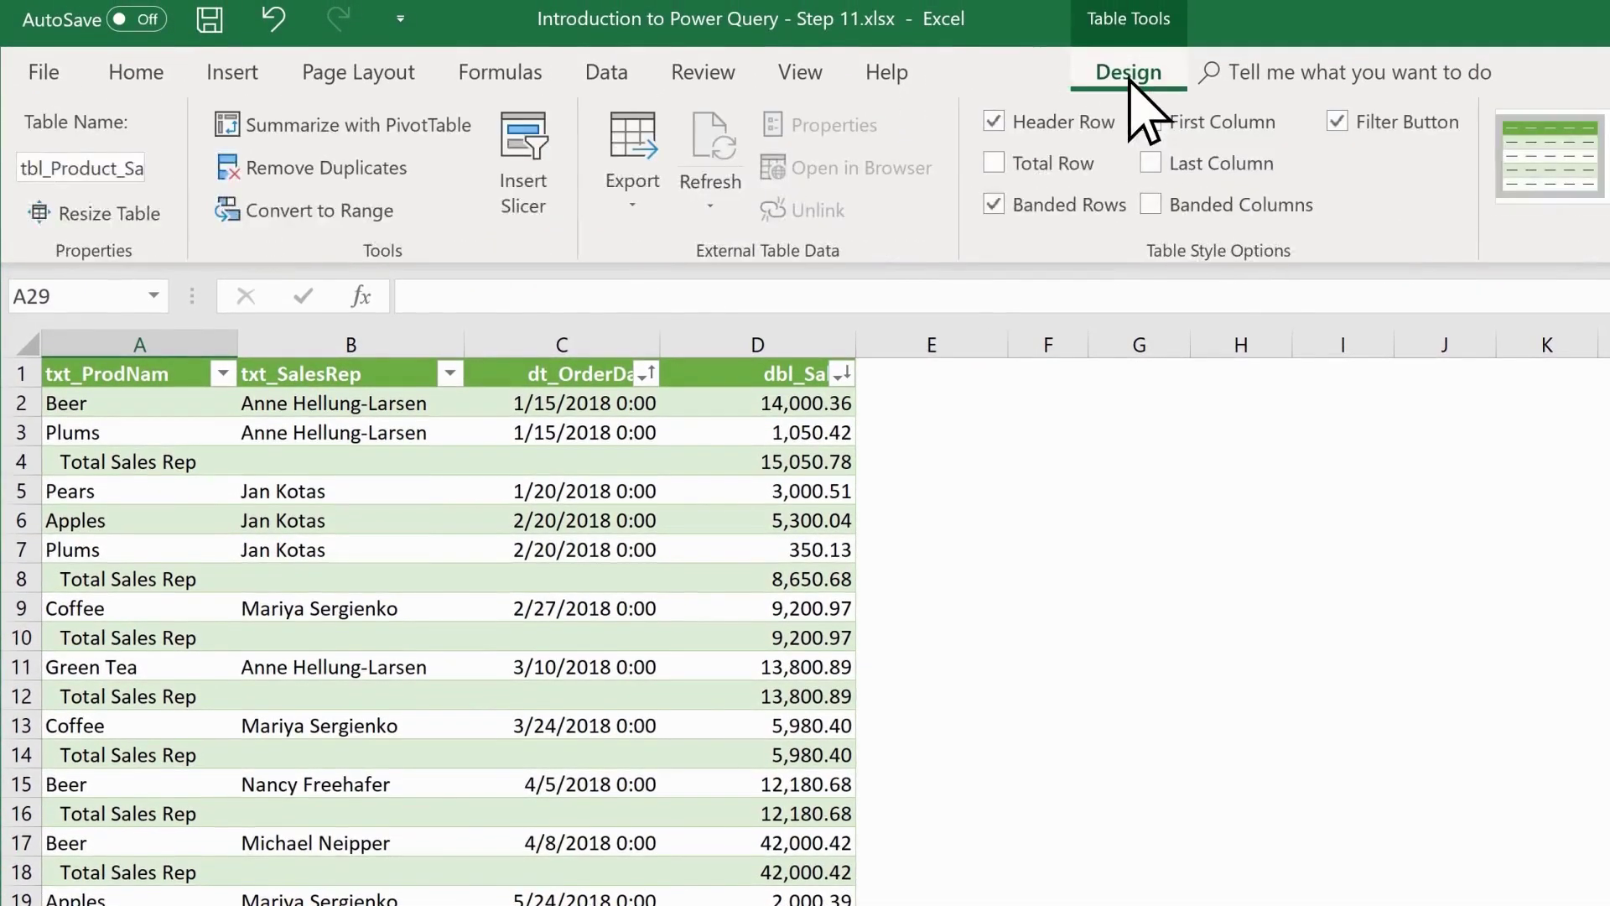
click(714, 208)
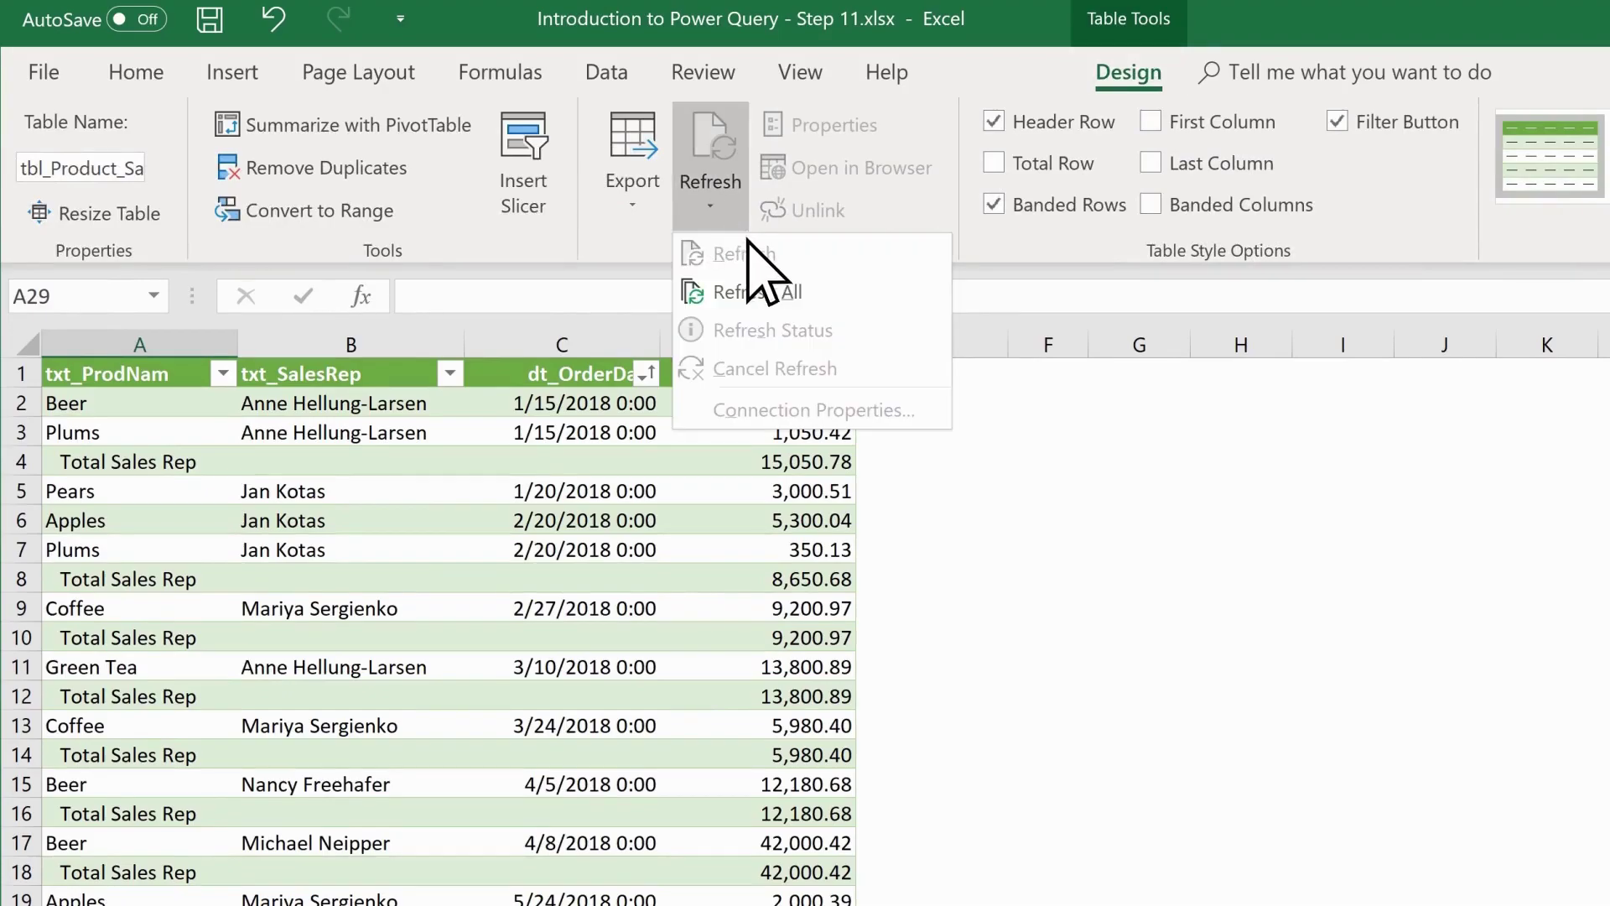
click(806, 291)
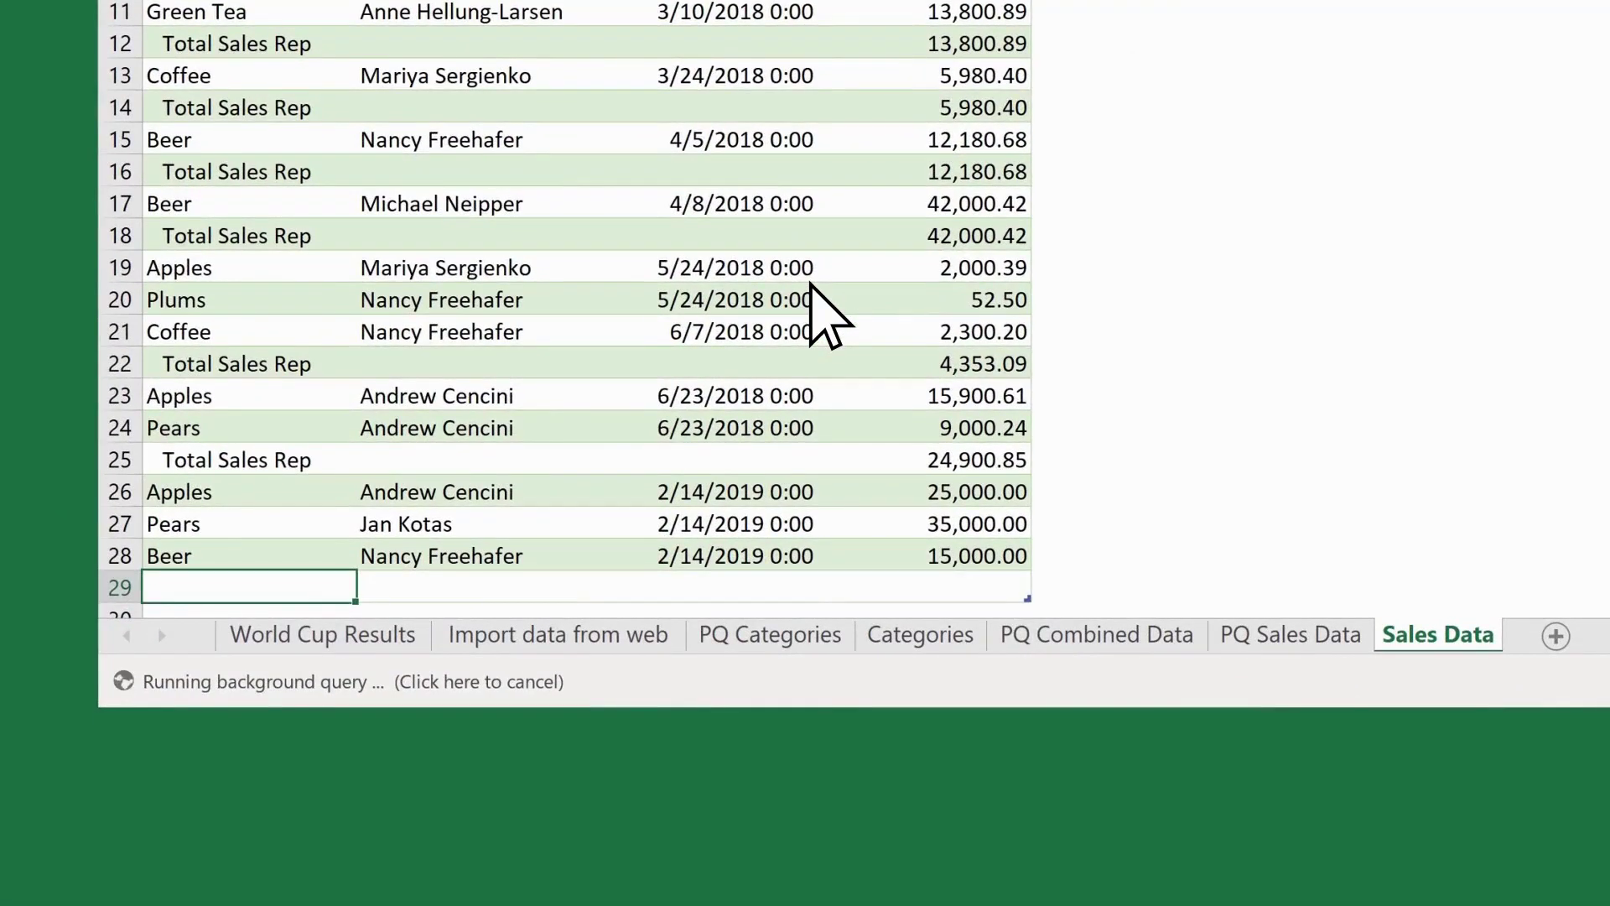
click(1297, 645)
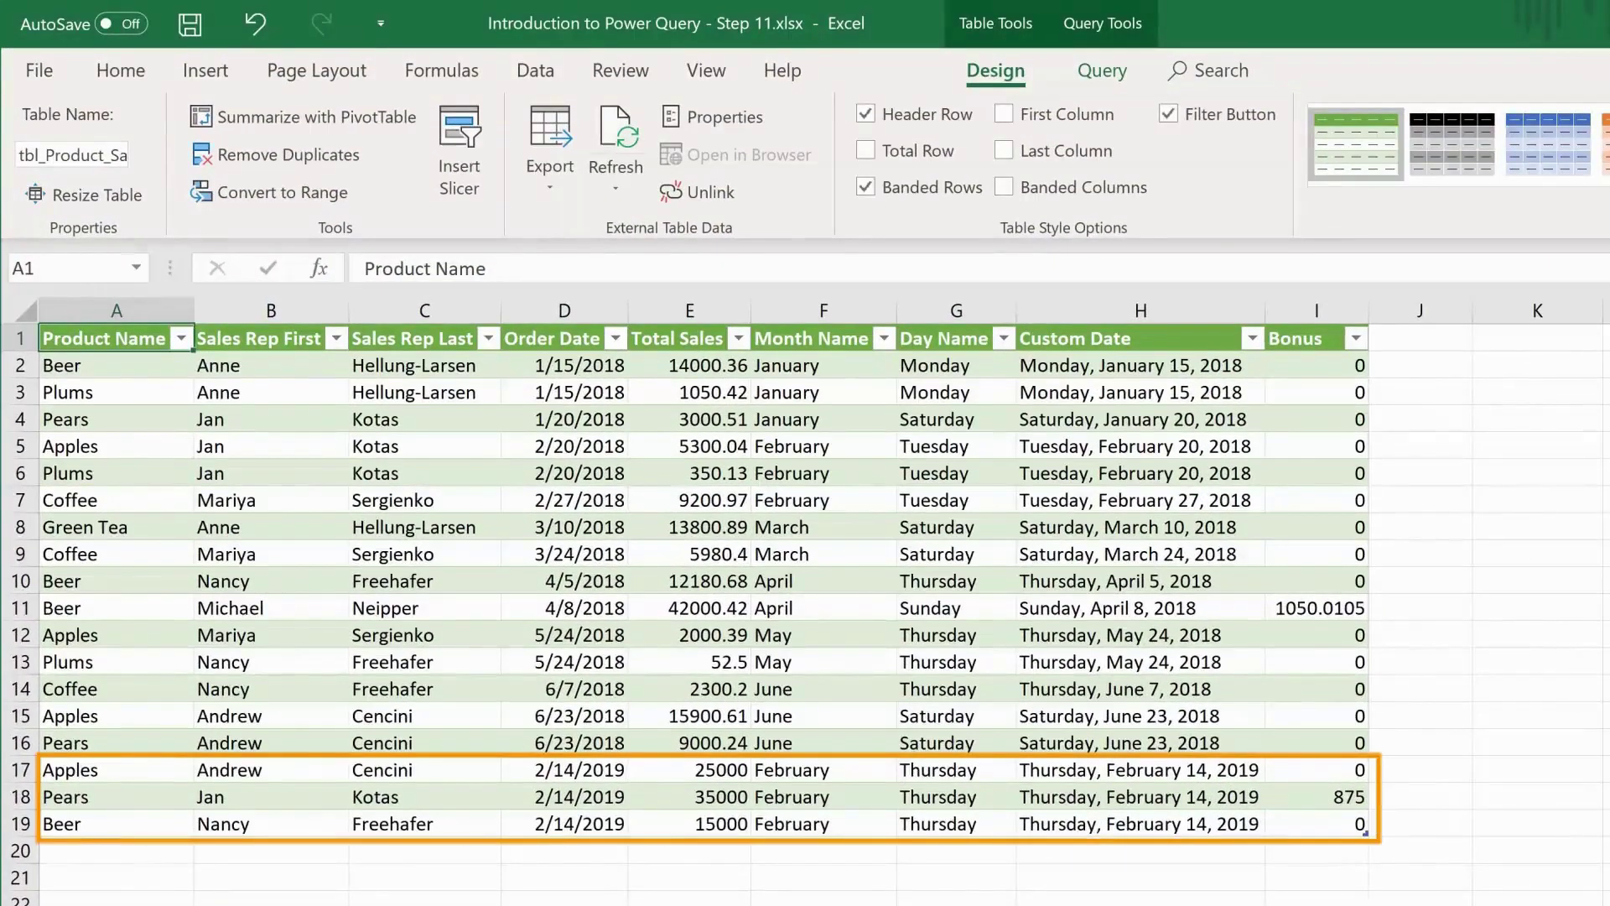